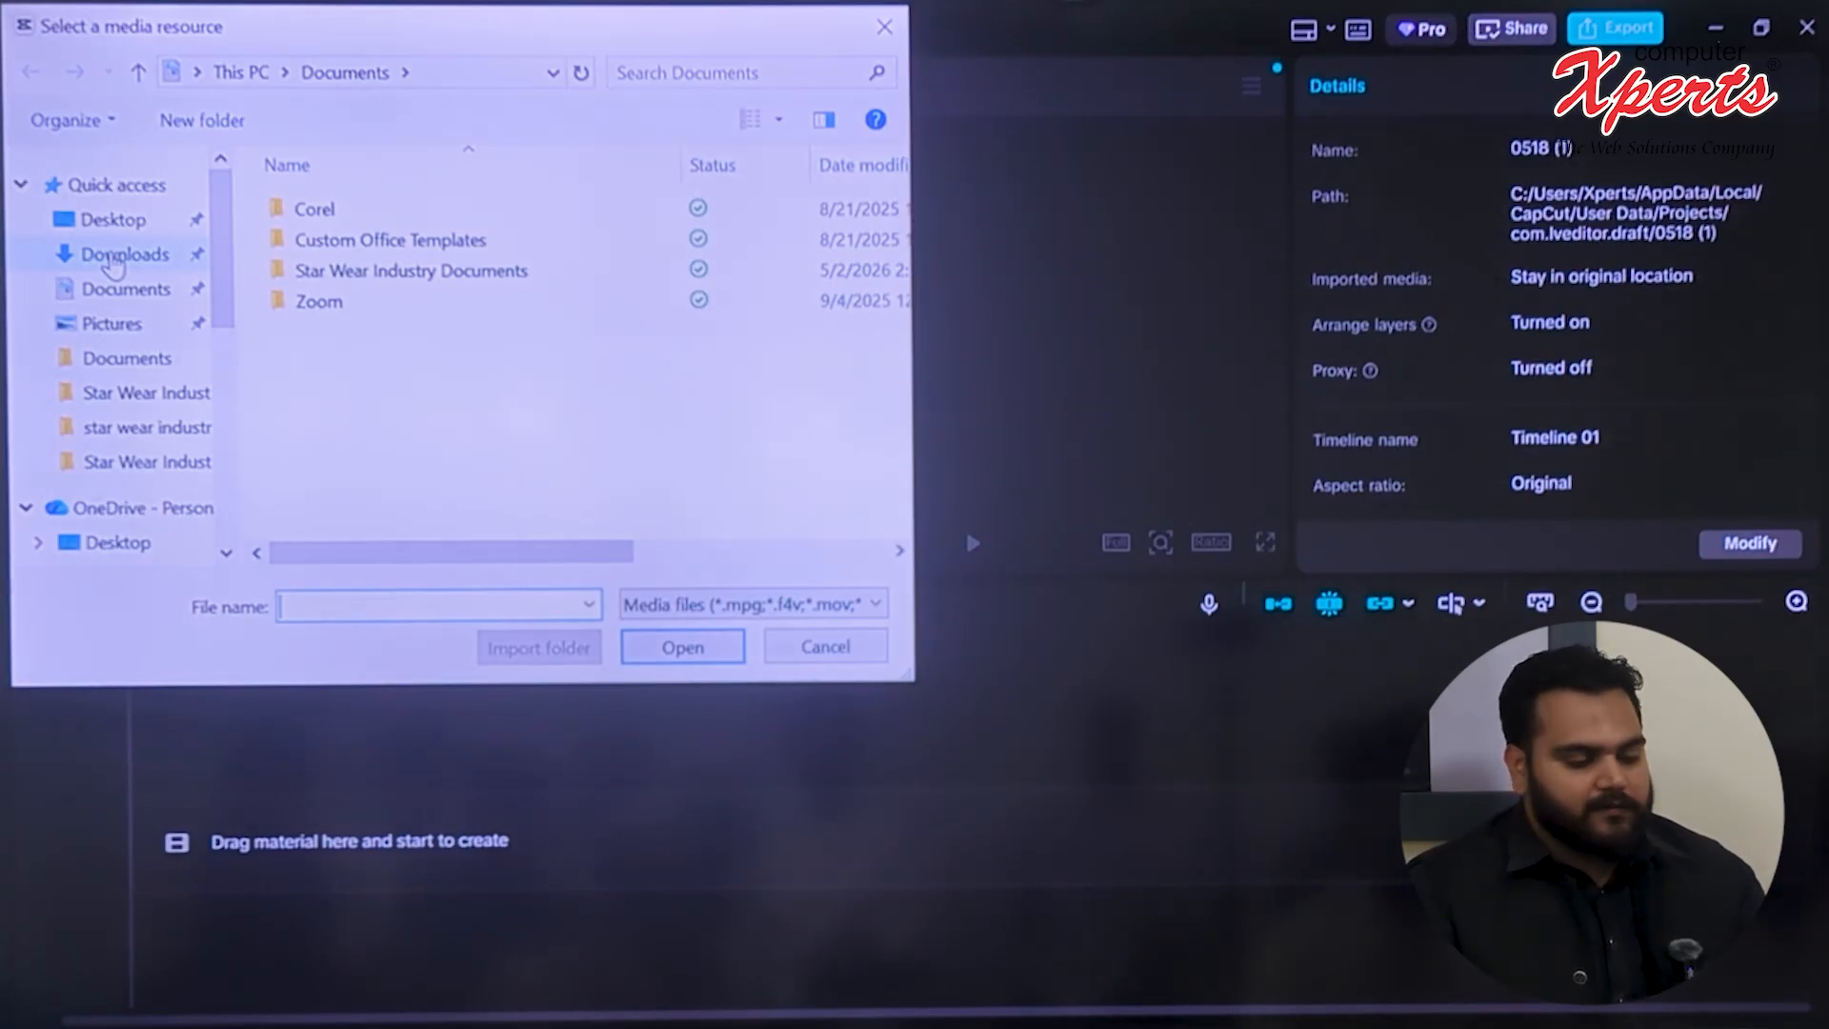
Import the video 20260518_155623 from the Desktop folder into the project media
click(115, 258)
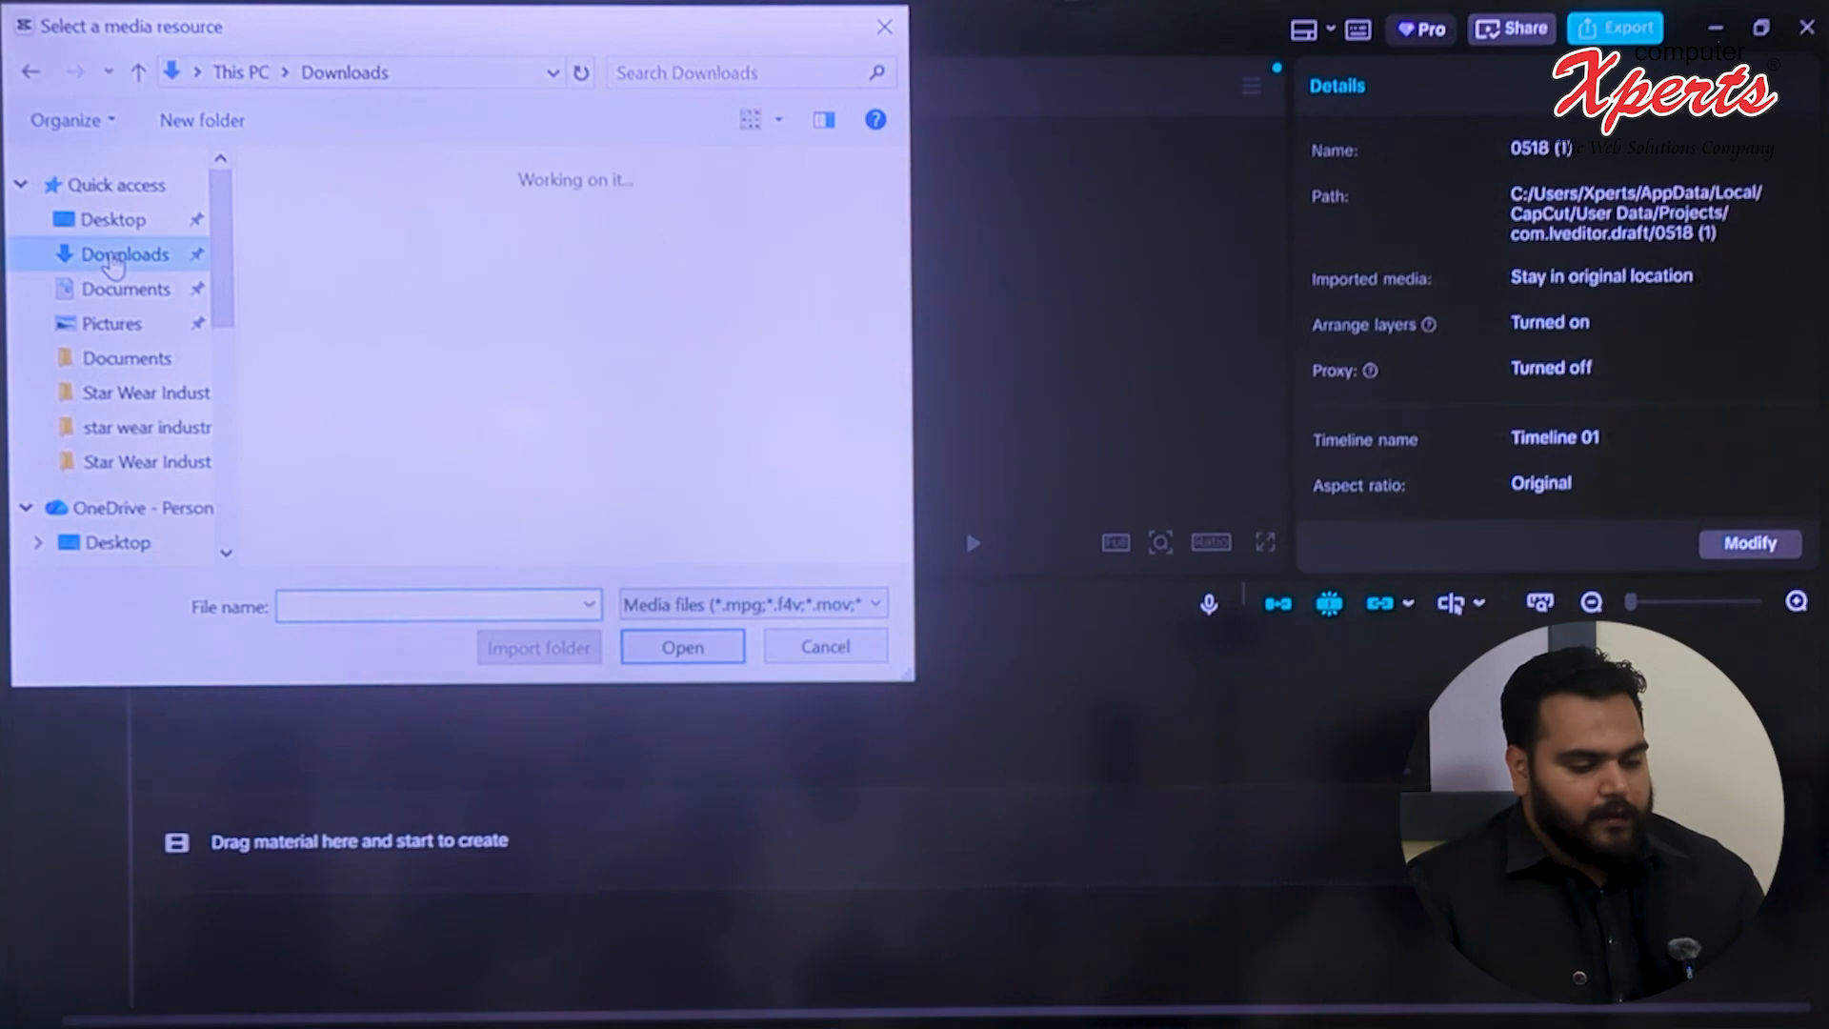
click(141, 222)
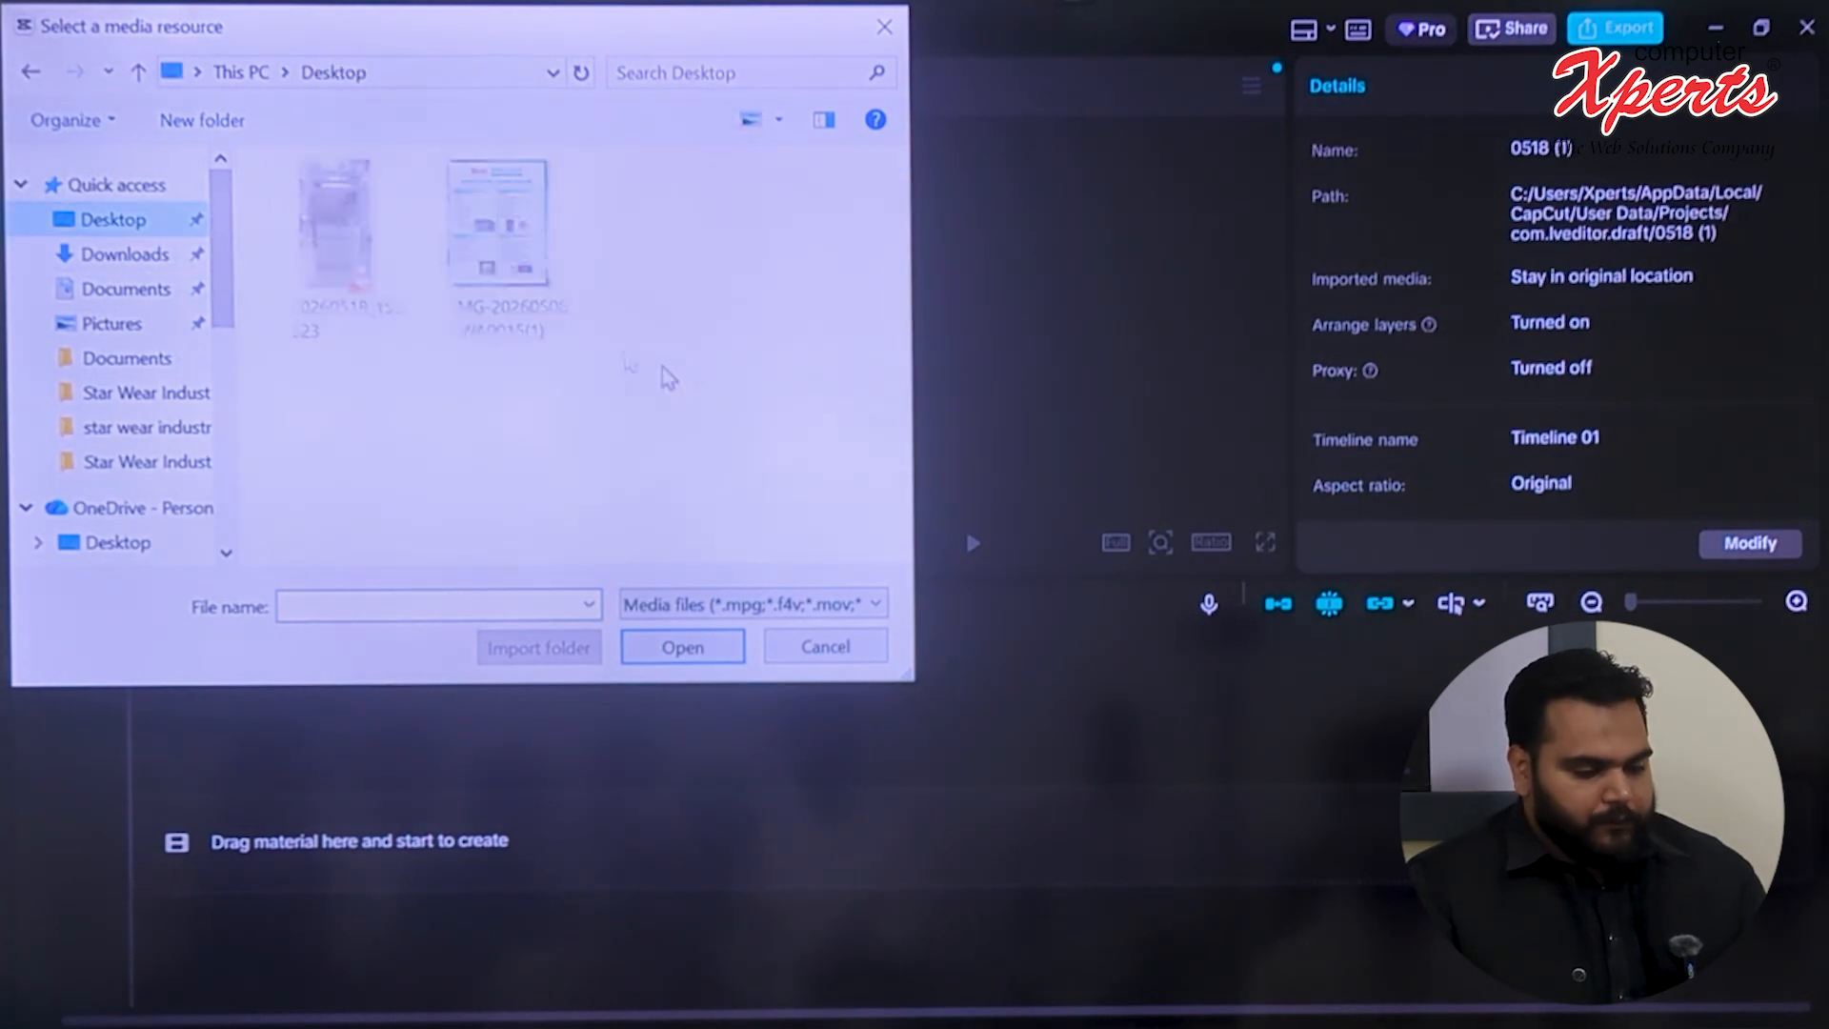
click(372, 252)
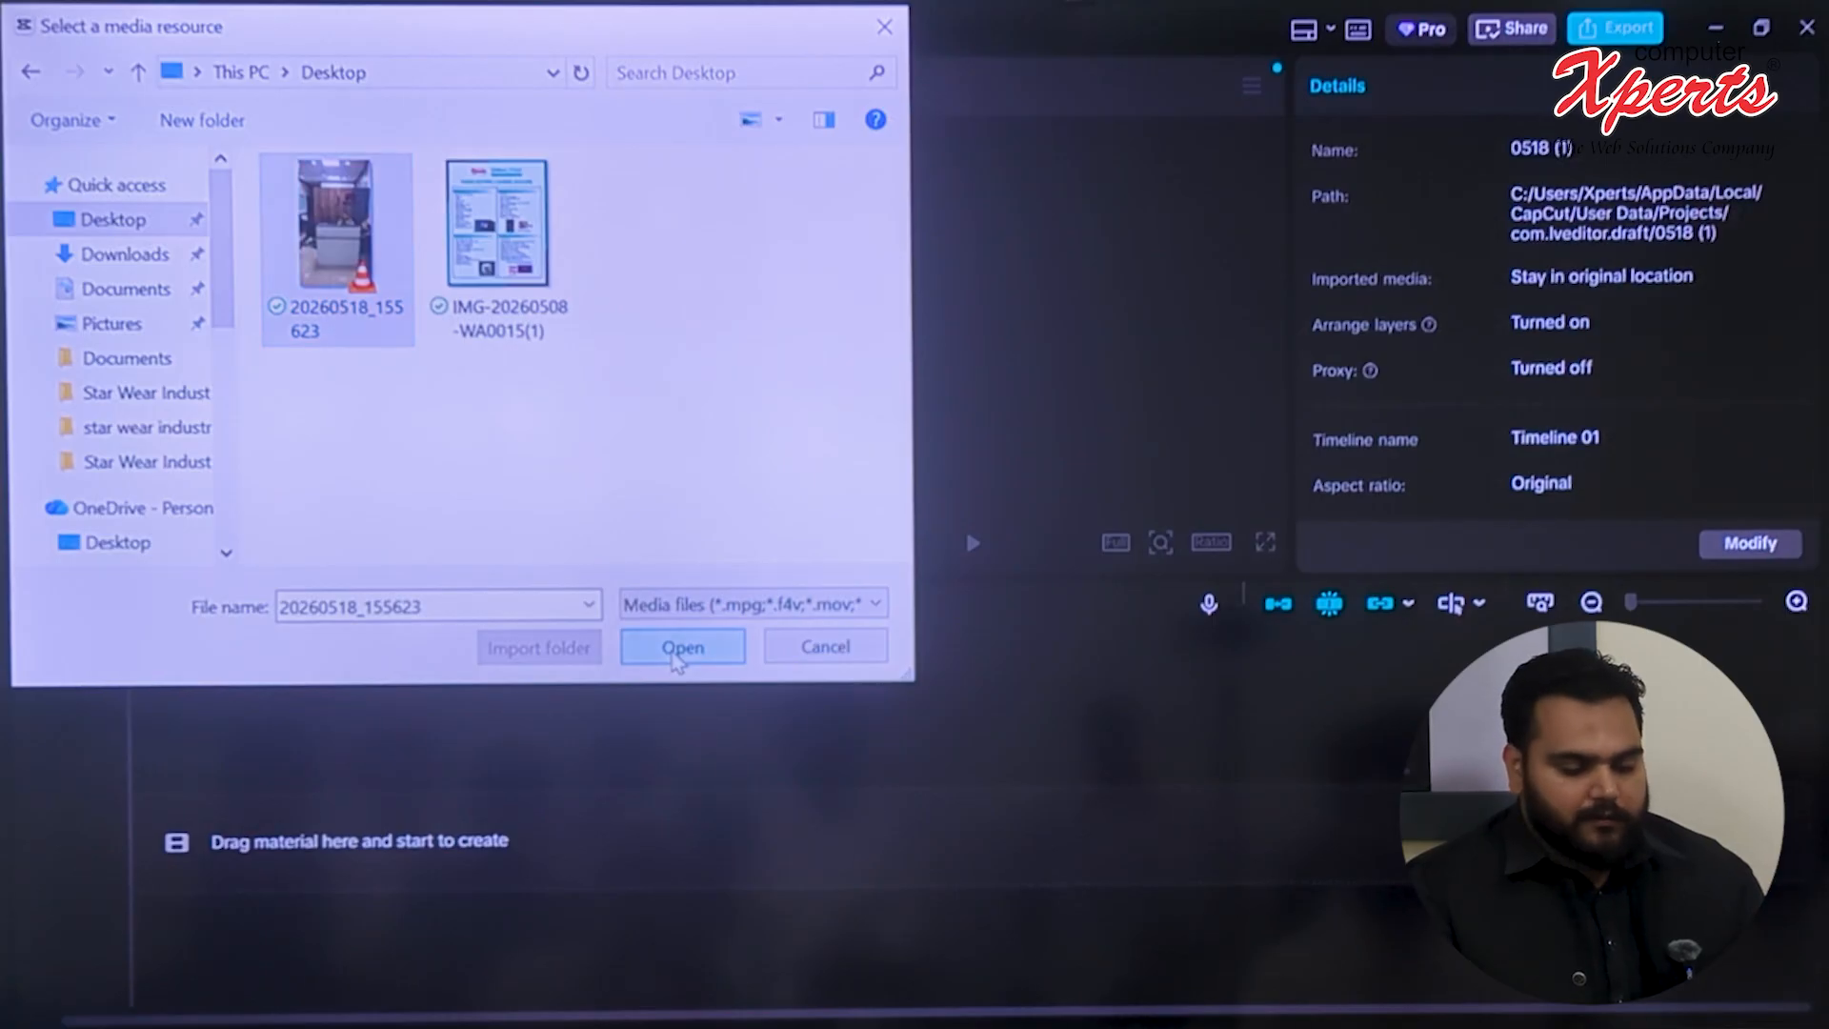
click(671, 652)
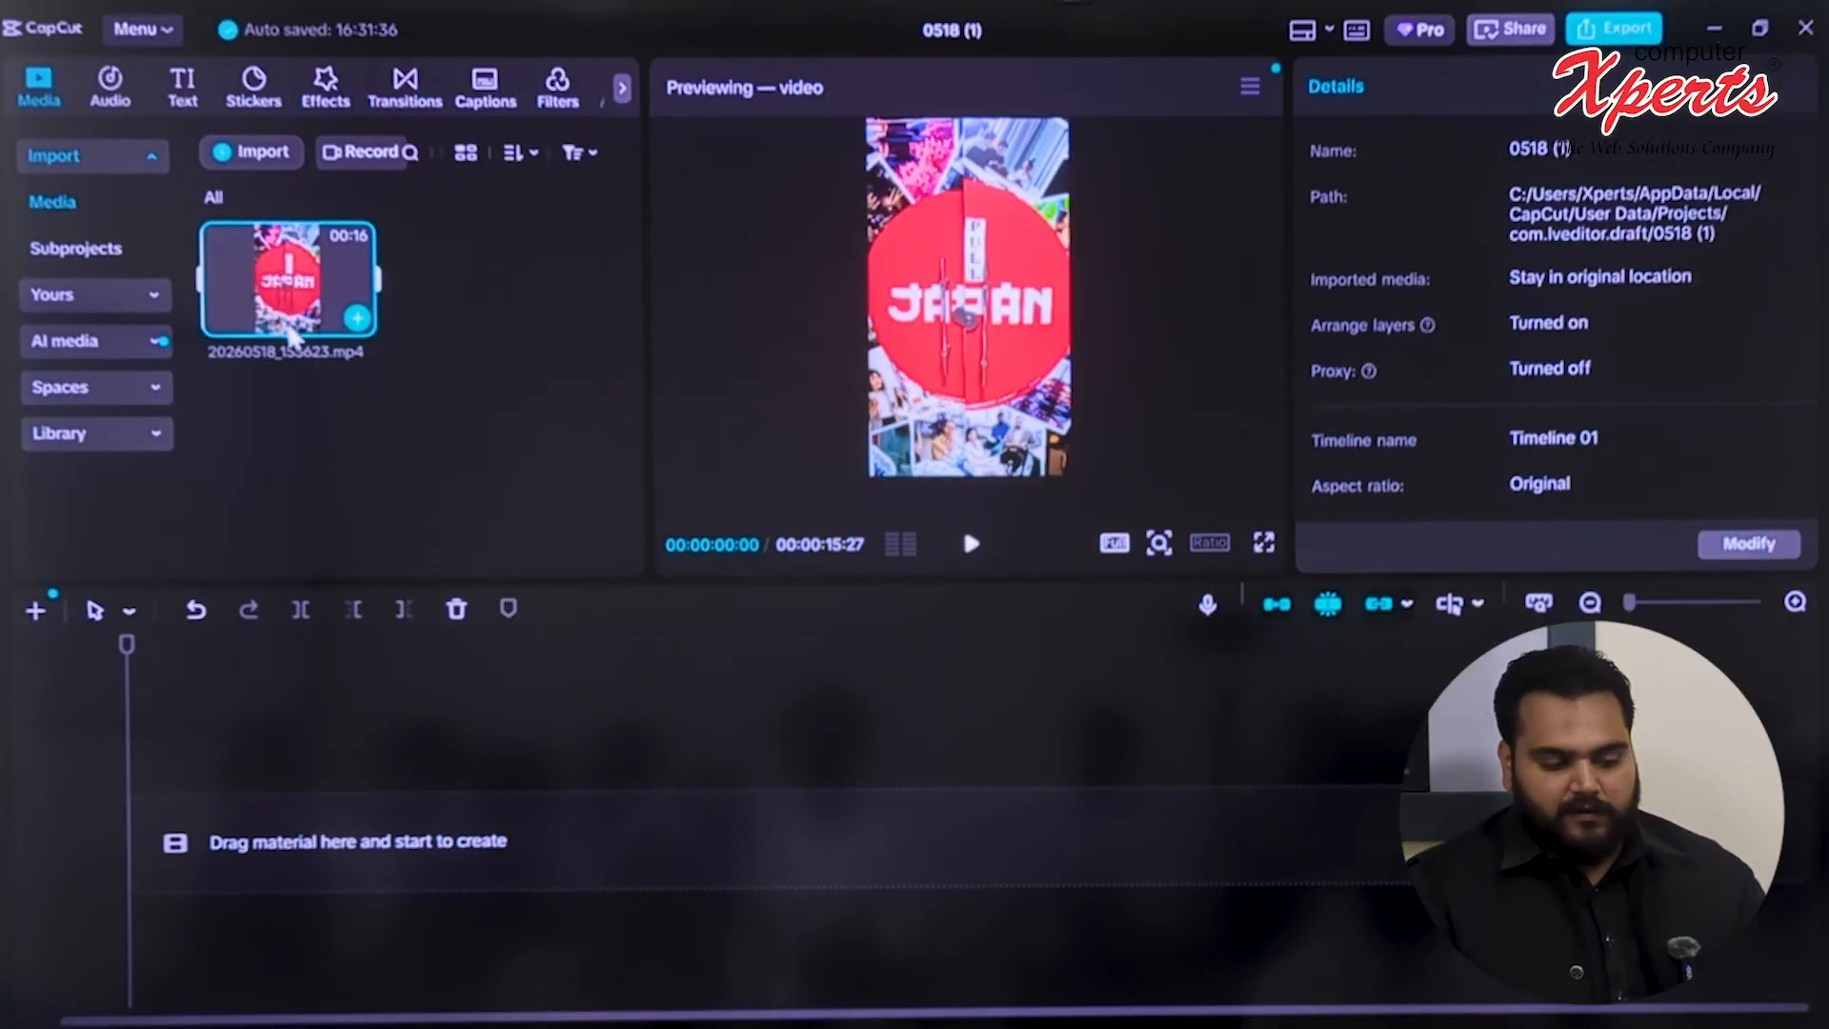
Place the imported clip at the start of the main timeline track and cancel the filler-word analysis
drag(291, 334, 282, 821)
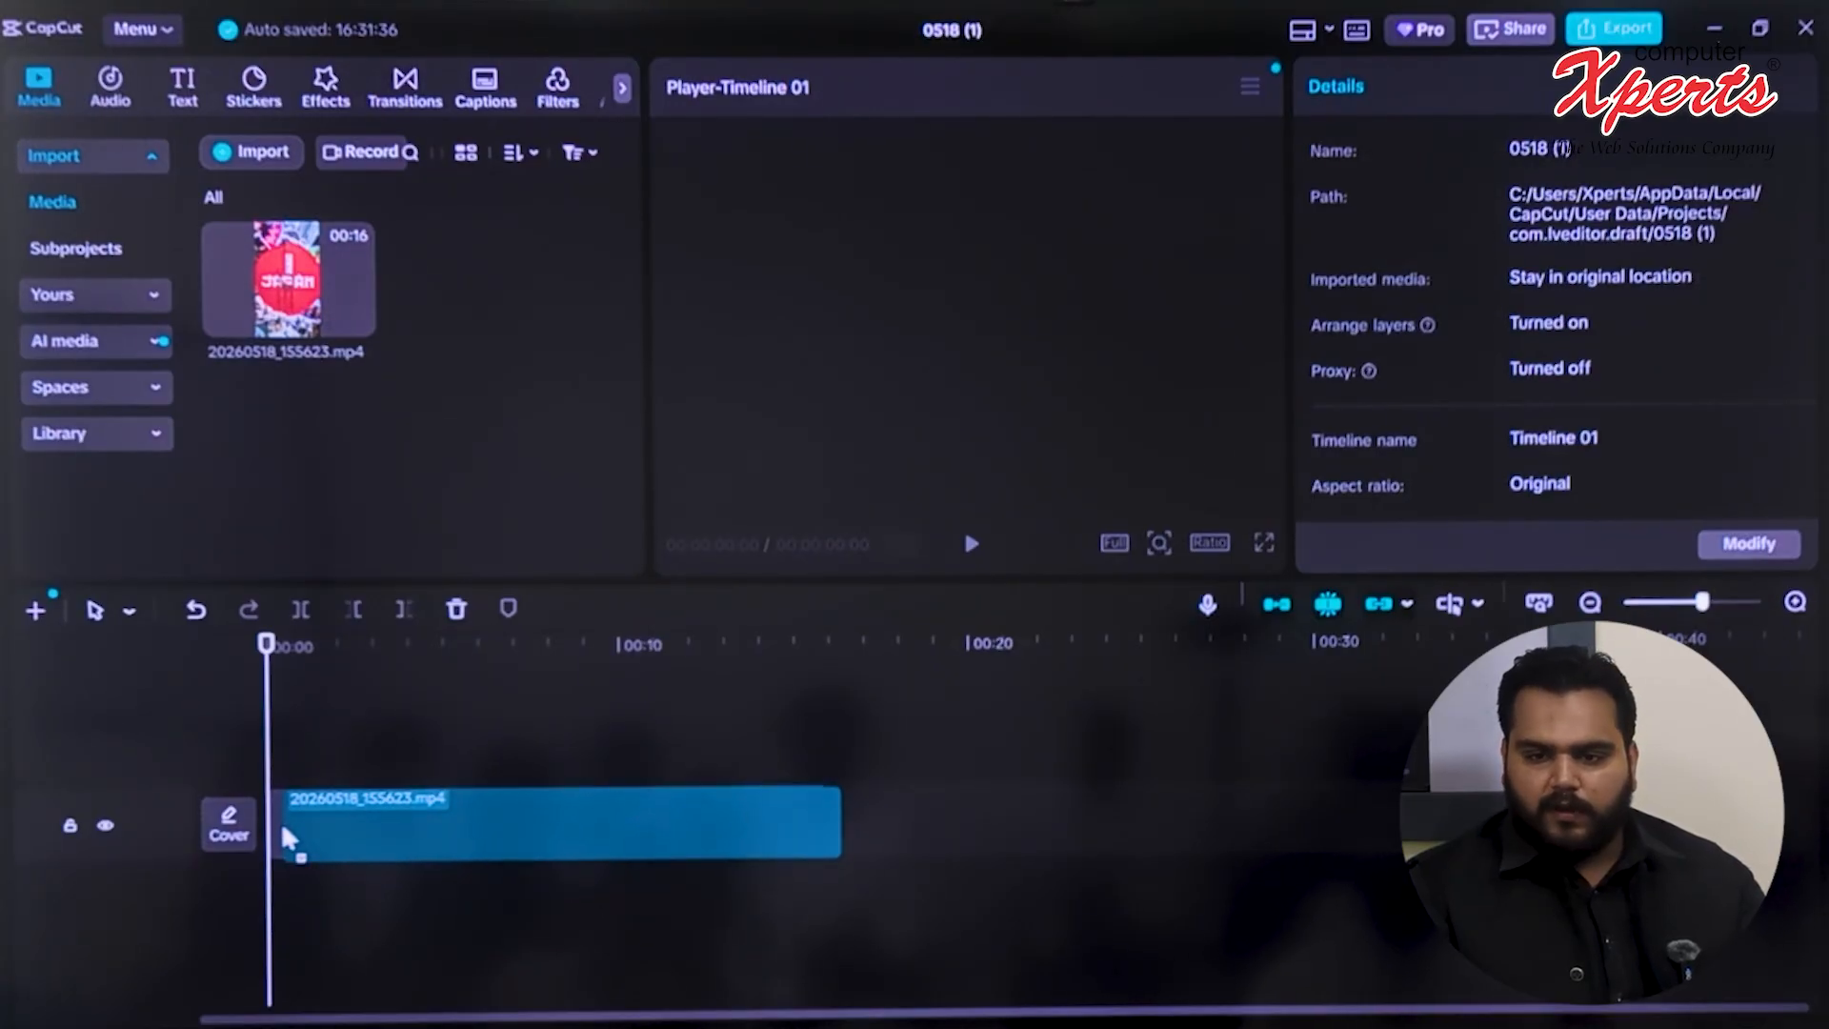
click(366, 817)
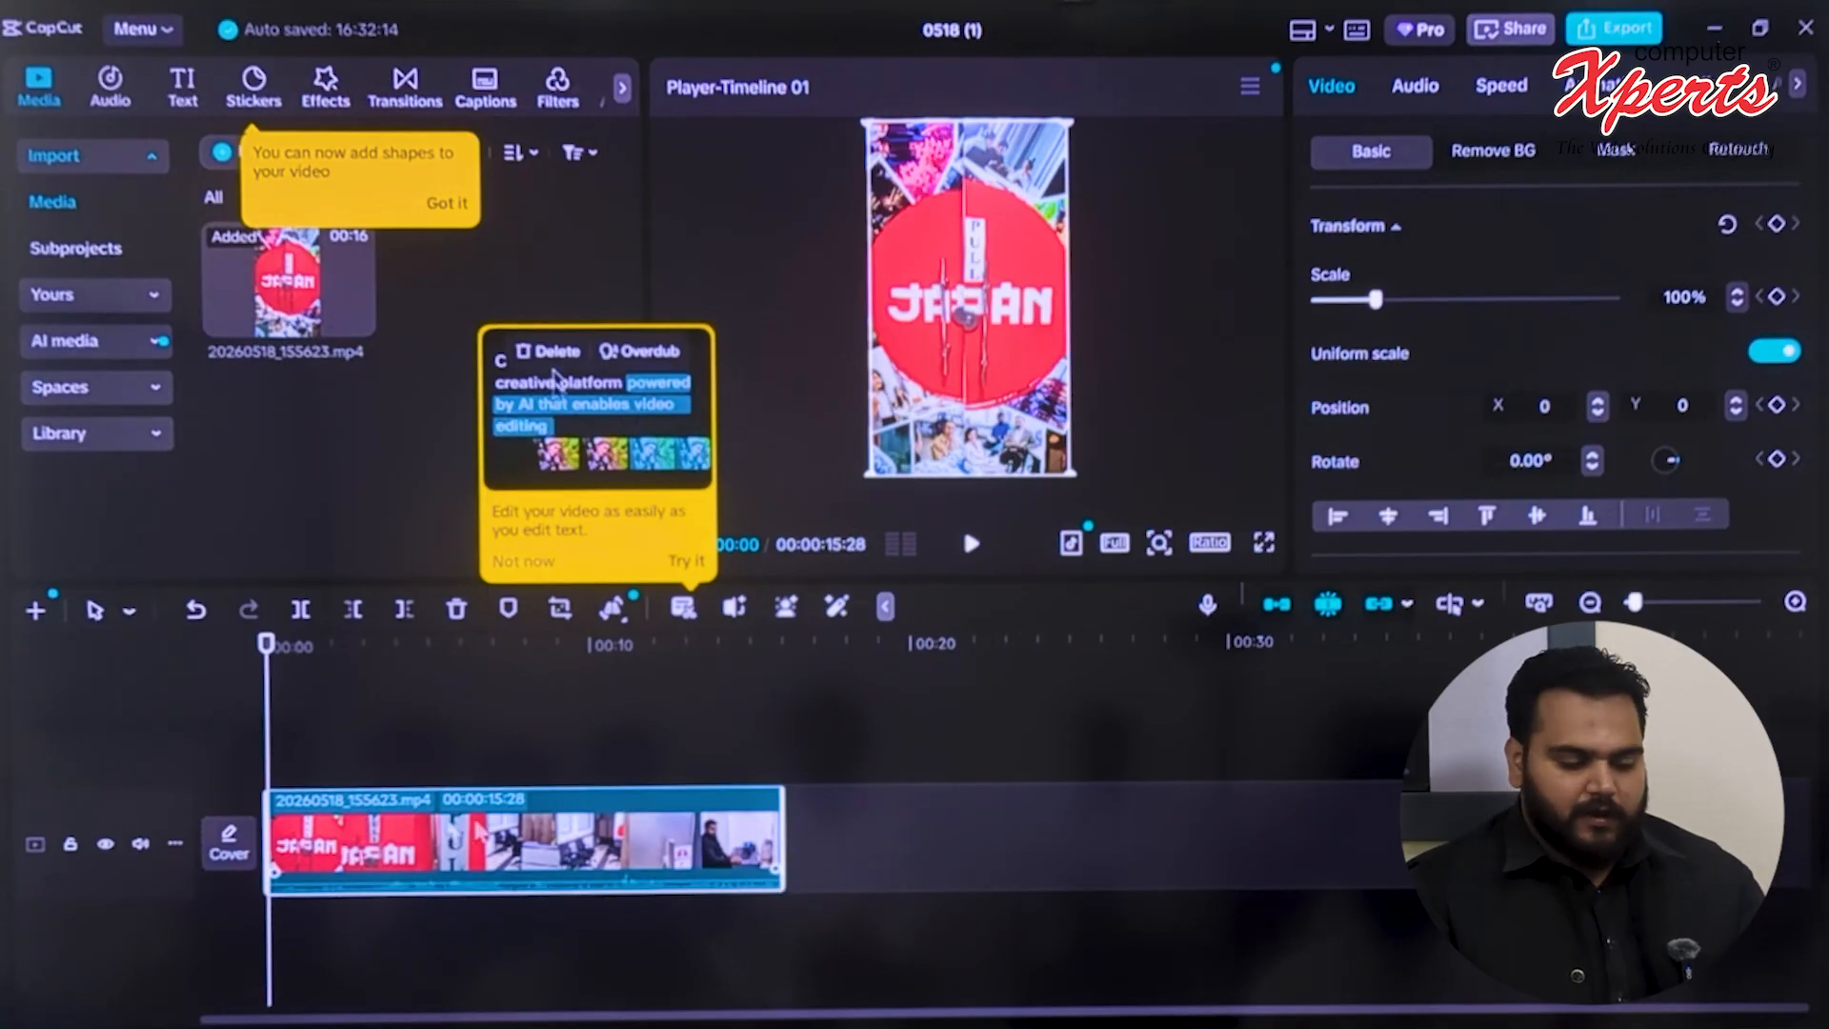
drag(343, 840, 382, 881)
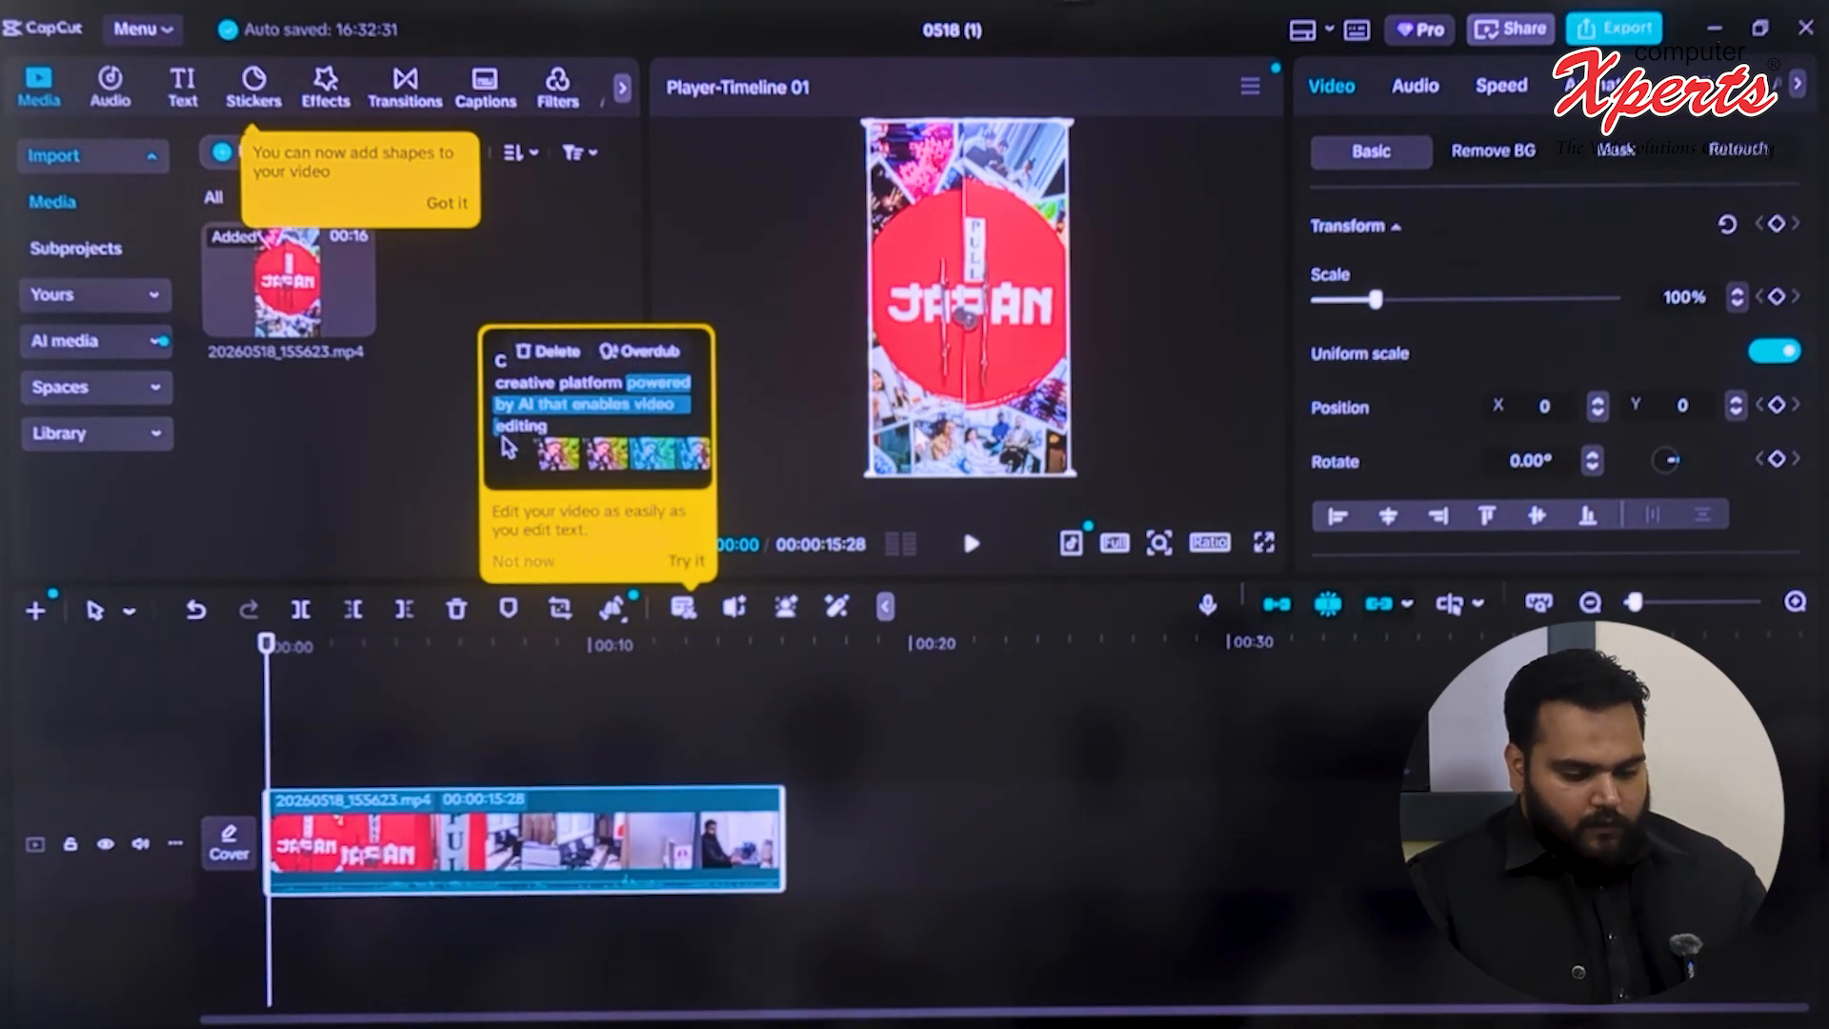
click(690, 564)
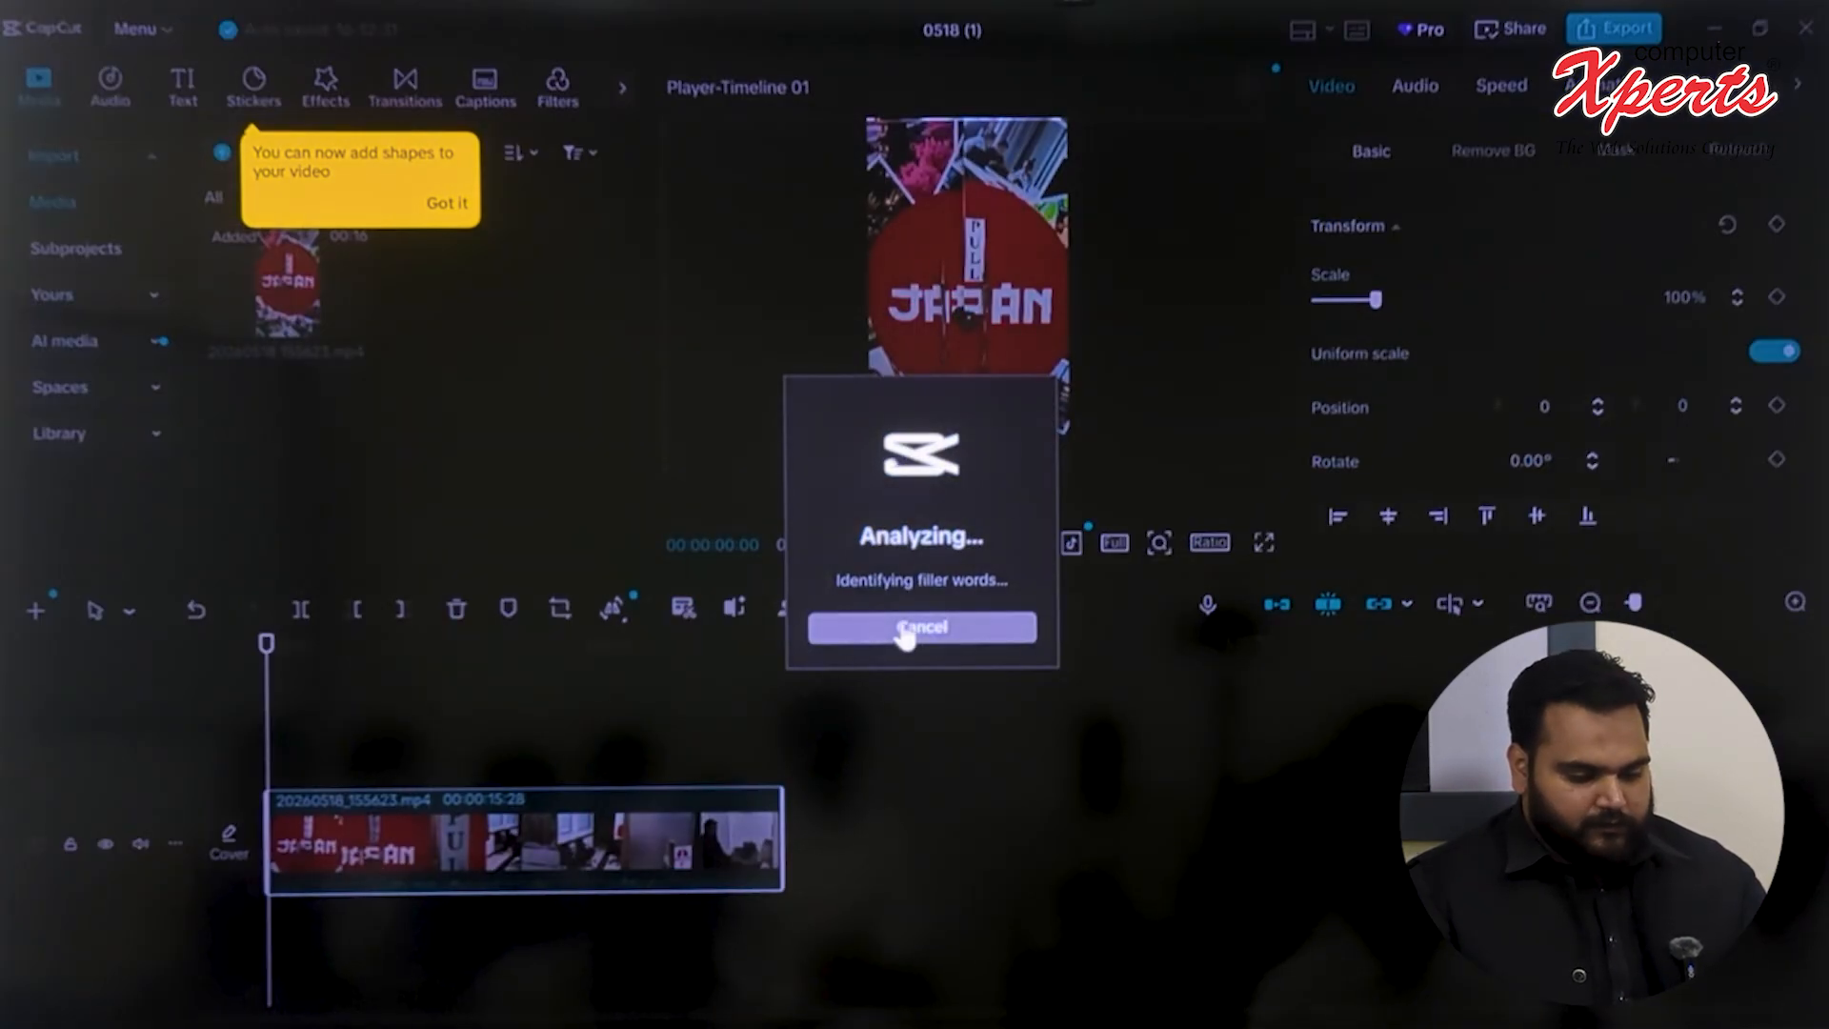
click(919, 625)
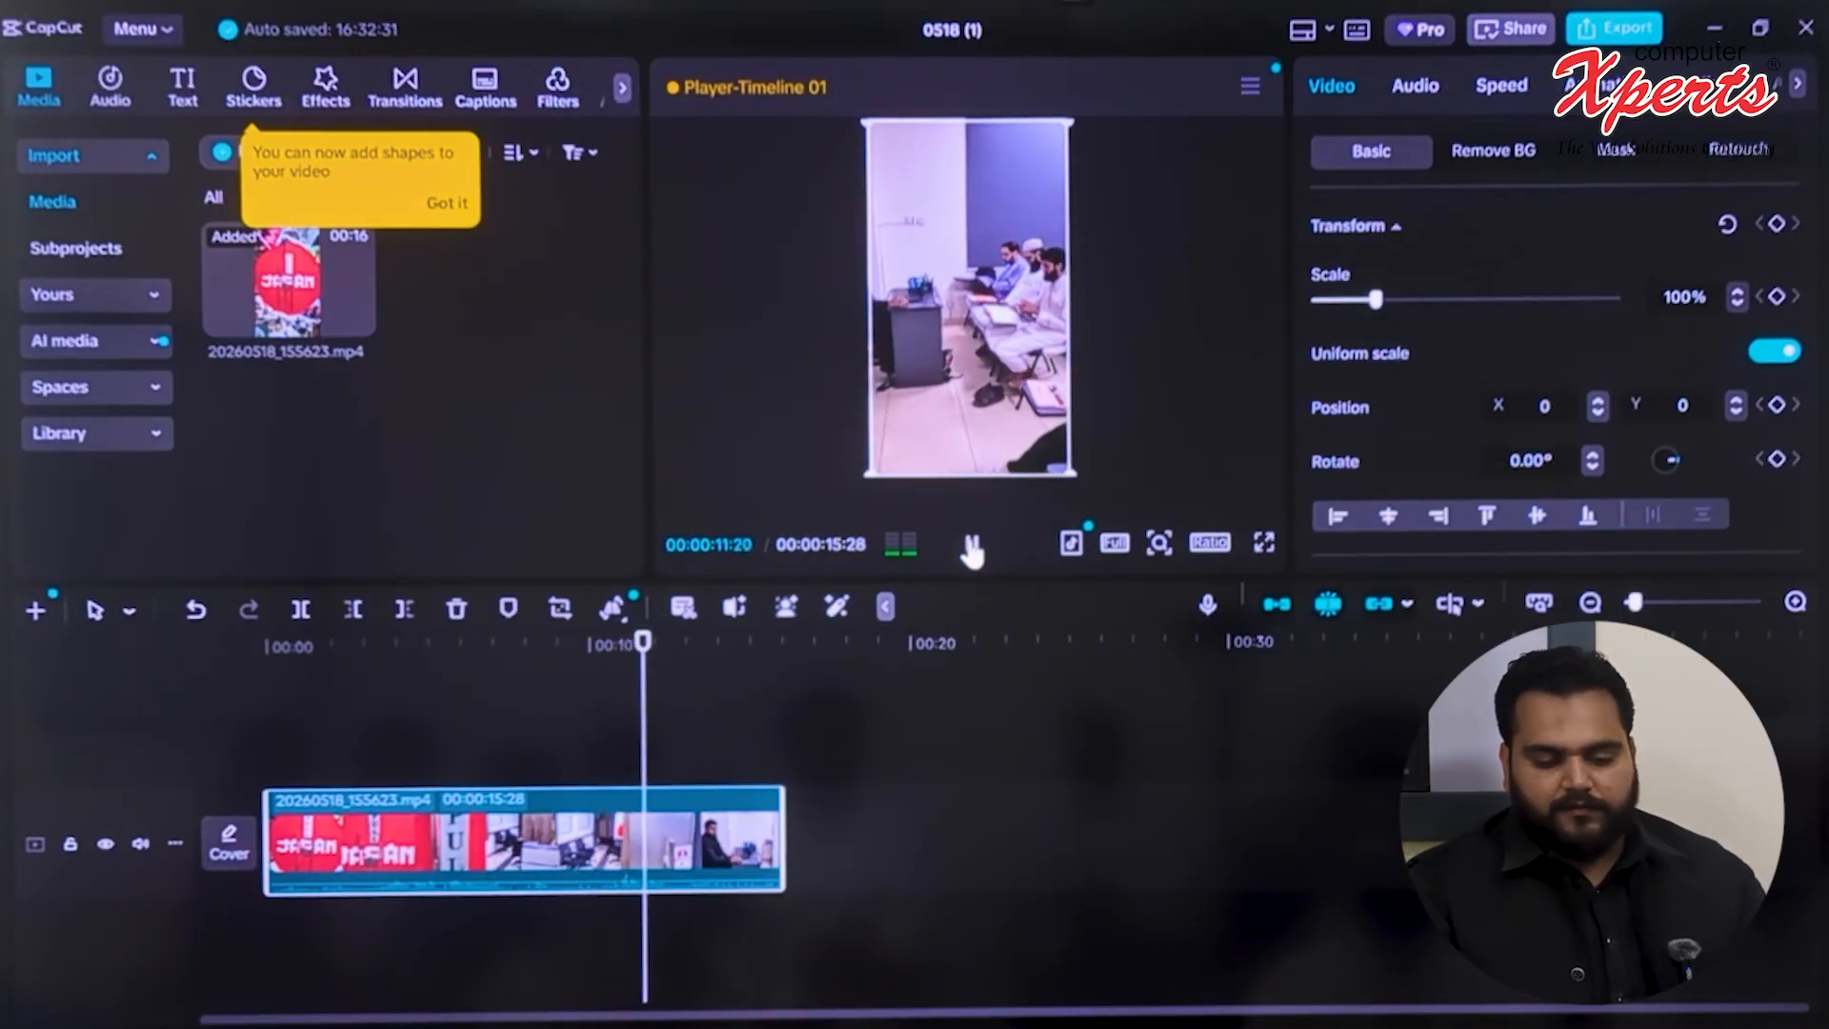
Pause the preview playback and move the playhead to about 00:00:15:02, near the clip's end
click(972, 545)
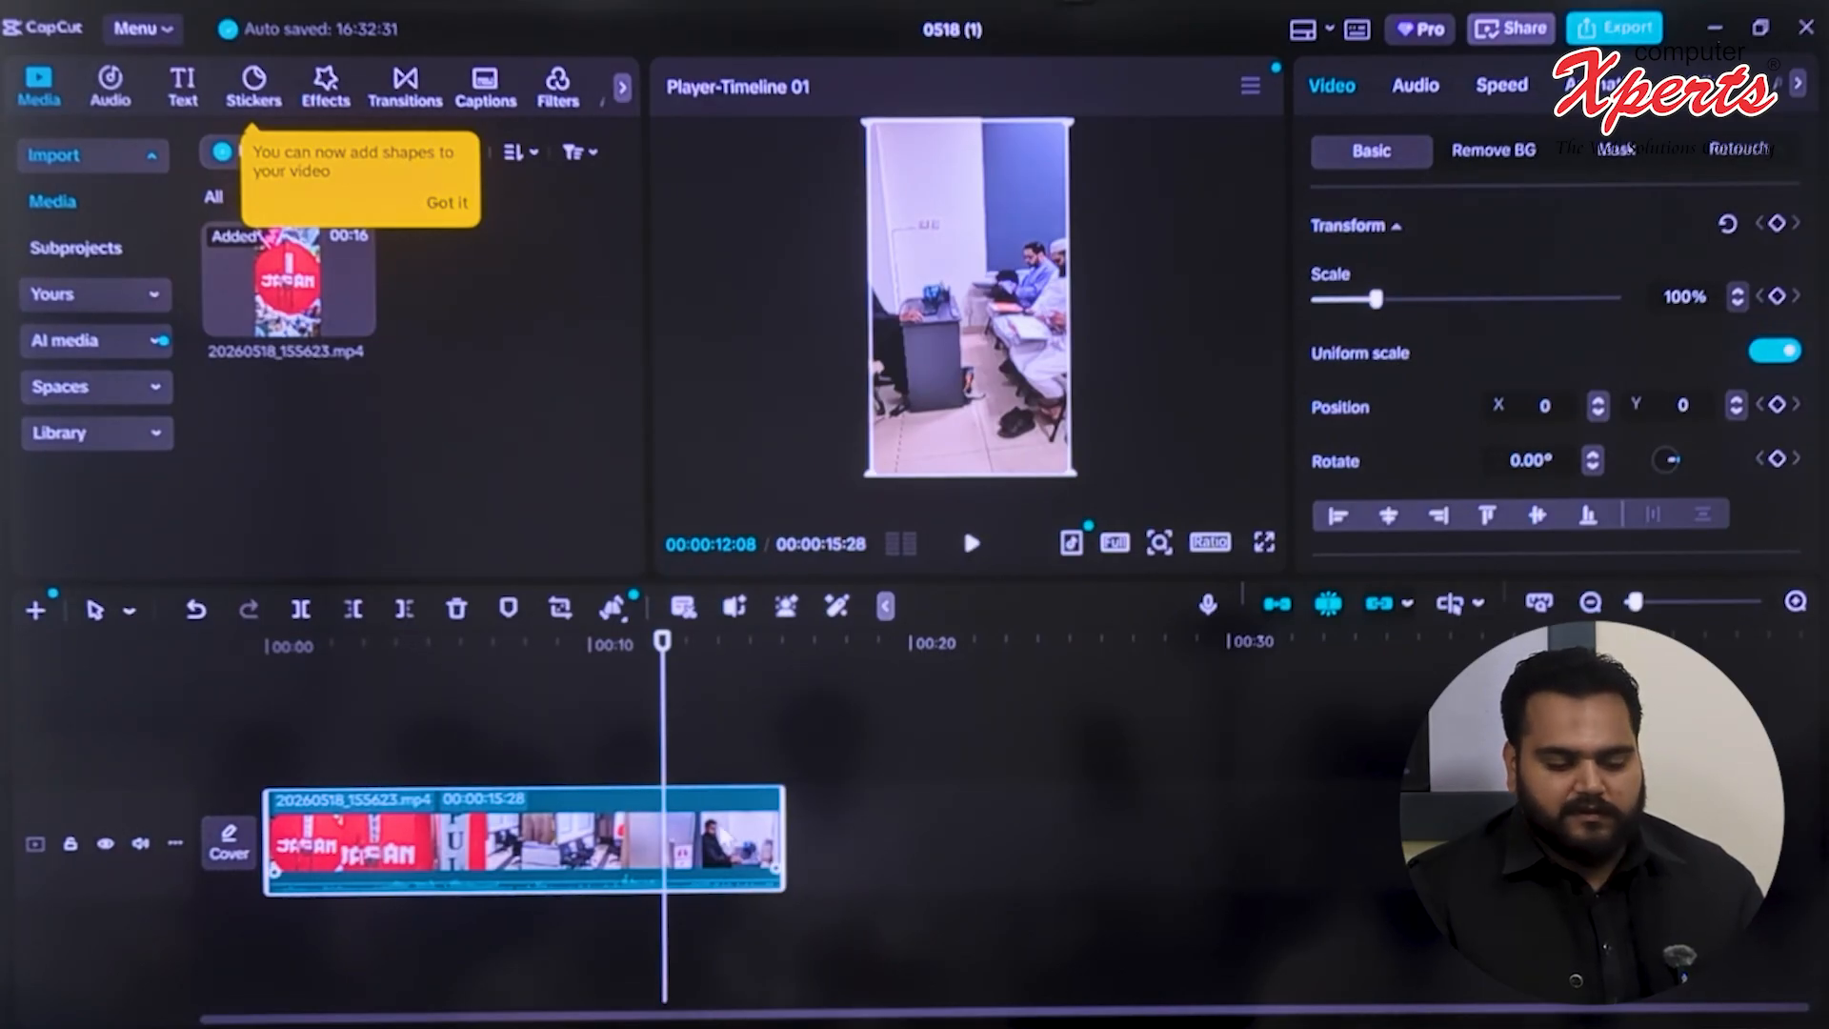
drag(665, 758, 752, 748)
right_click(758, 742)
click(1061, 710)
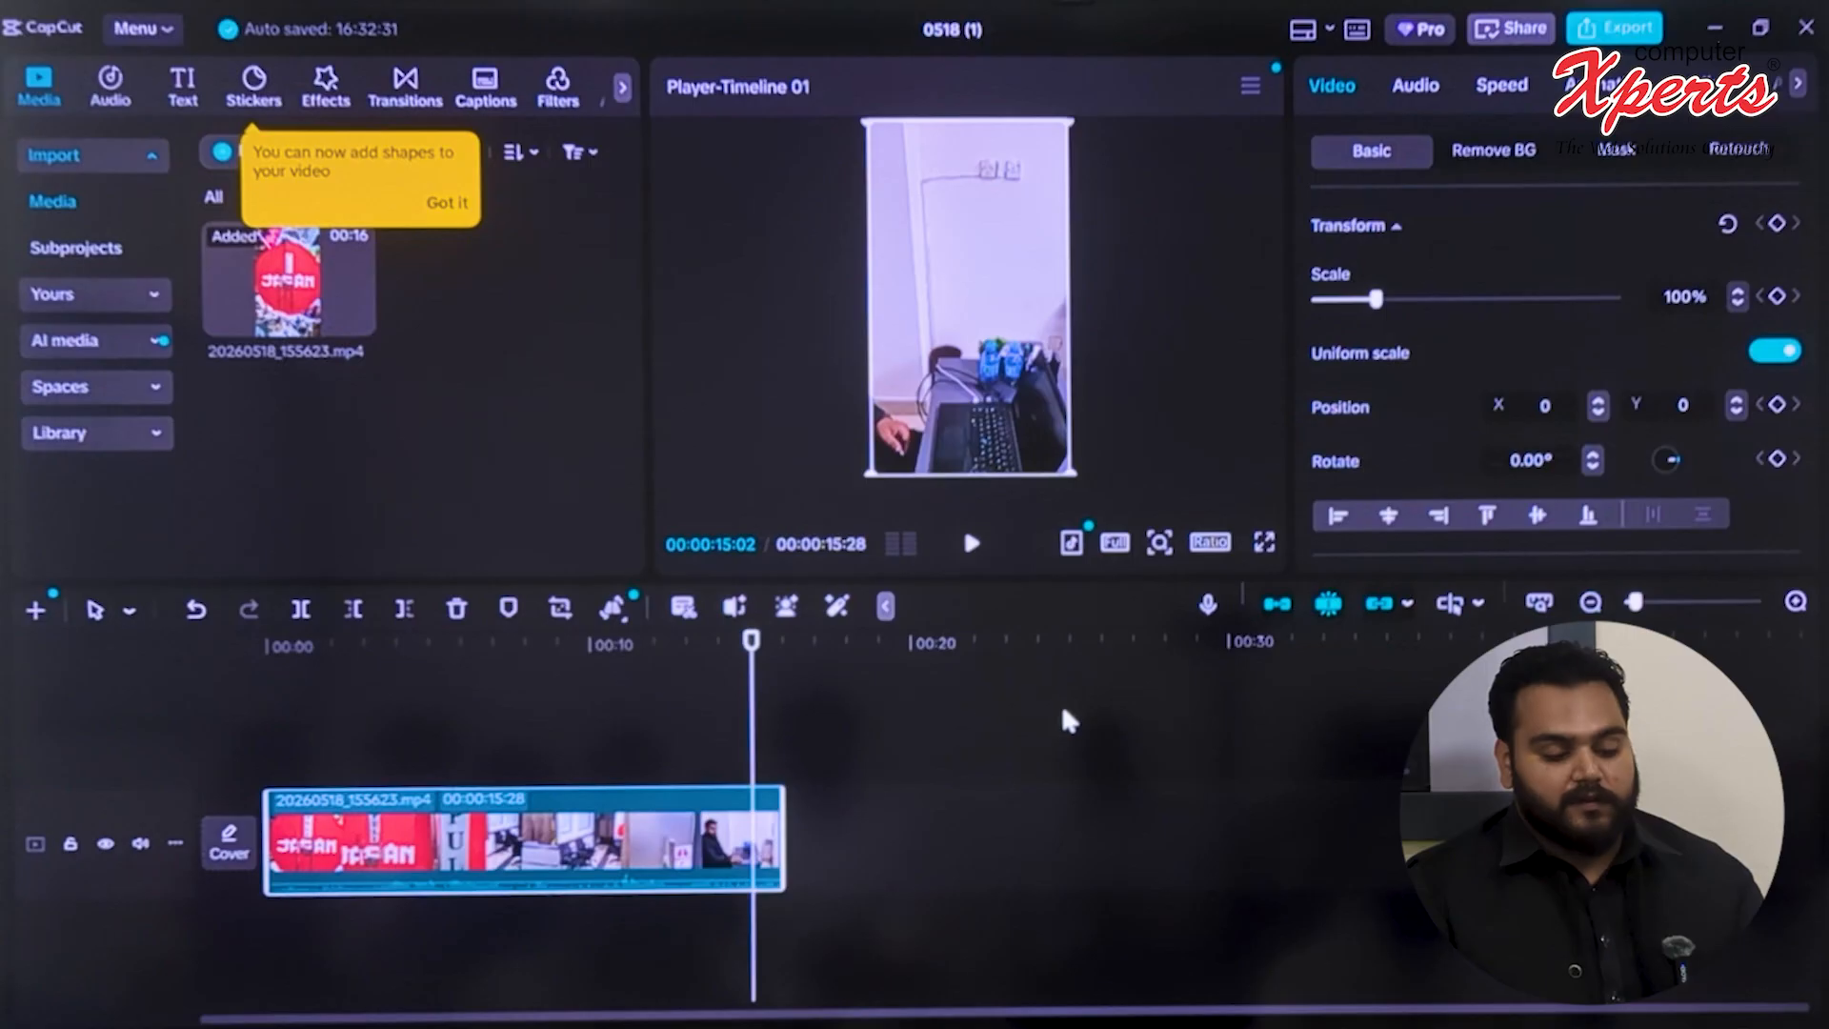
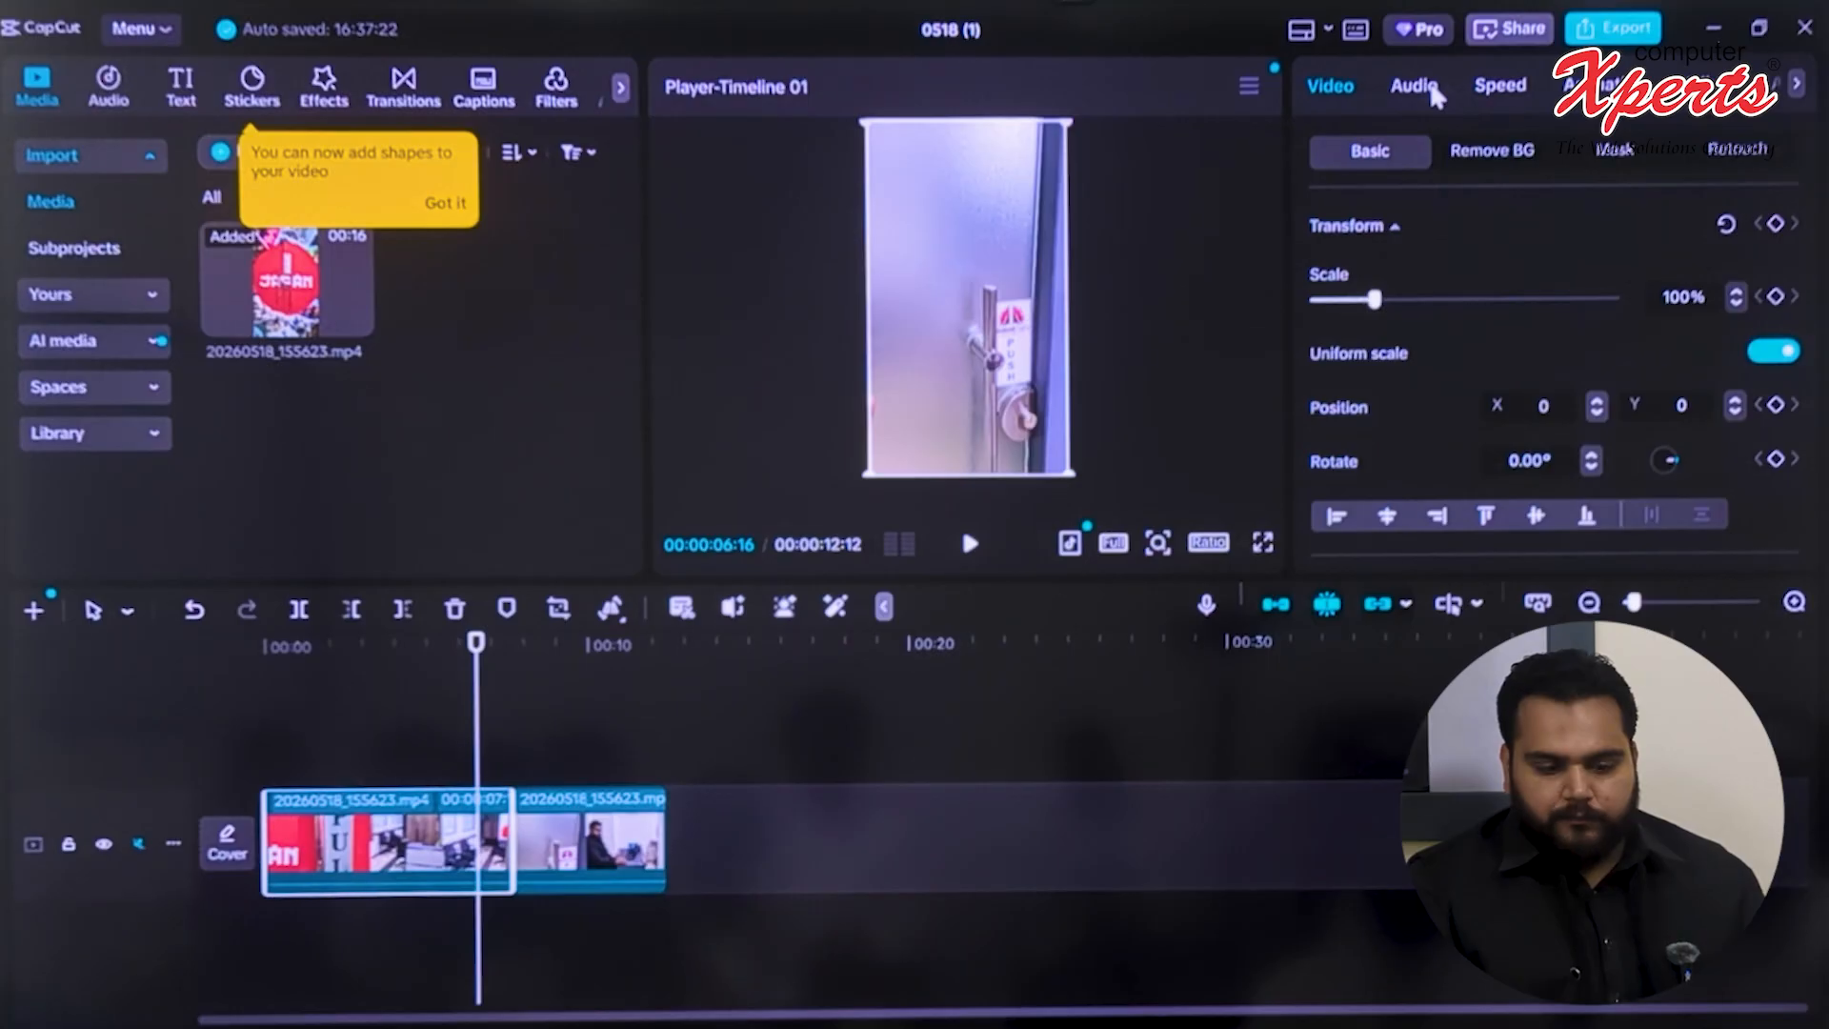
Set the first timeline clip's speed to 2.00x and preview it from the start of the timeline
click(1504, 87)
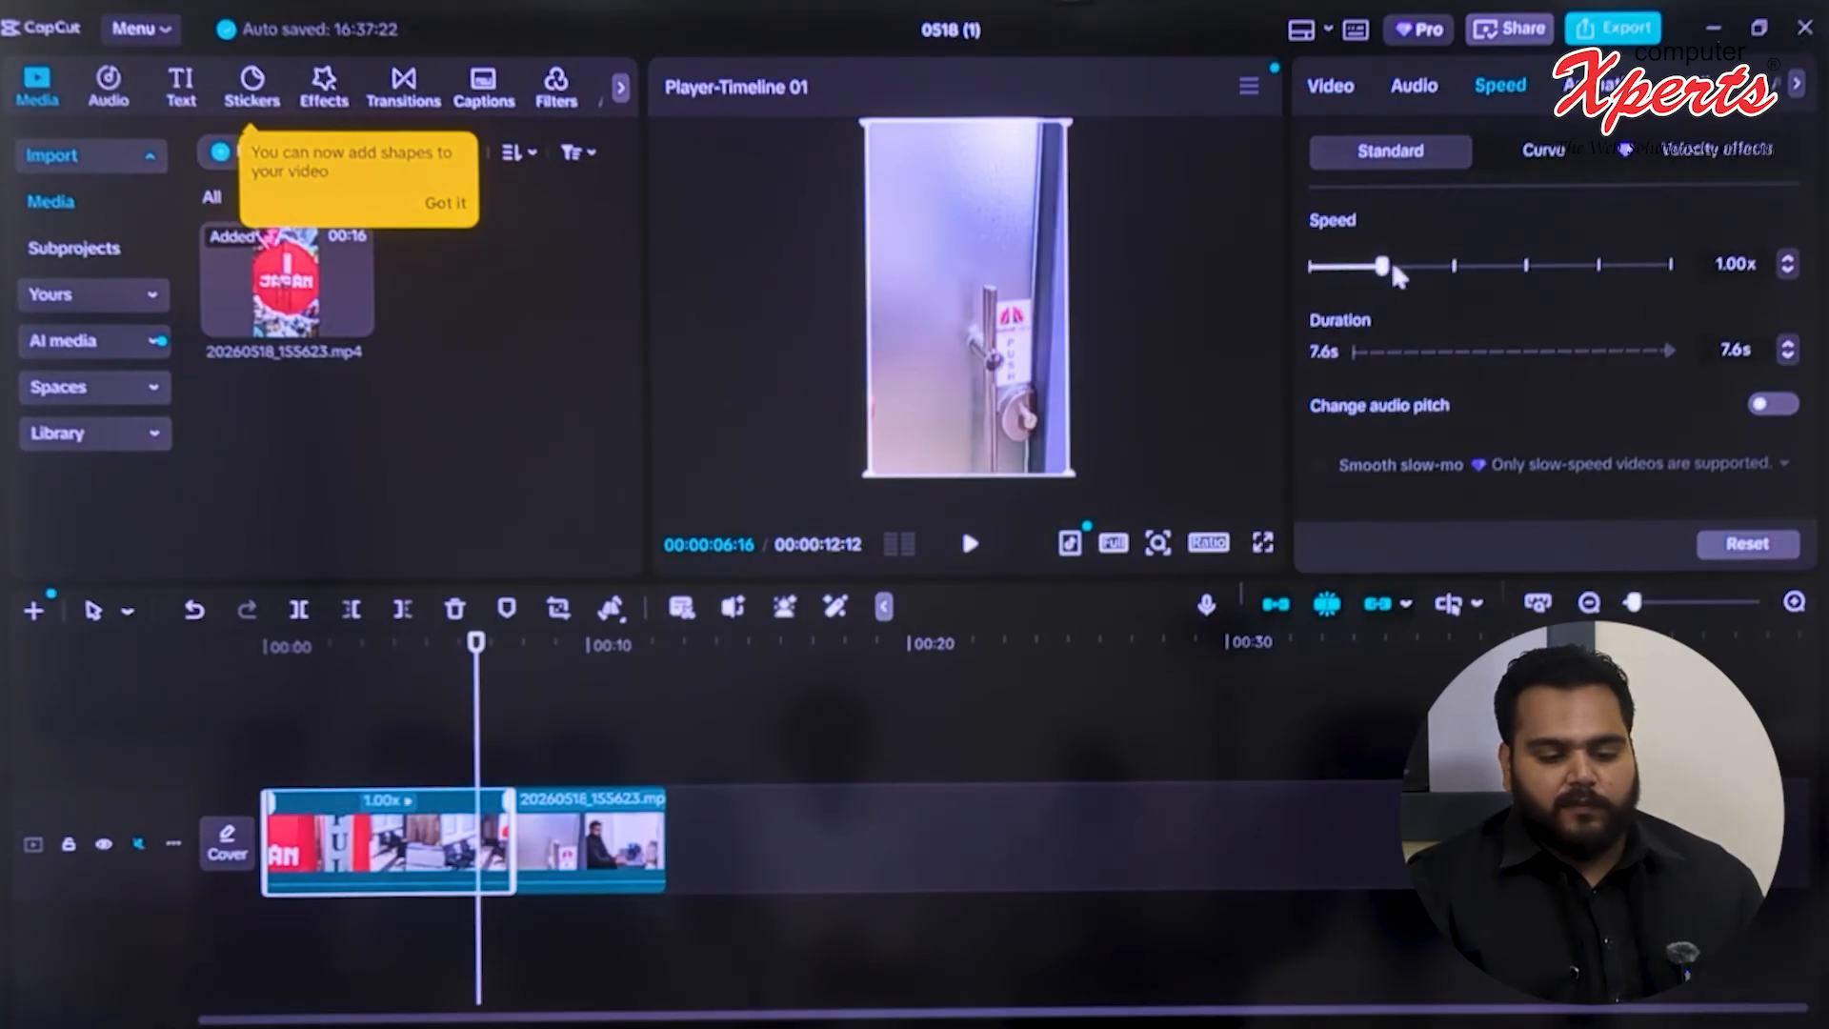
drag(1458, 276, 1462, 276)
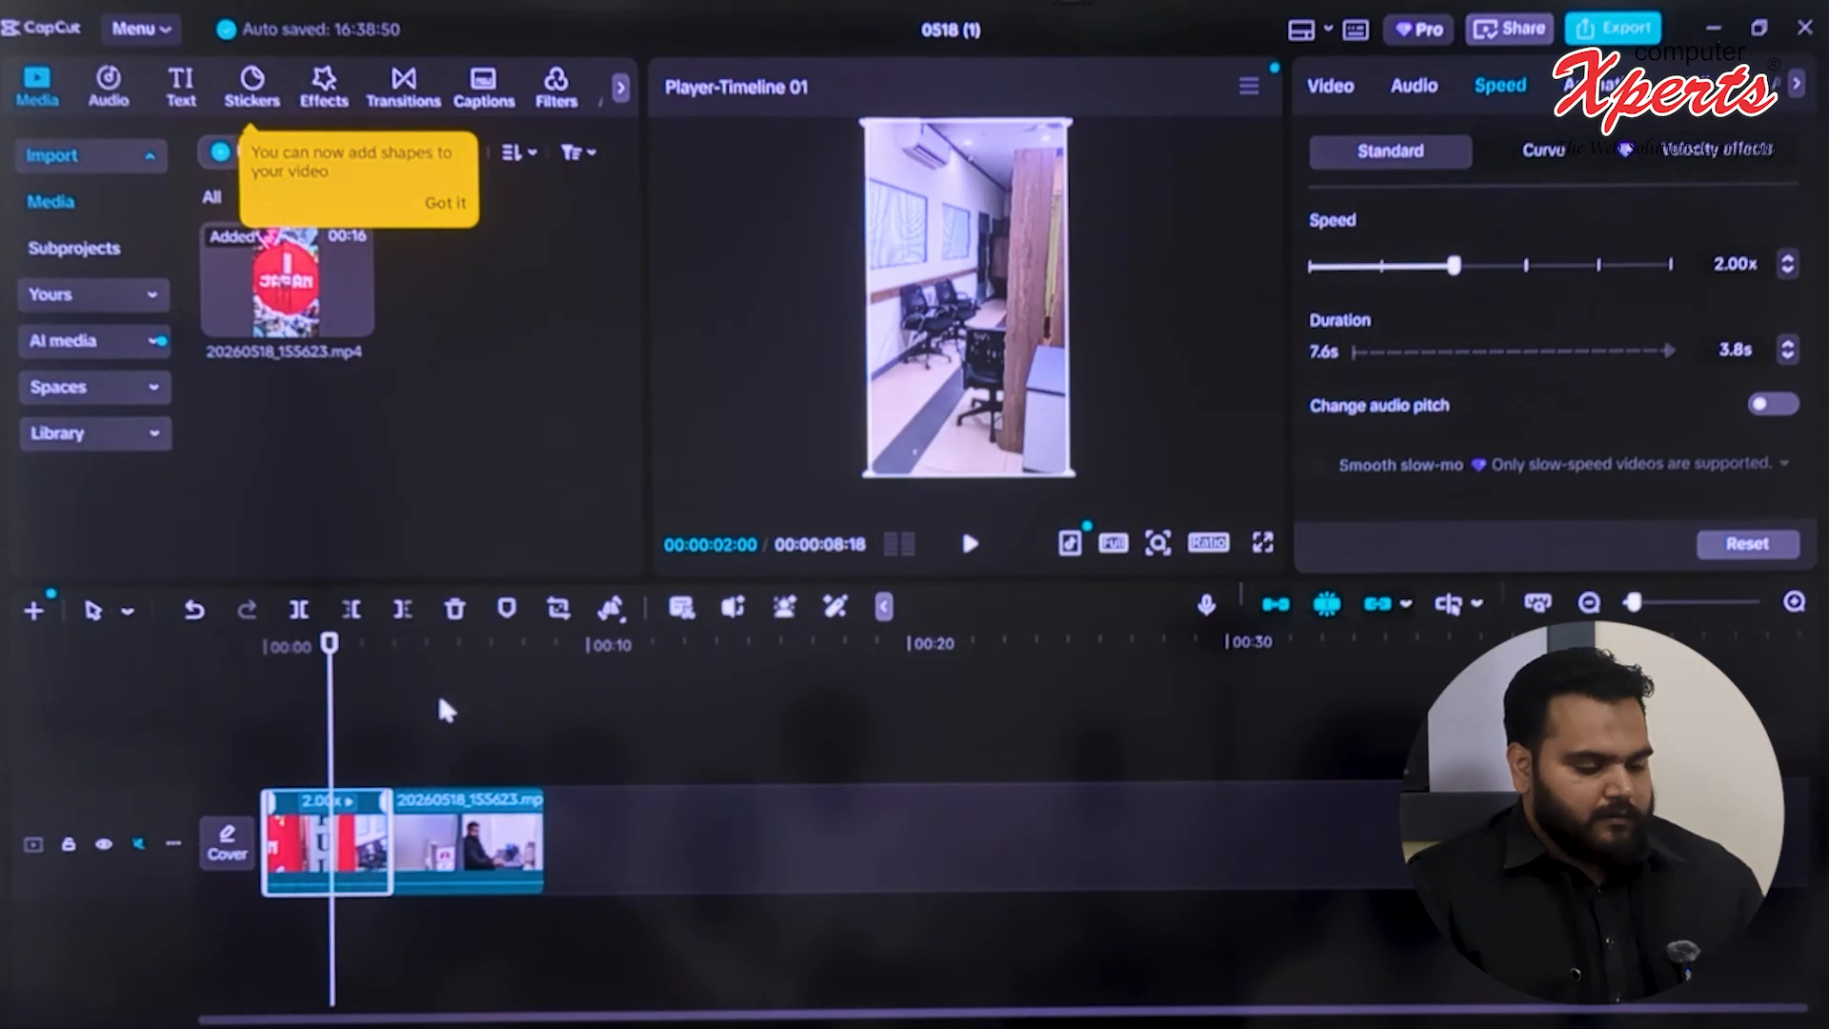
click(443, 709)
drag(440, 768, 139, 785)
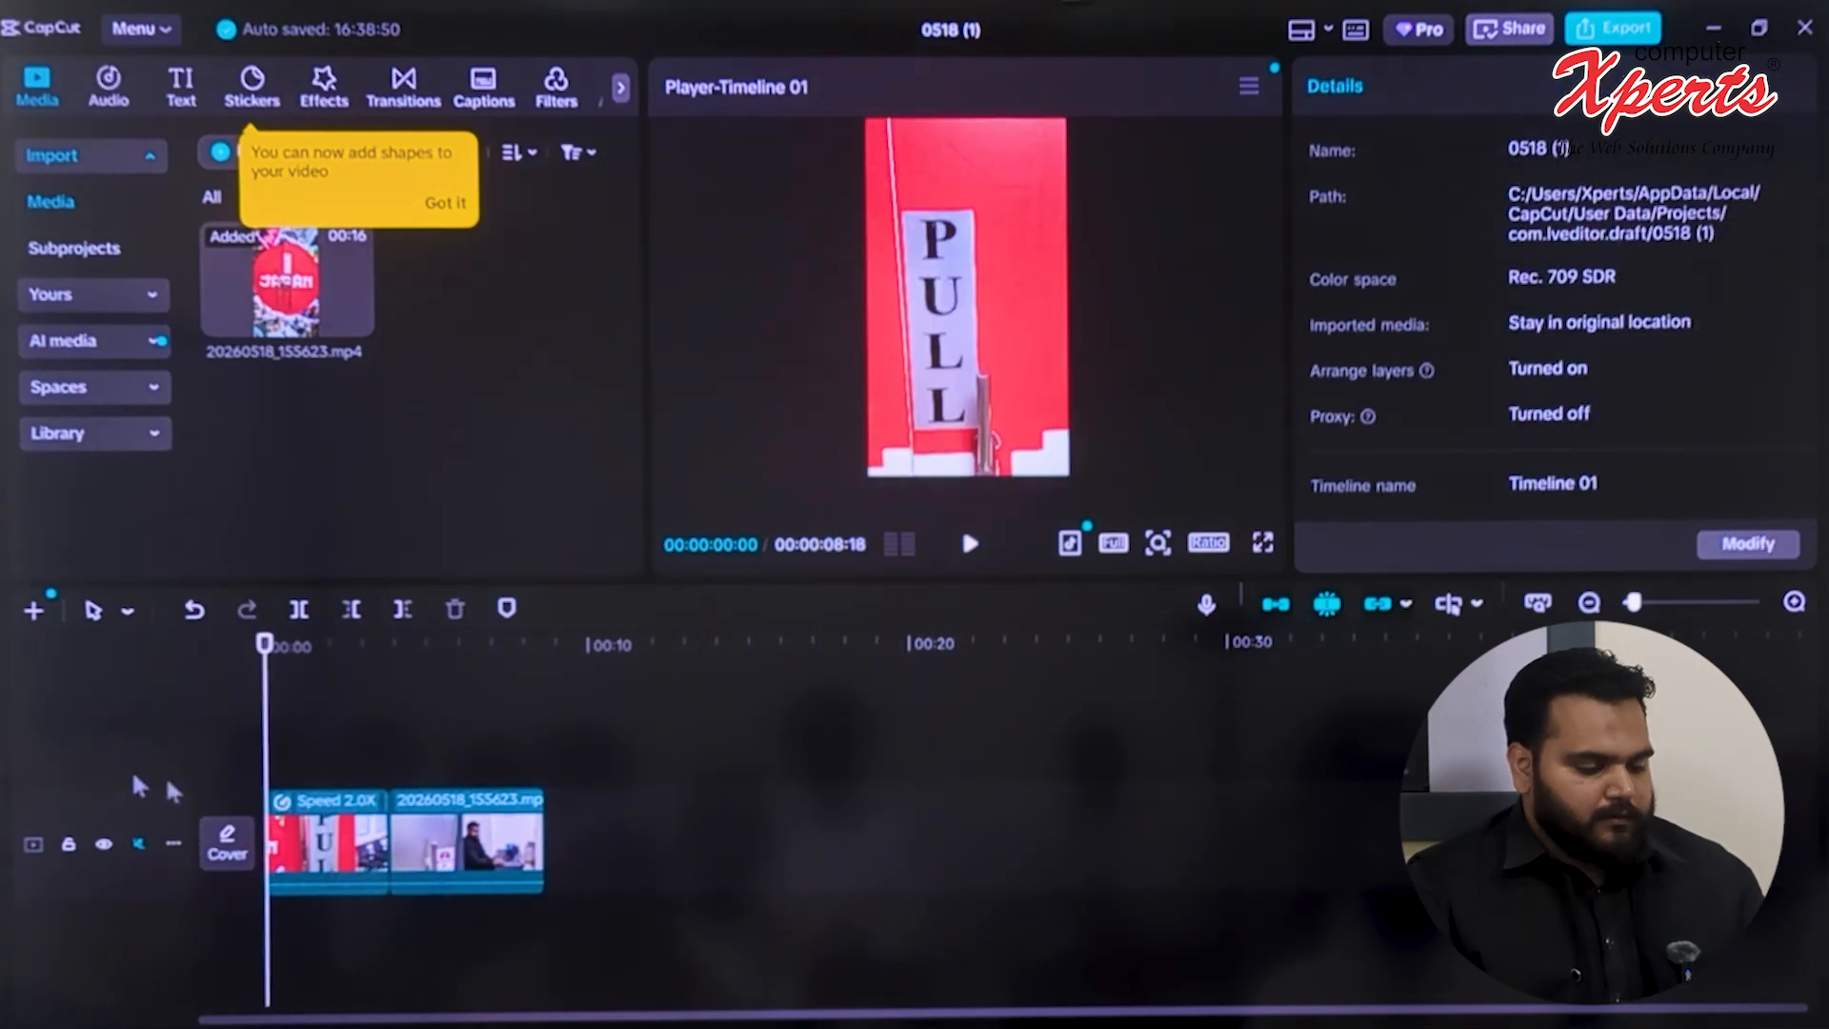
click(969, 547)
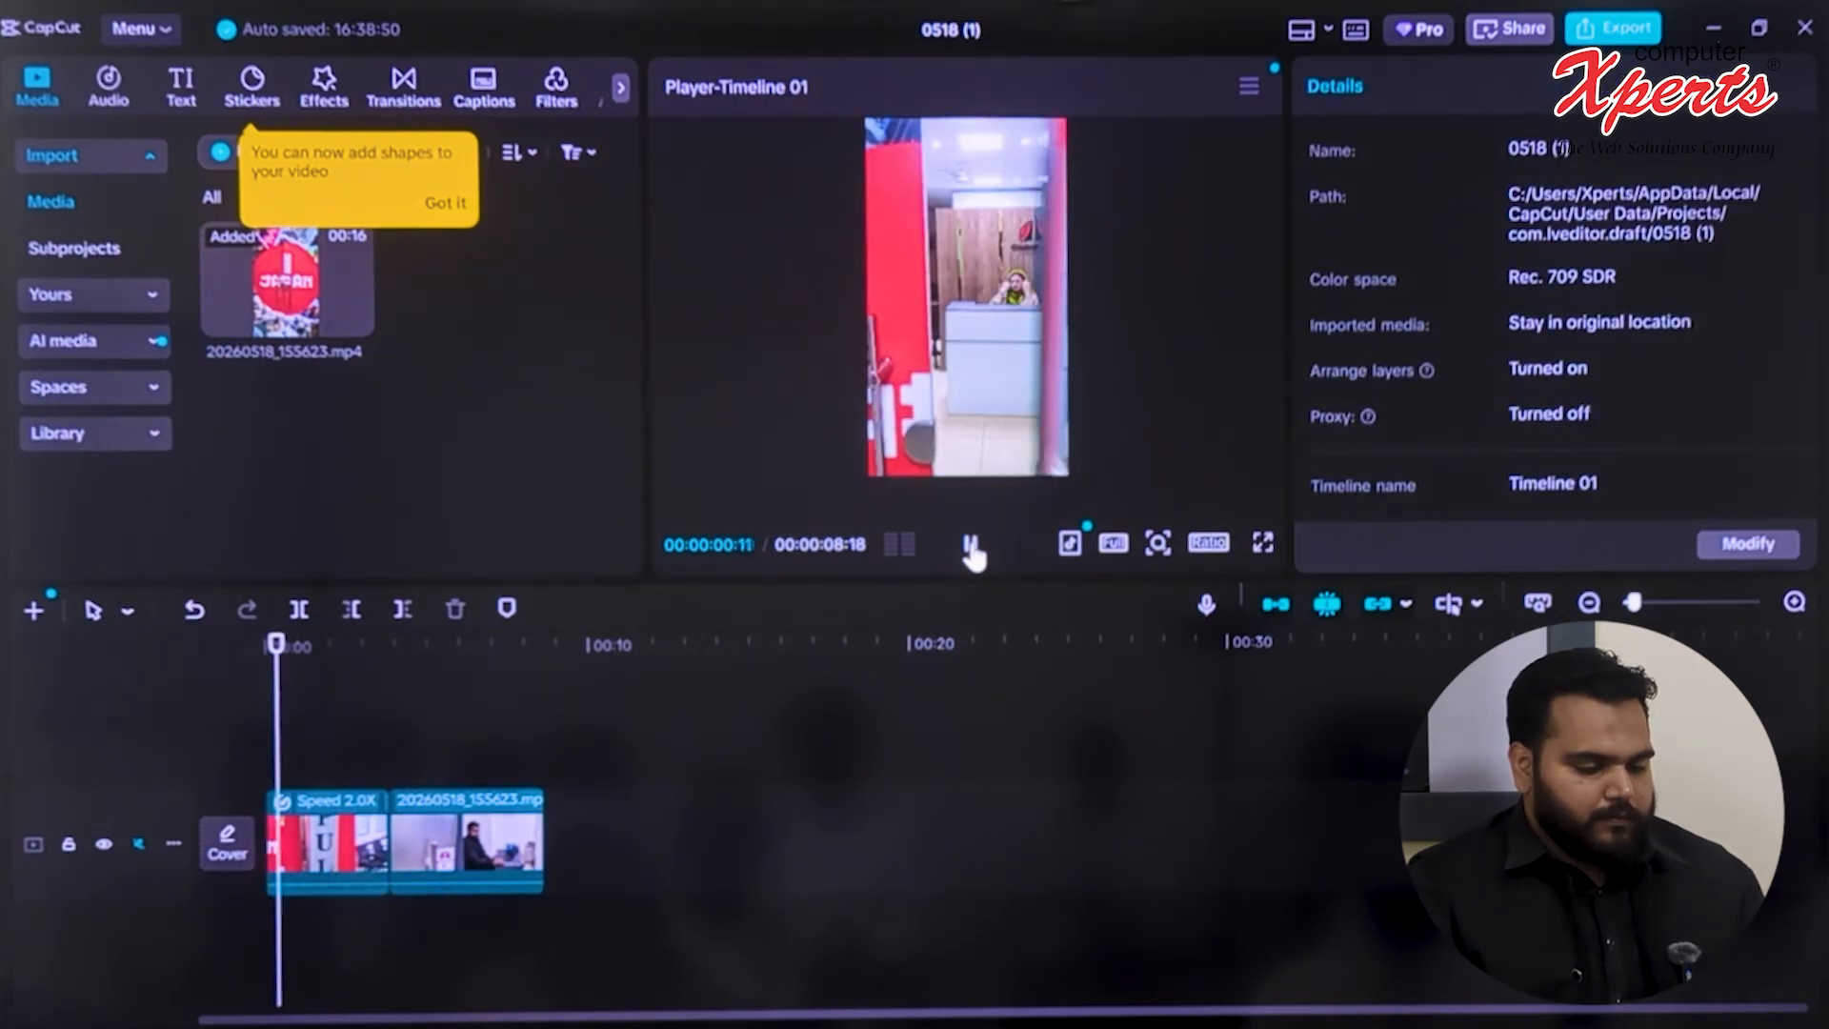
click(969, 547)
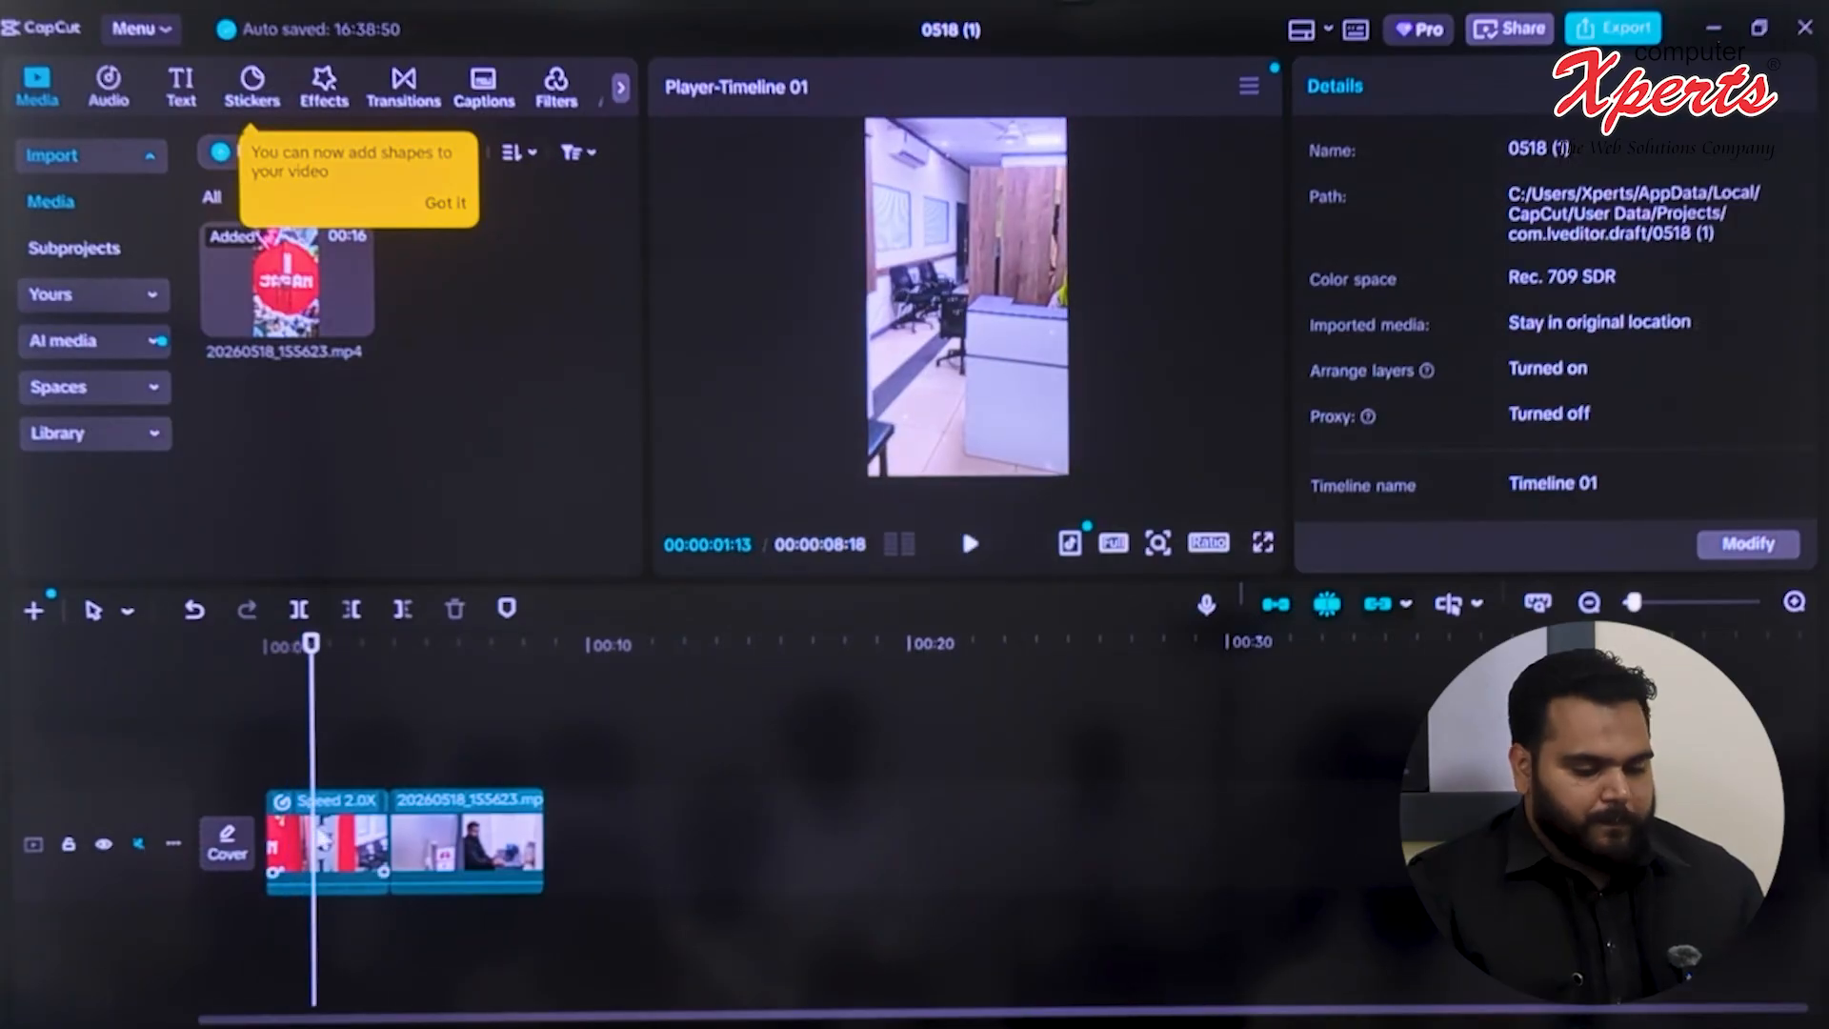
Set the first clip's speed to 1.37x and preview it from the start of the timeline
click(323, 839)
click(1496, 90)
drag(1455, 270, 1409, 267)
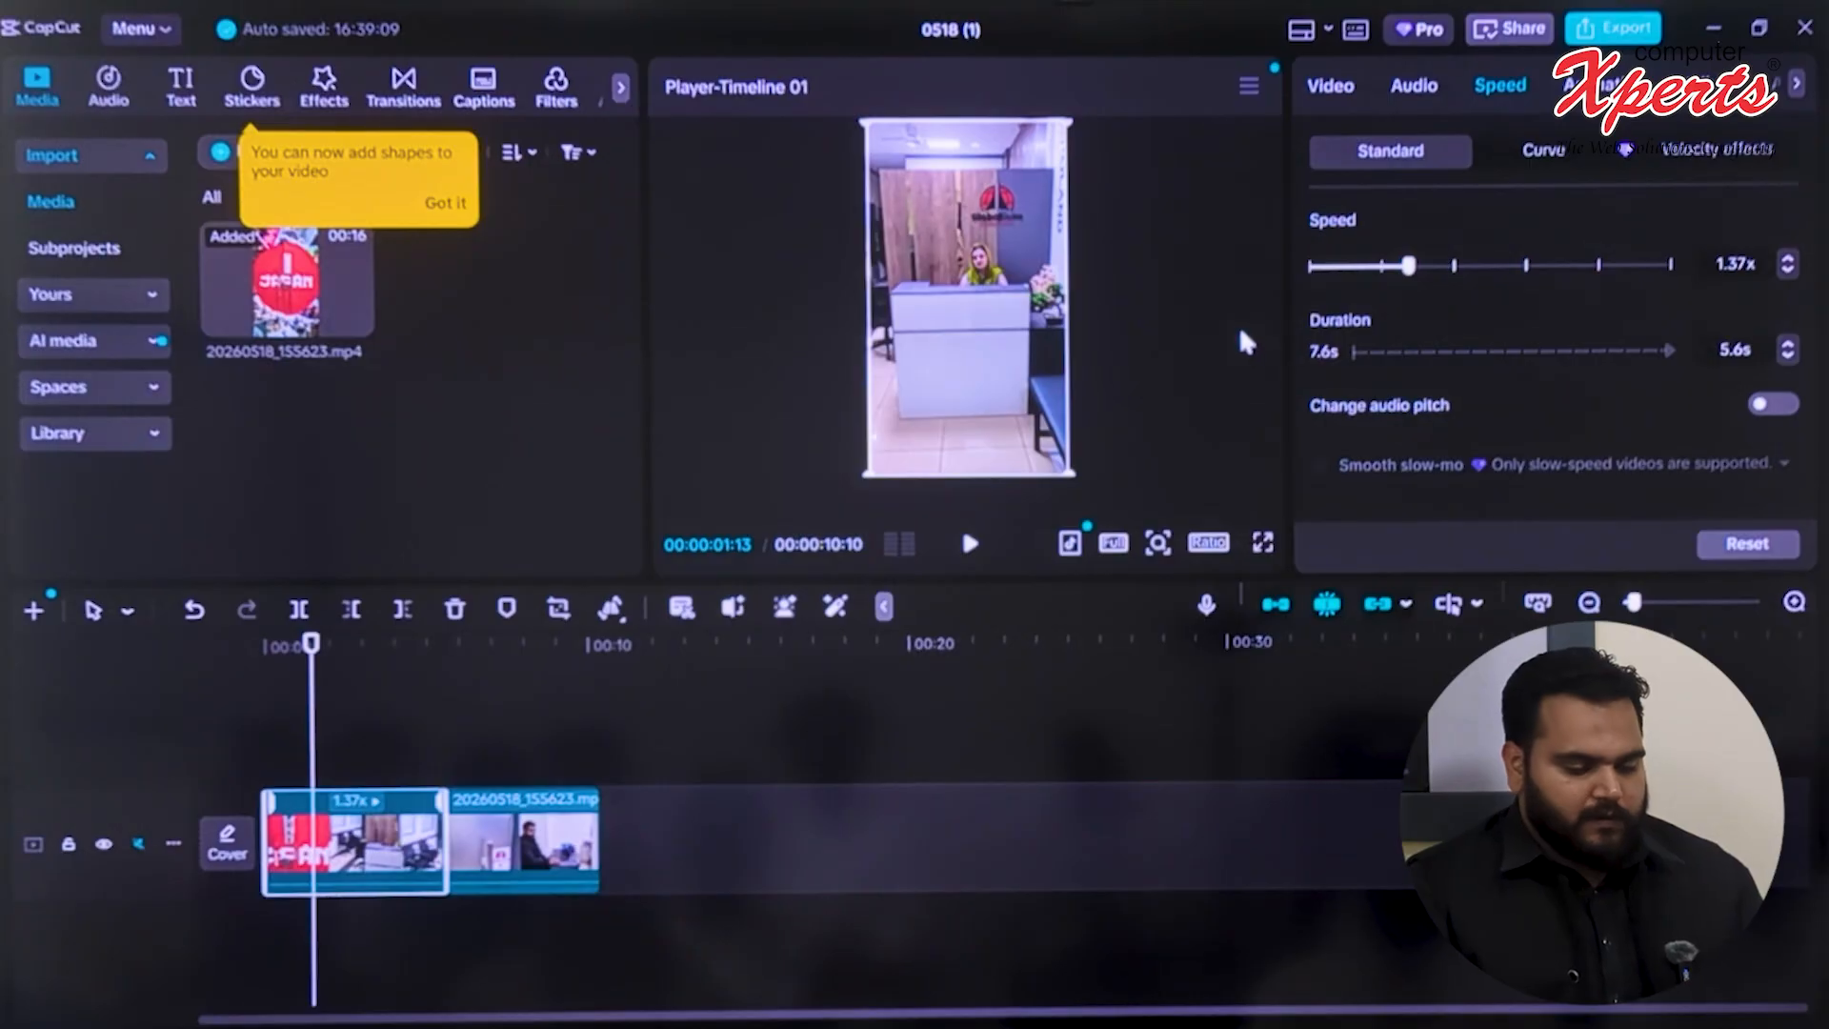
click(498, 695)
drag(313, 747, 266, 740)
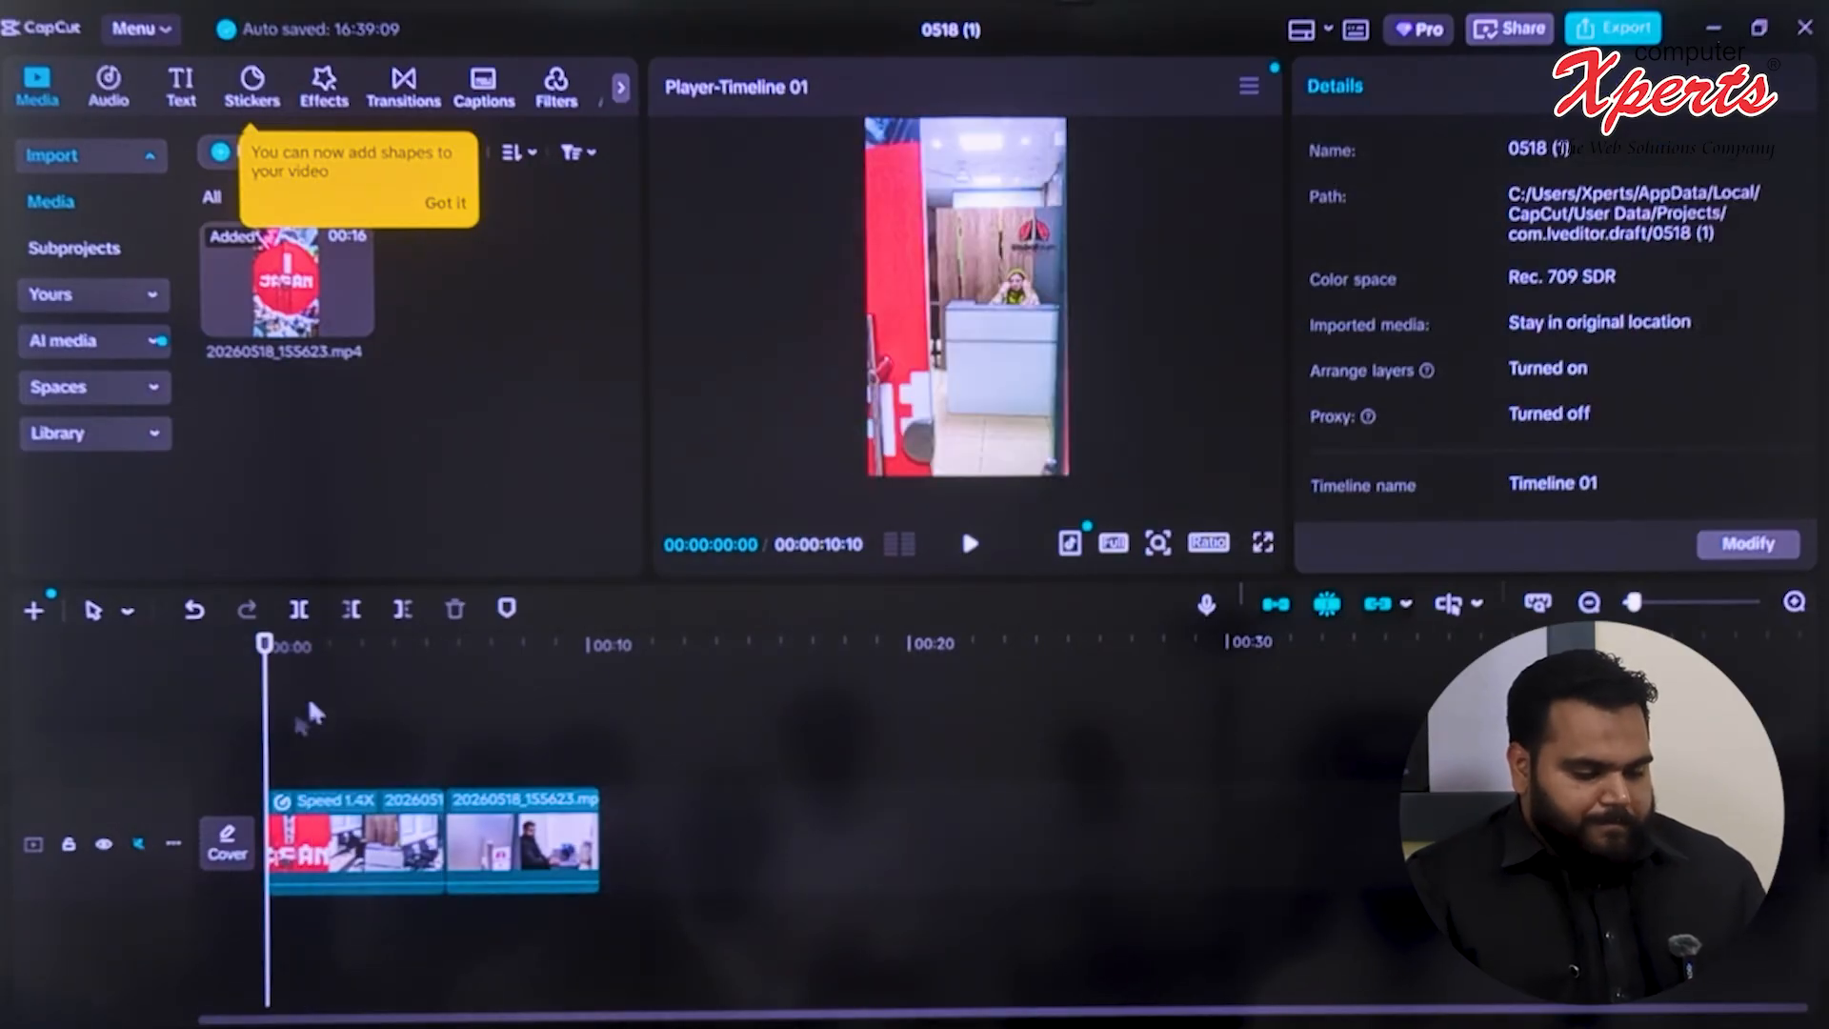
click(969, 548)
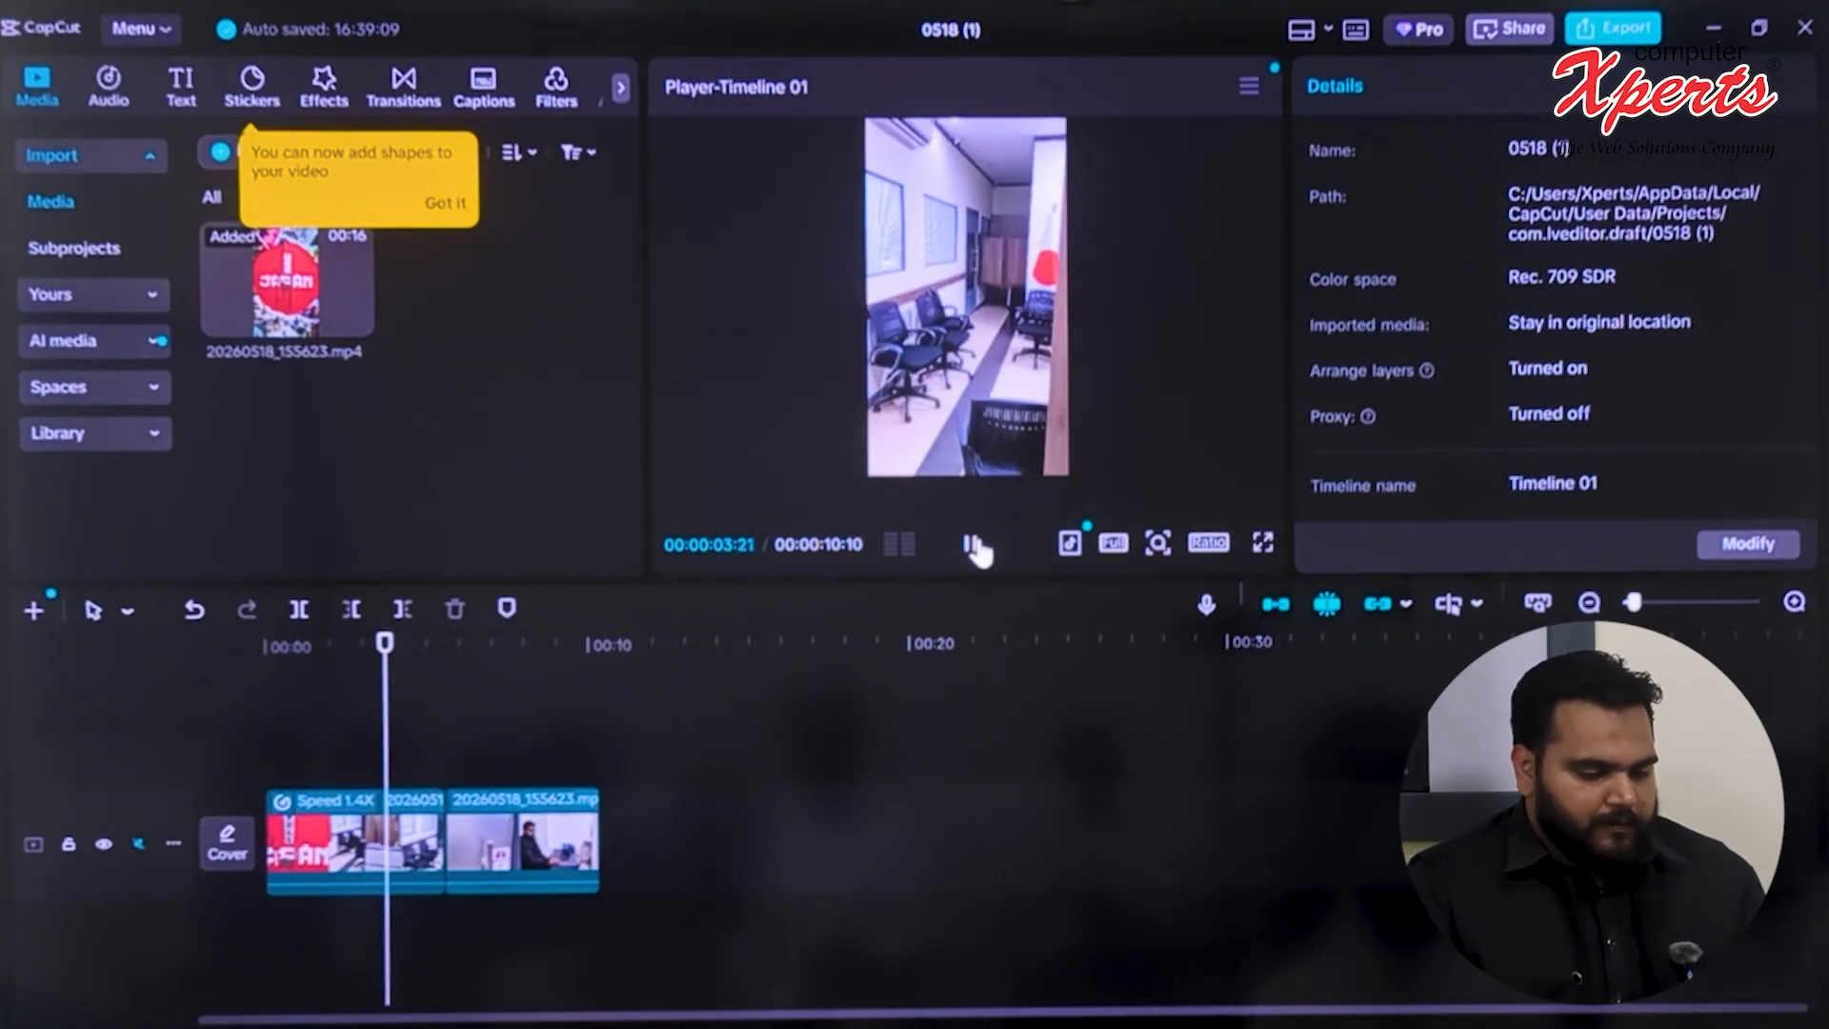
click(971, 545)
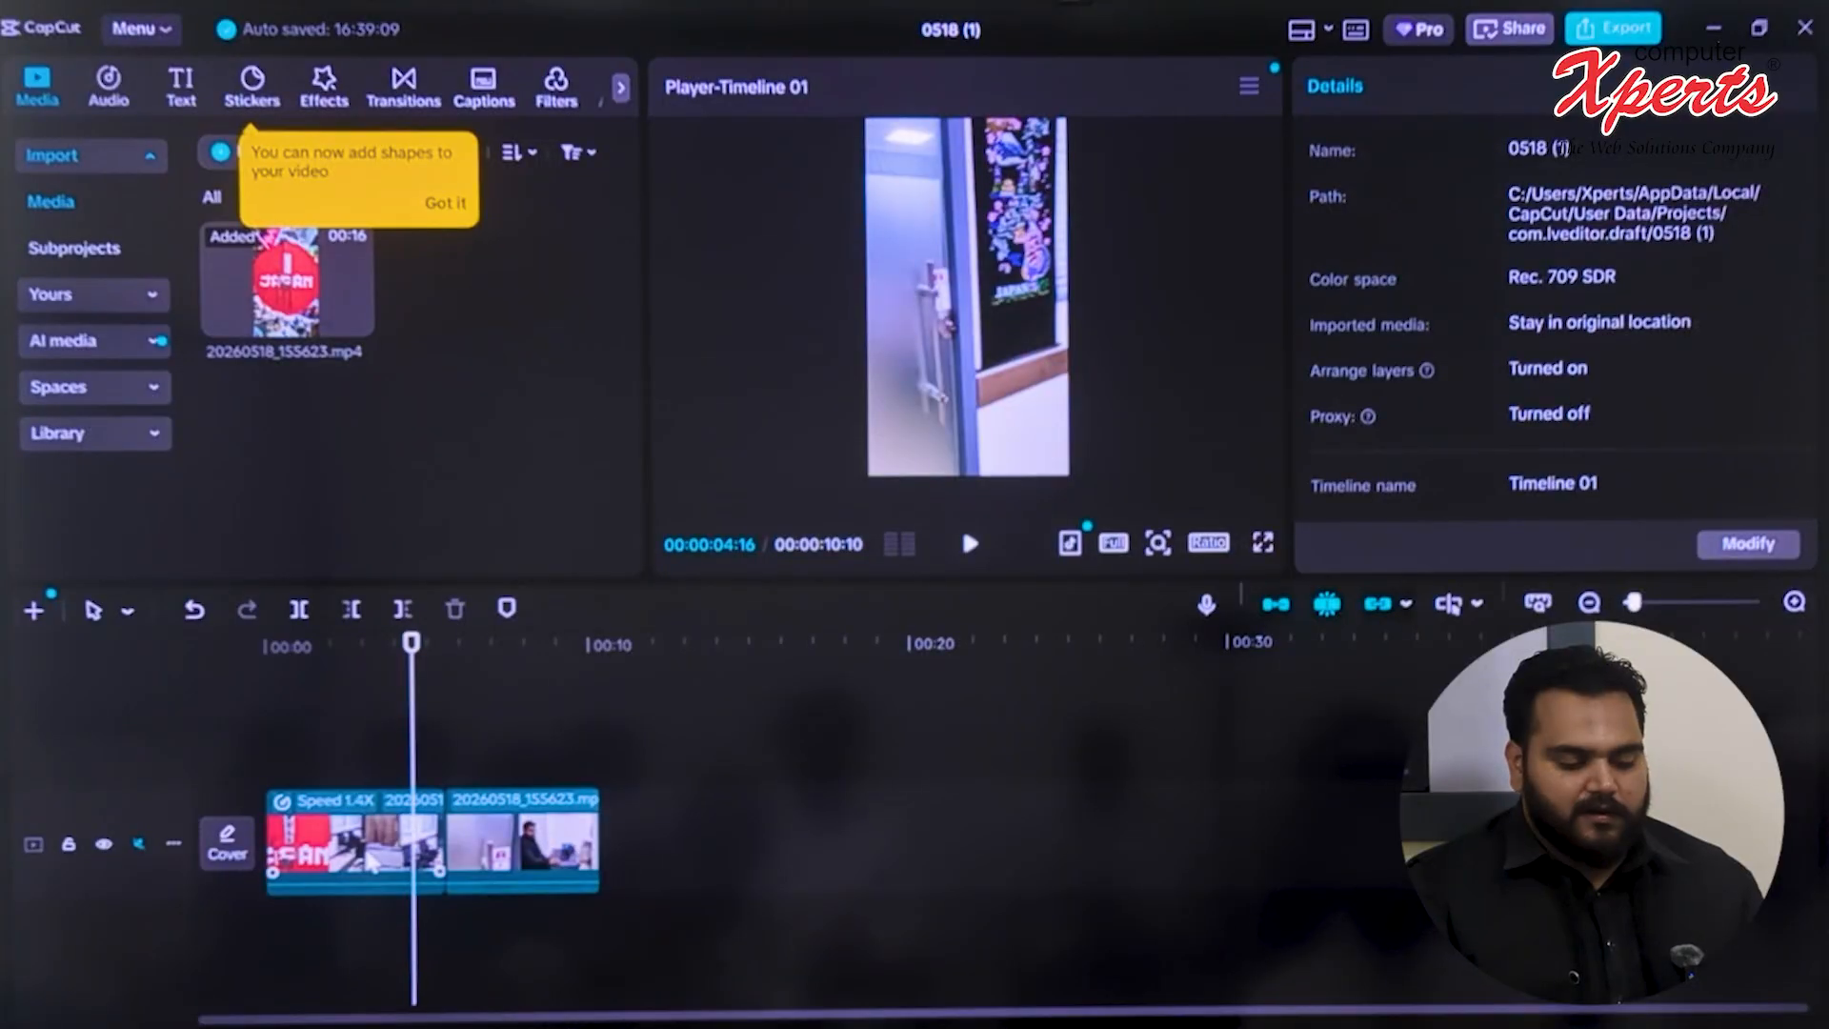
Set the first clip's speed to 1.15x and deselect it
click(372, 860)
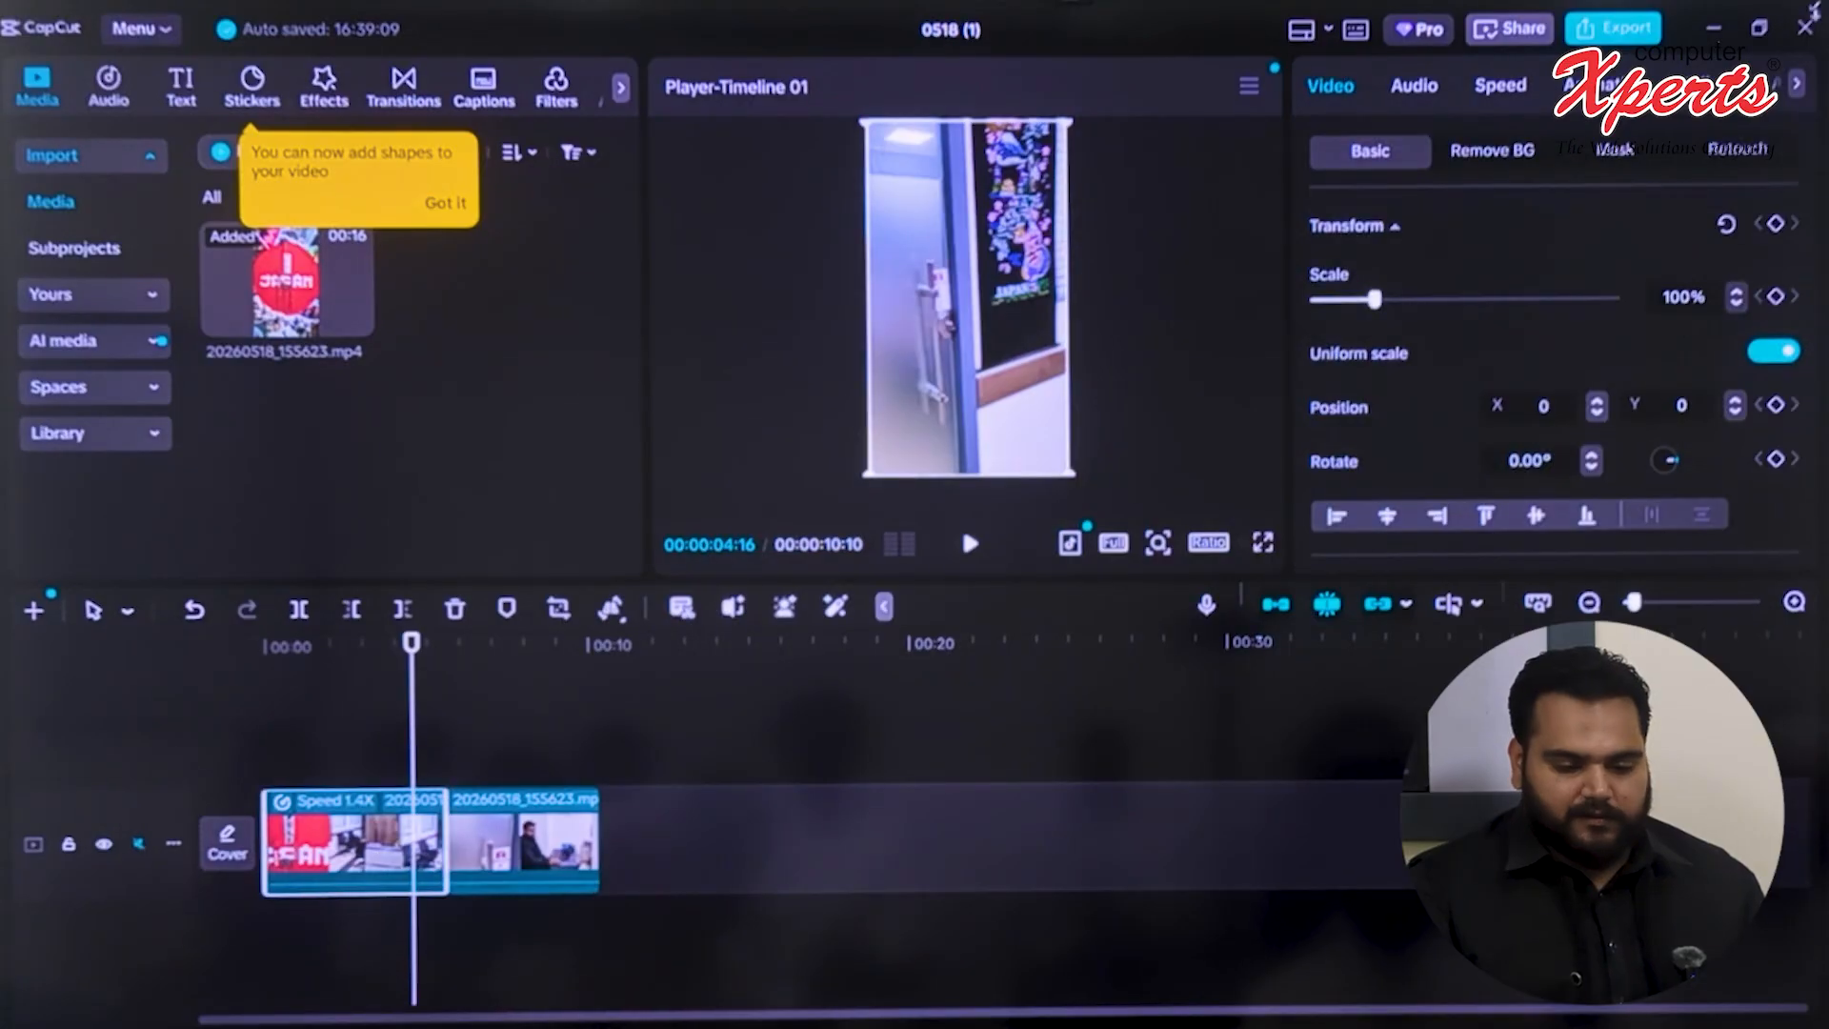
click(1491, 90)
drag(1407, 269, 1388, 270)
click(1392, 267)
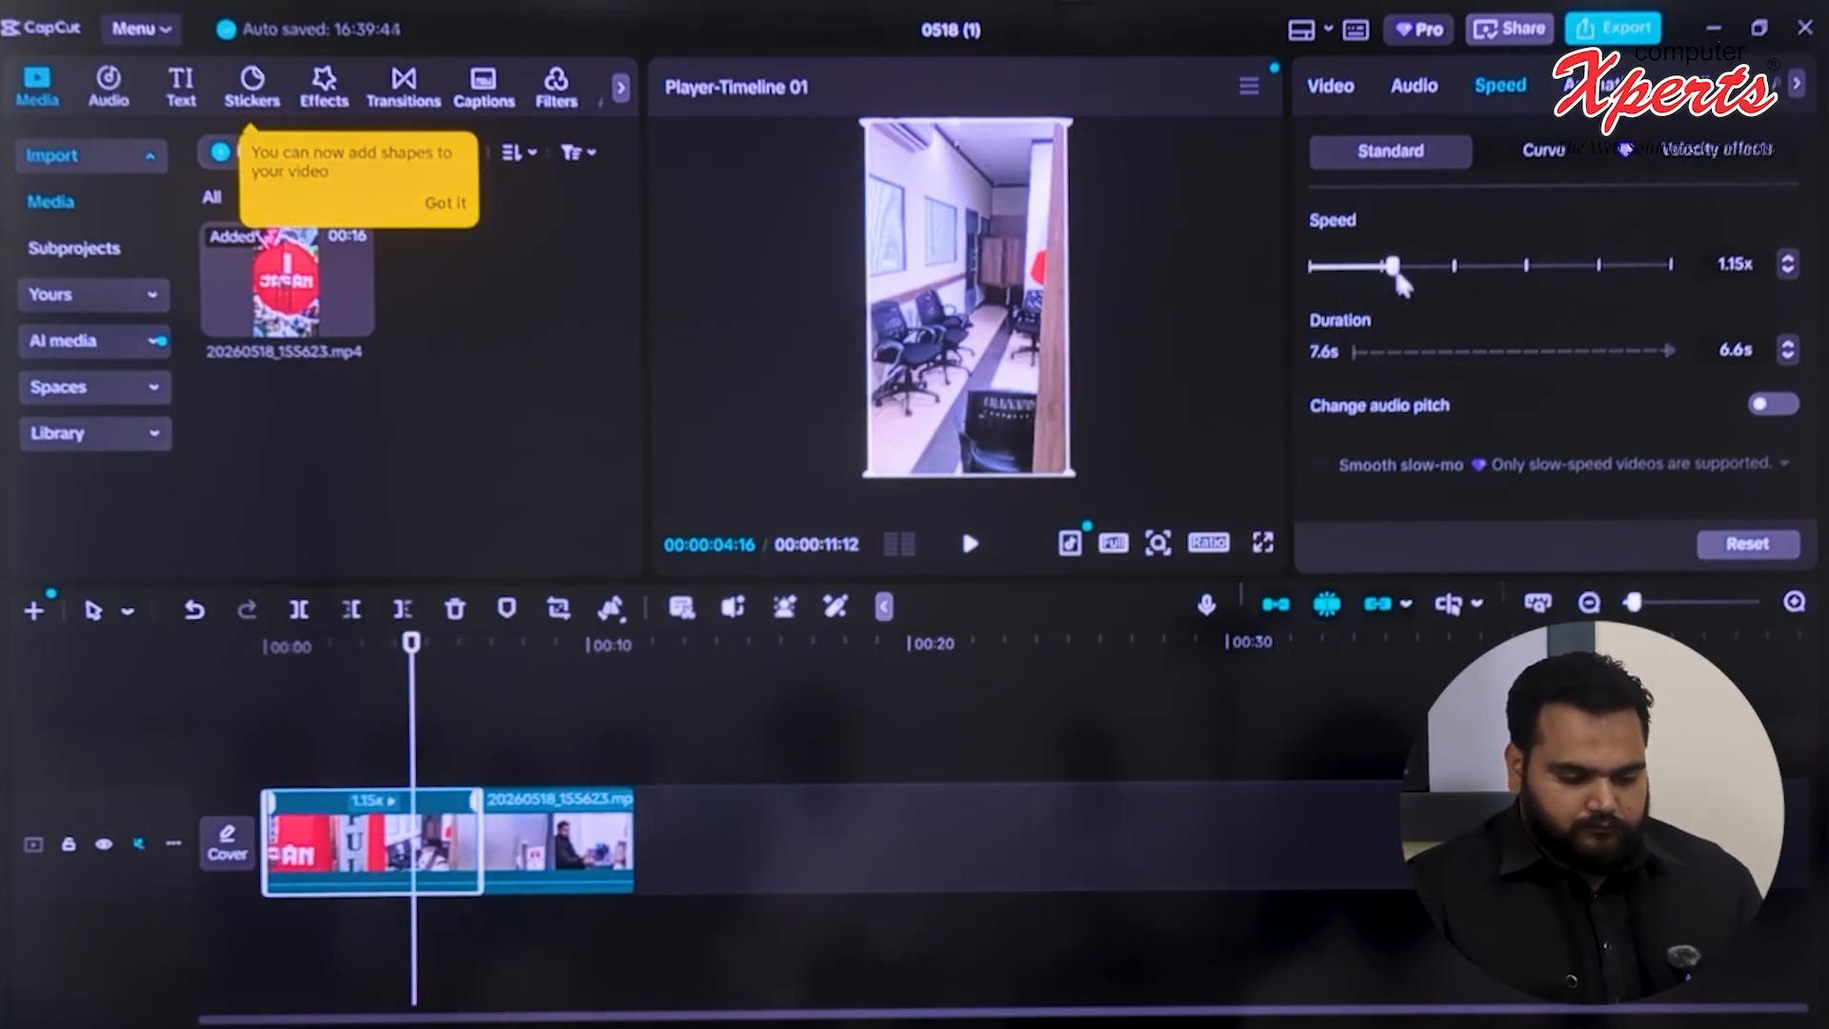
click(627, 752)
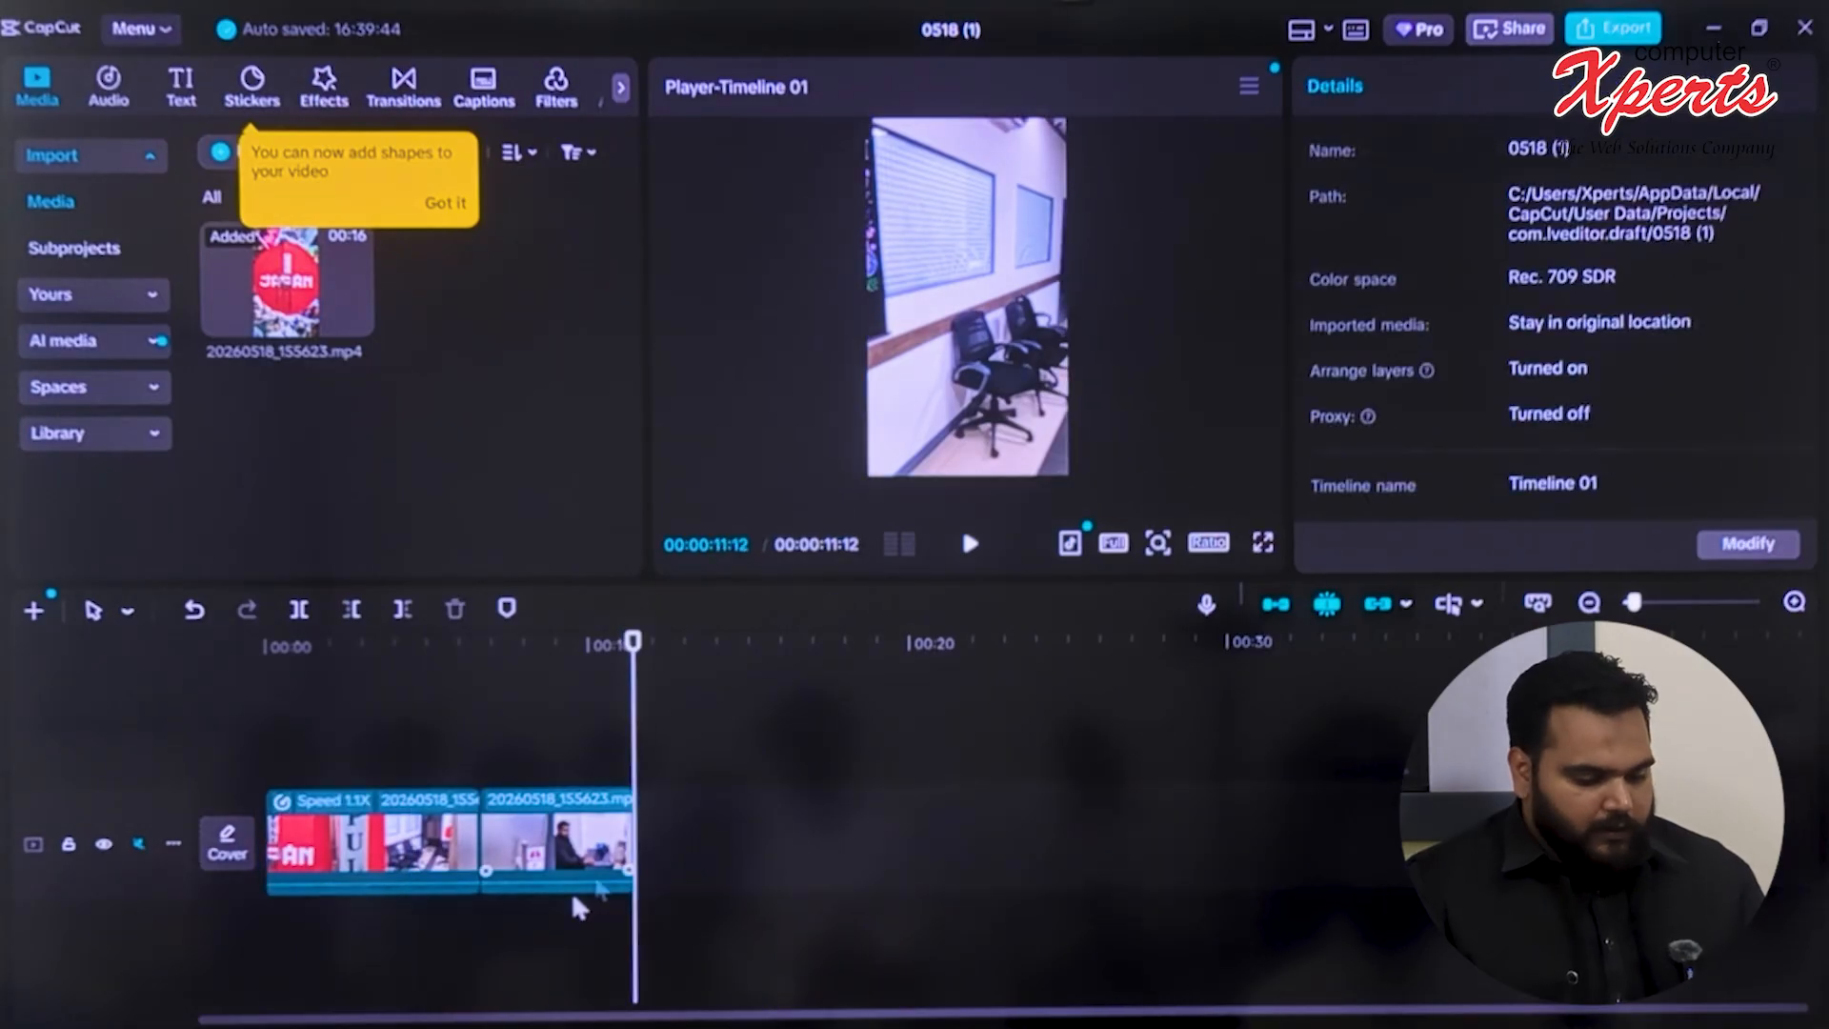
Preview the second clip from near its start and split it at 00:00:07:12
click(576, 857)
drag(640, 763, 466, 762)
click(969, 543)
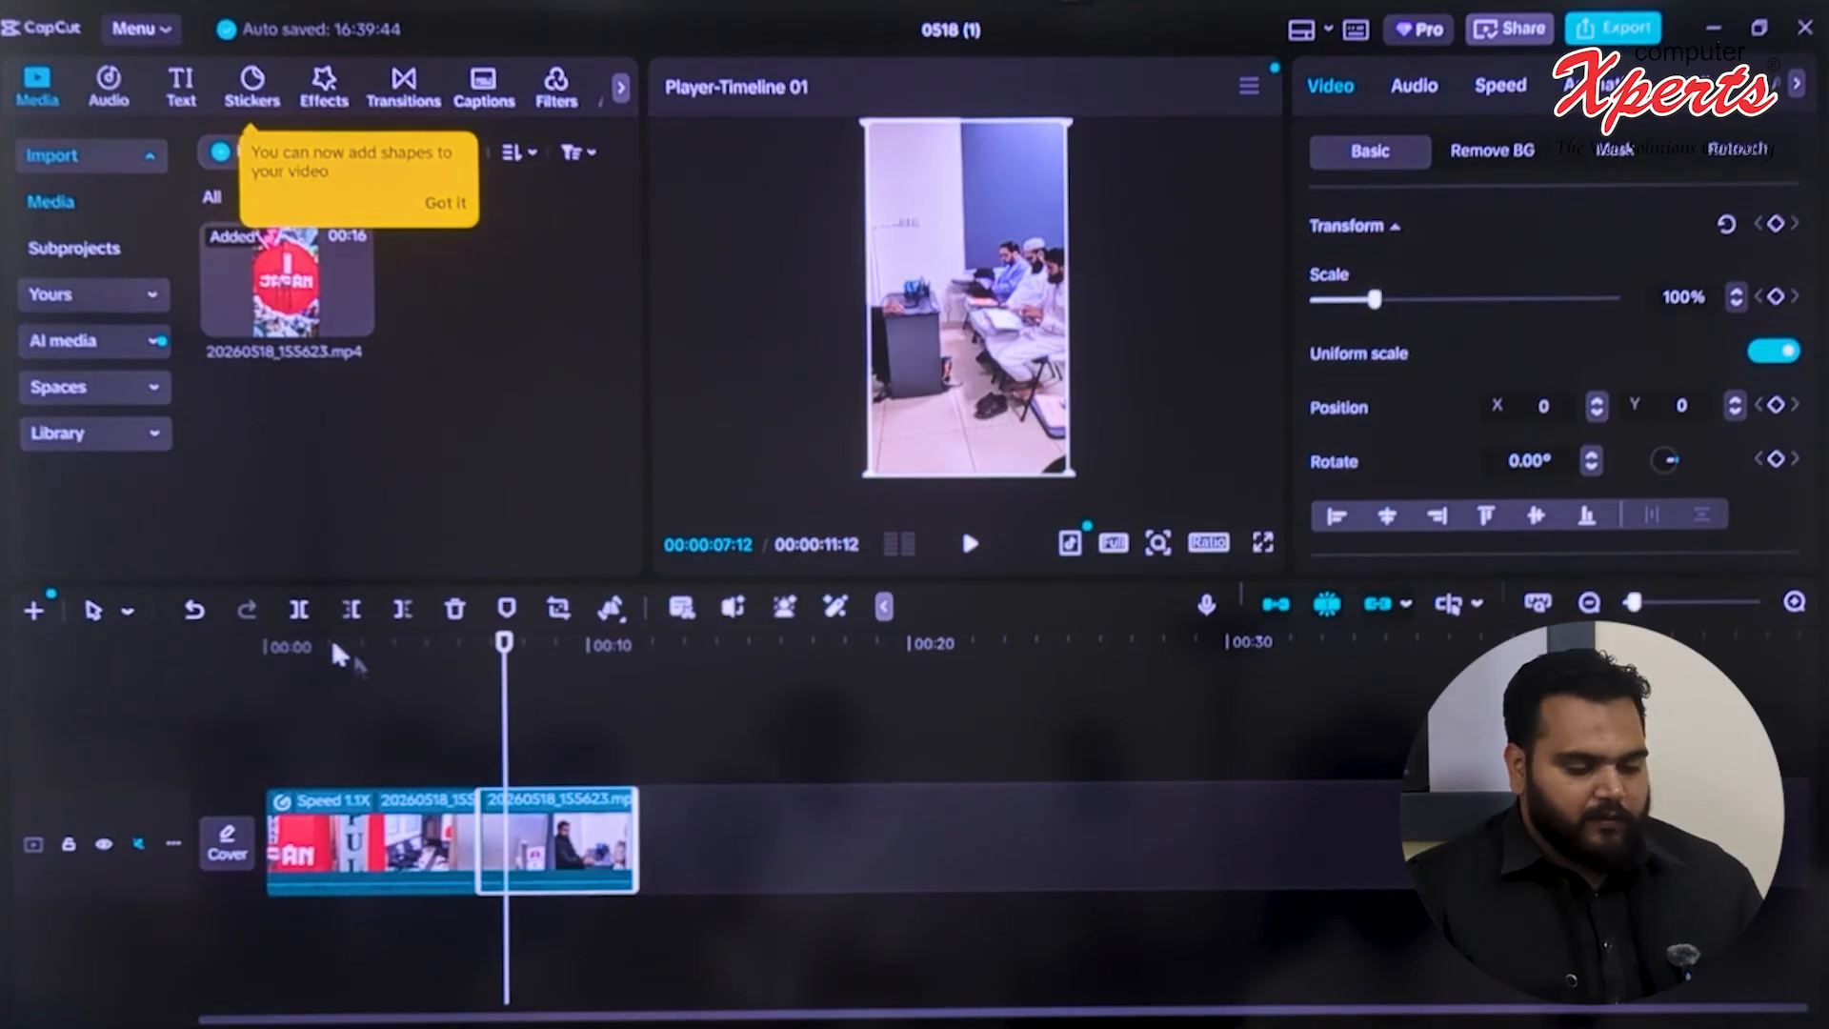
click(299, 609)
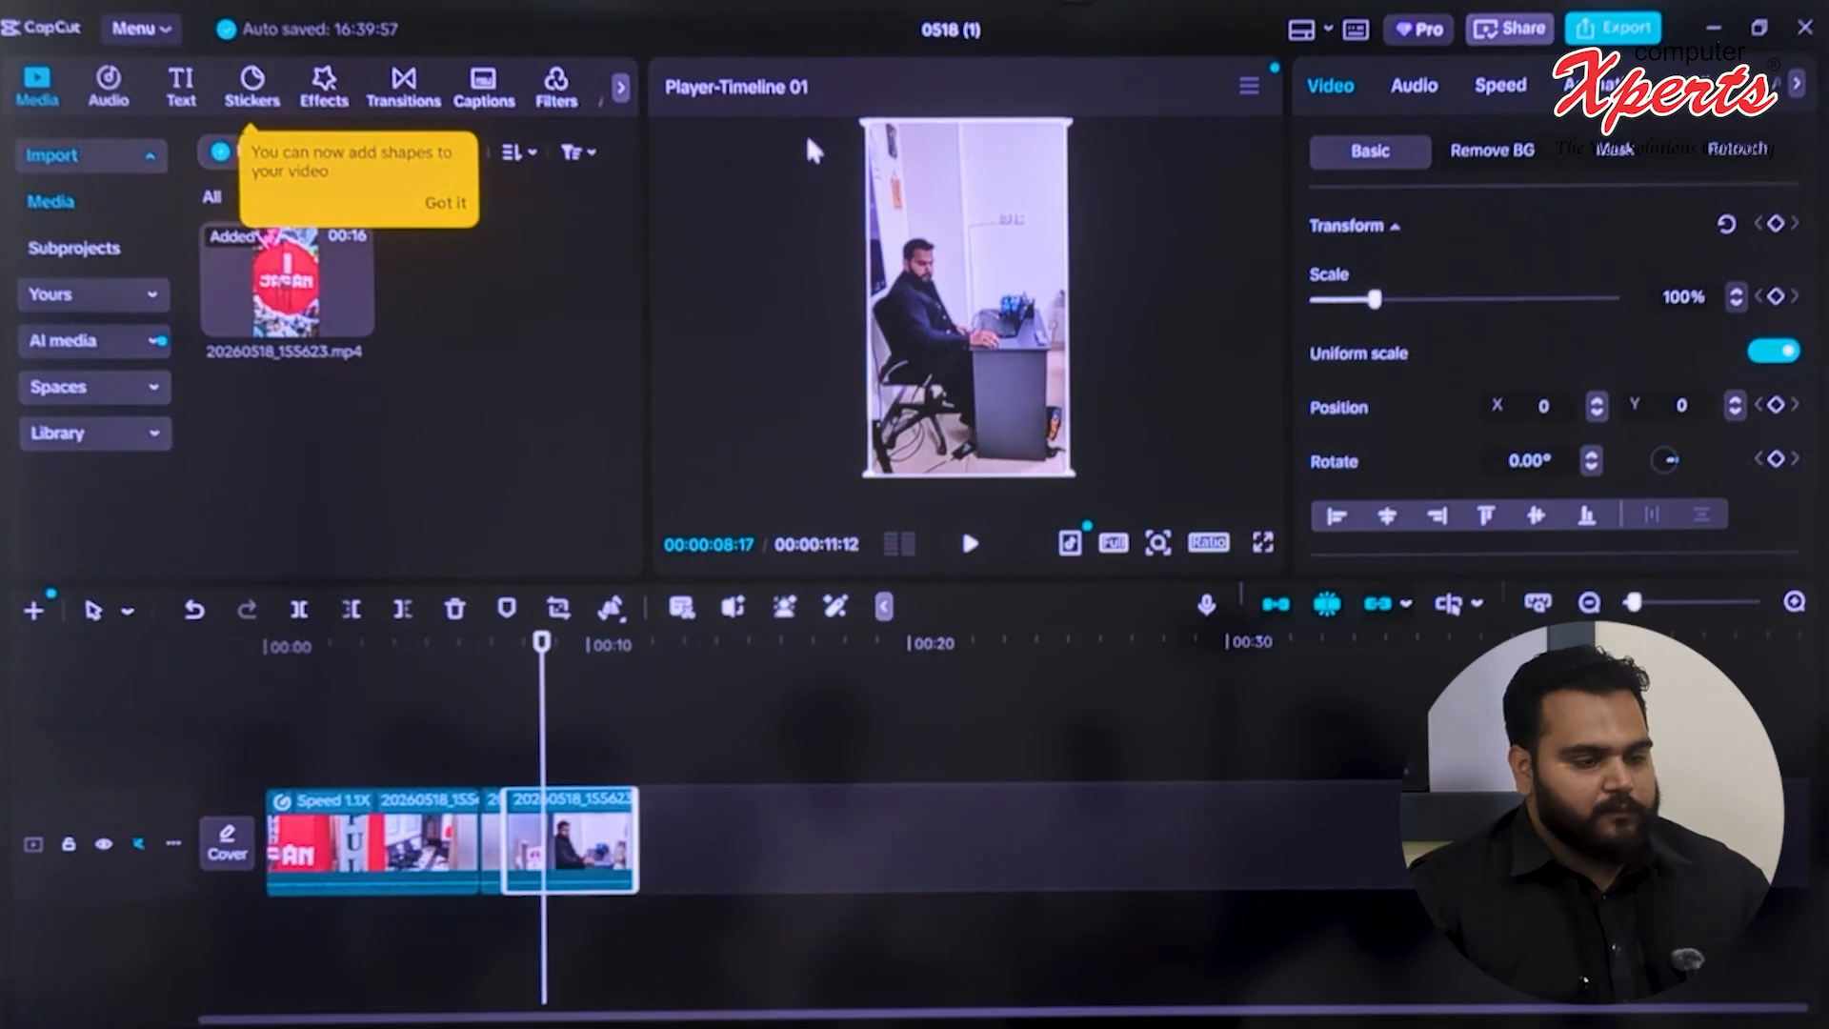
Select the short middle segment on the timeline and browse the Trending transitions
click(607, 724)
click(562, 819)
click(495, 825)
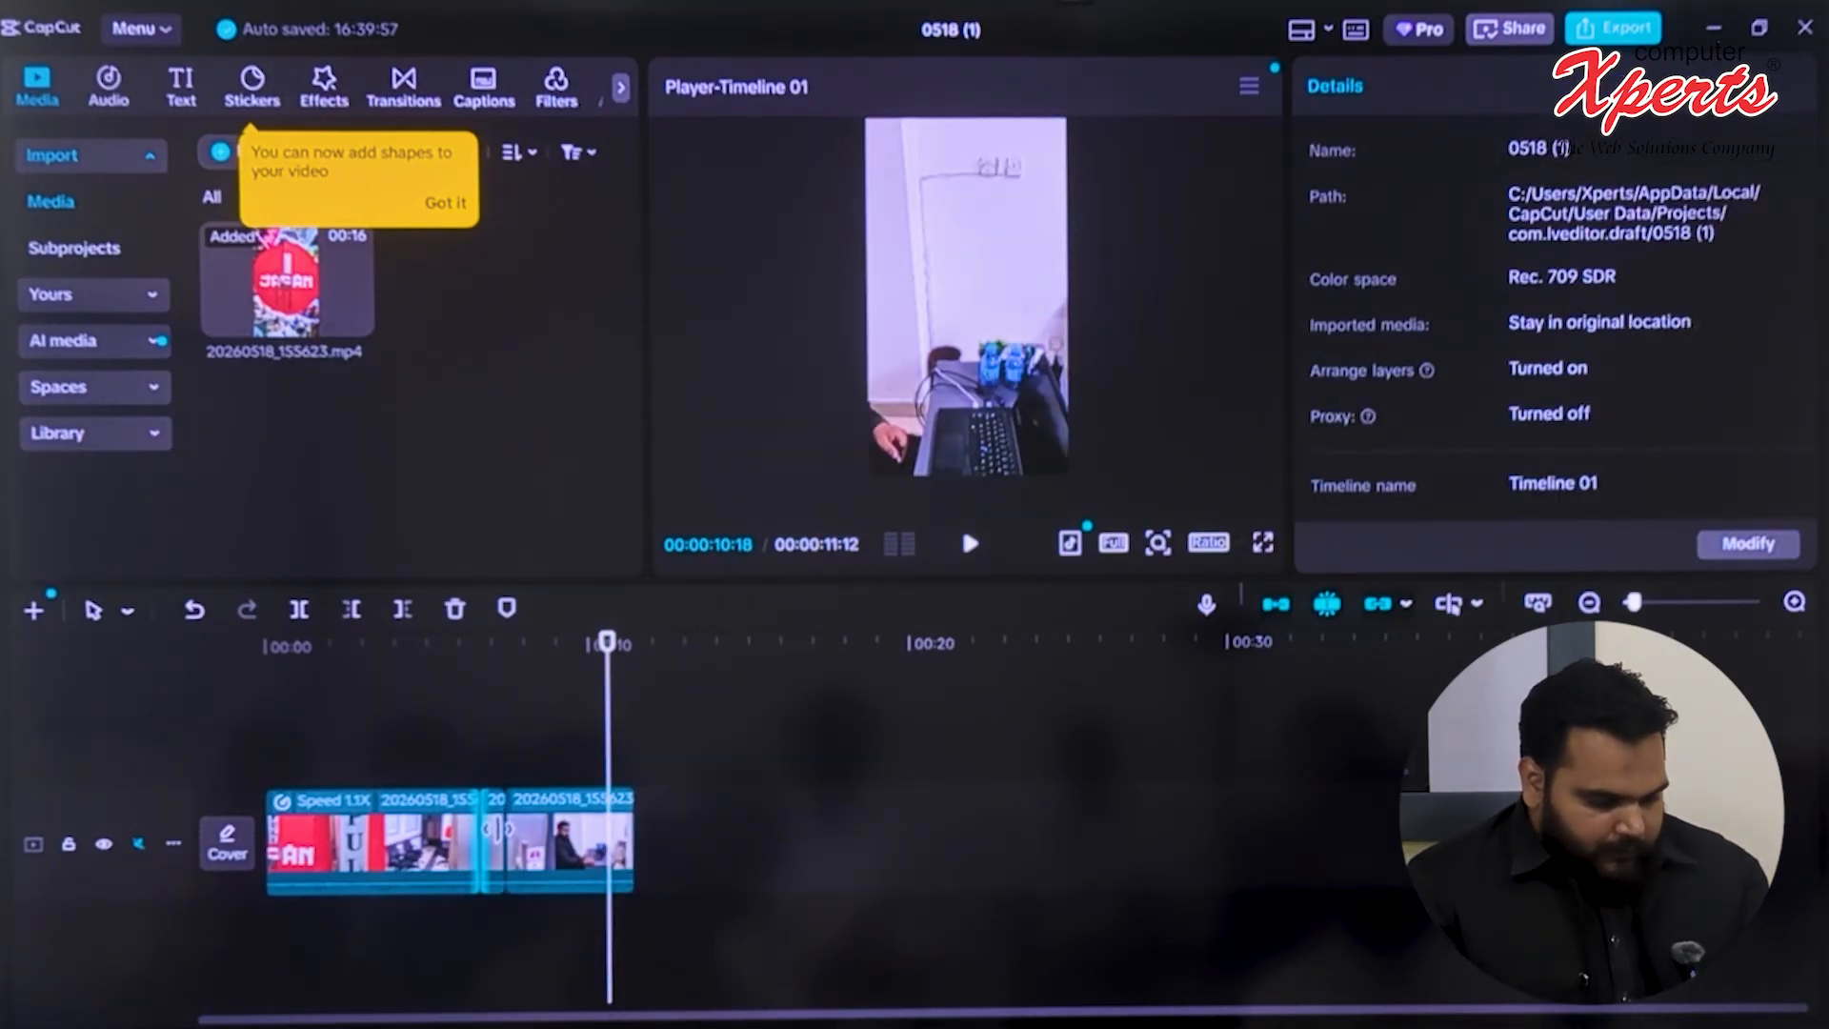
click(496, 825)
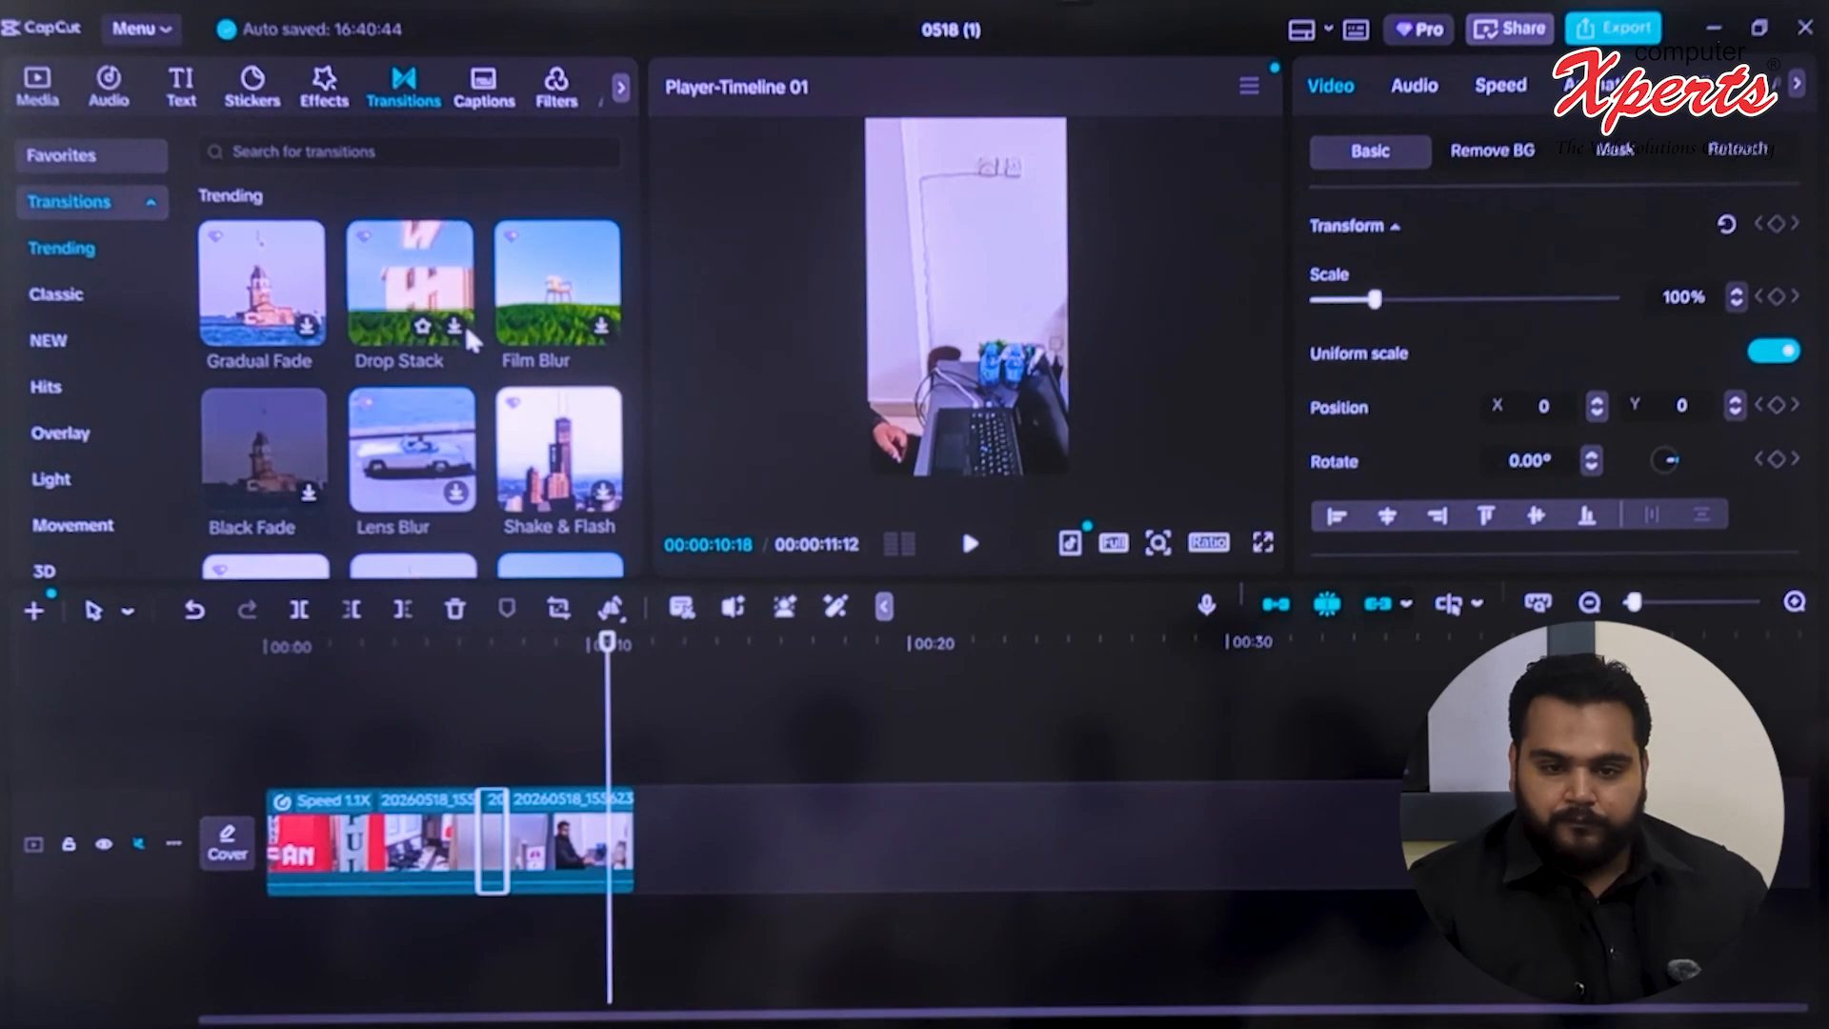
scroll(465, 343, down, 2)
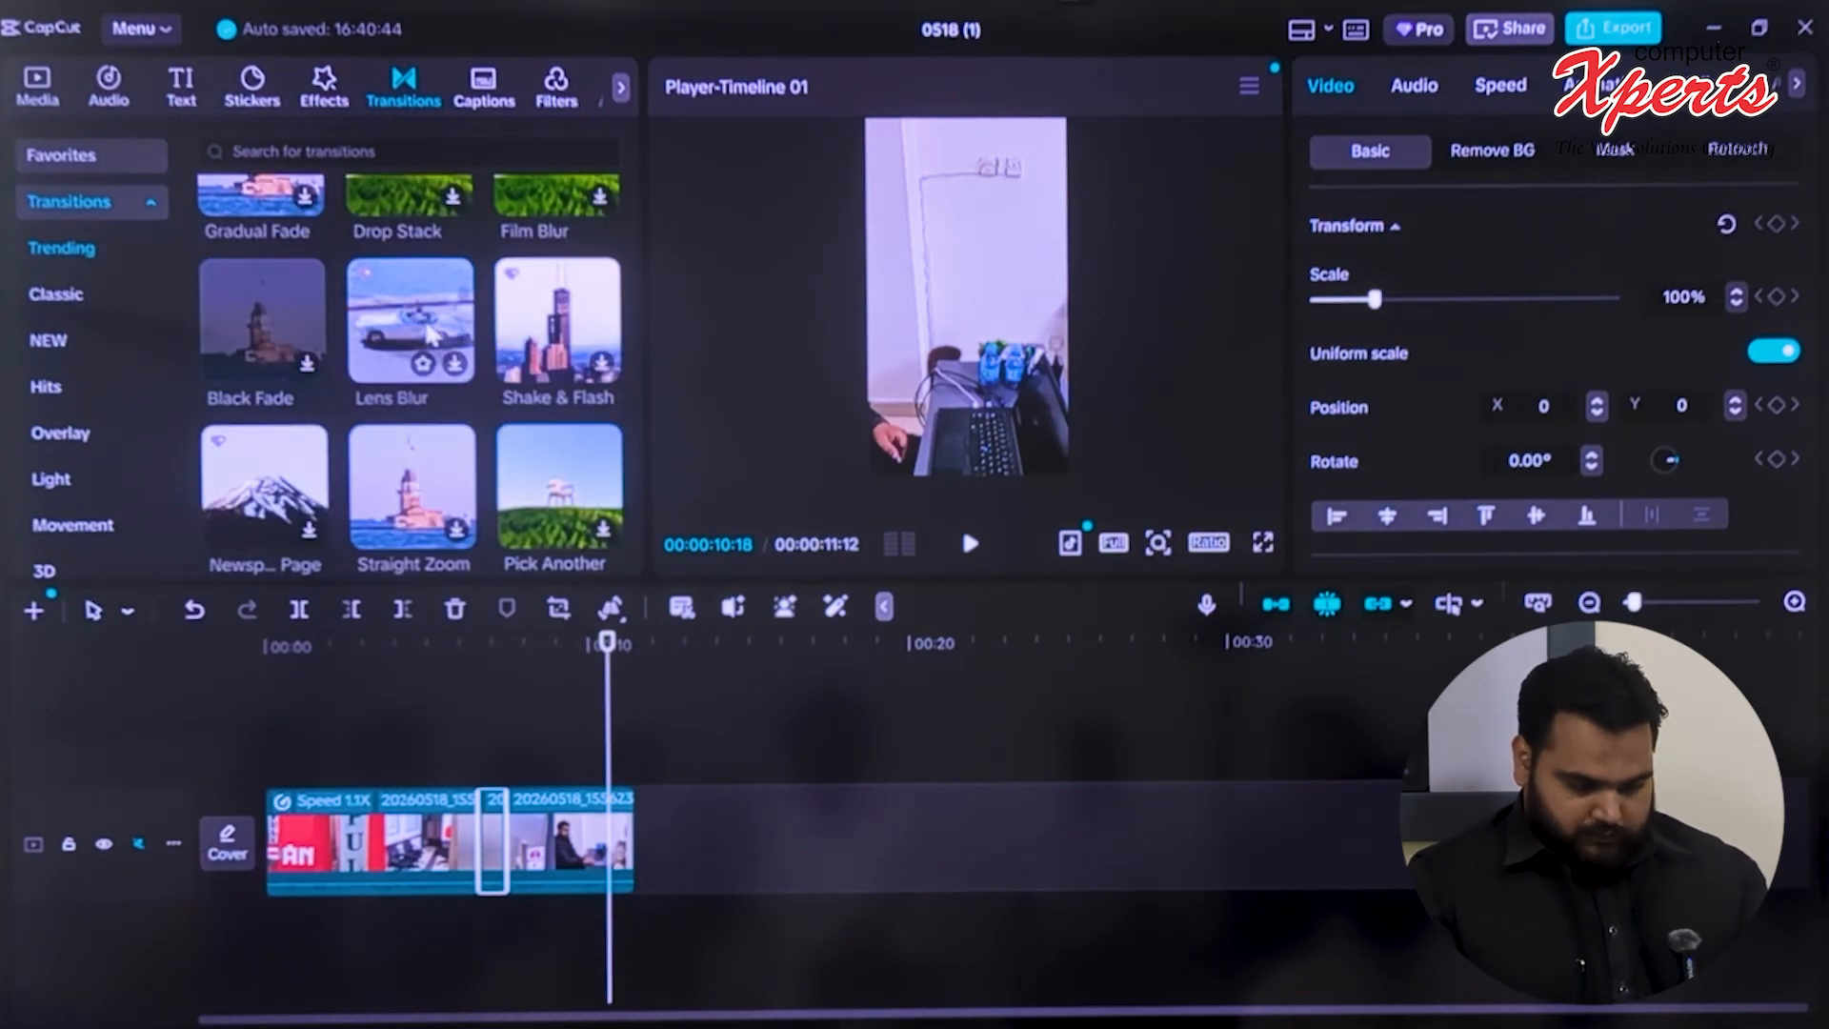
scroll(429, 335, up, 2)
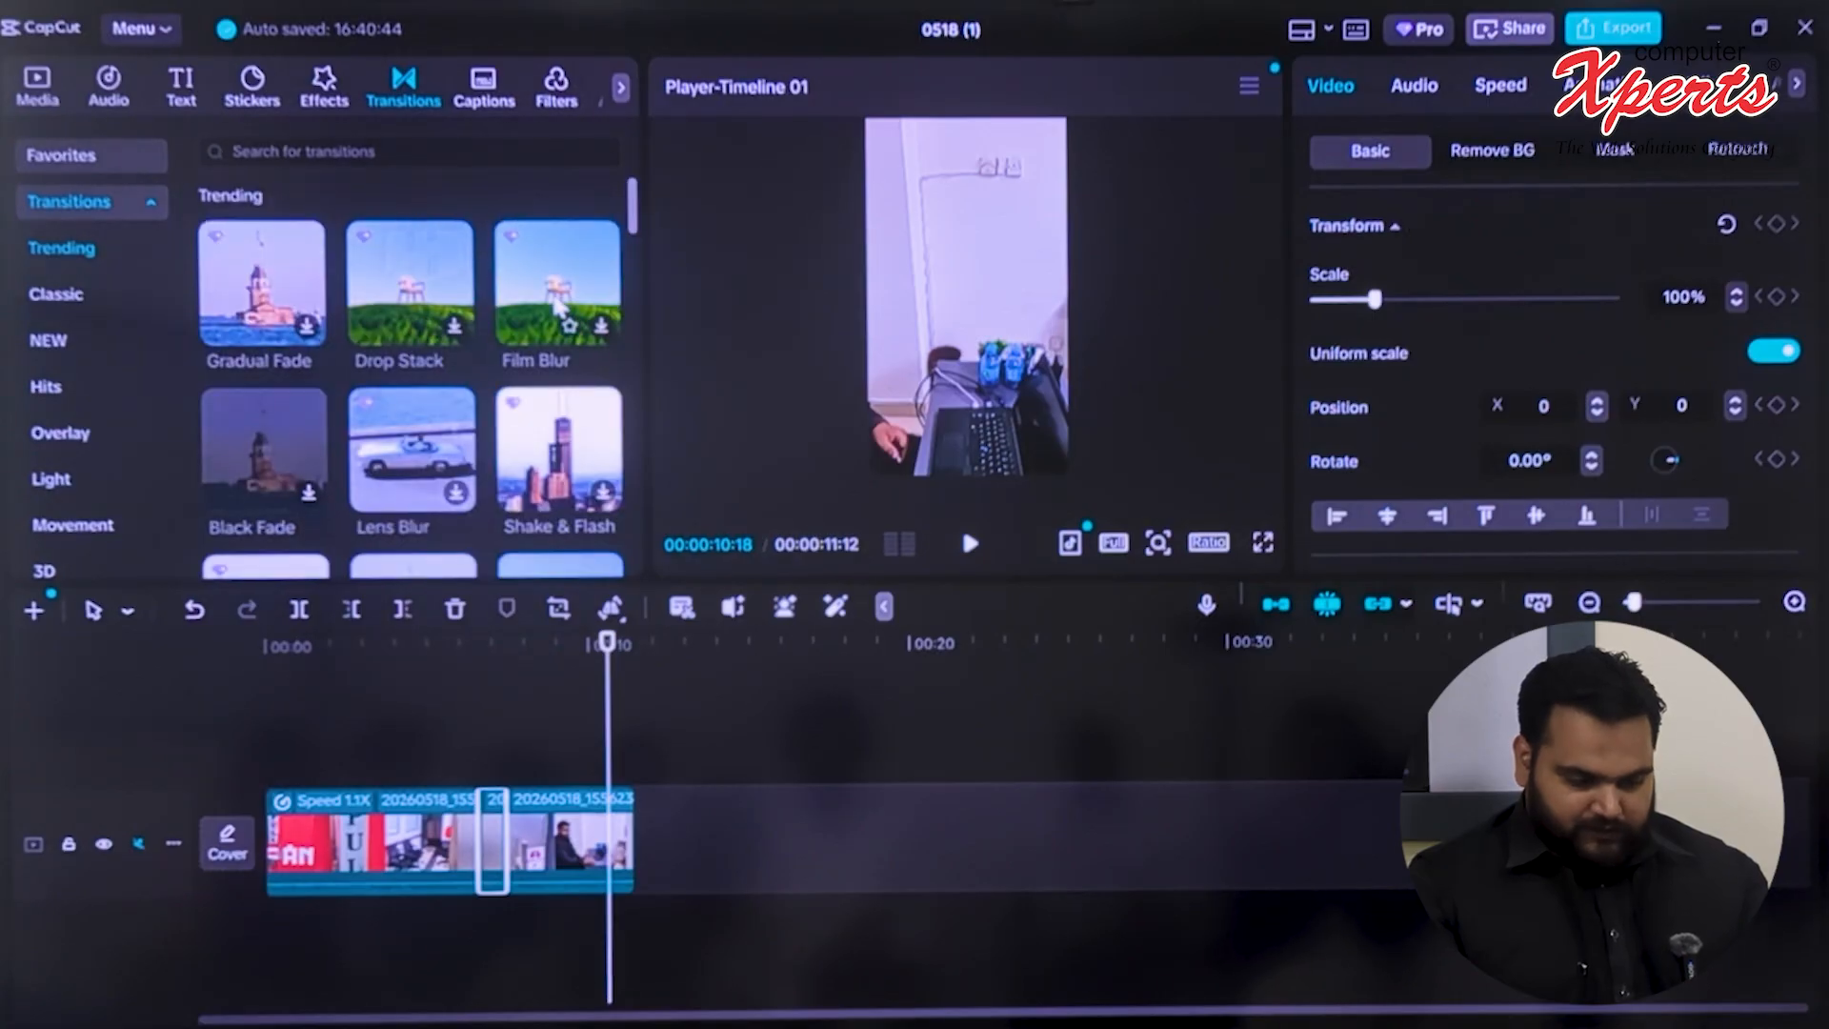
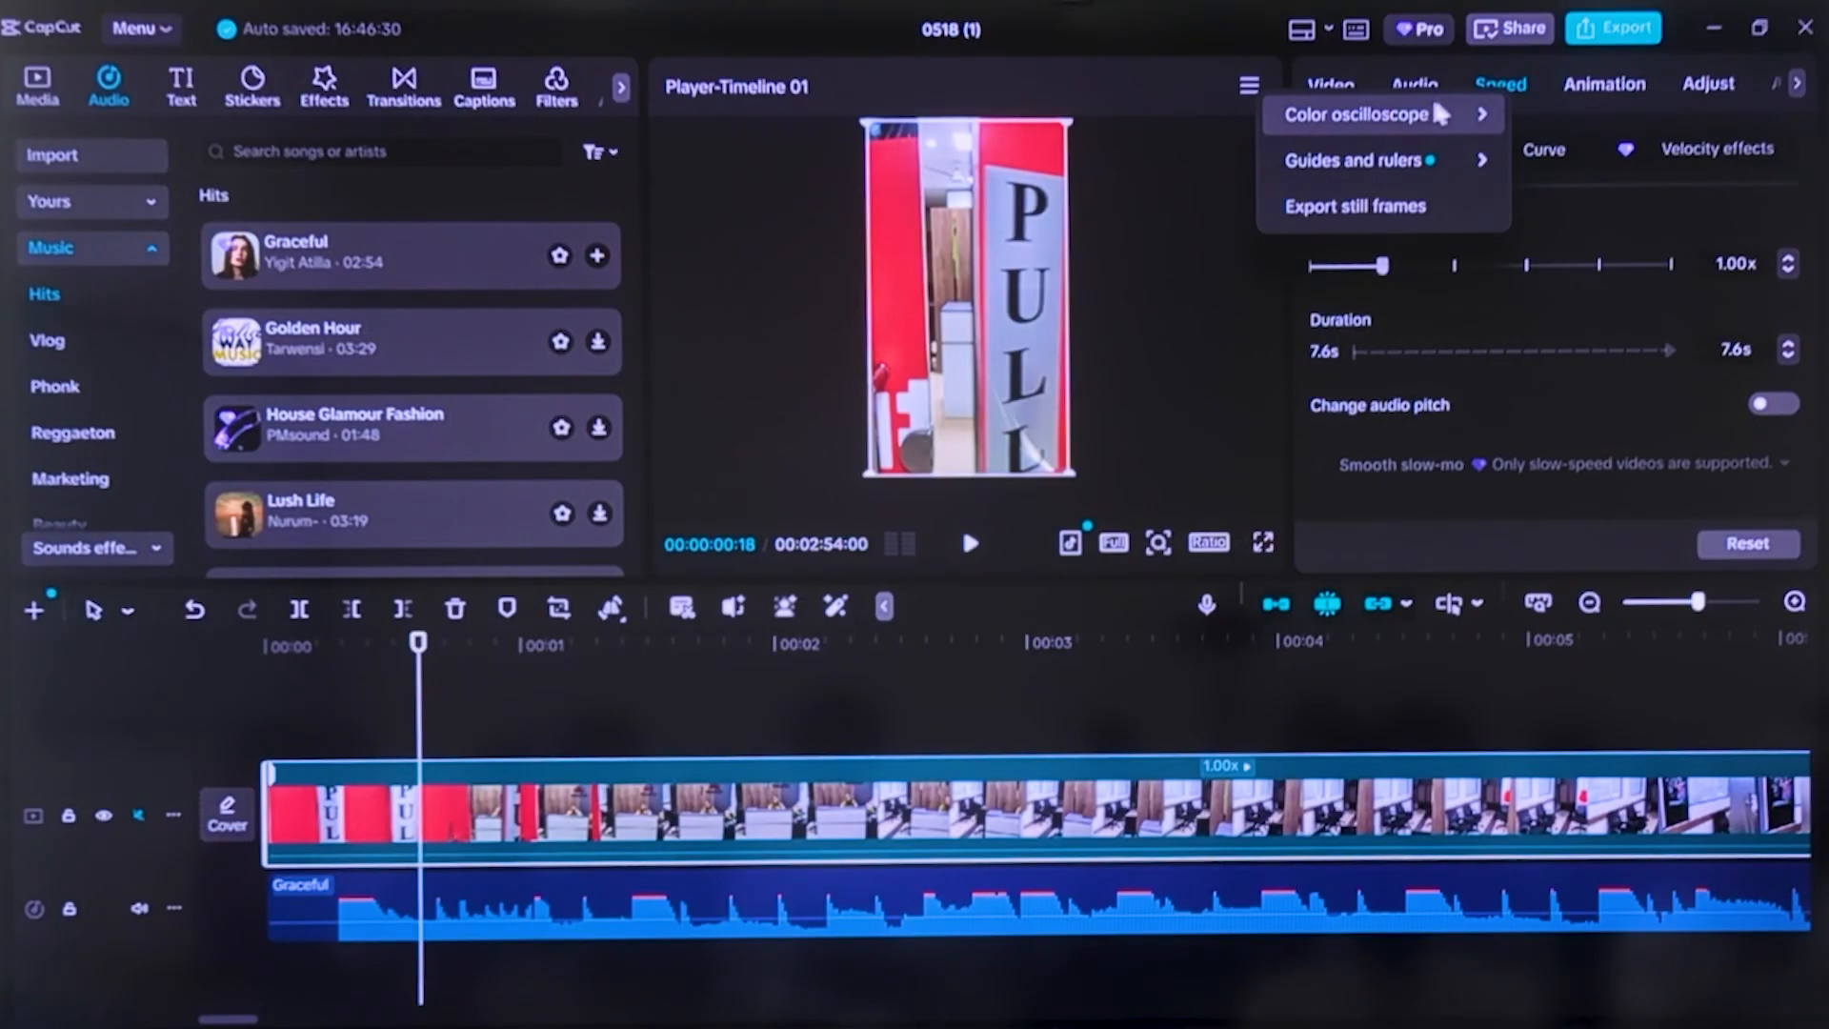
Return to the timeline start, select the Graceful music clip and lower its volume to -24.1 dB
mouse_move(1391, 168)
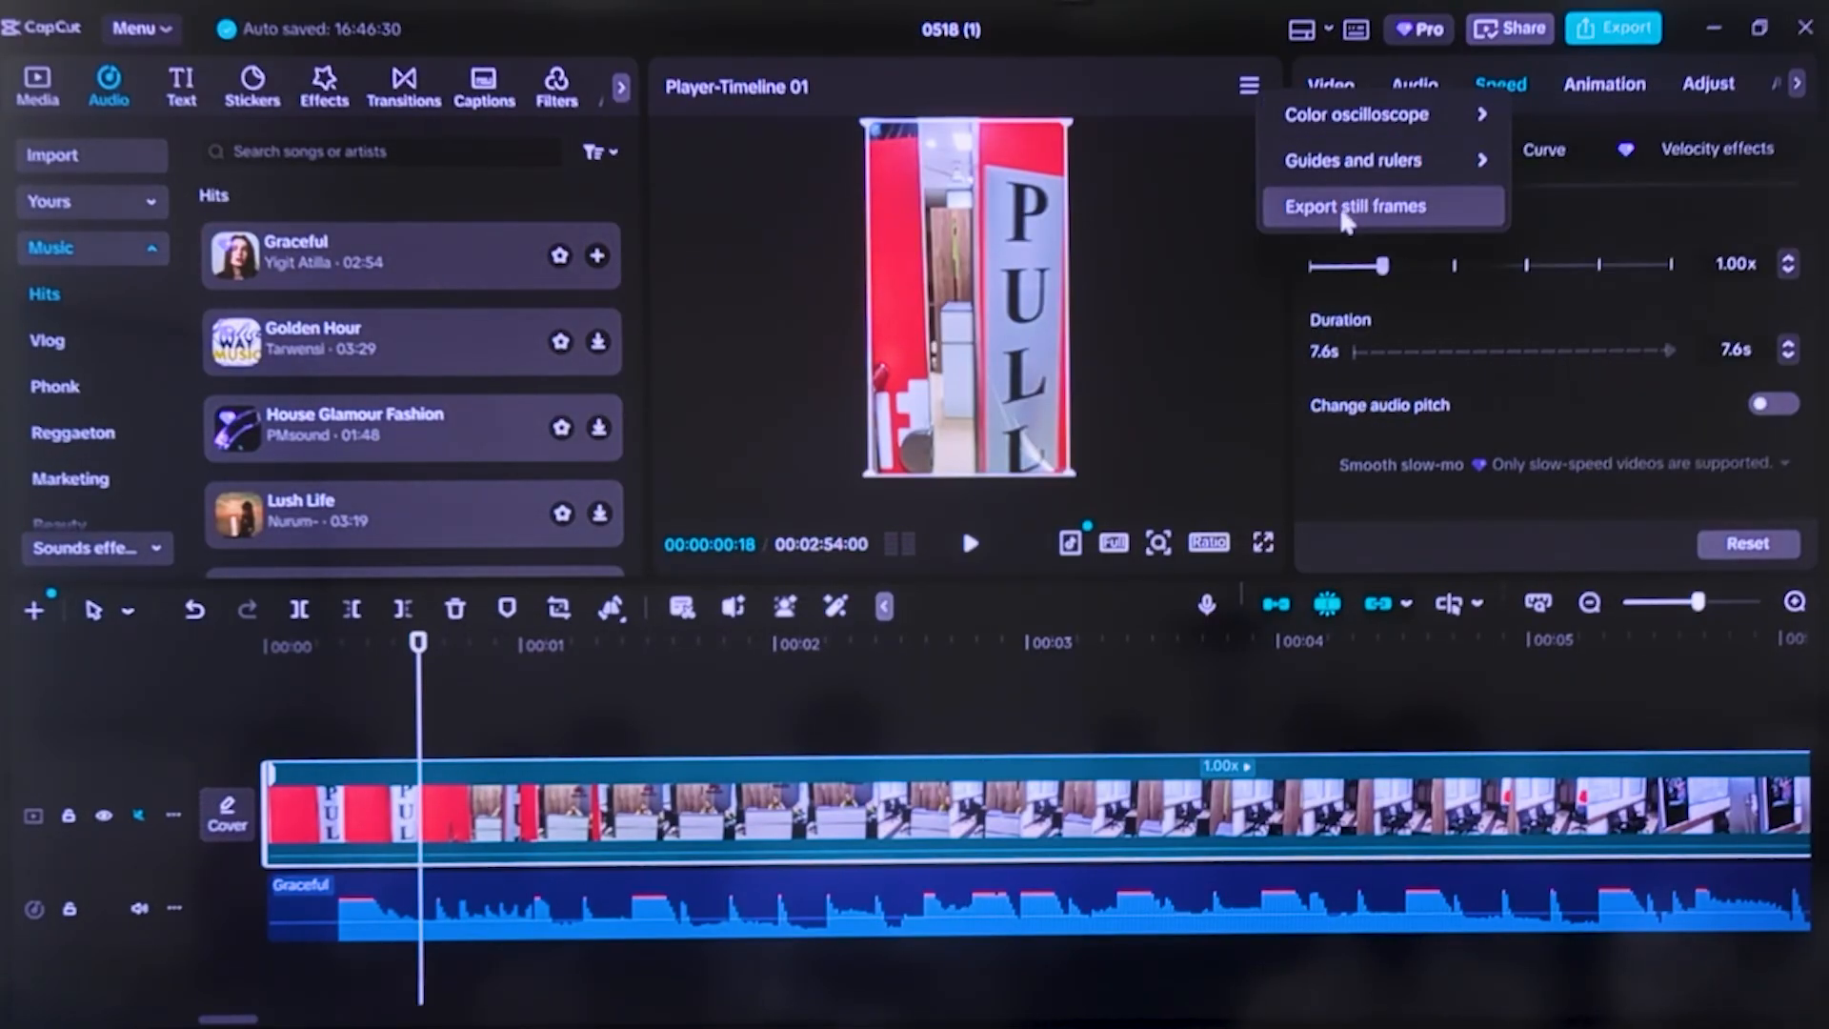
click(416, 735)
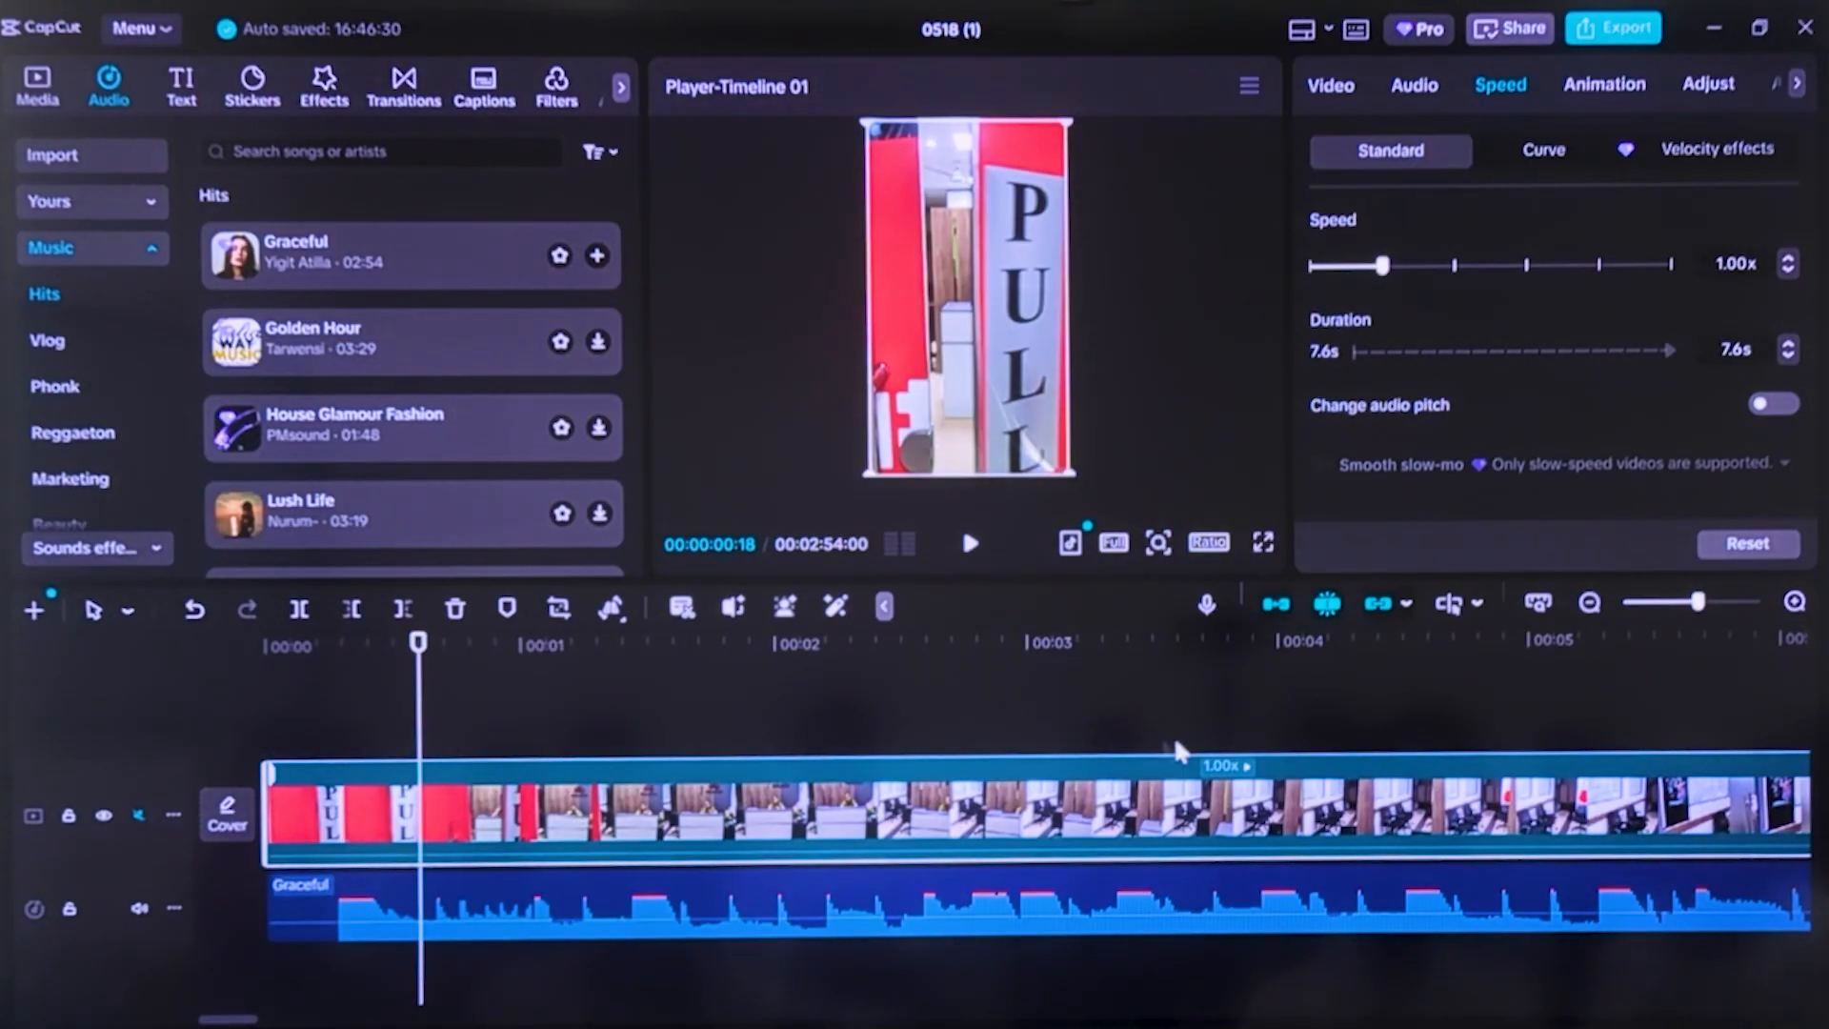
drag(418, 645, 10, 948)
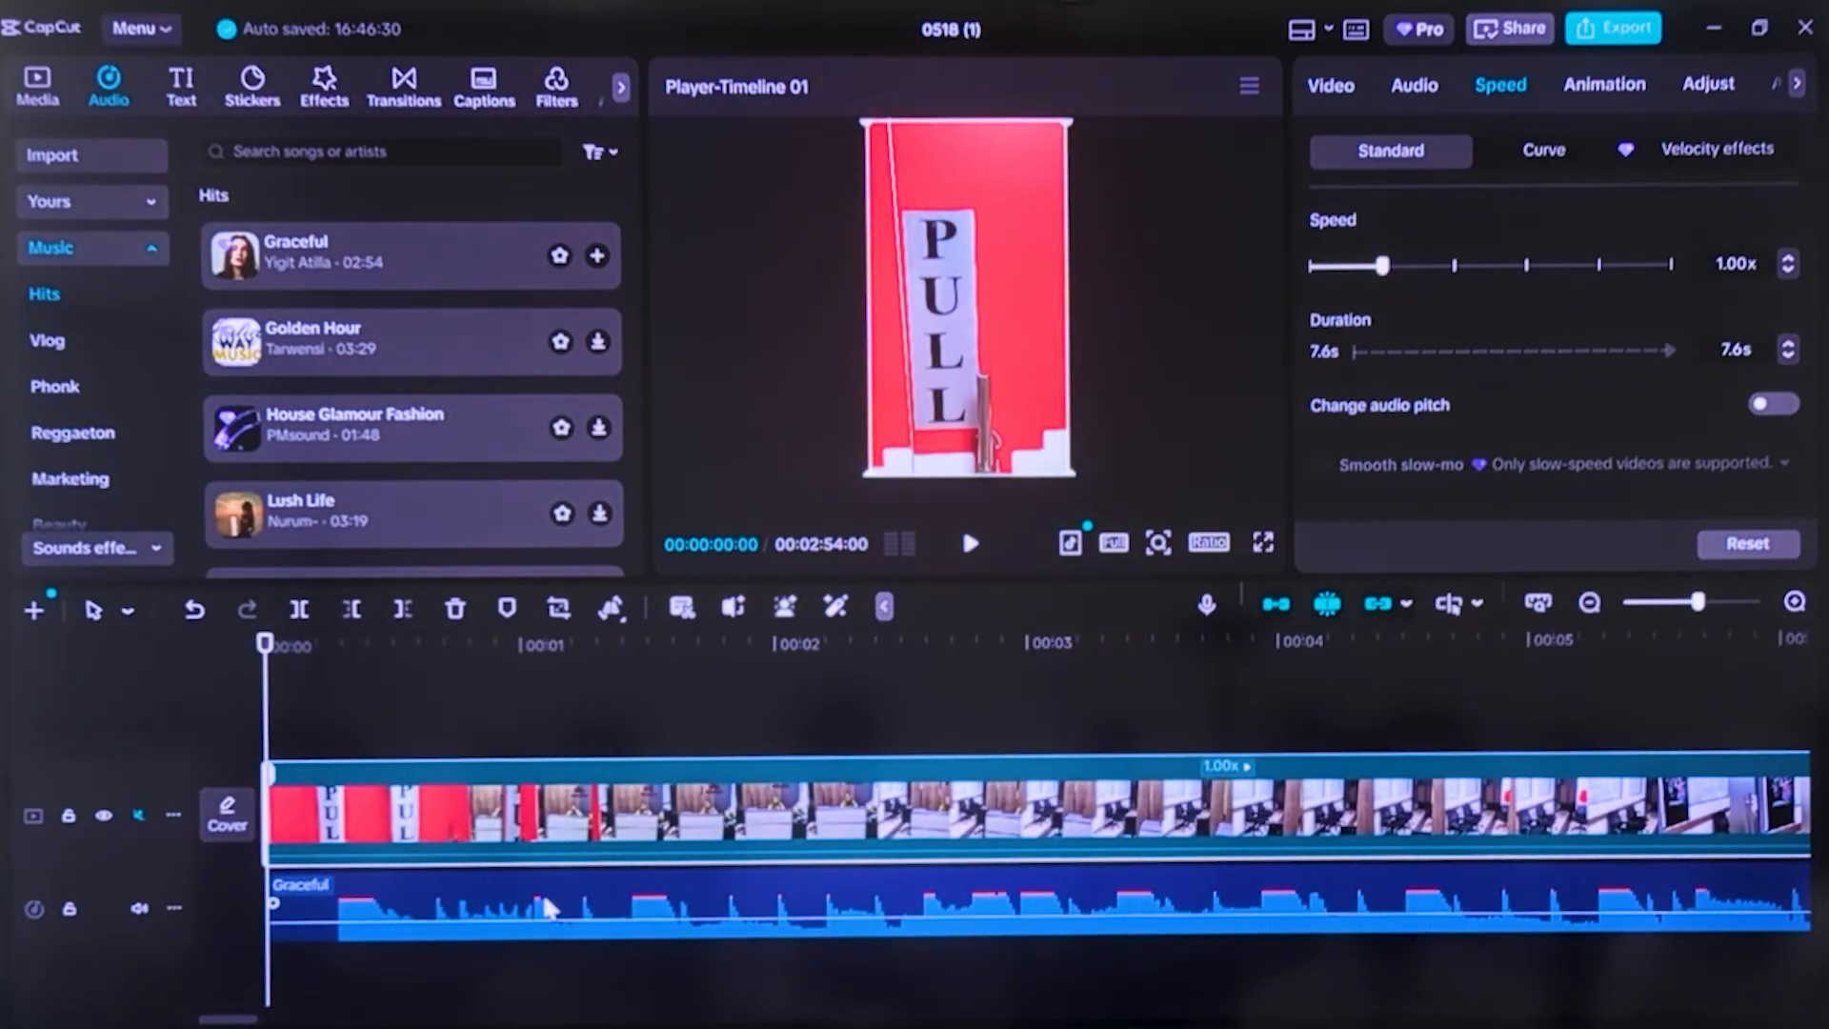
click(551, 908)
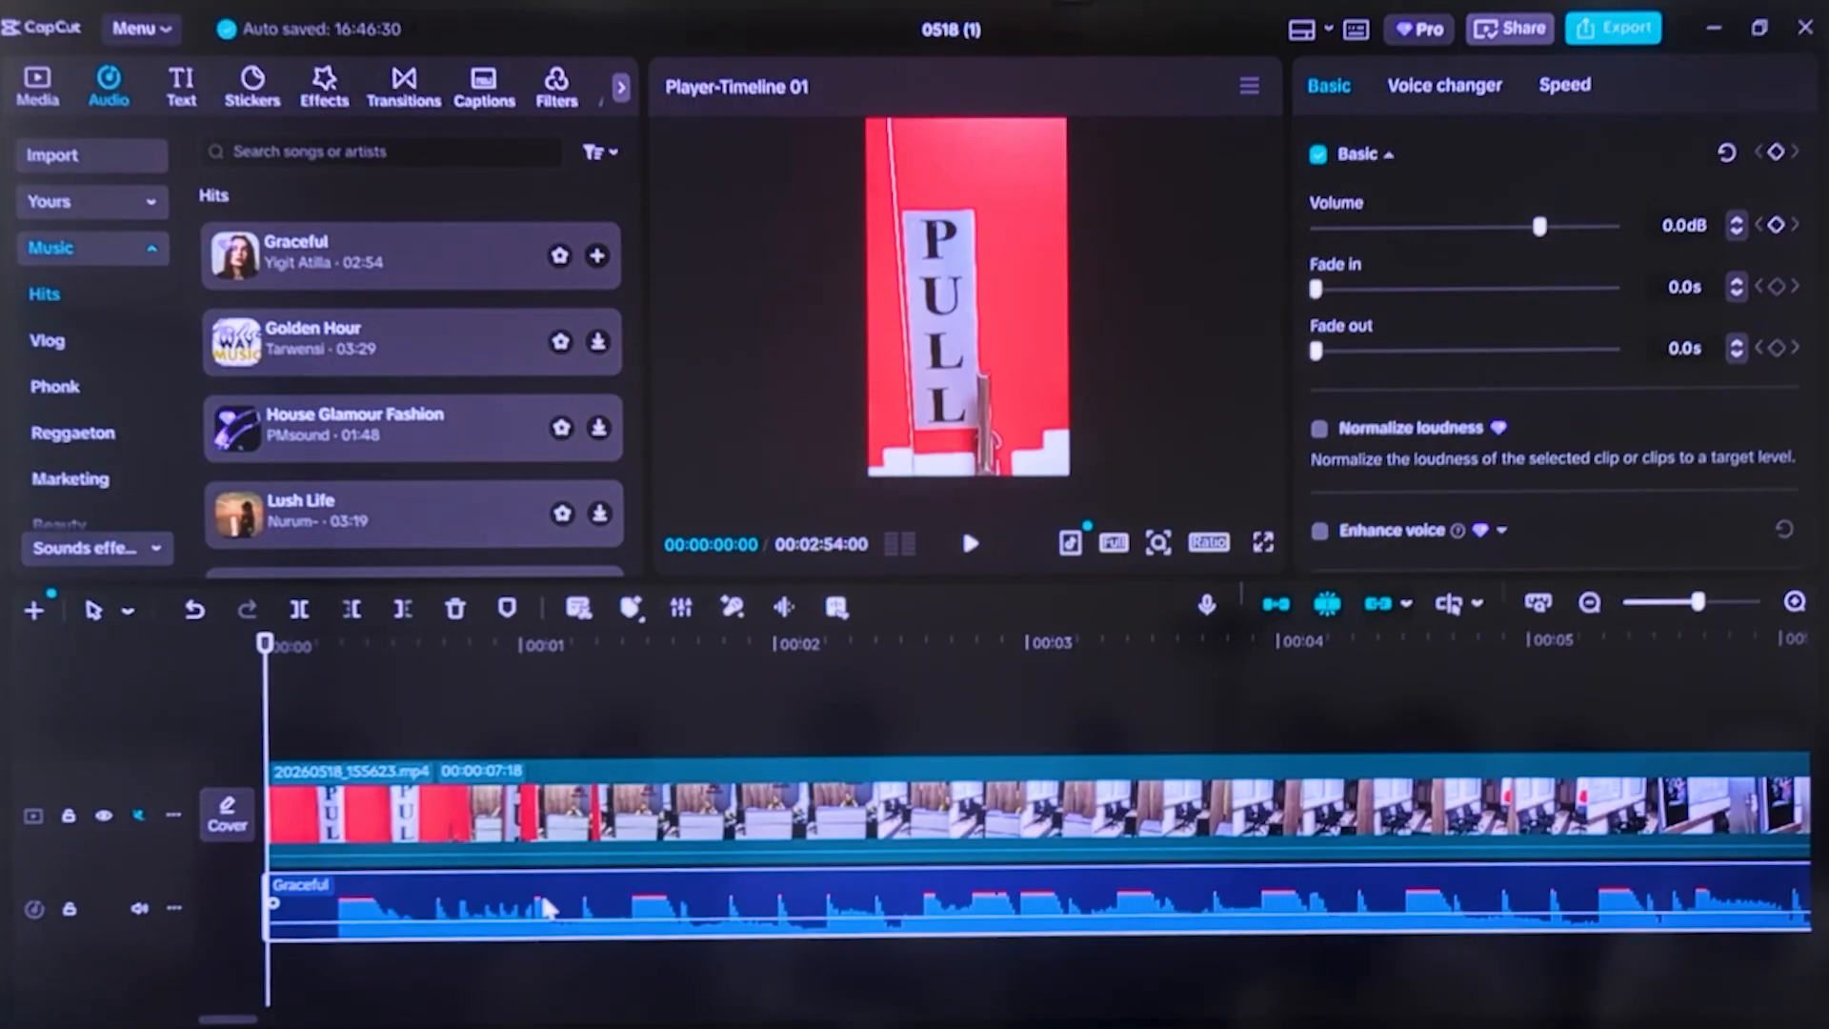
click(557, 694)
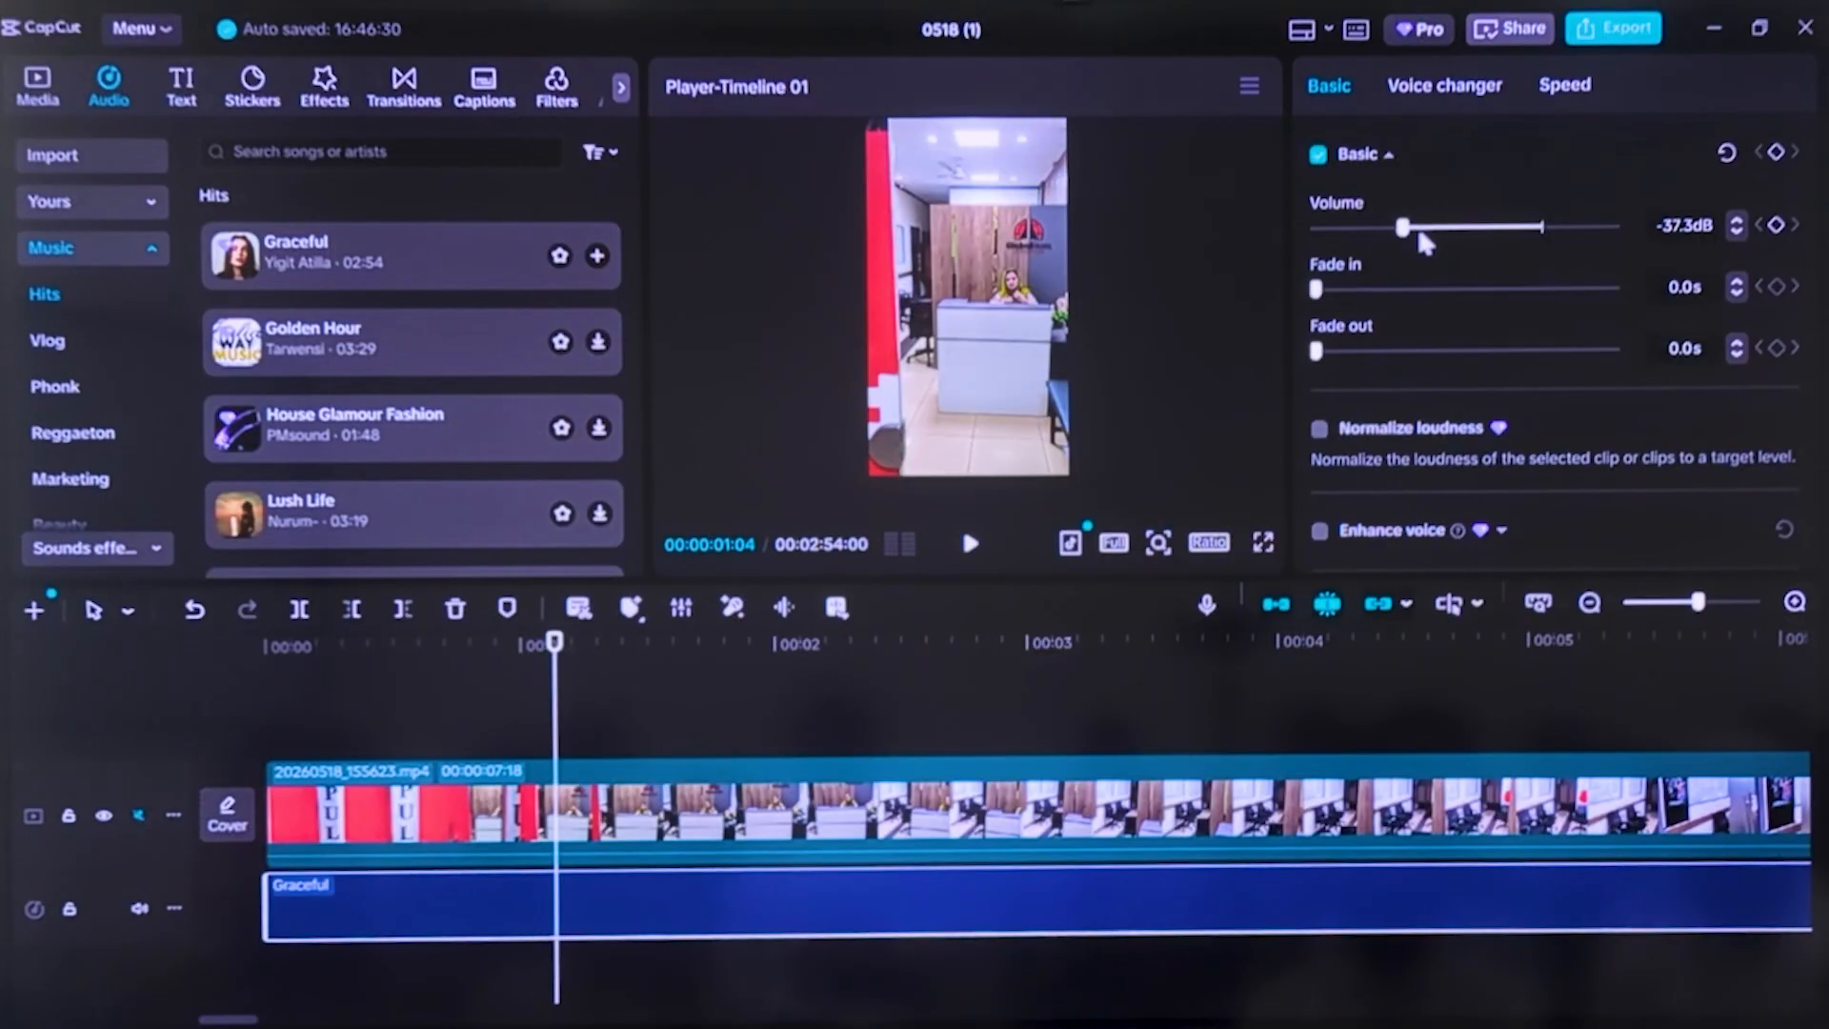
drag(1402, 234, 1448, 233)
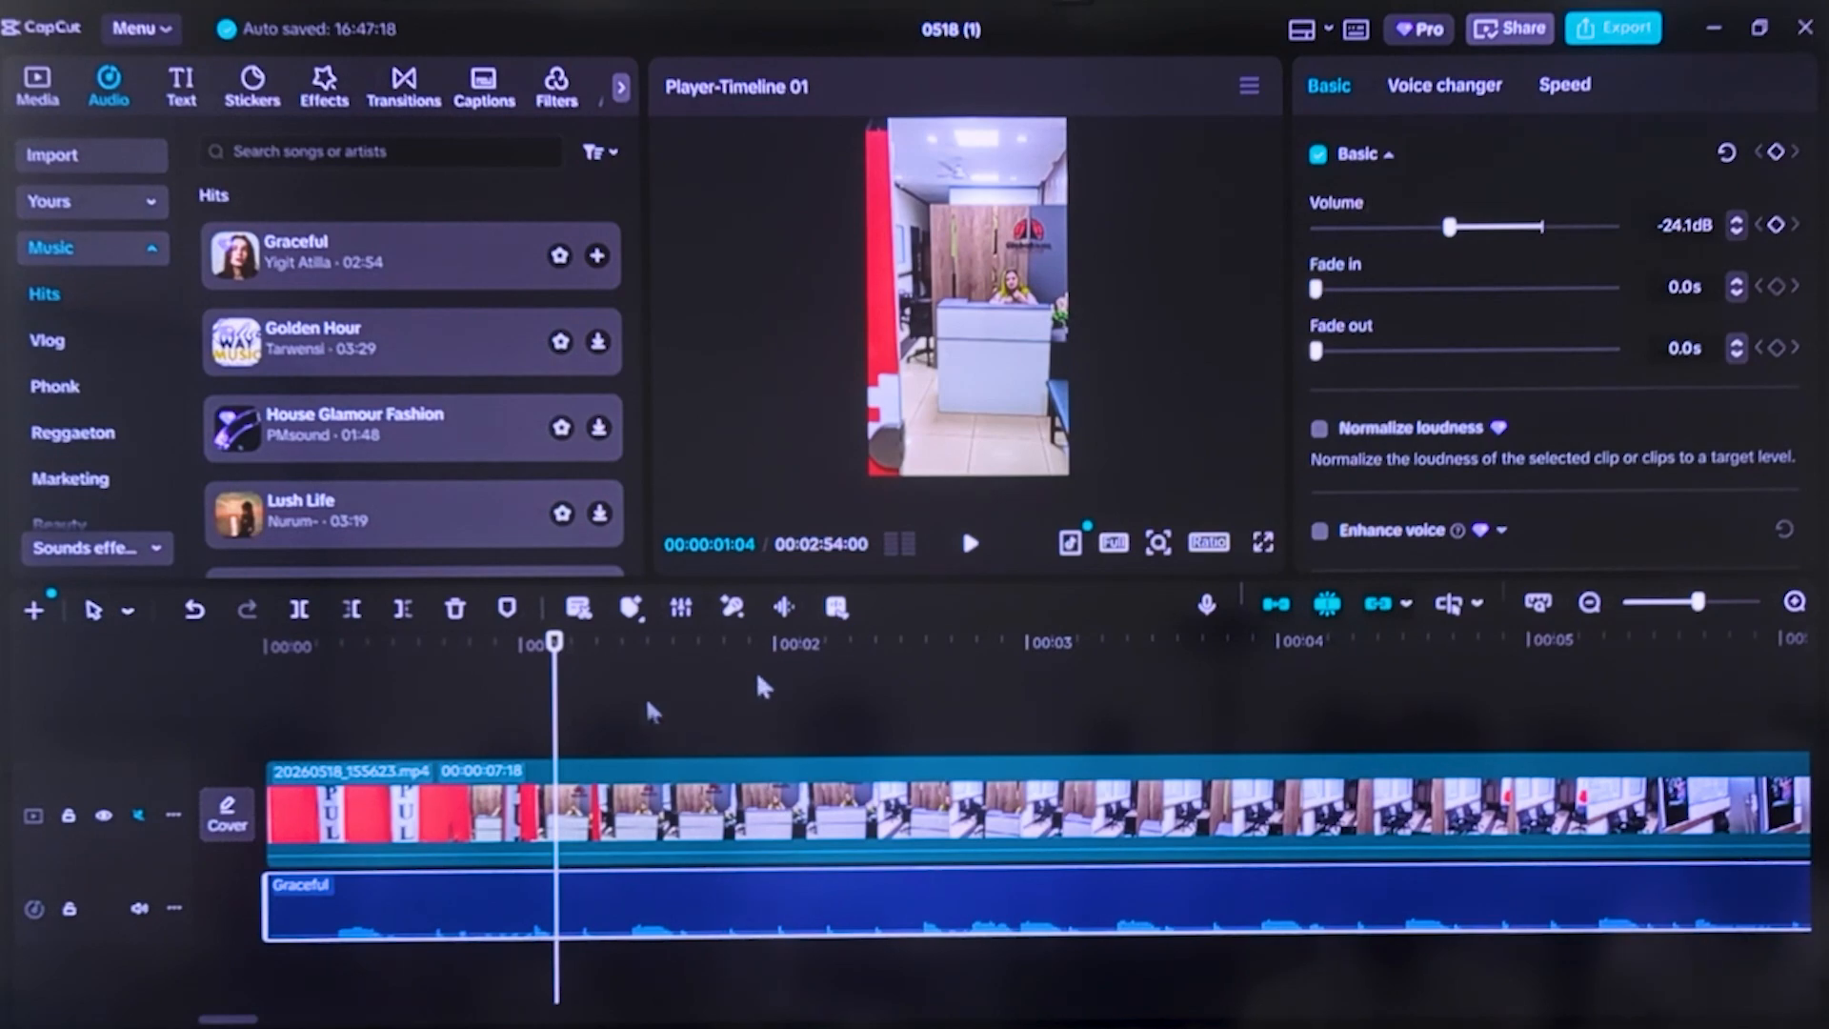
Play the video from the start to check the lowered music volume, and return the playhead to the start
drag(551, 744, 267, 744)
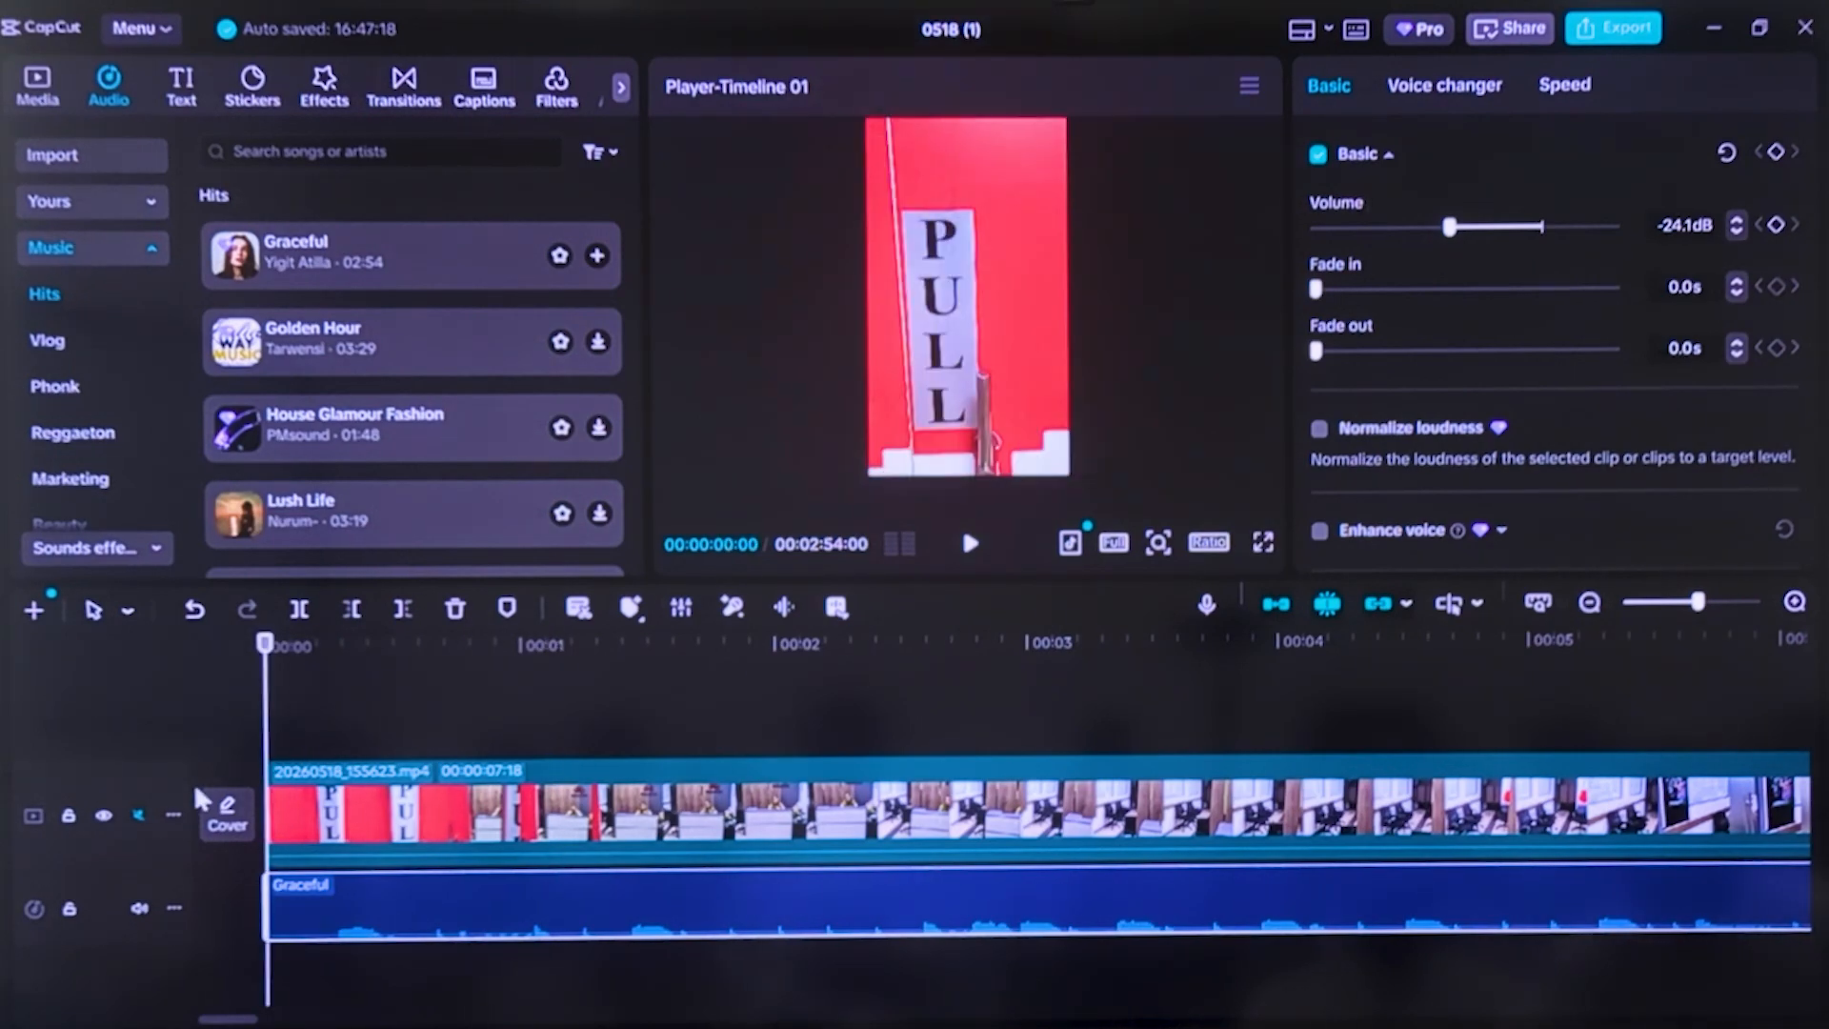
click(965, 551)
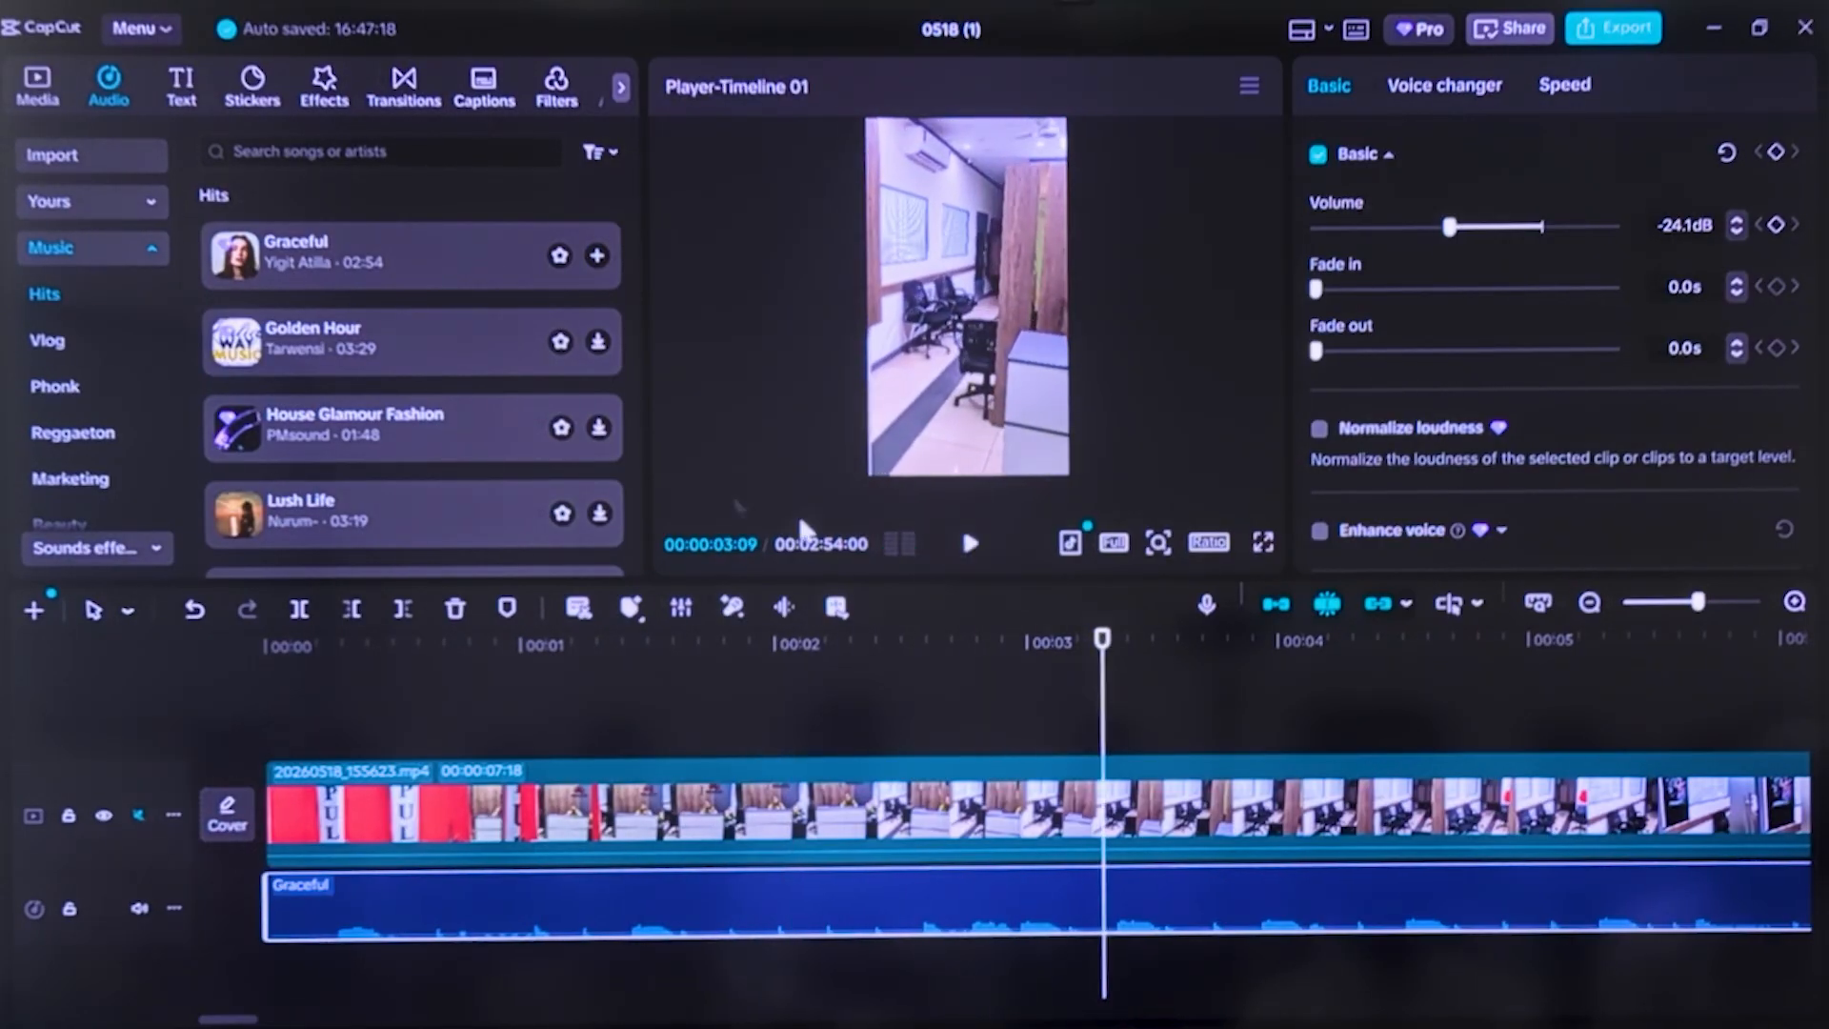
drag(1108, 737, 213, 759)
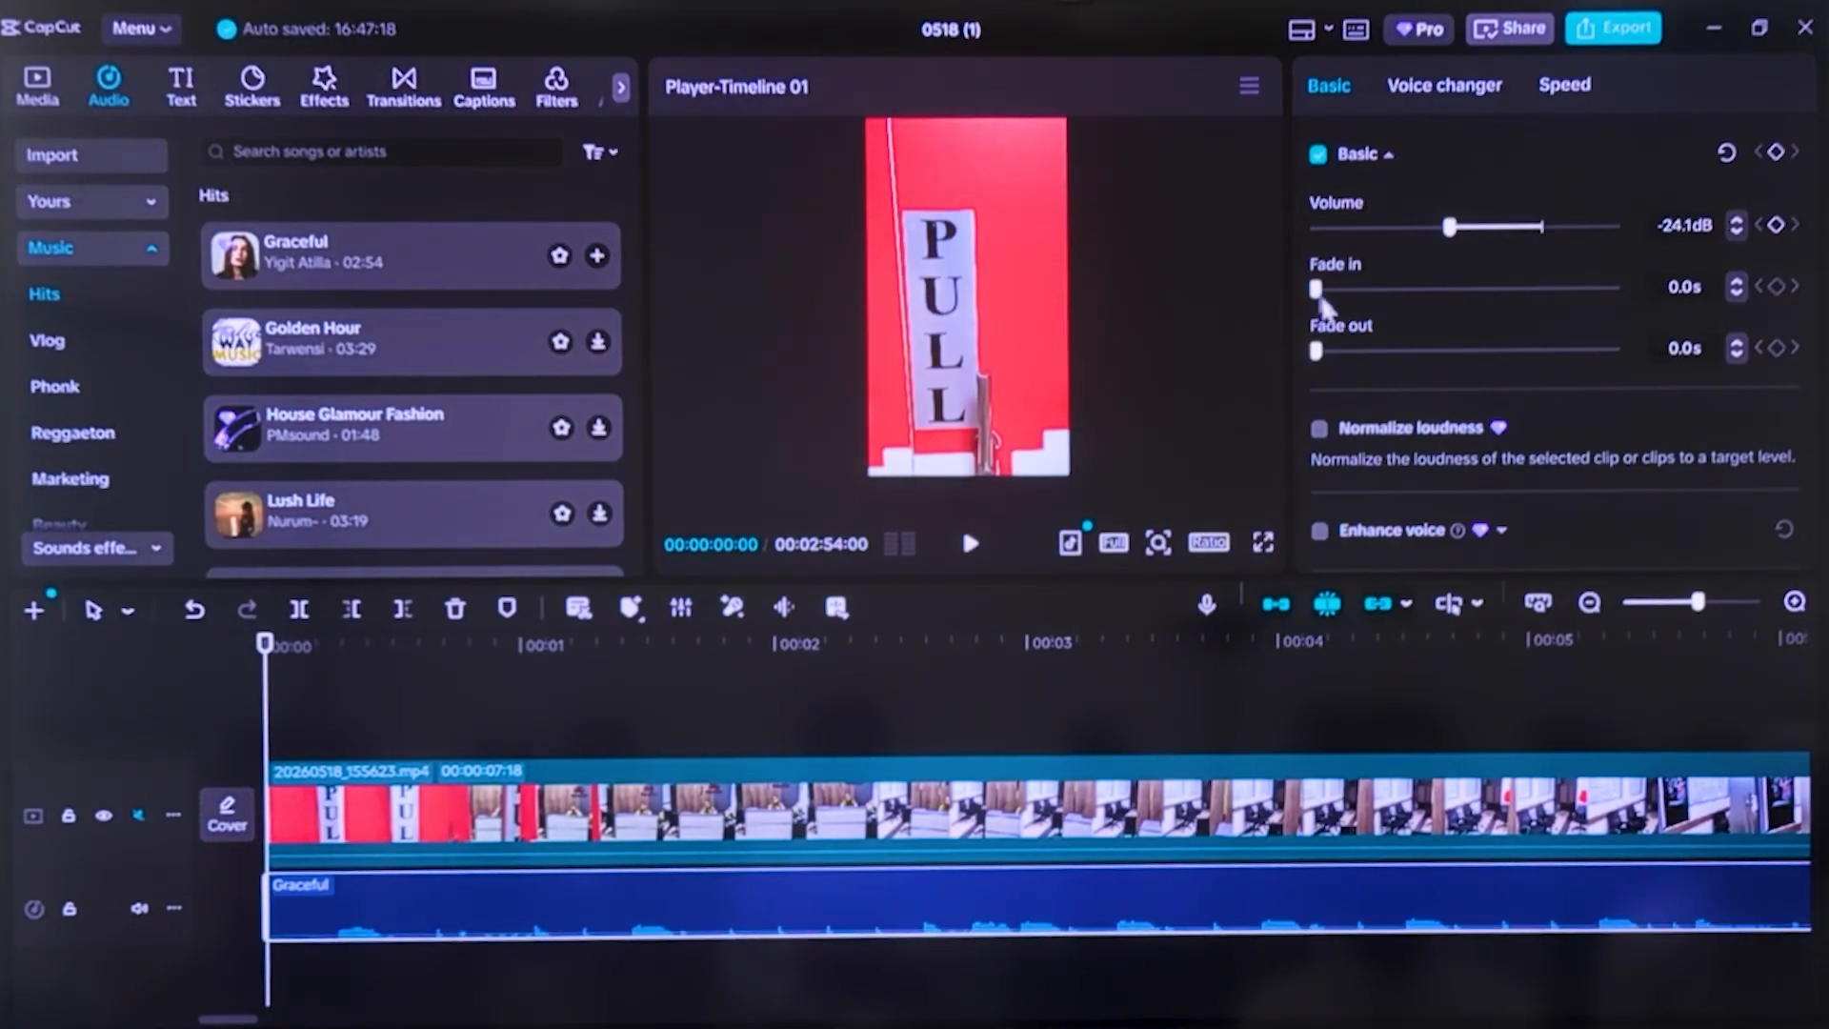
Add a fade-in and a fade-out to the Graceful music, and cut off its excess beyond the video's end at 00:00:12:12
drag(1318, 291, 1408, 307)
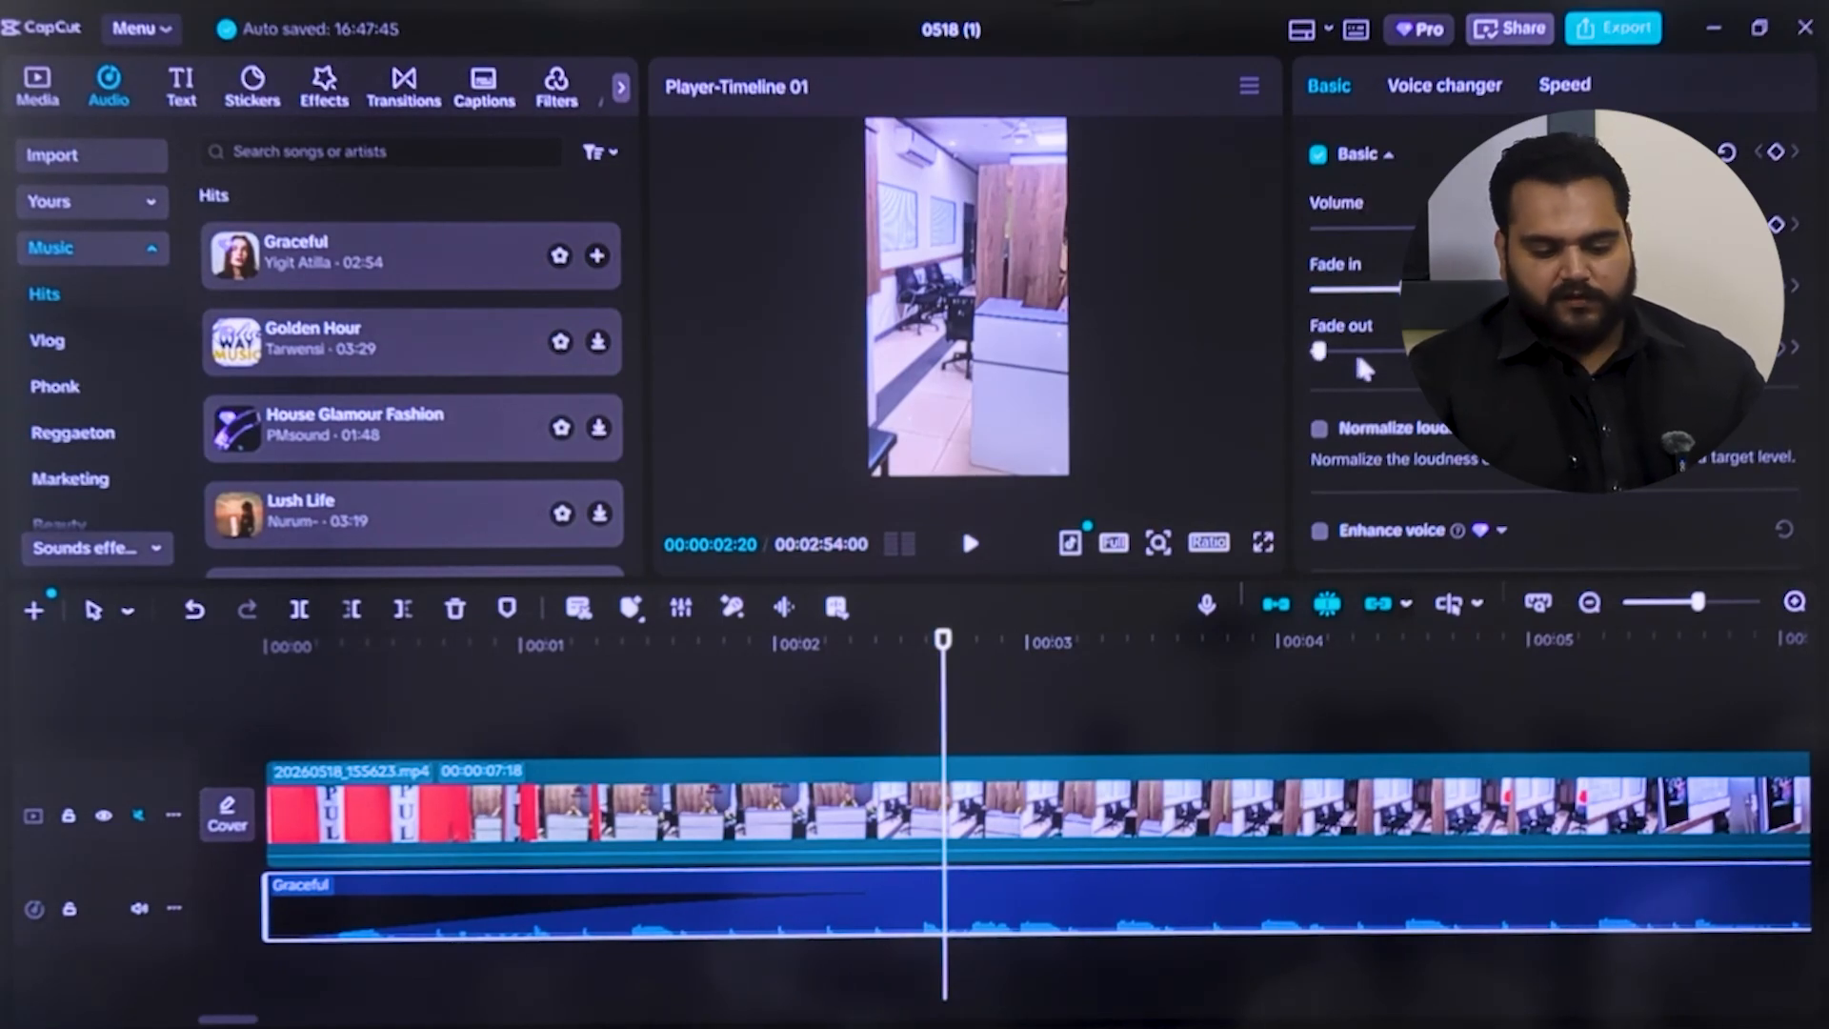
click(1392, 359)
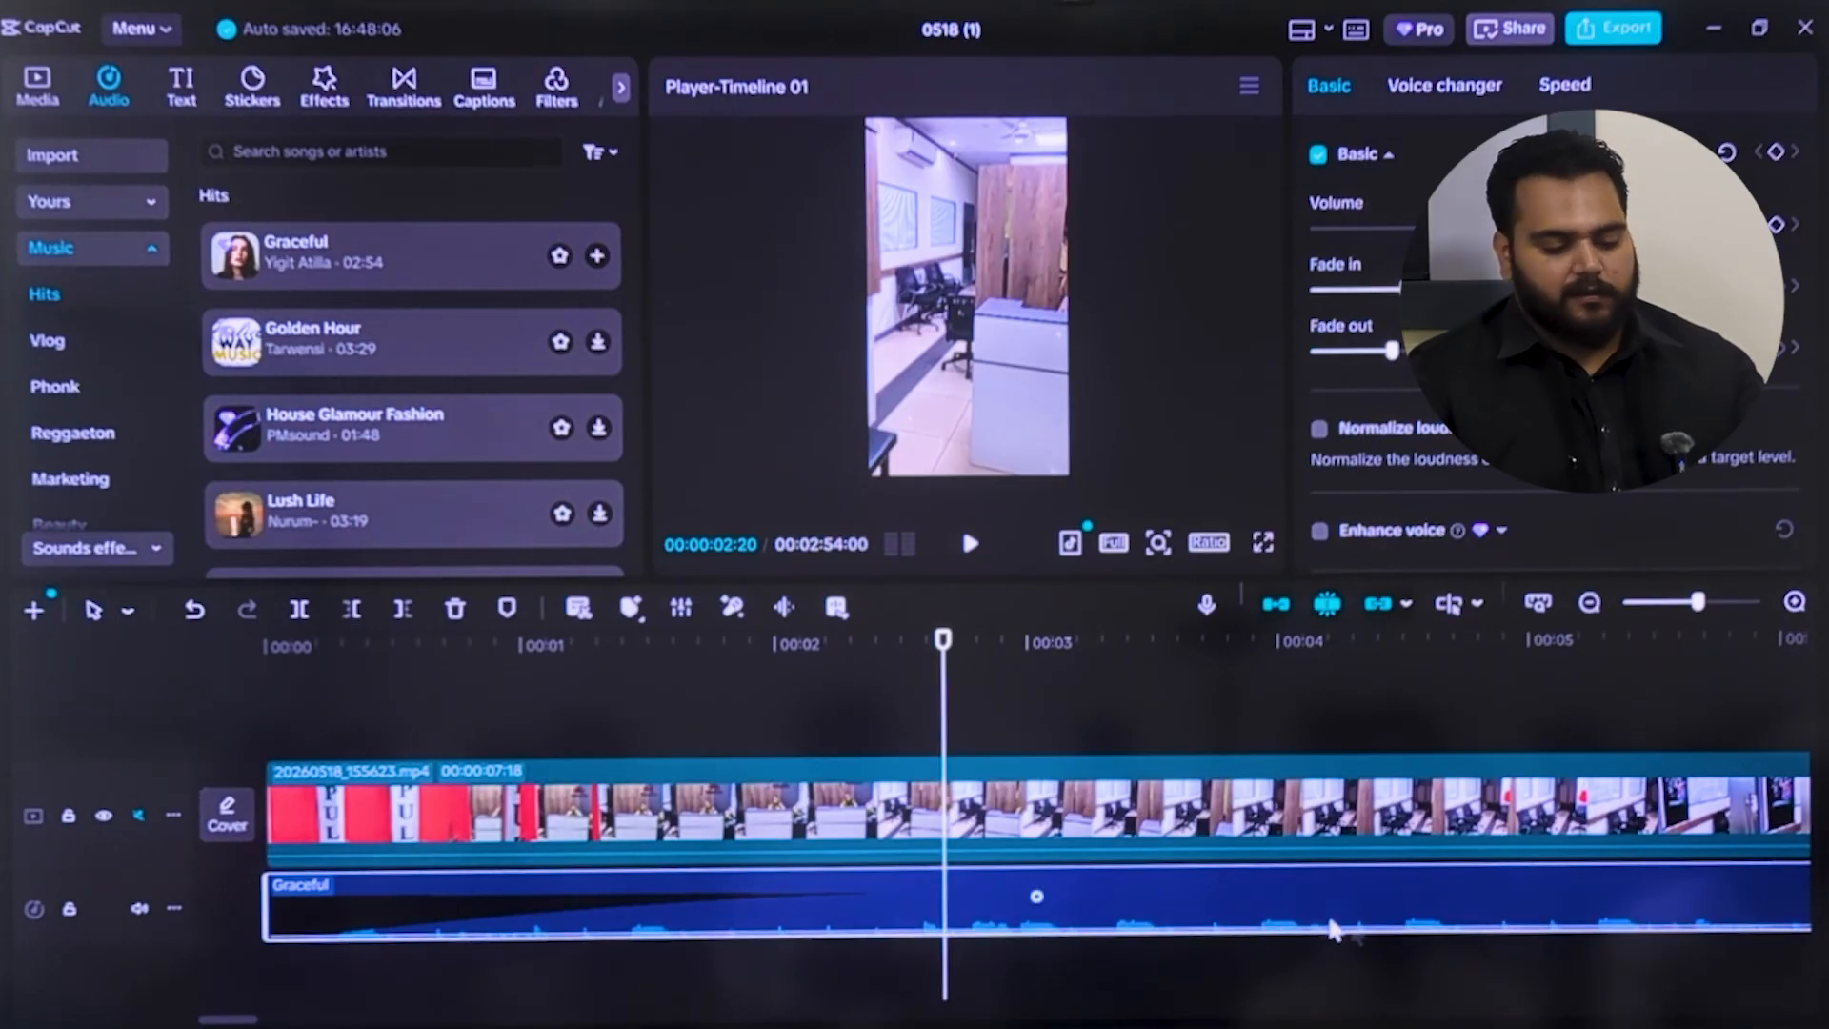
drag(943, 707, 924, 886)
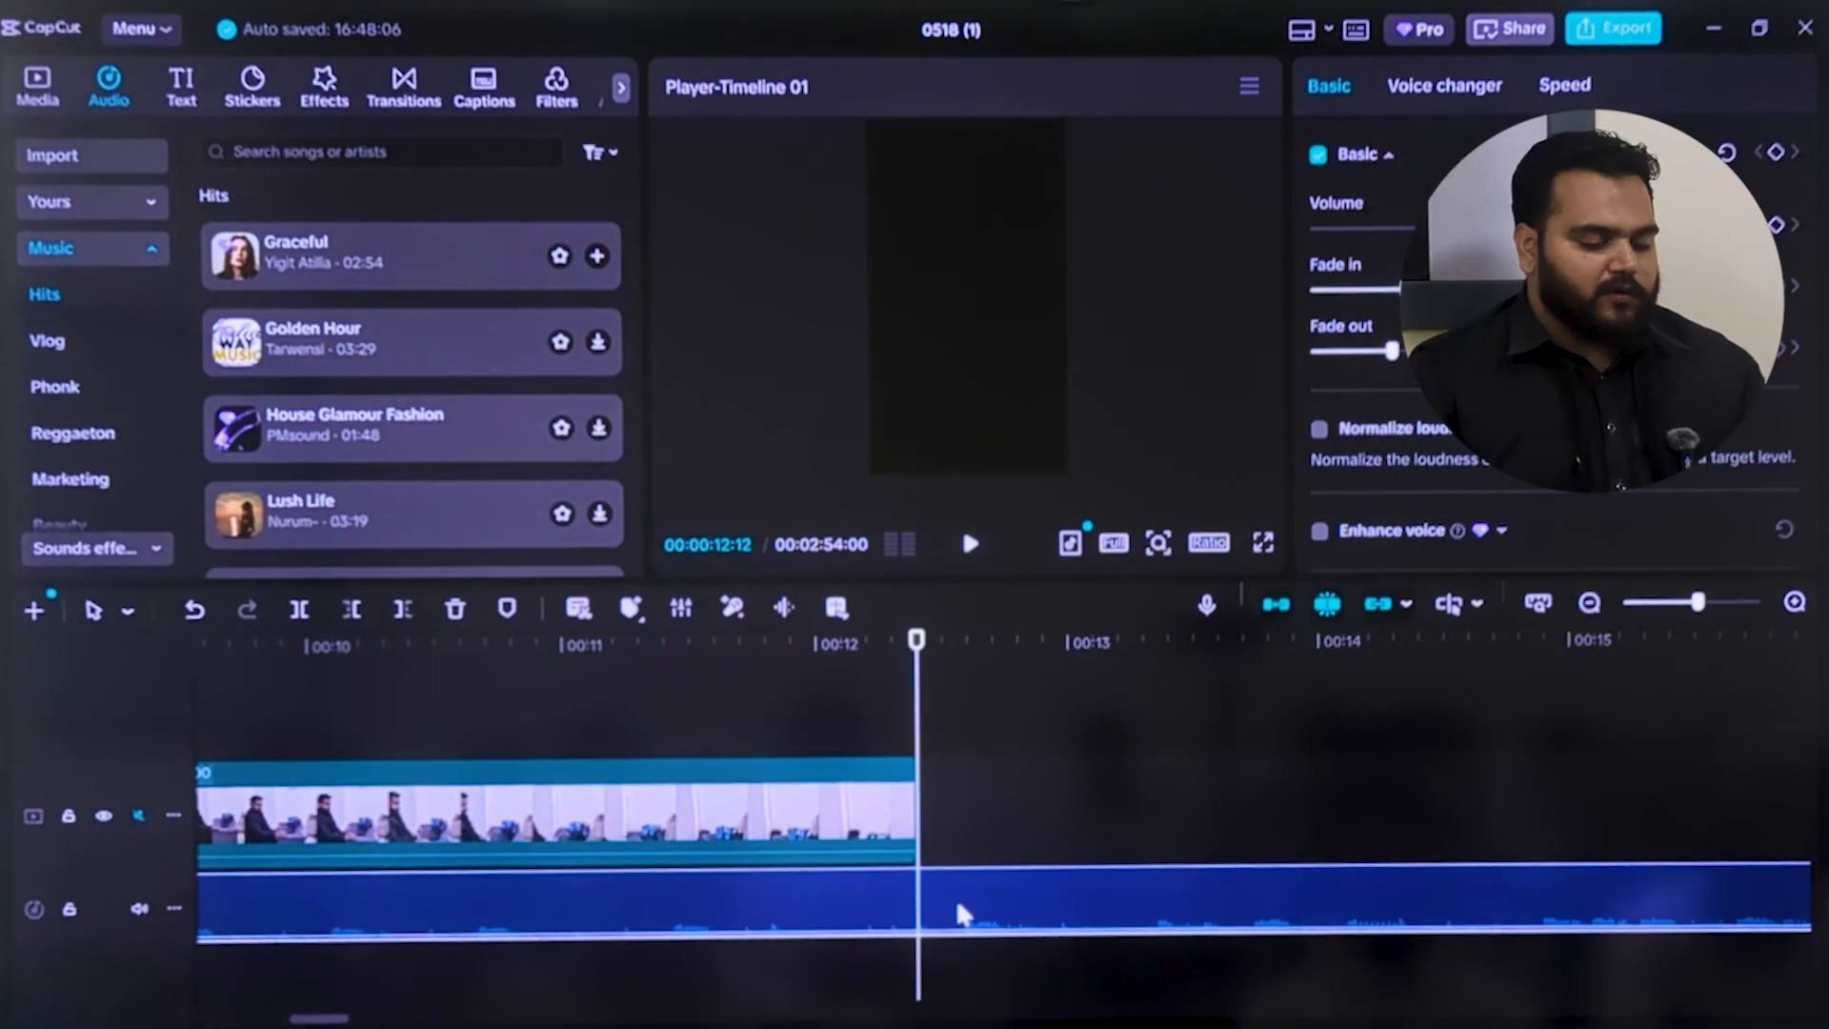
click(301, 610)
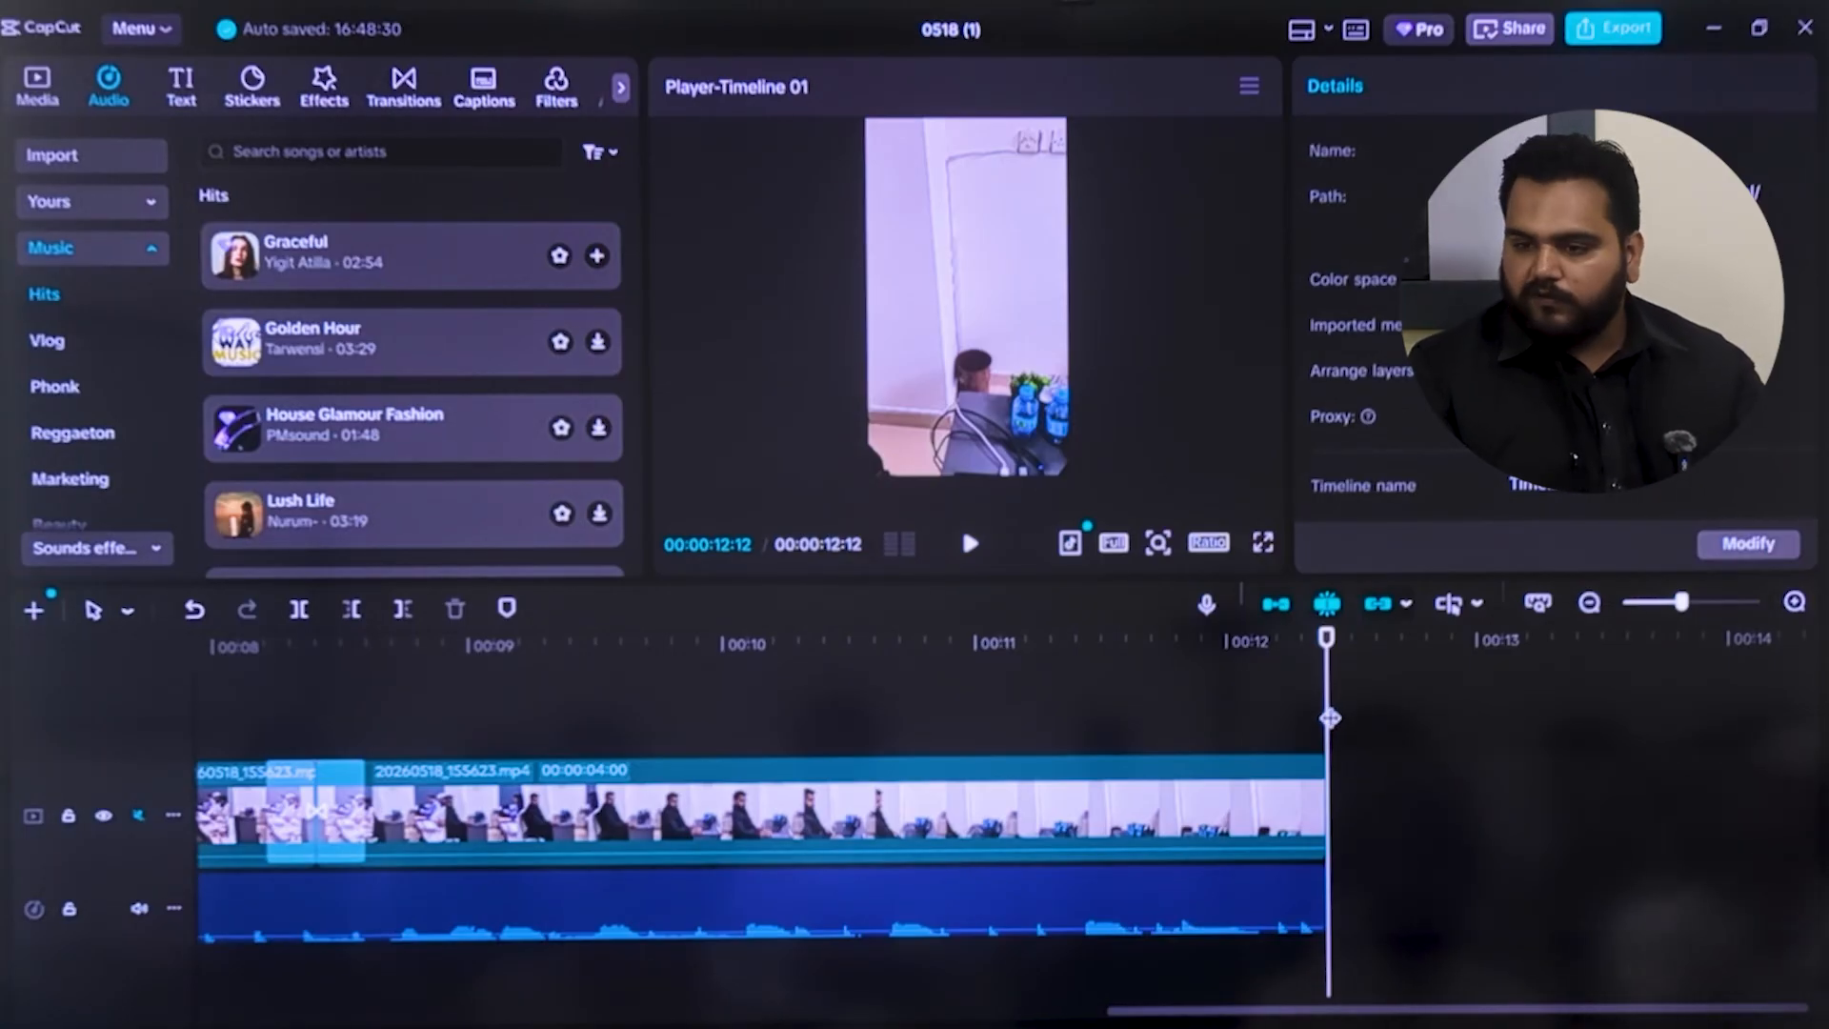
Preview the final part of the video with its music from 00:00:09:13
drag(1327, 739, 1052, 762)
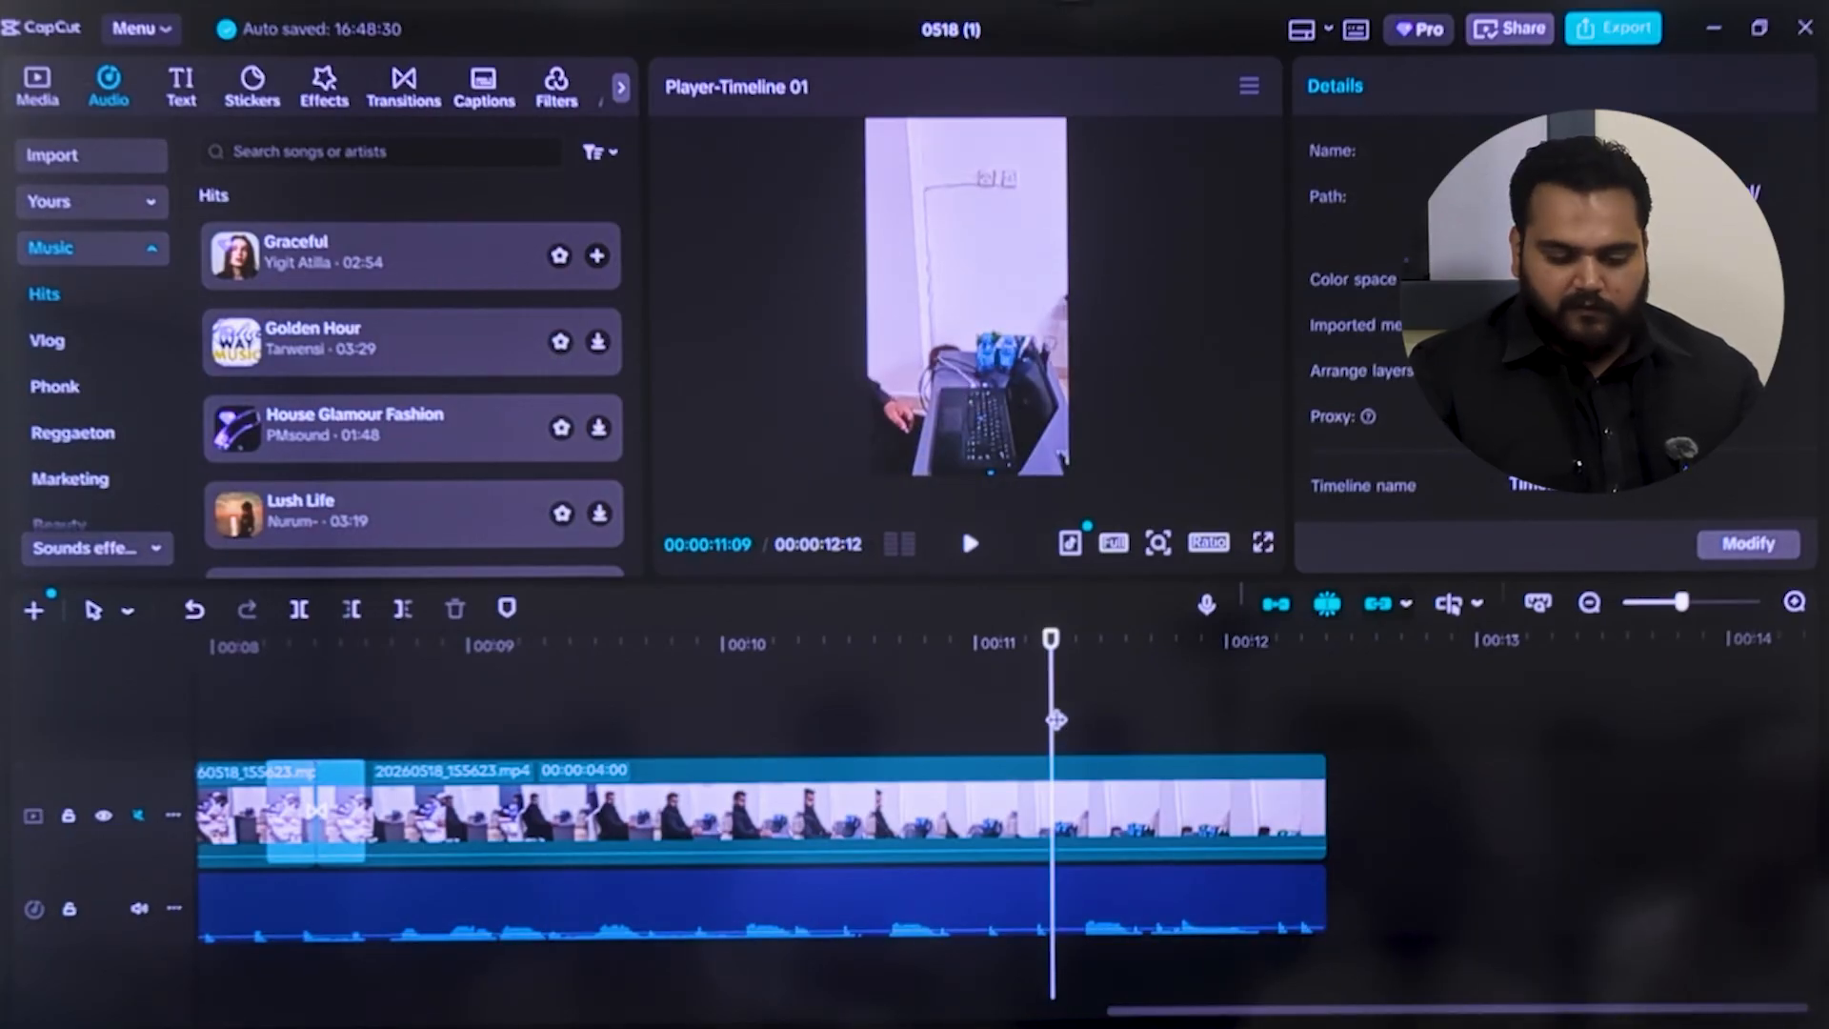
click(578, 710)
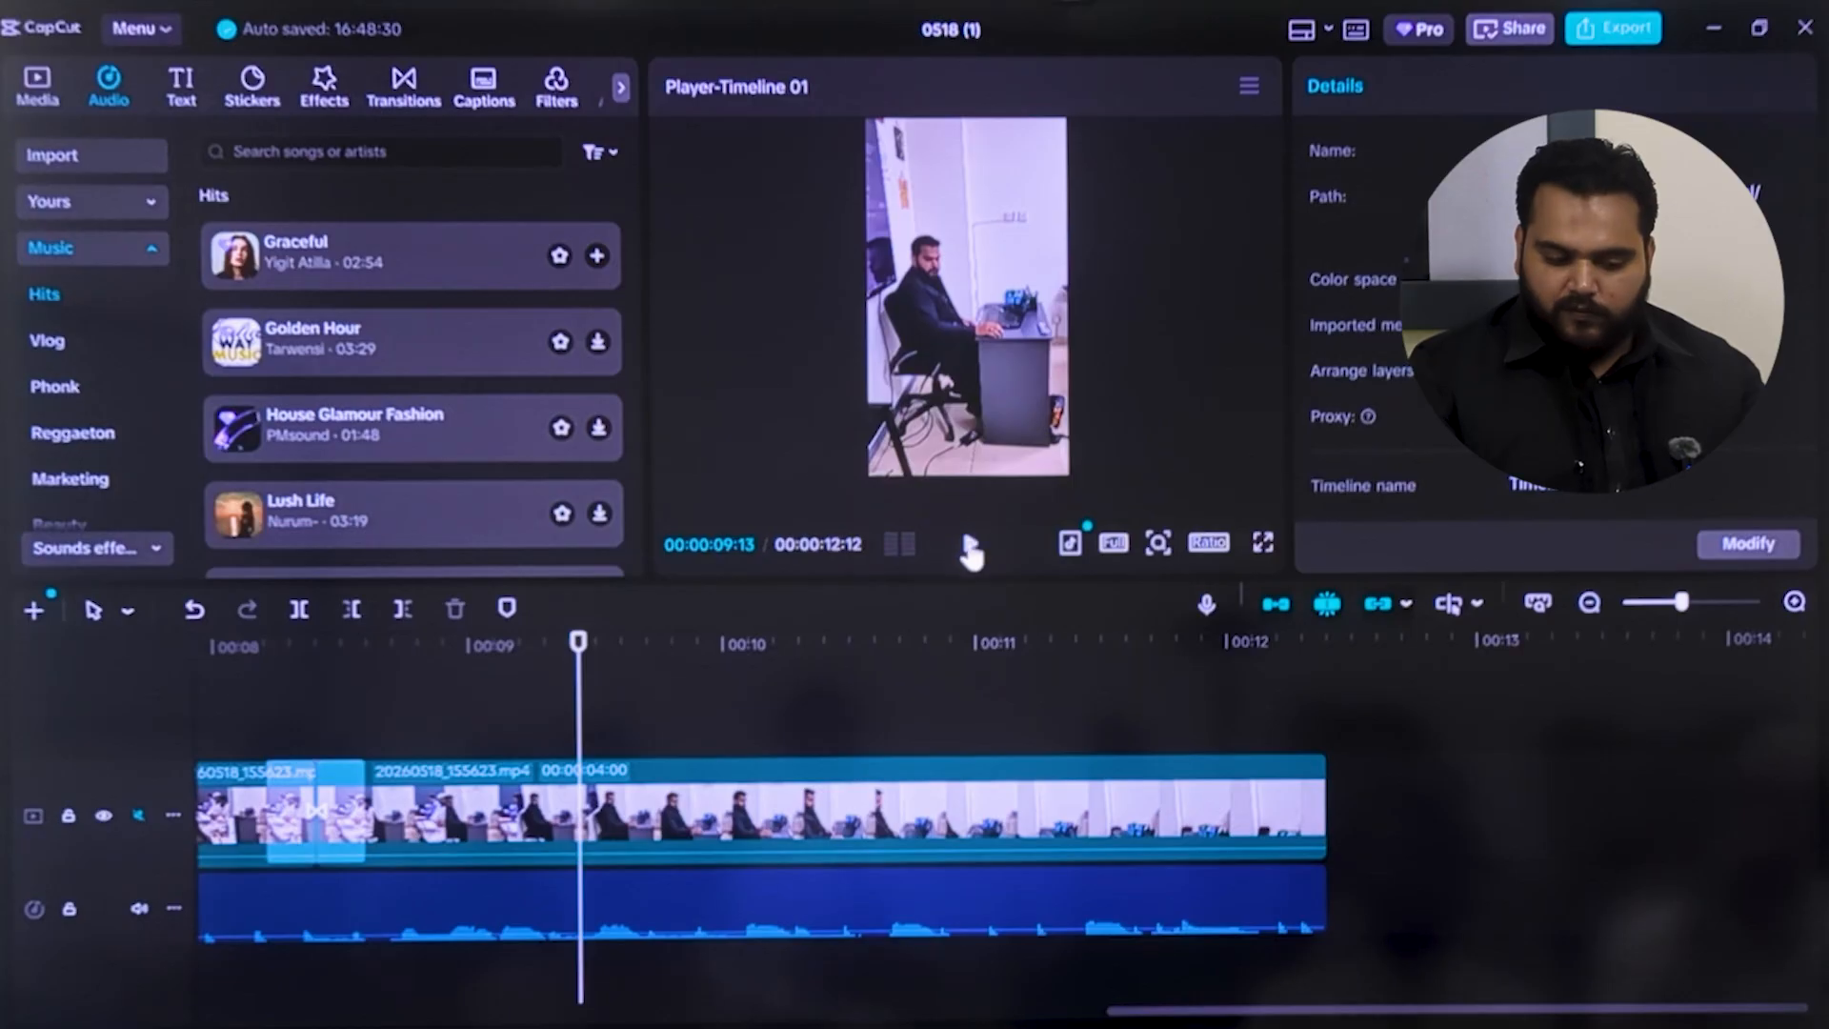
click(970, 547)
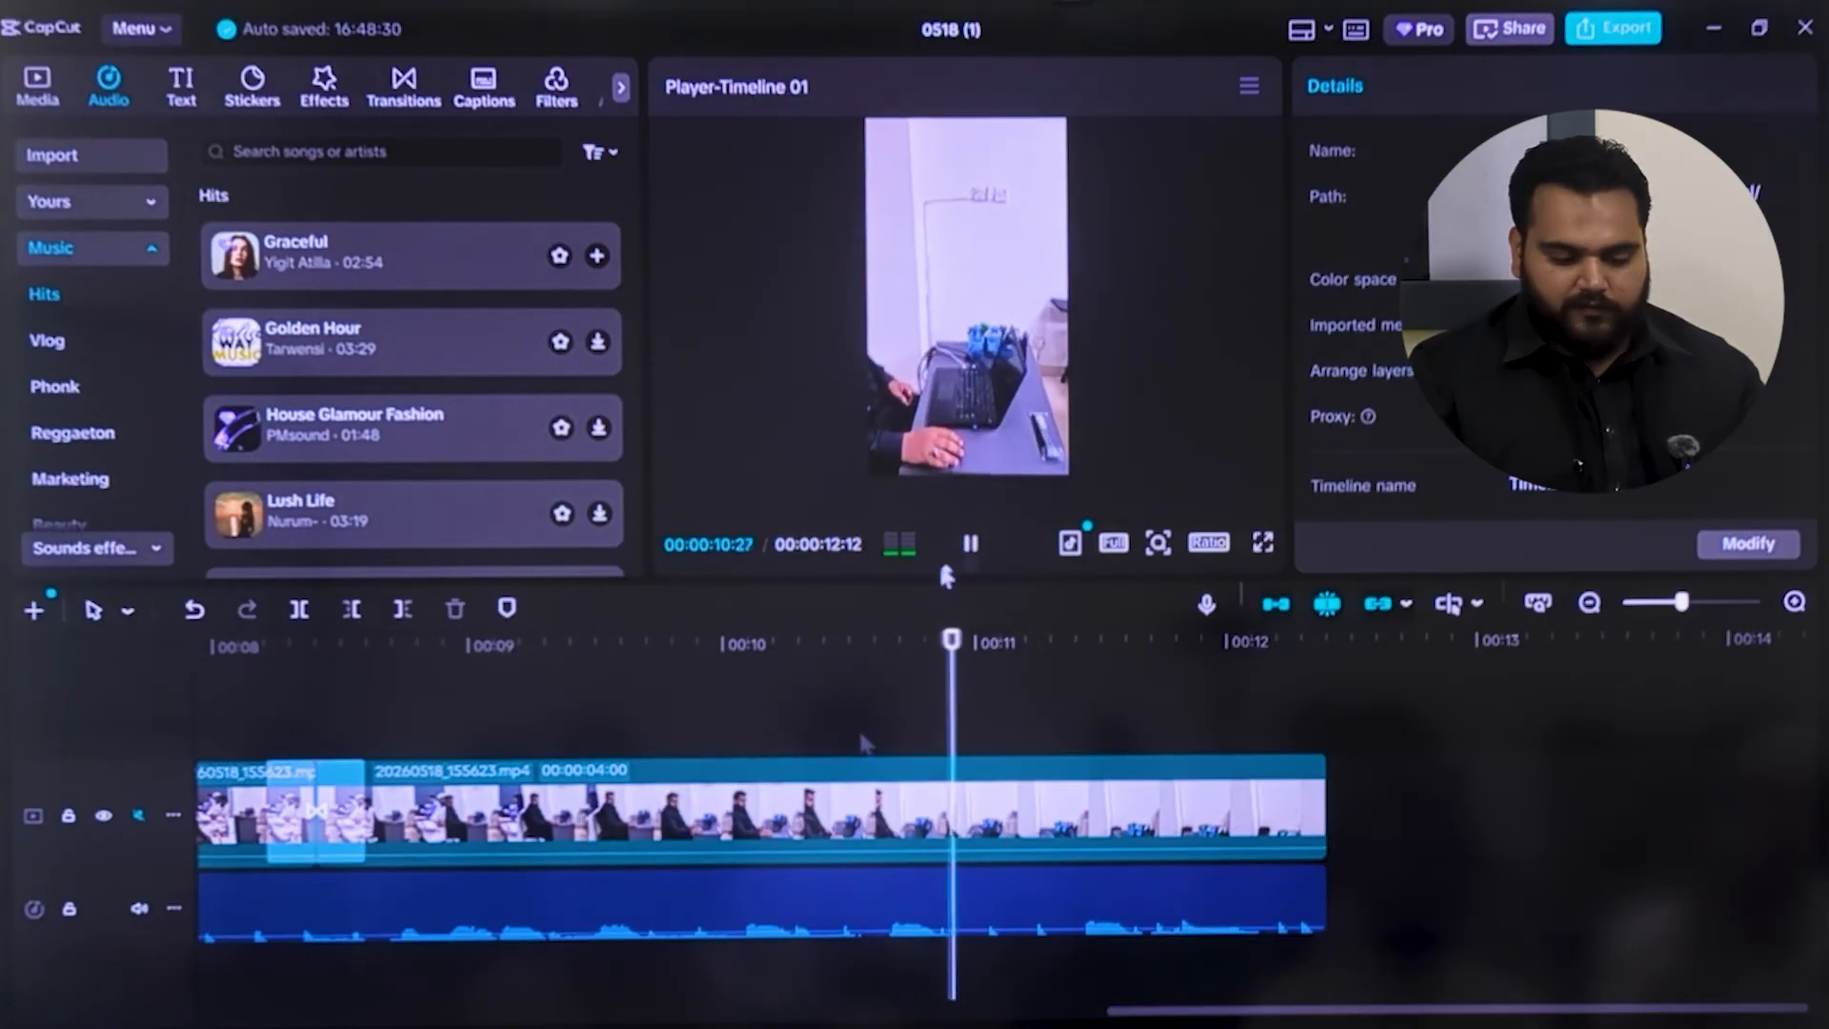
key(space)
Split the Graceful music at 00:00:09:09 and delete the portion before the cut
click(727, 913)
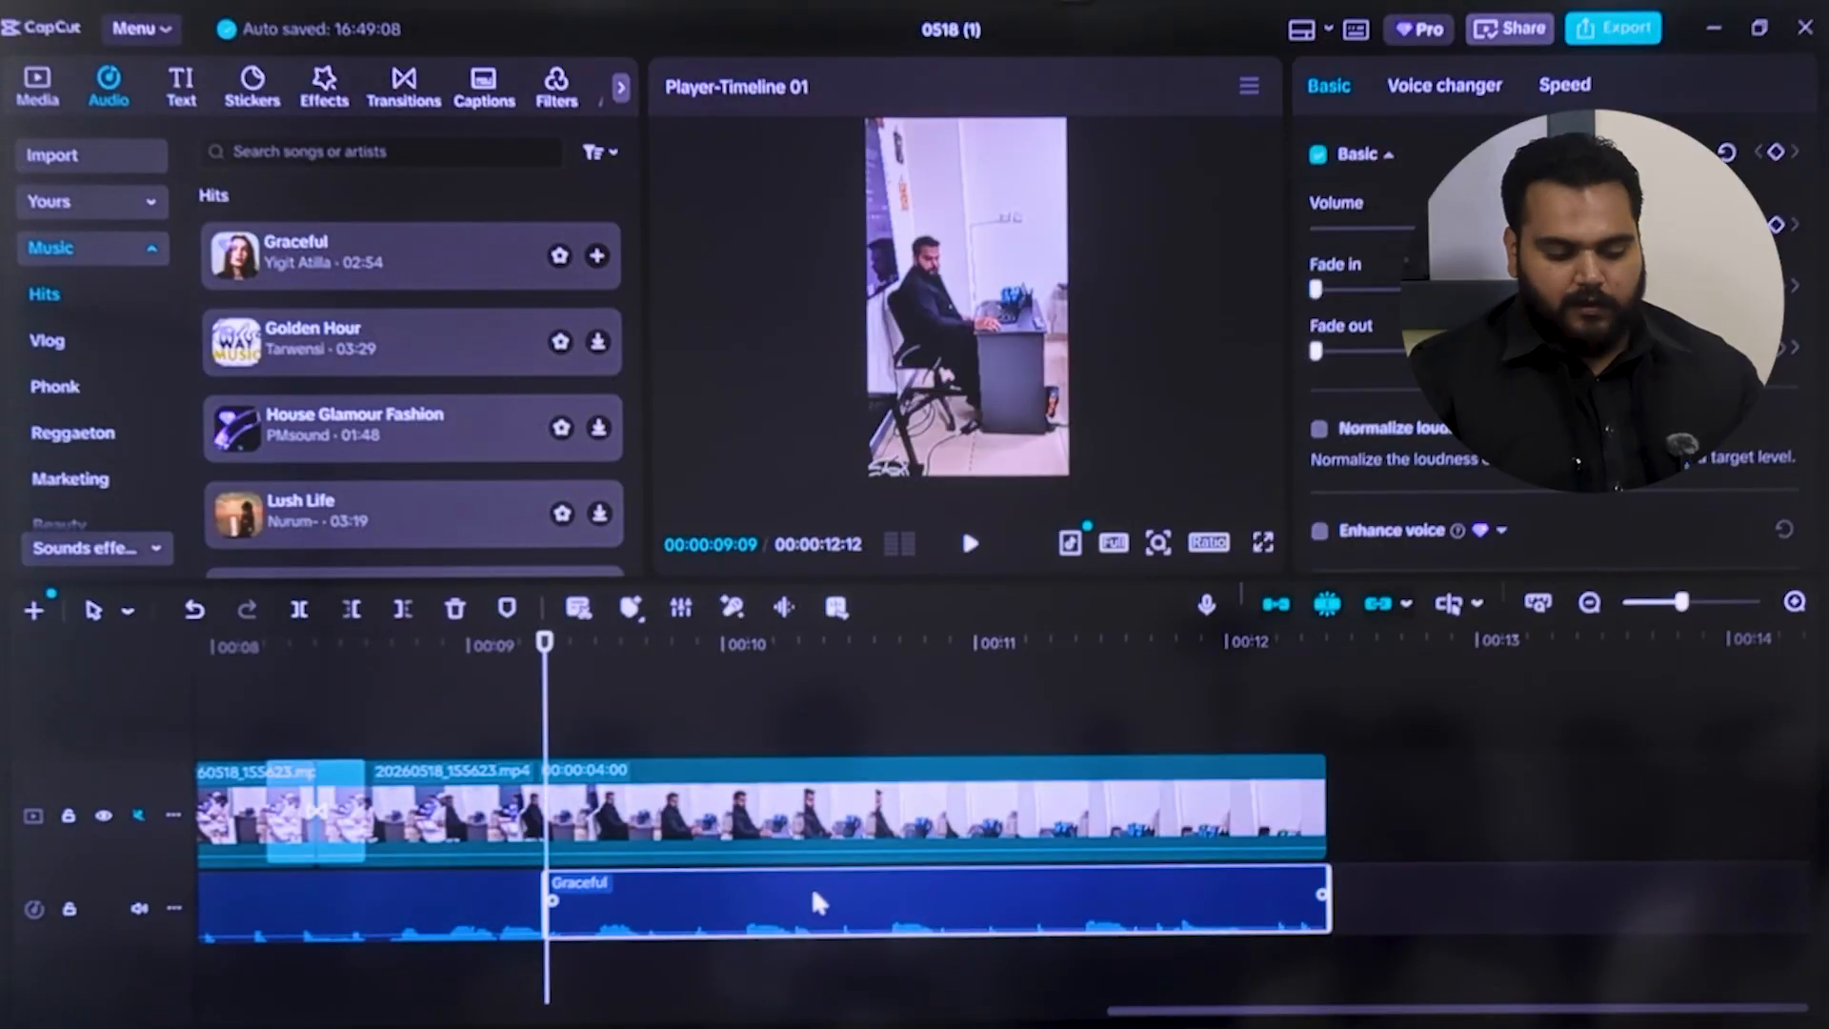
click(470, 892)
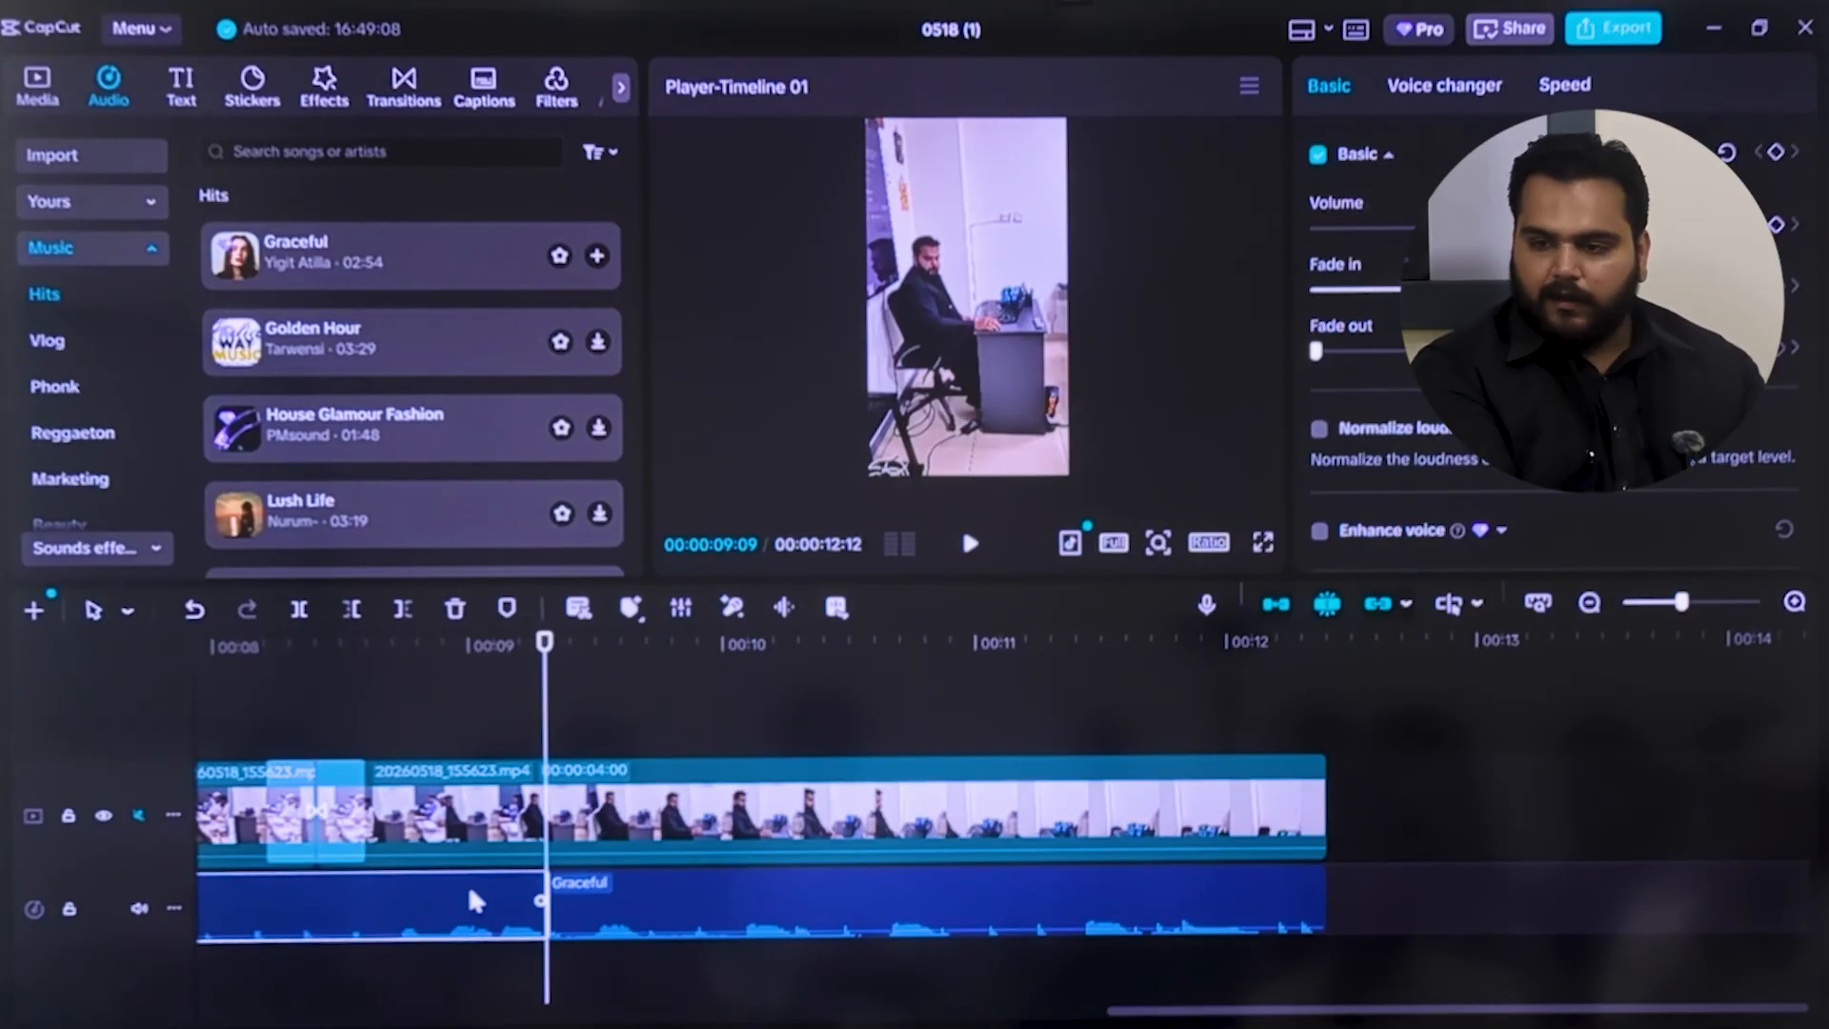
key(Delete)
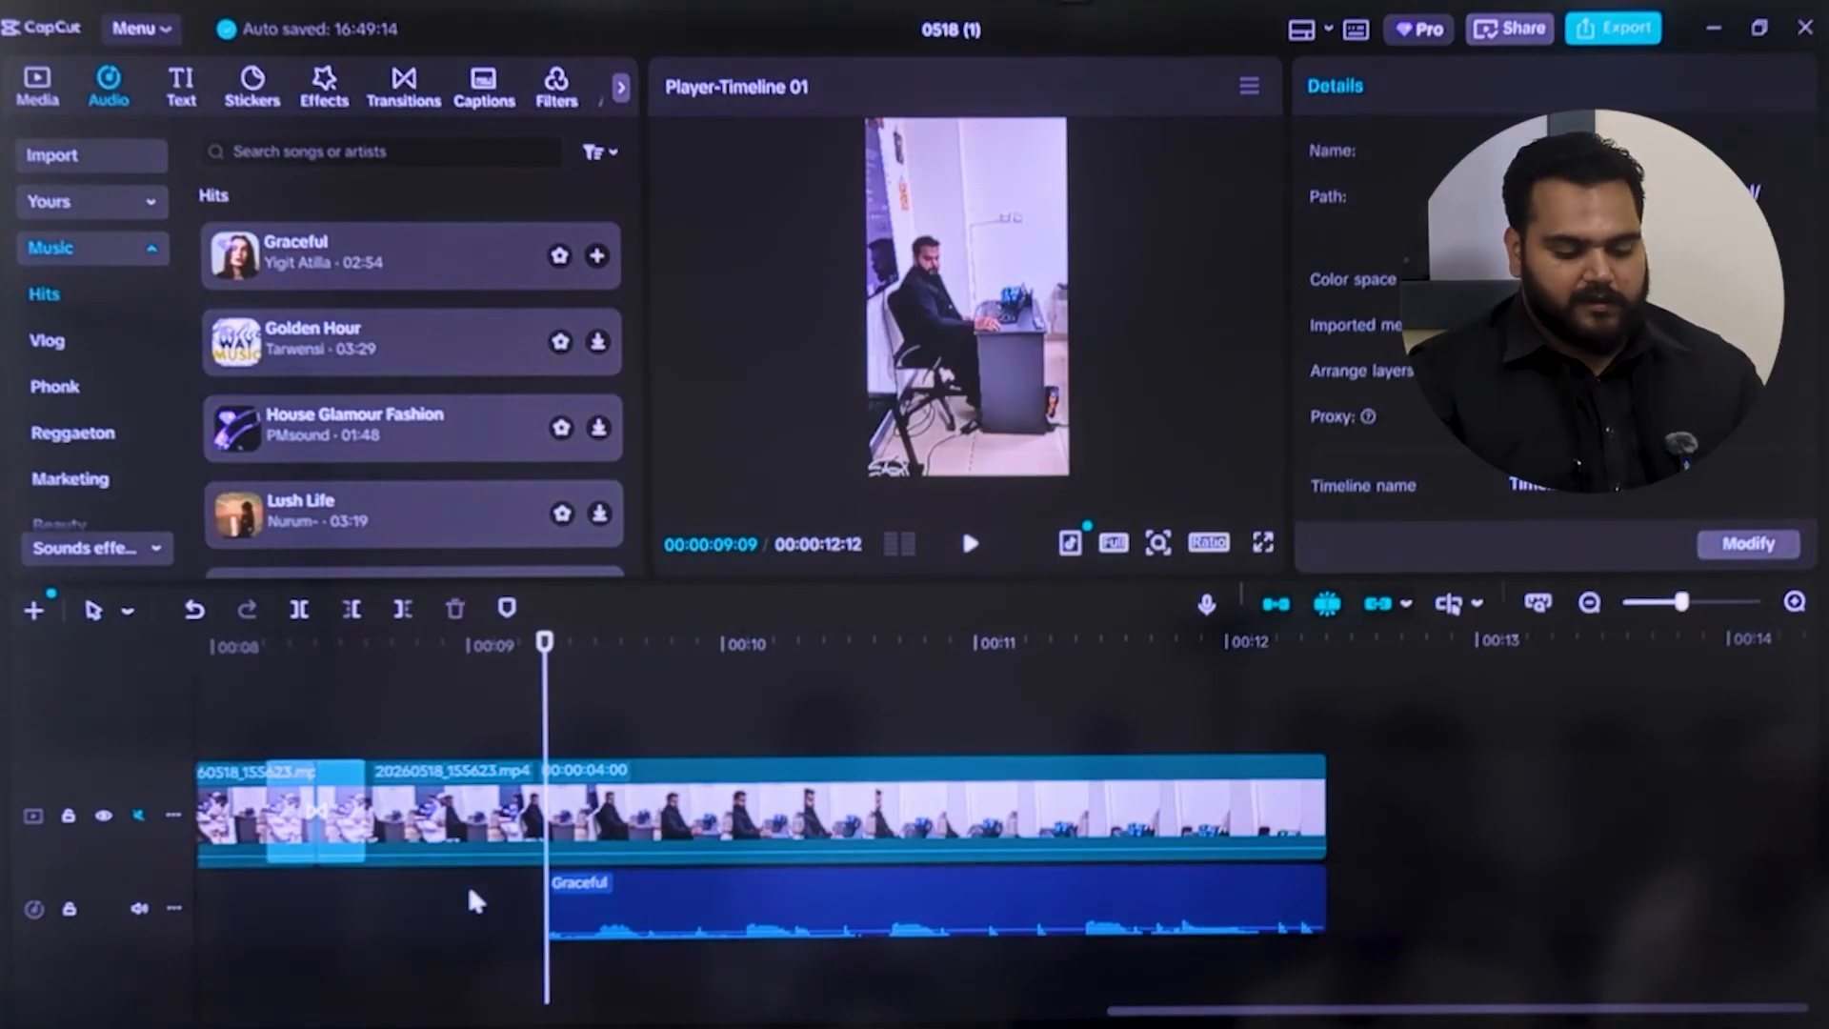
Move the remaining Graceful music segment to the beginning of the timeline
click(685, 907)
right_click(685, 907)
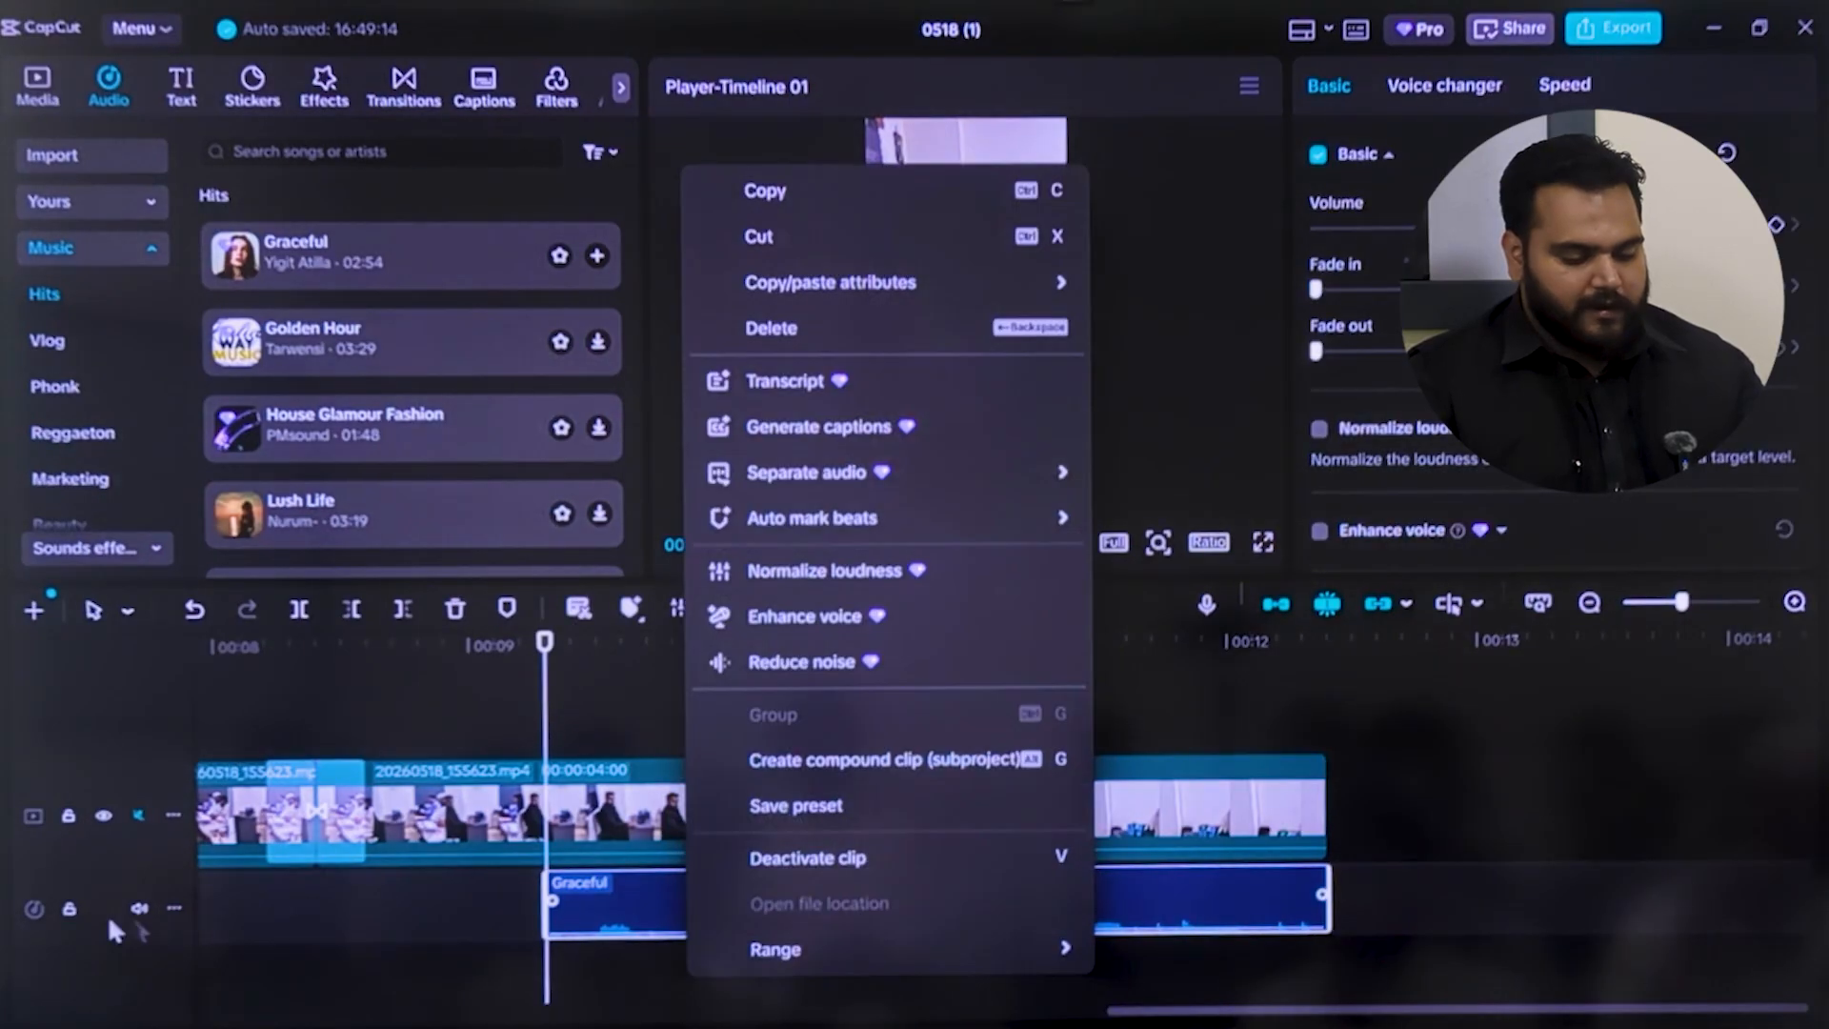
click(551, 905)
drag(551, 905, 318, 894)
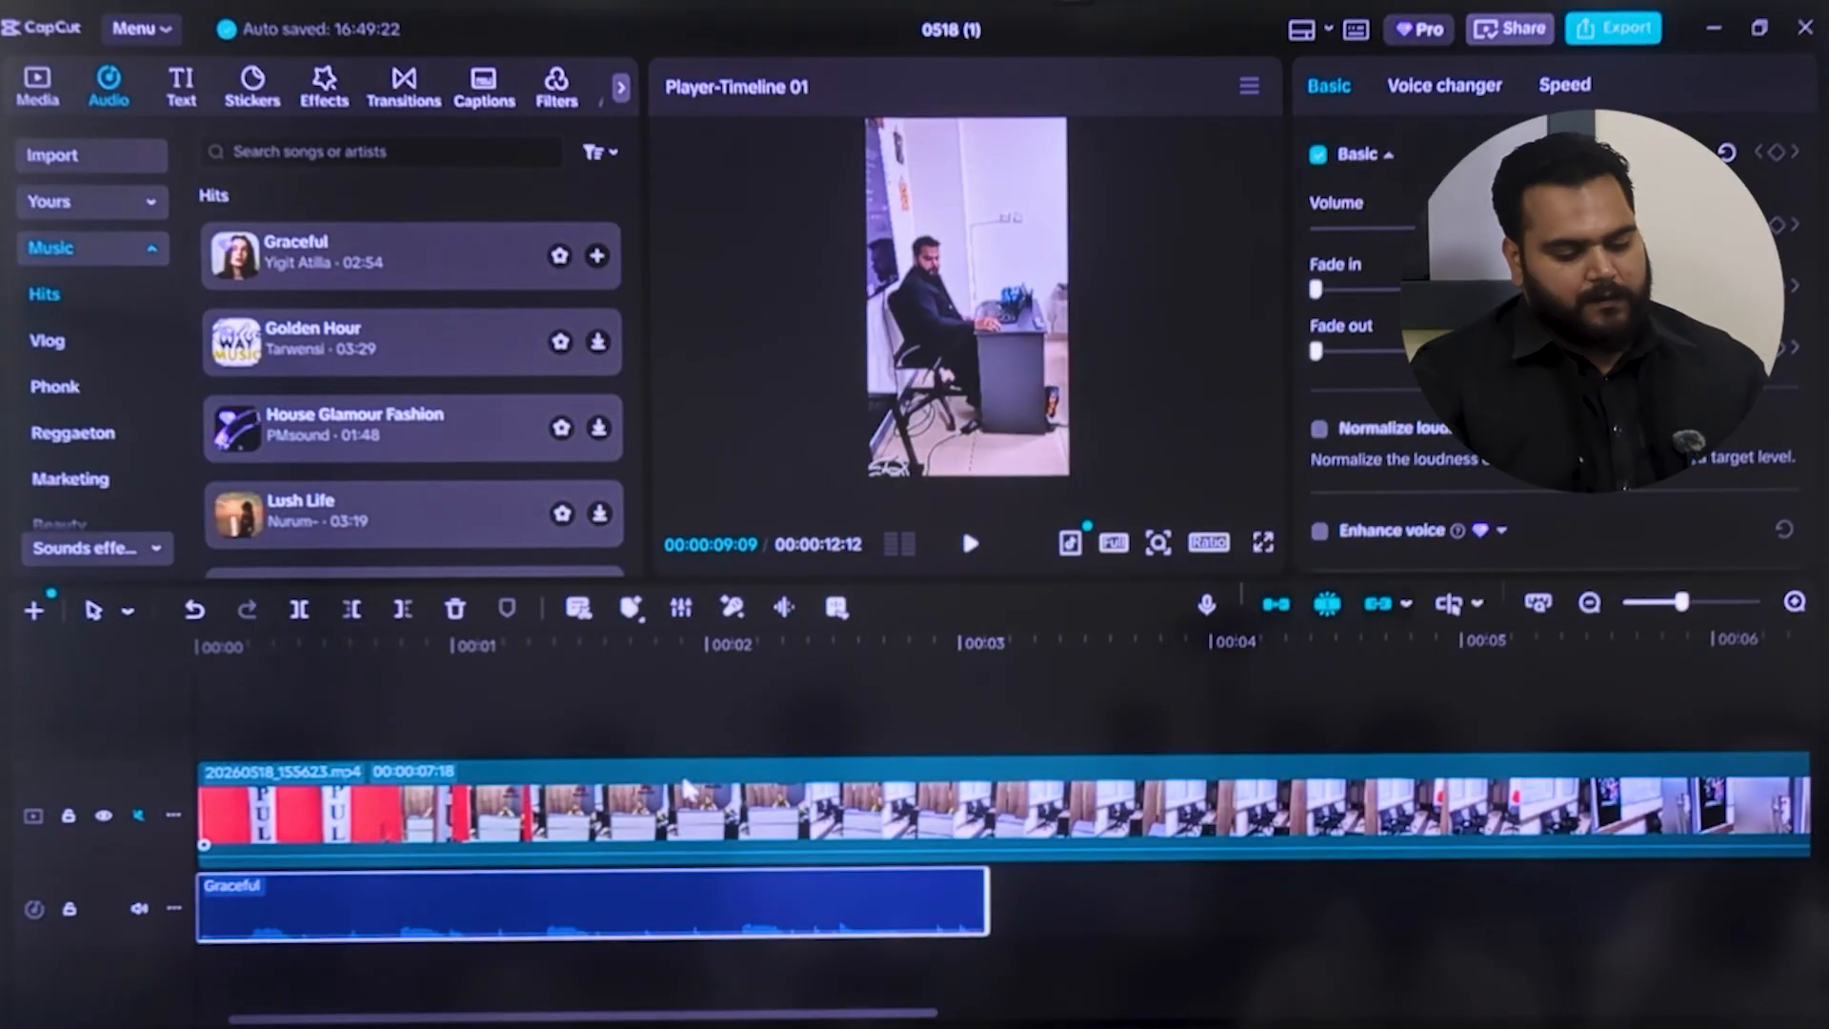
Split the first video clip at 00:00:00:17, while the PULL door sign is still in view
click(709, 810)
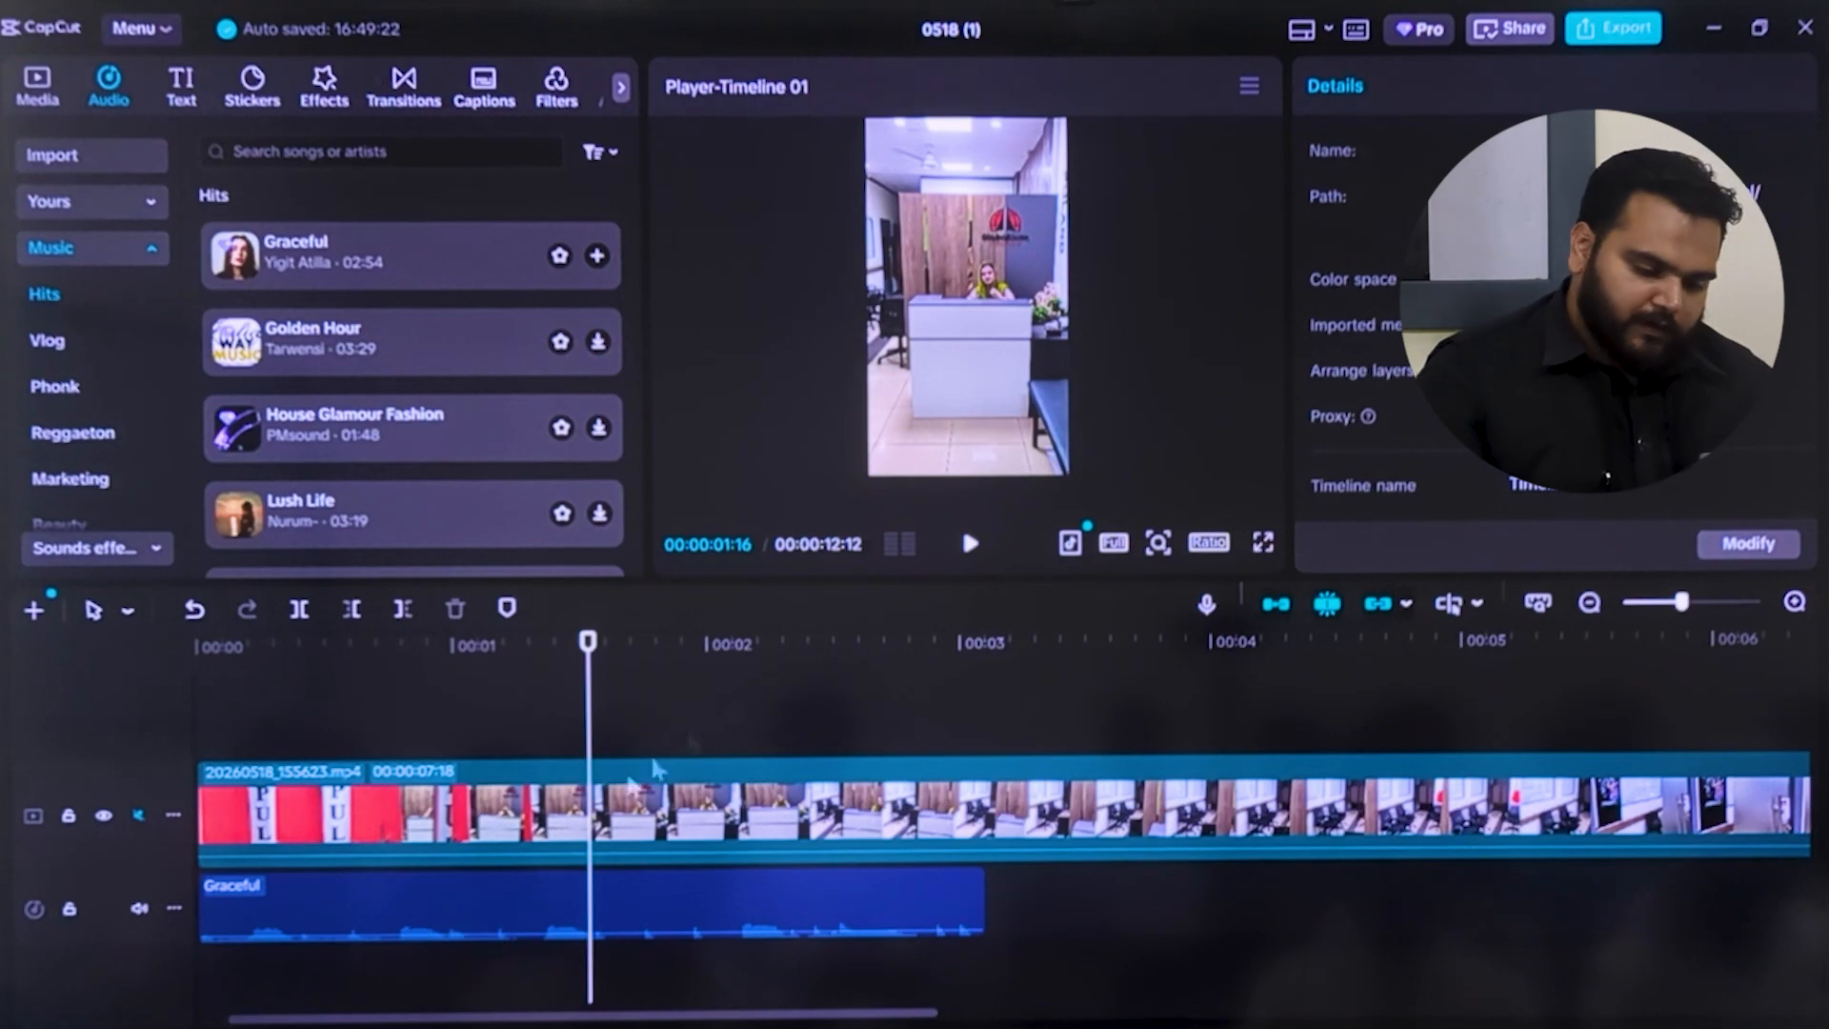
drag(583, 735, 346, 746)
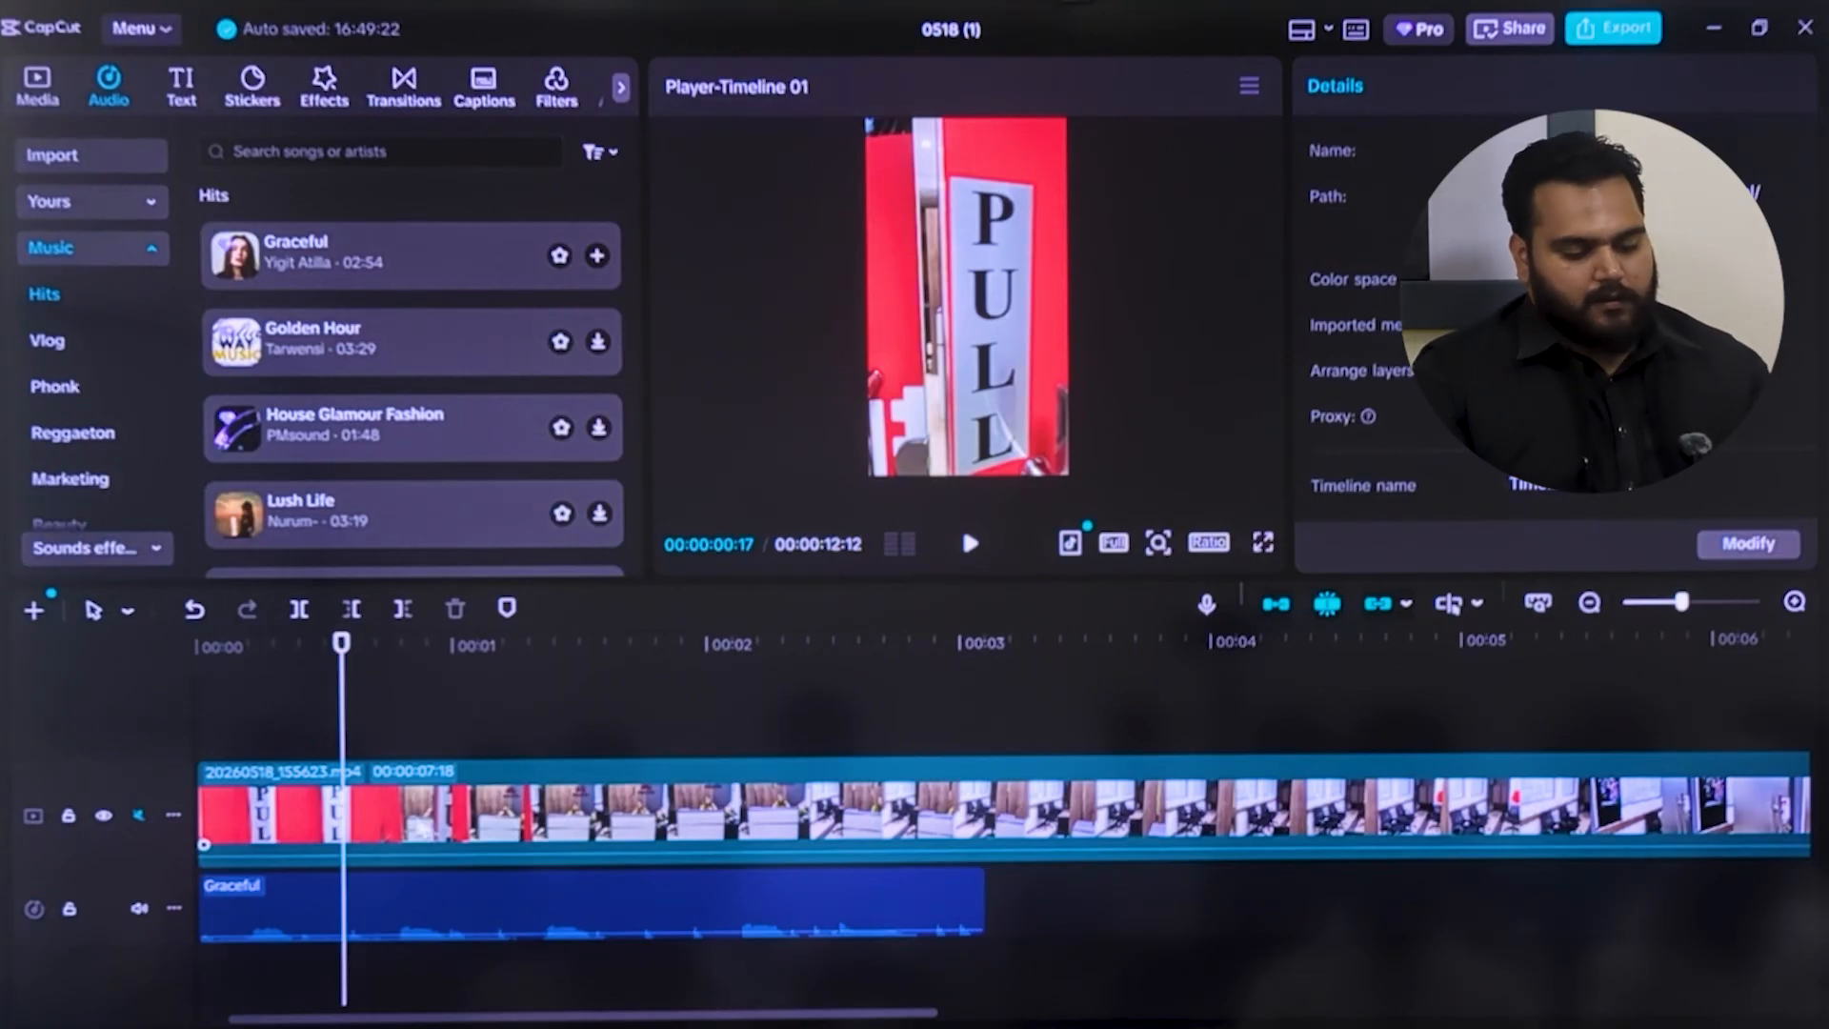
click(416, 825)
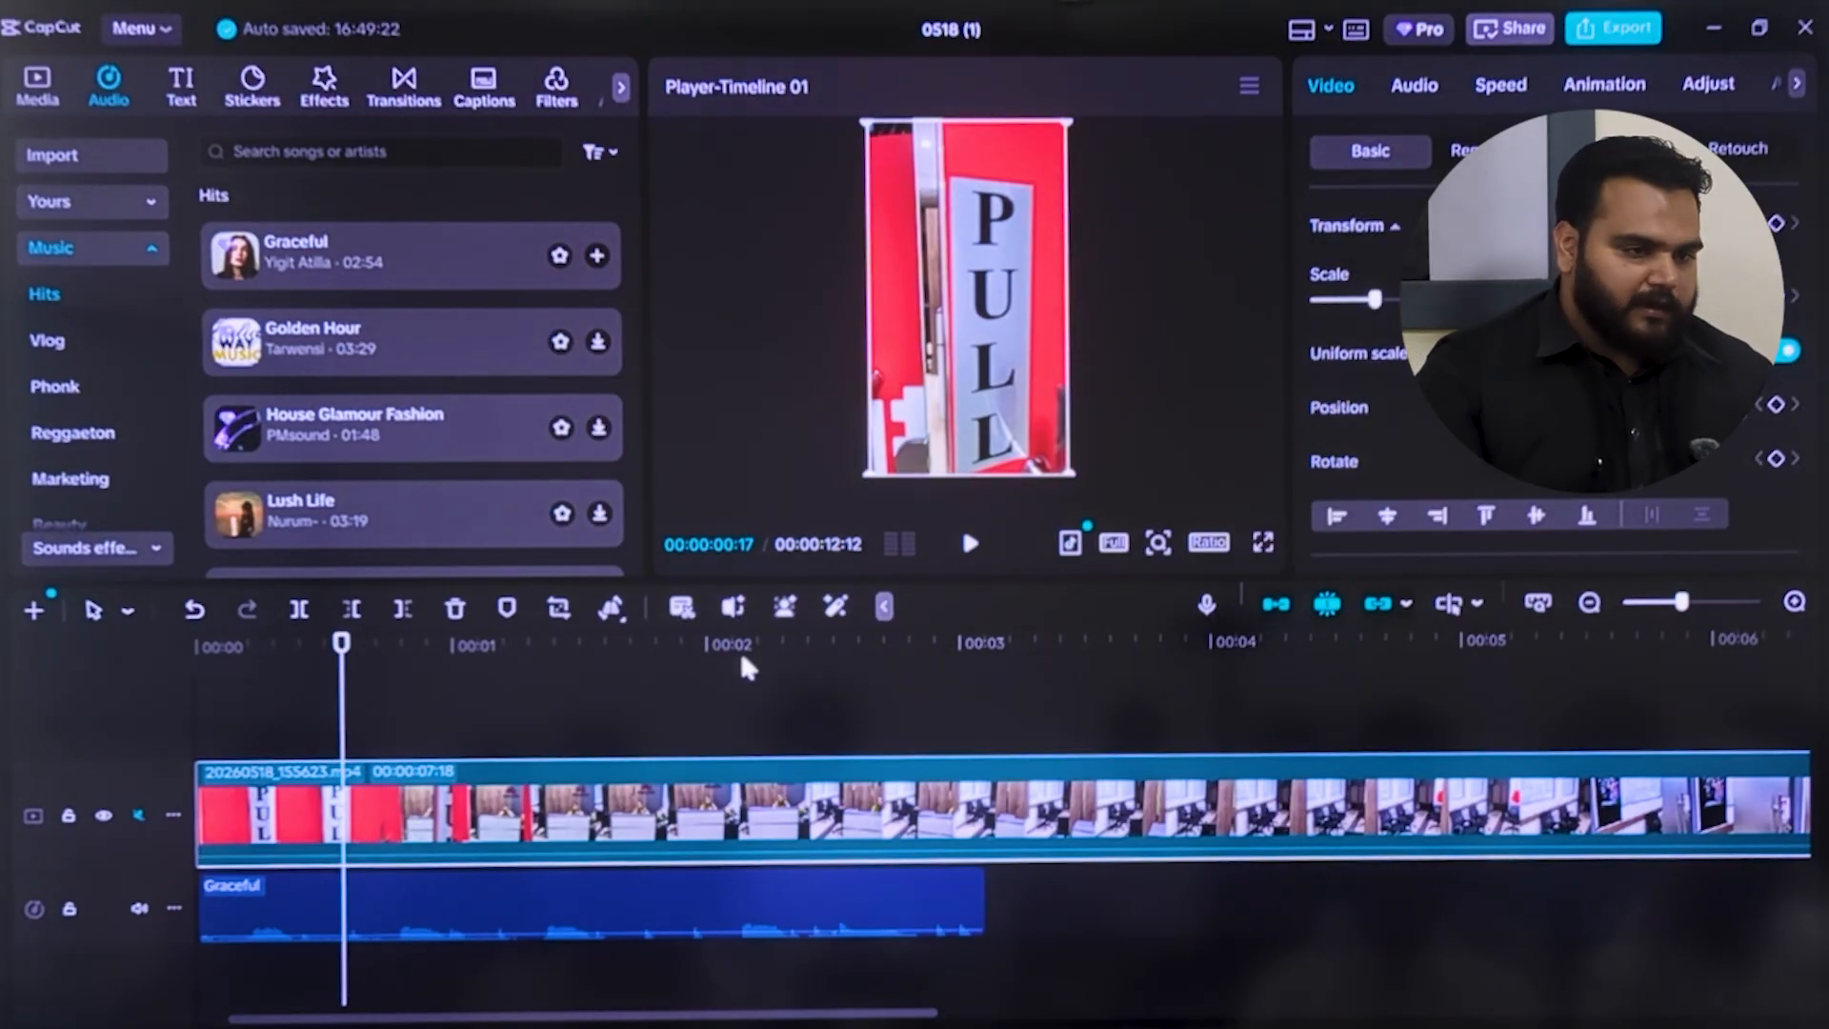
click(300, 612)
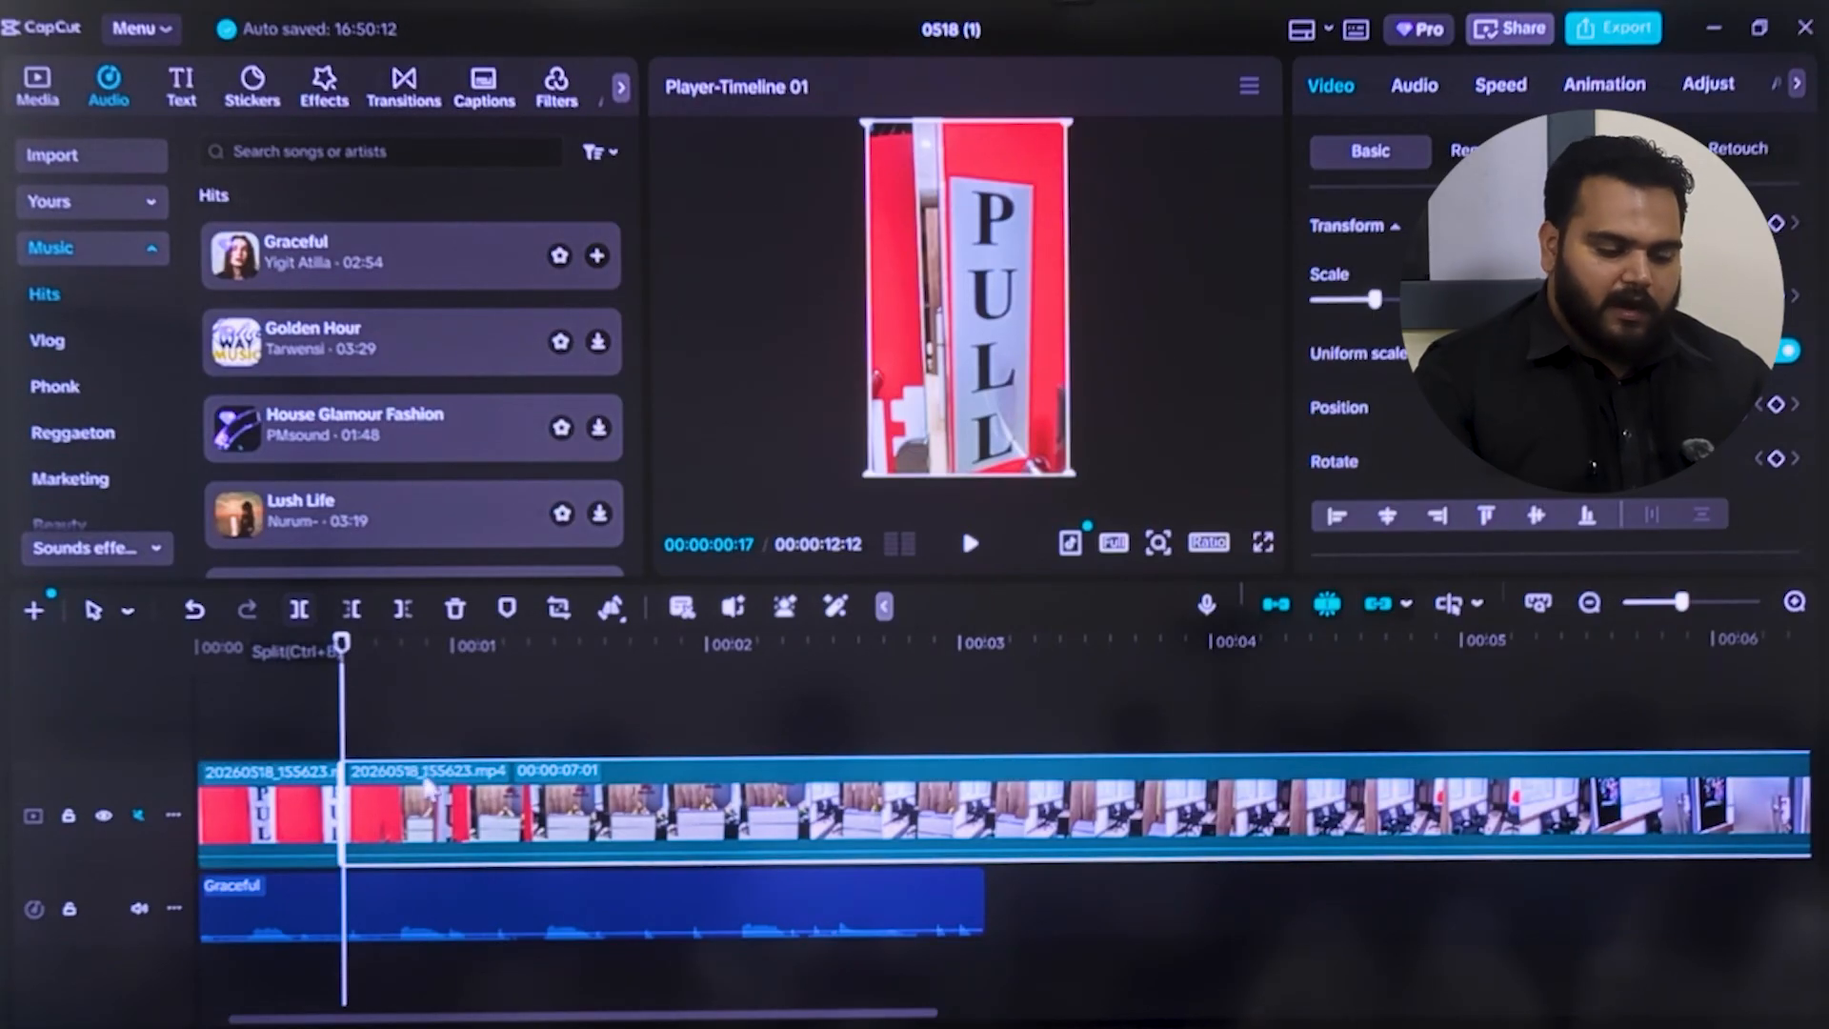
Split the video again at 00:00:02:21 and delete the segment between the two cuts
key(Right)
key(Right)
drag(388, 735, 891, 762)
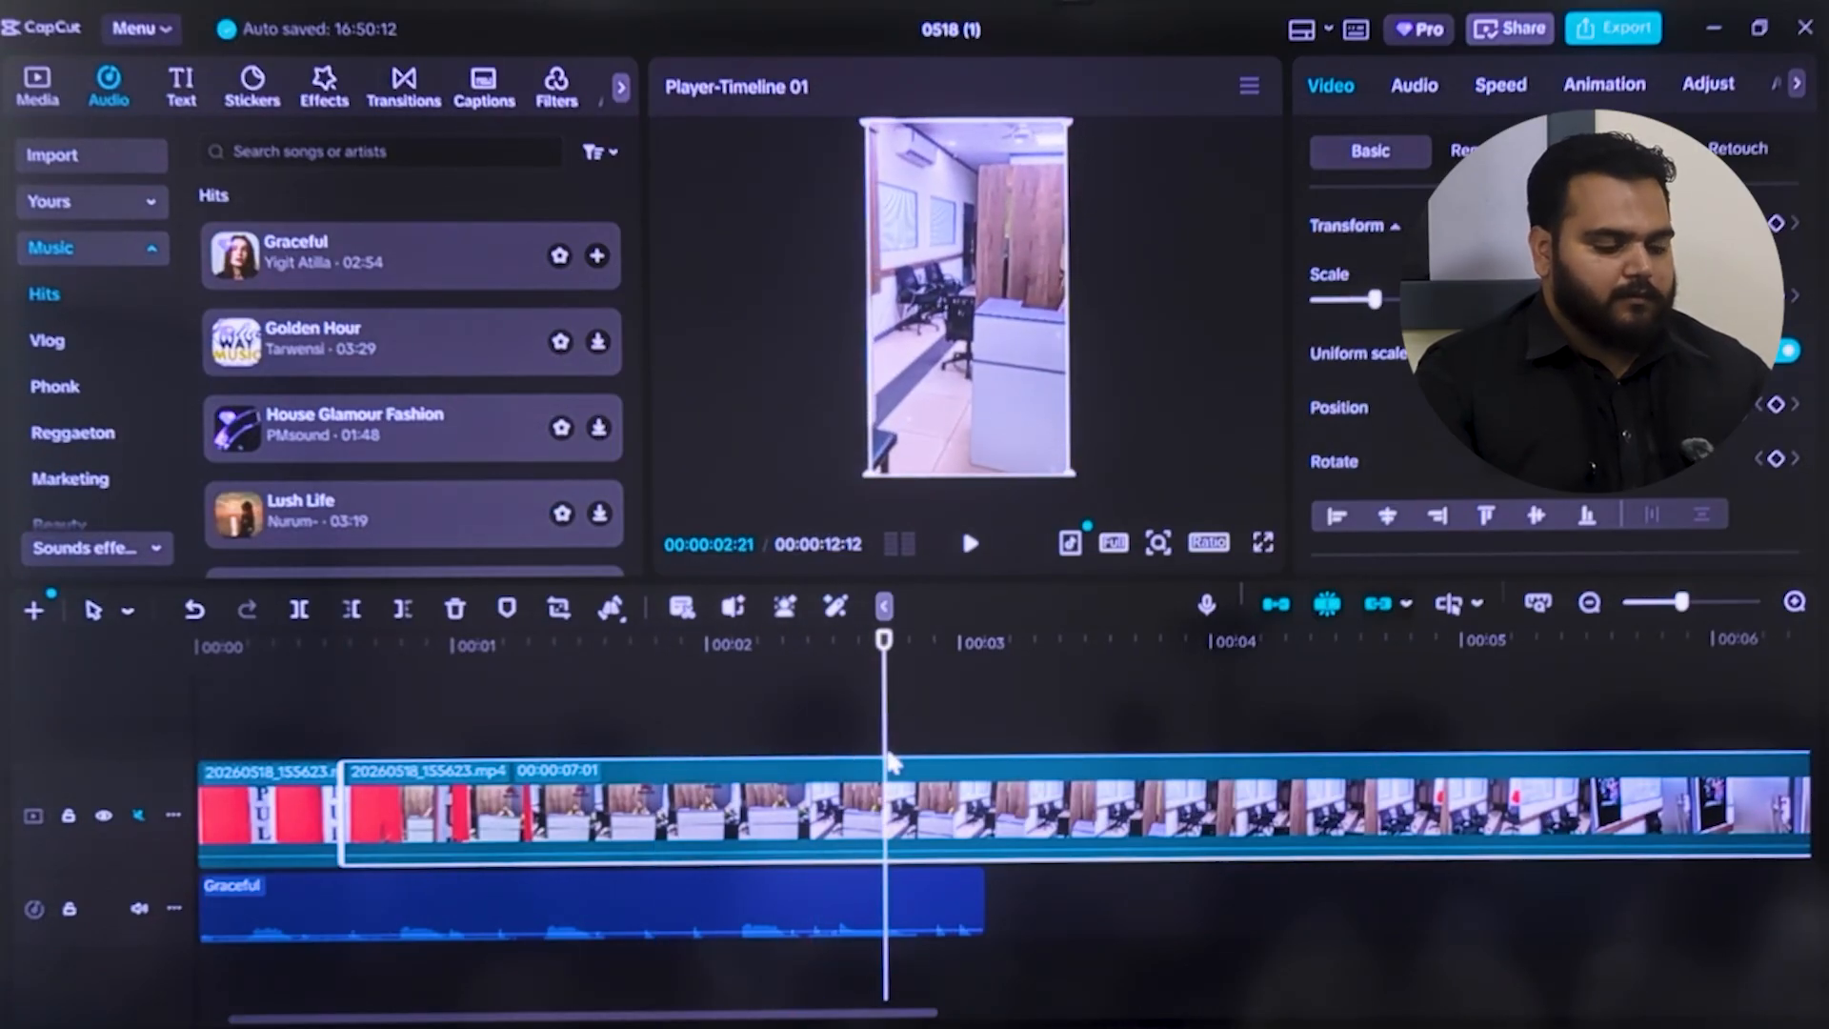
click(297, 612)
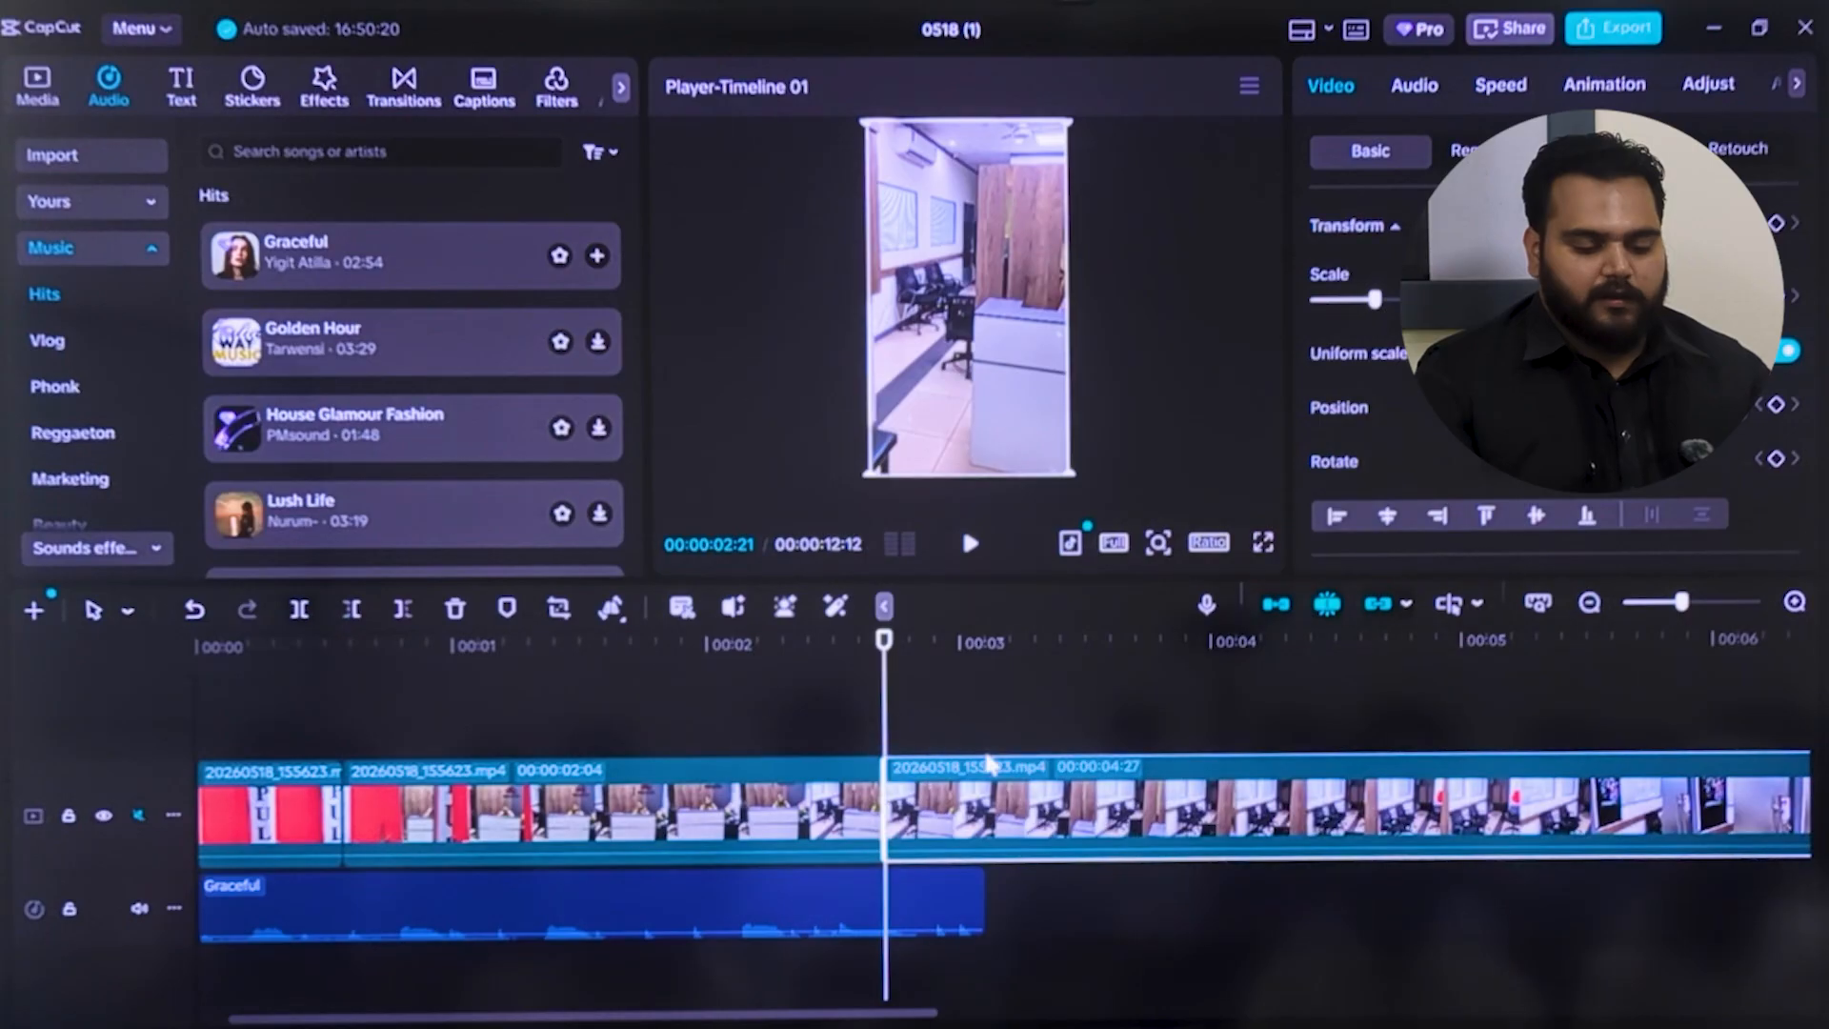
click(669, 821)
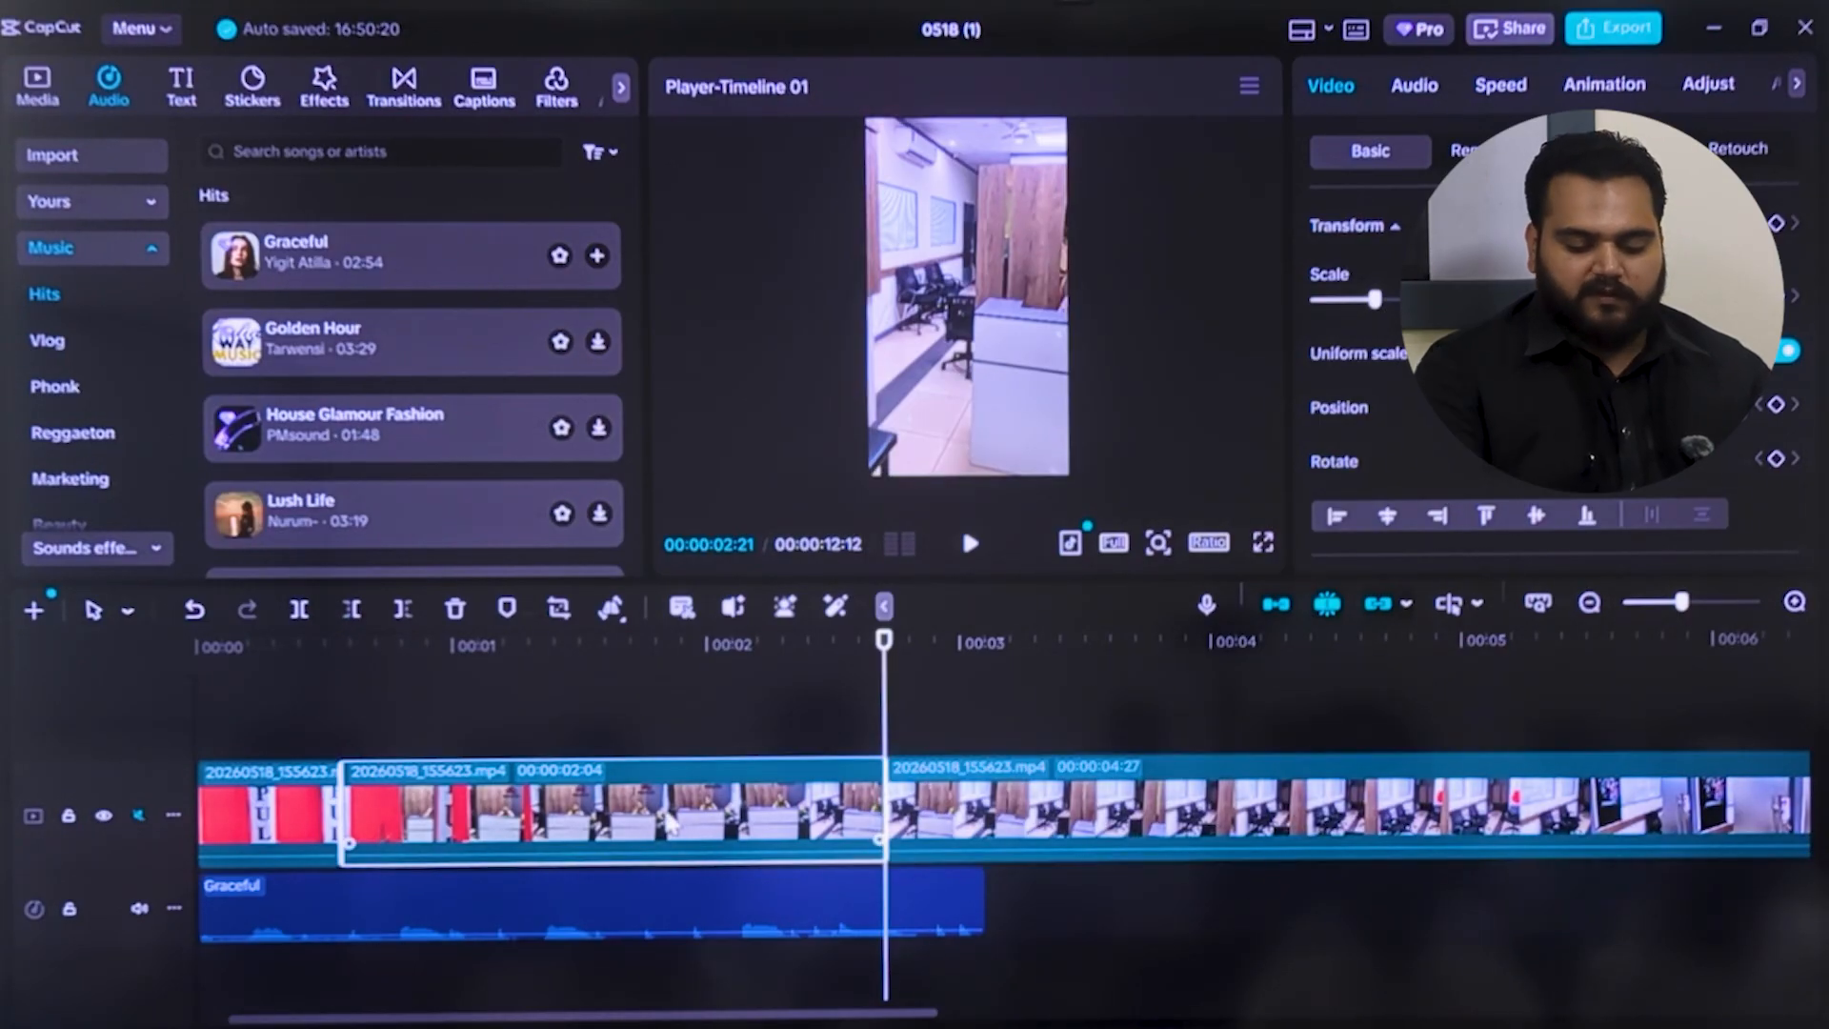
key(Delete)
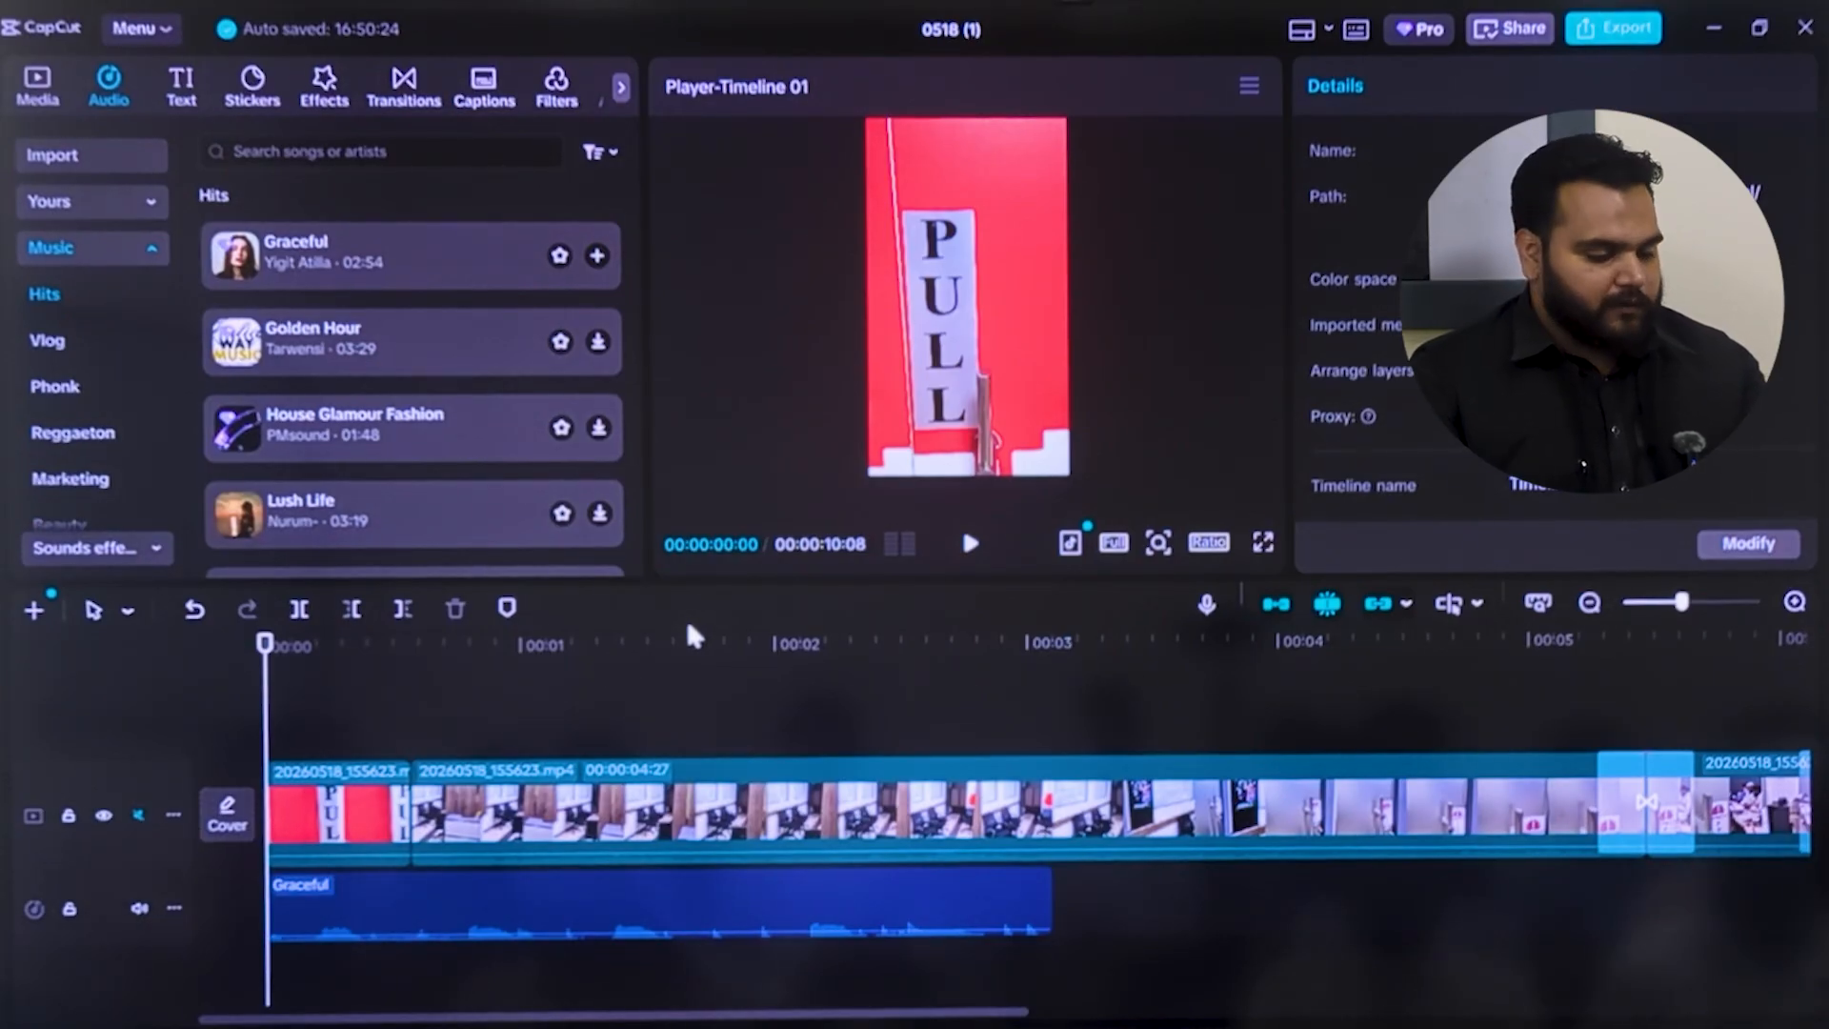
Preview the new cut from the start of the timeline and move the playhead back to 00:00:00:14
click(971, 543)
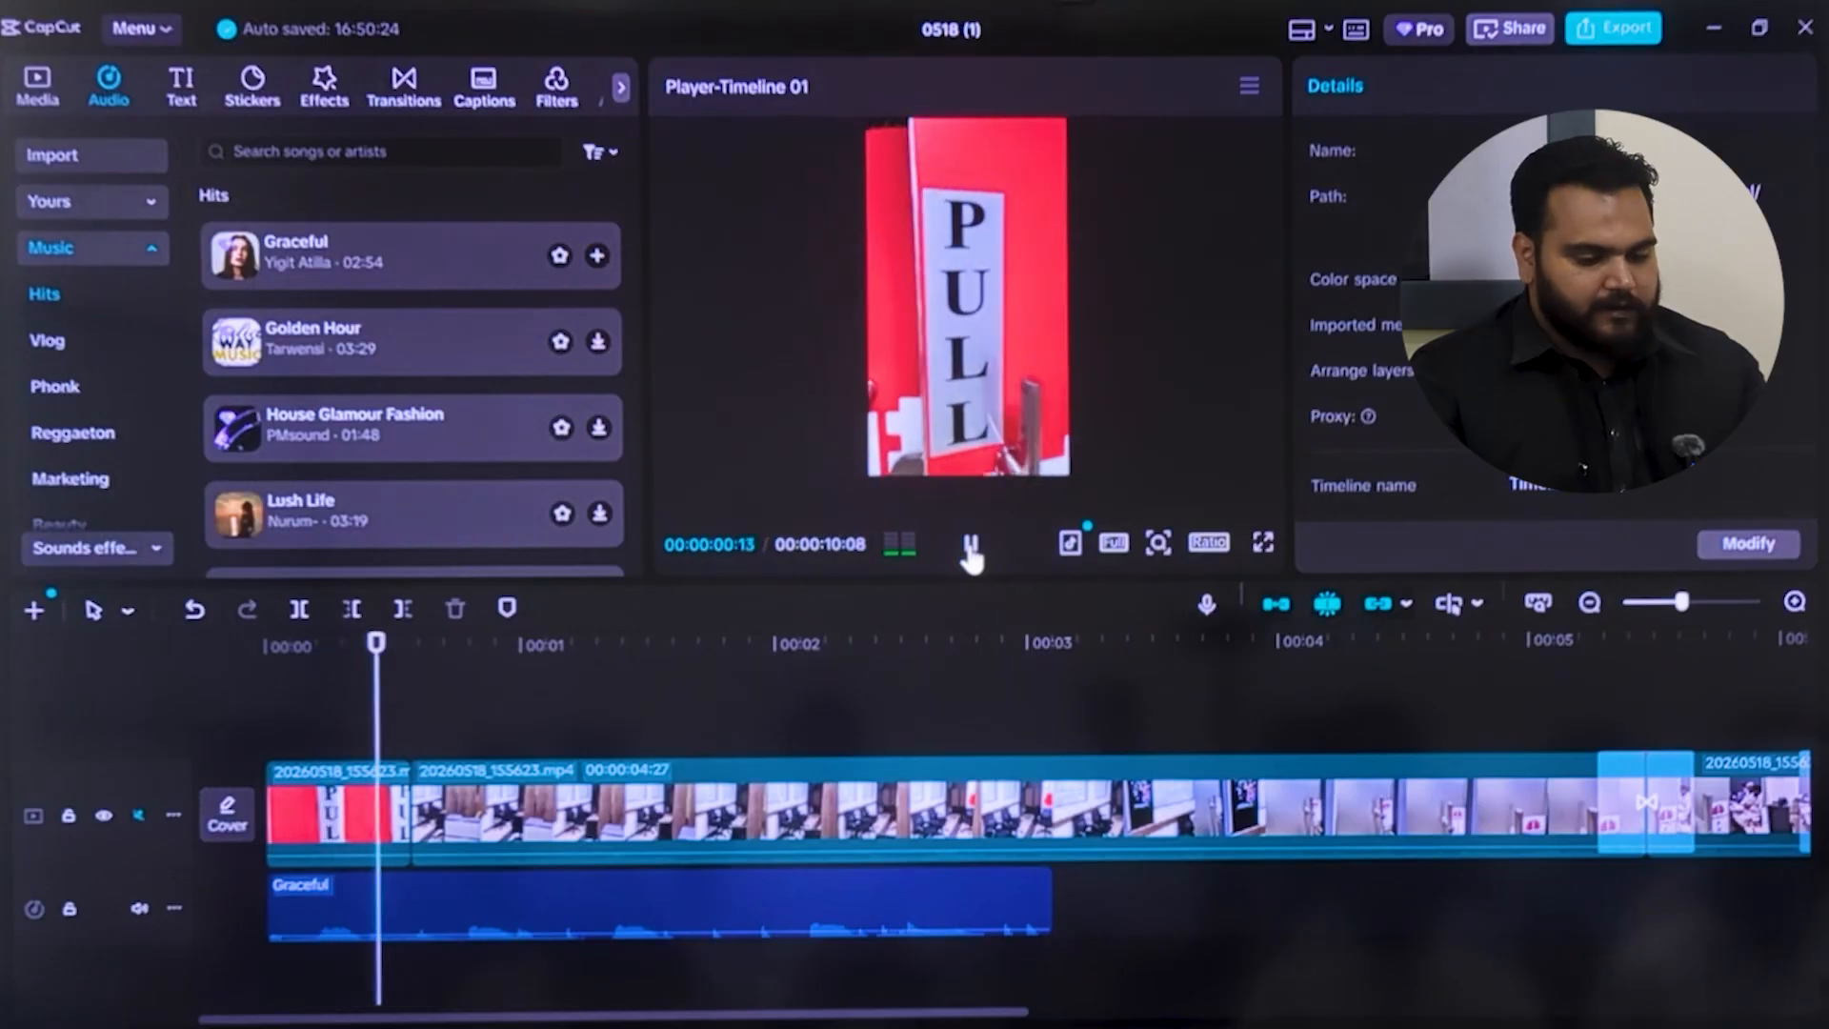
click(971, 545)
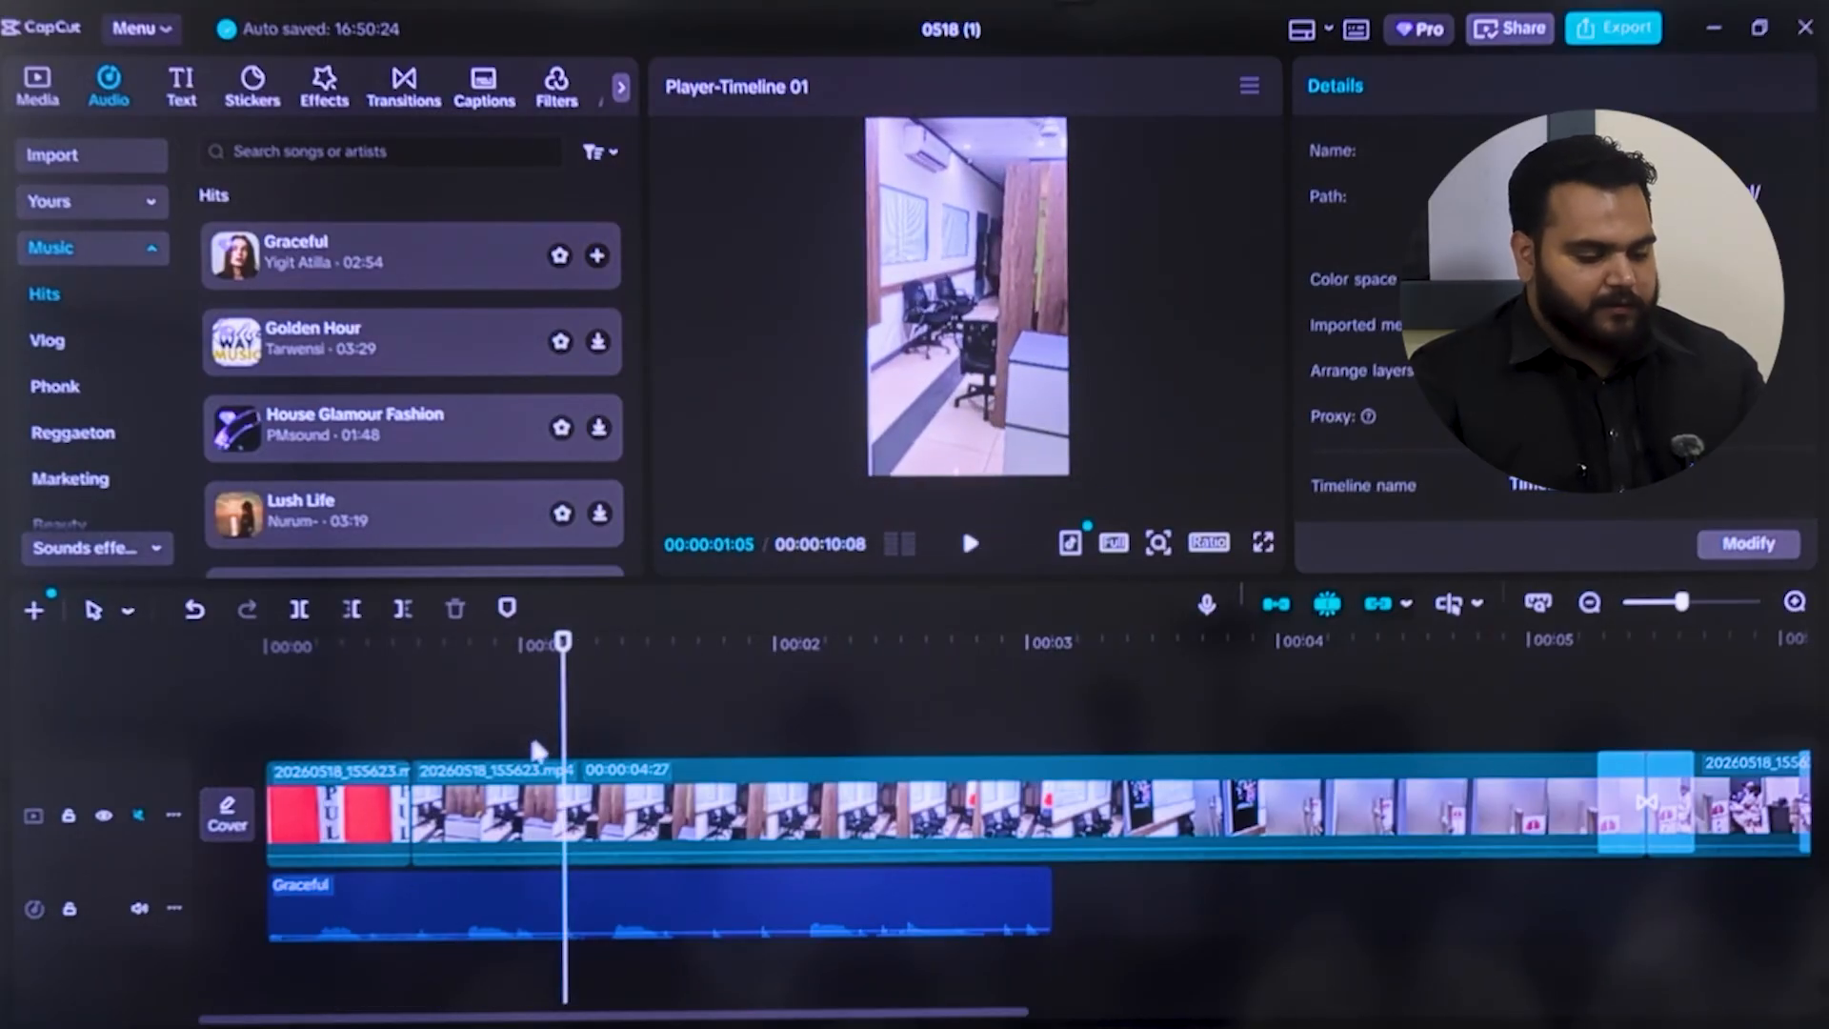
drag(563, 643, 385, 643)
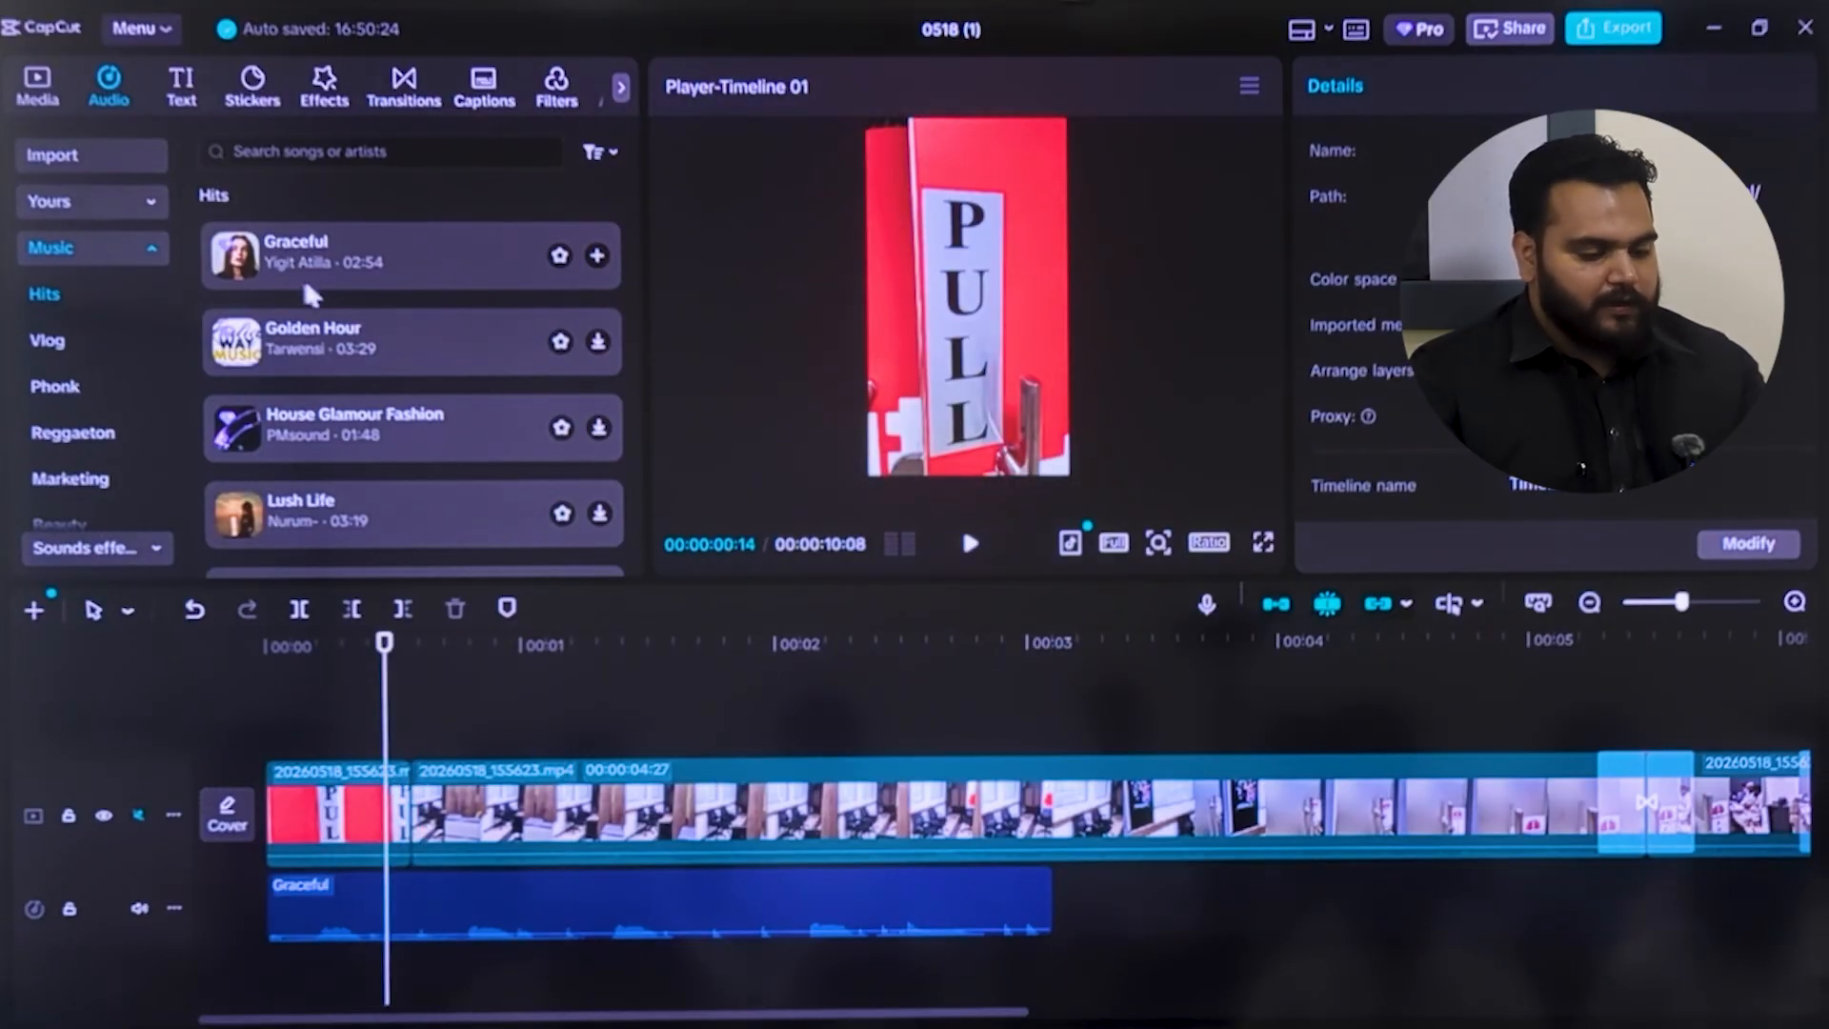
Add the trending Heatwave Flash transition between the first two clips and preview it from 00:00:00:04
click(406, 85)
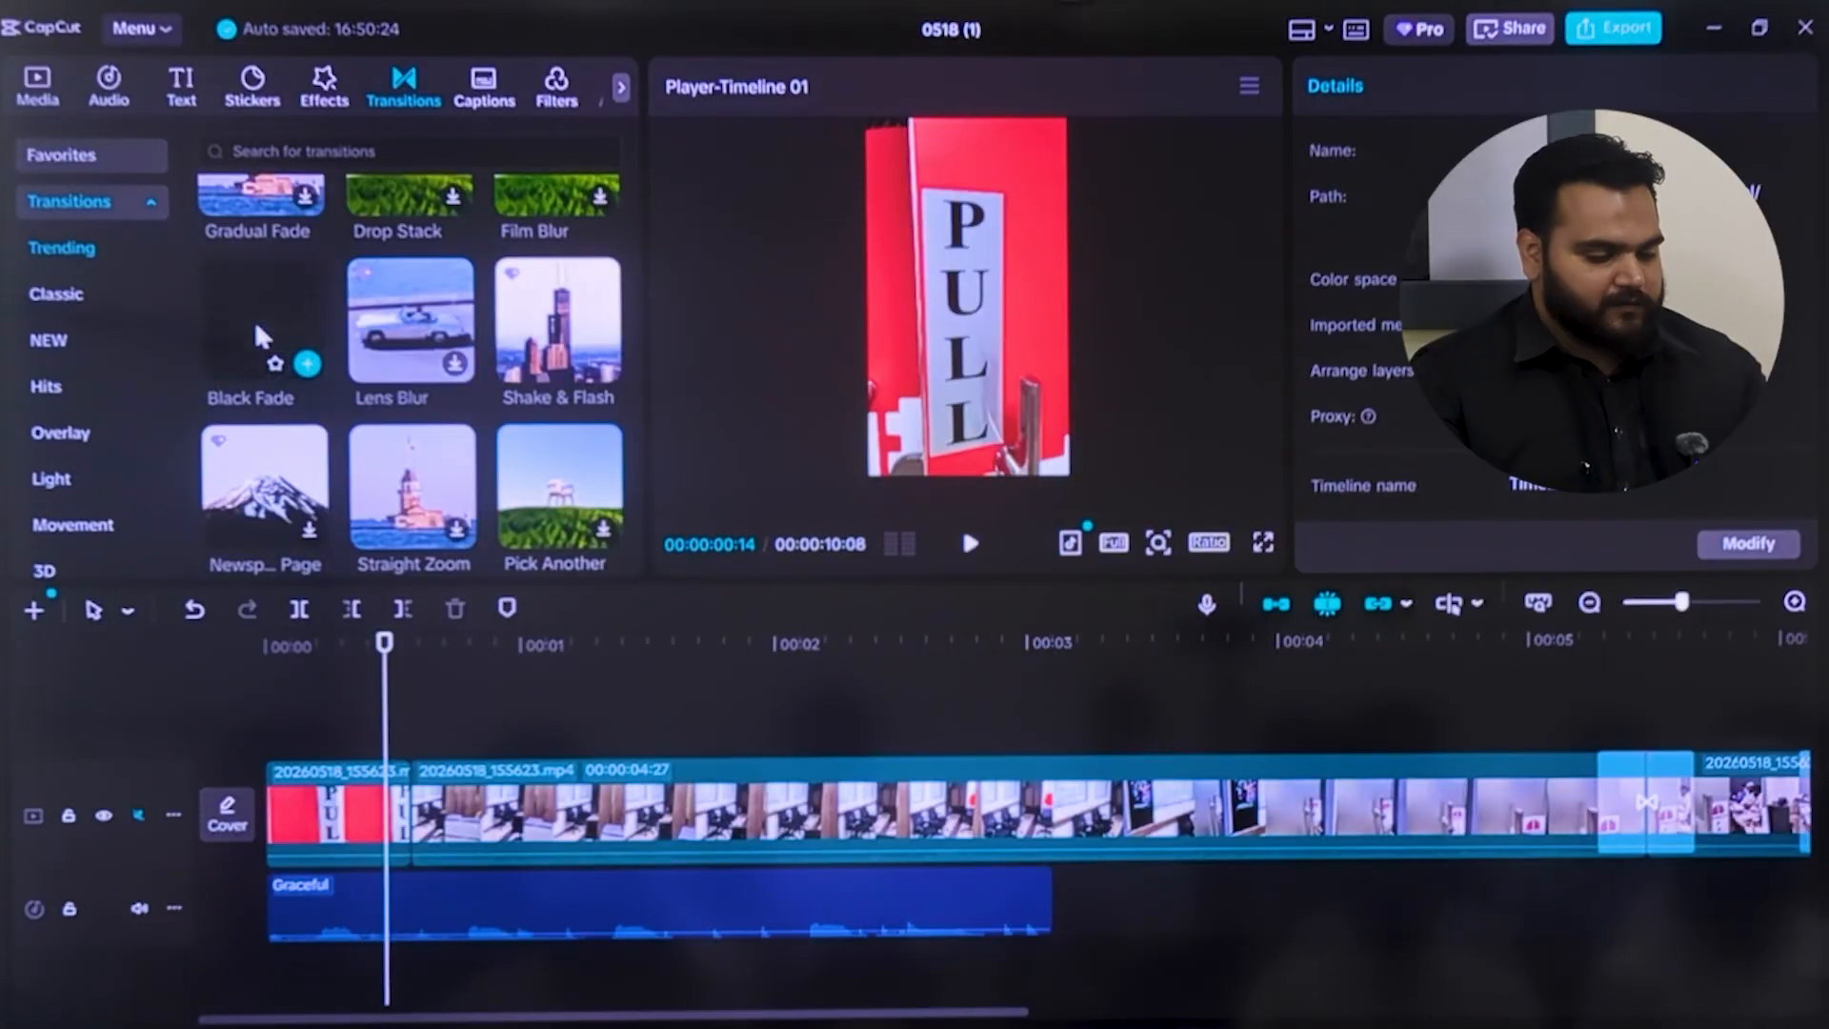
scroll(404, 381, down, 3)
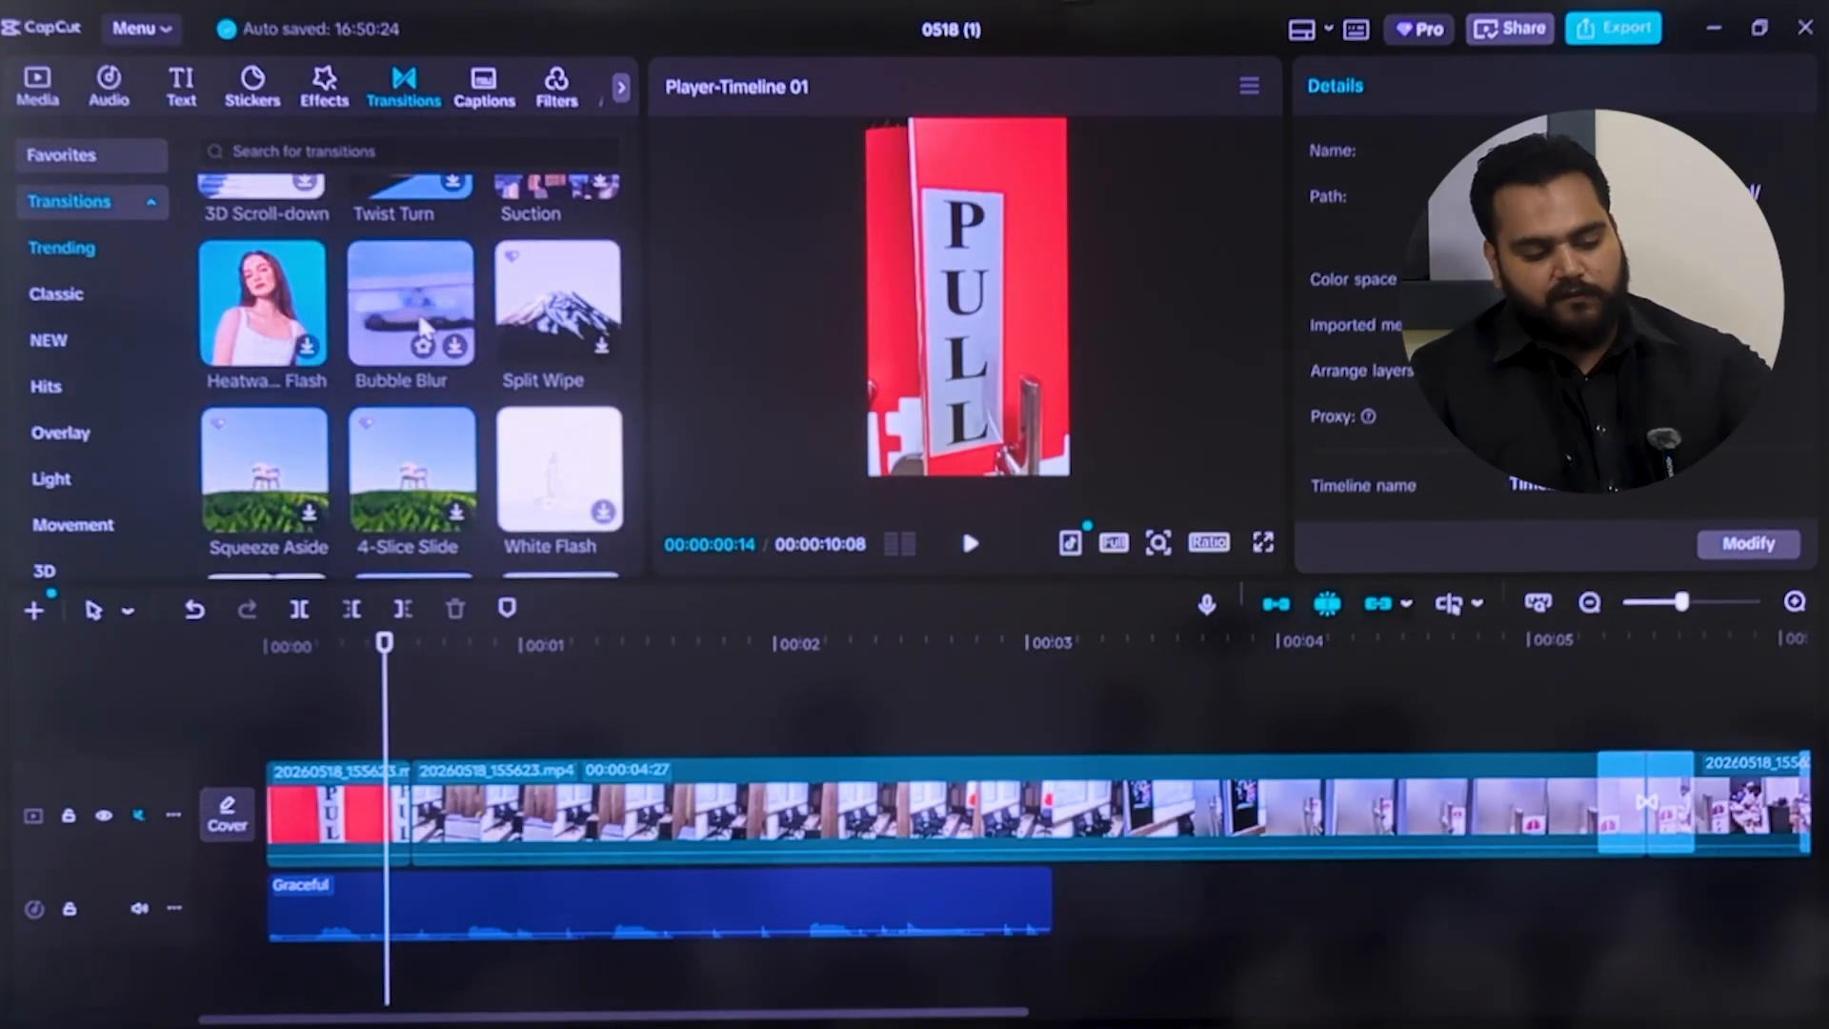
click(286, 301)
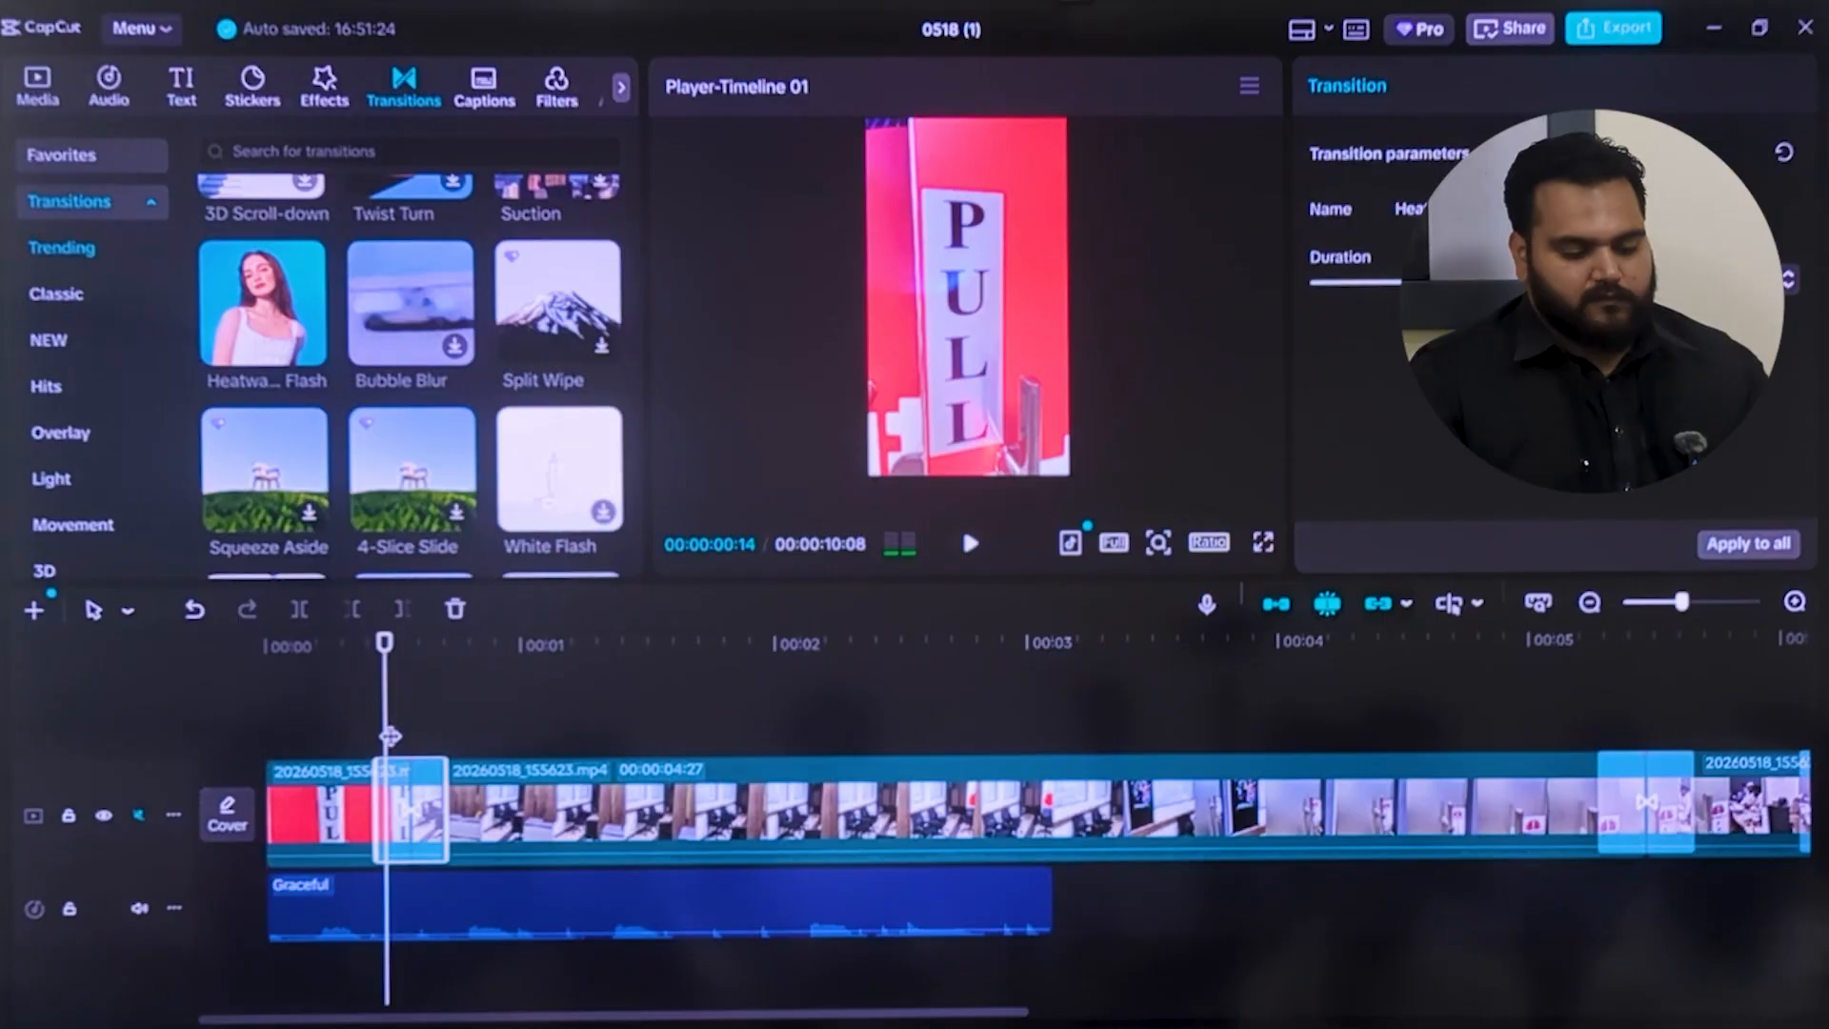
drag(389, 737, 303, 658)
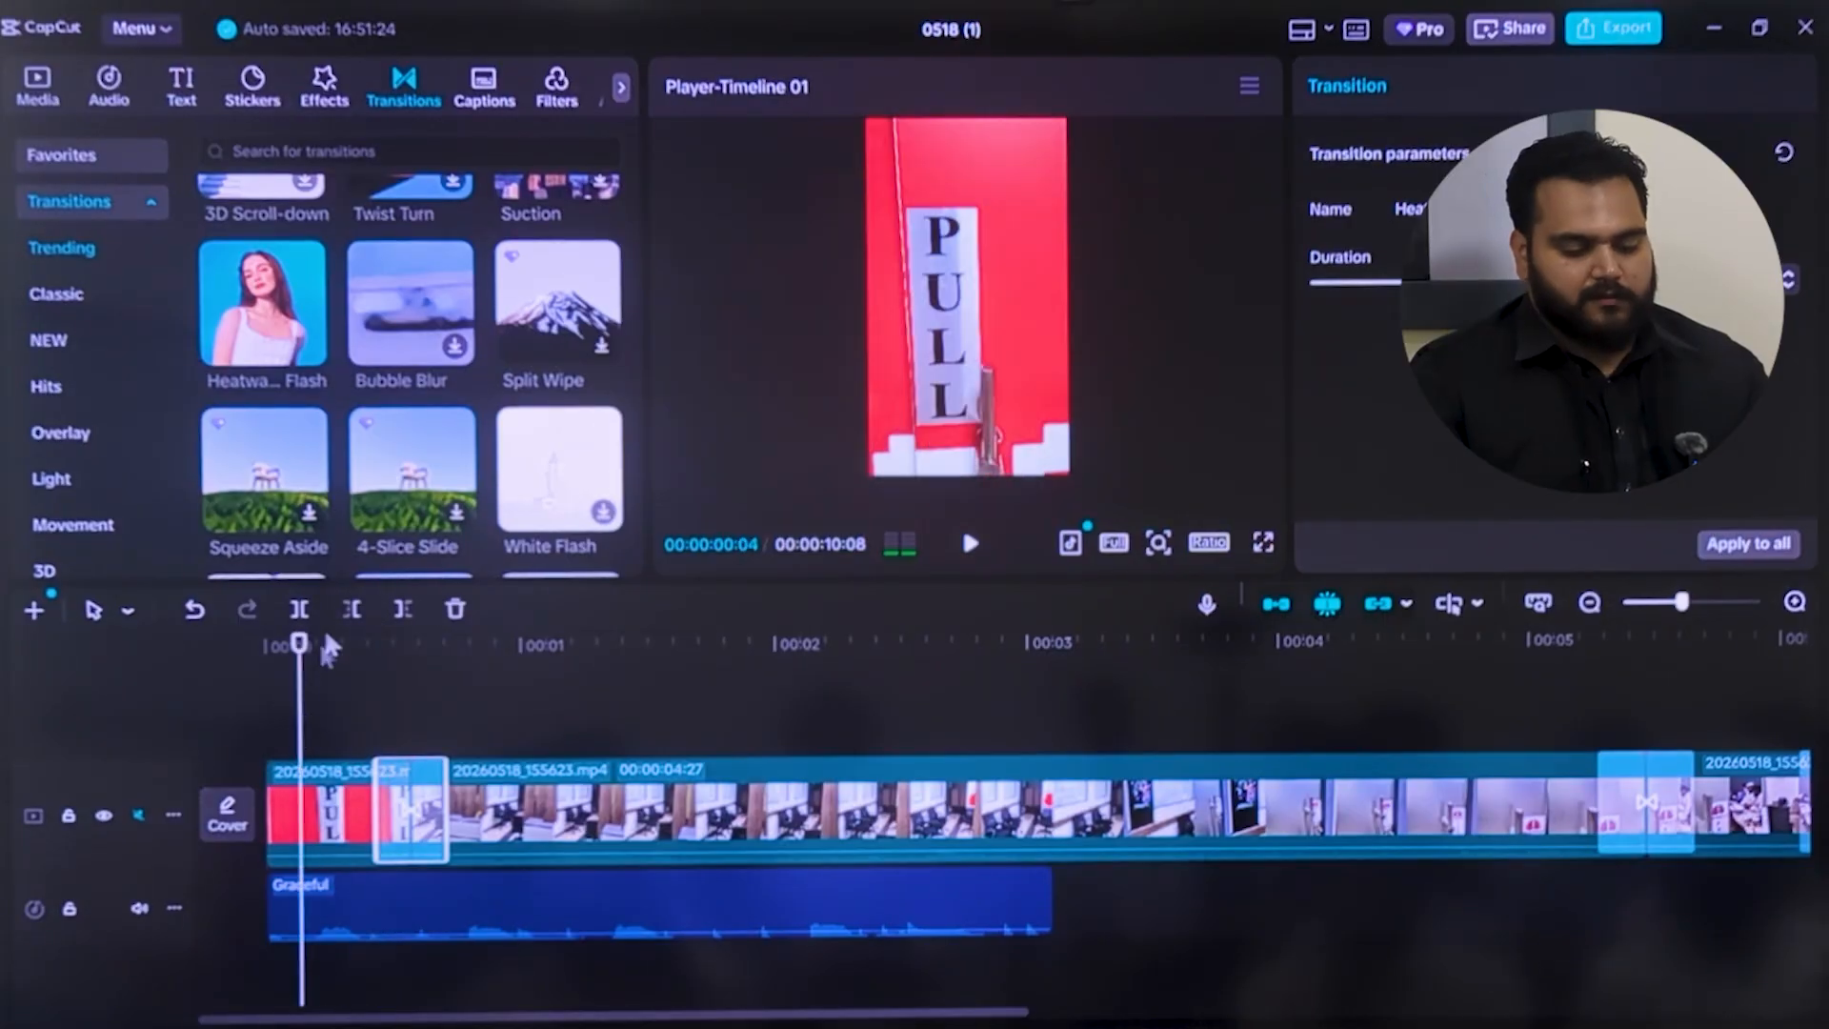
click(970, 541)
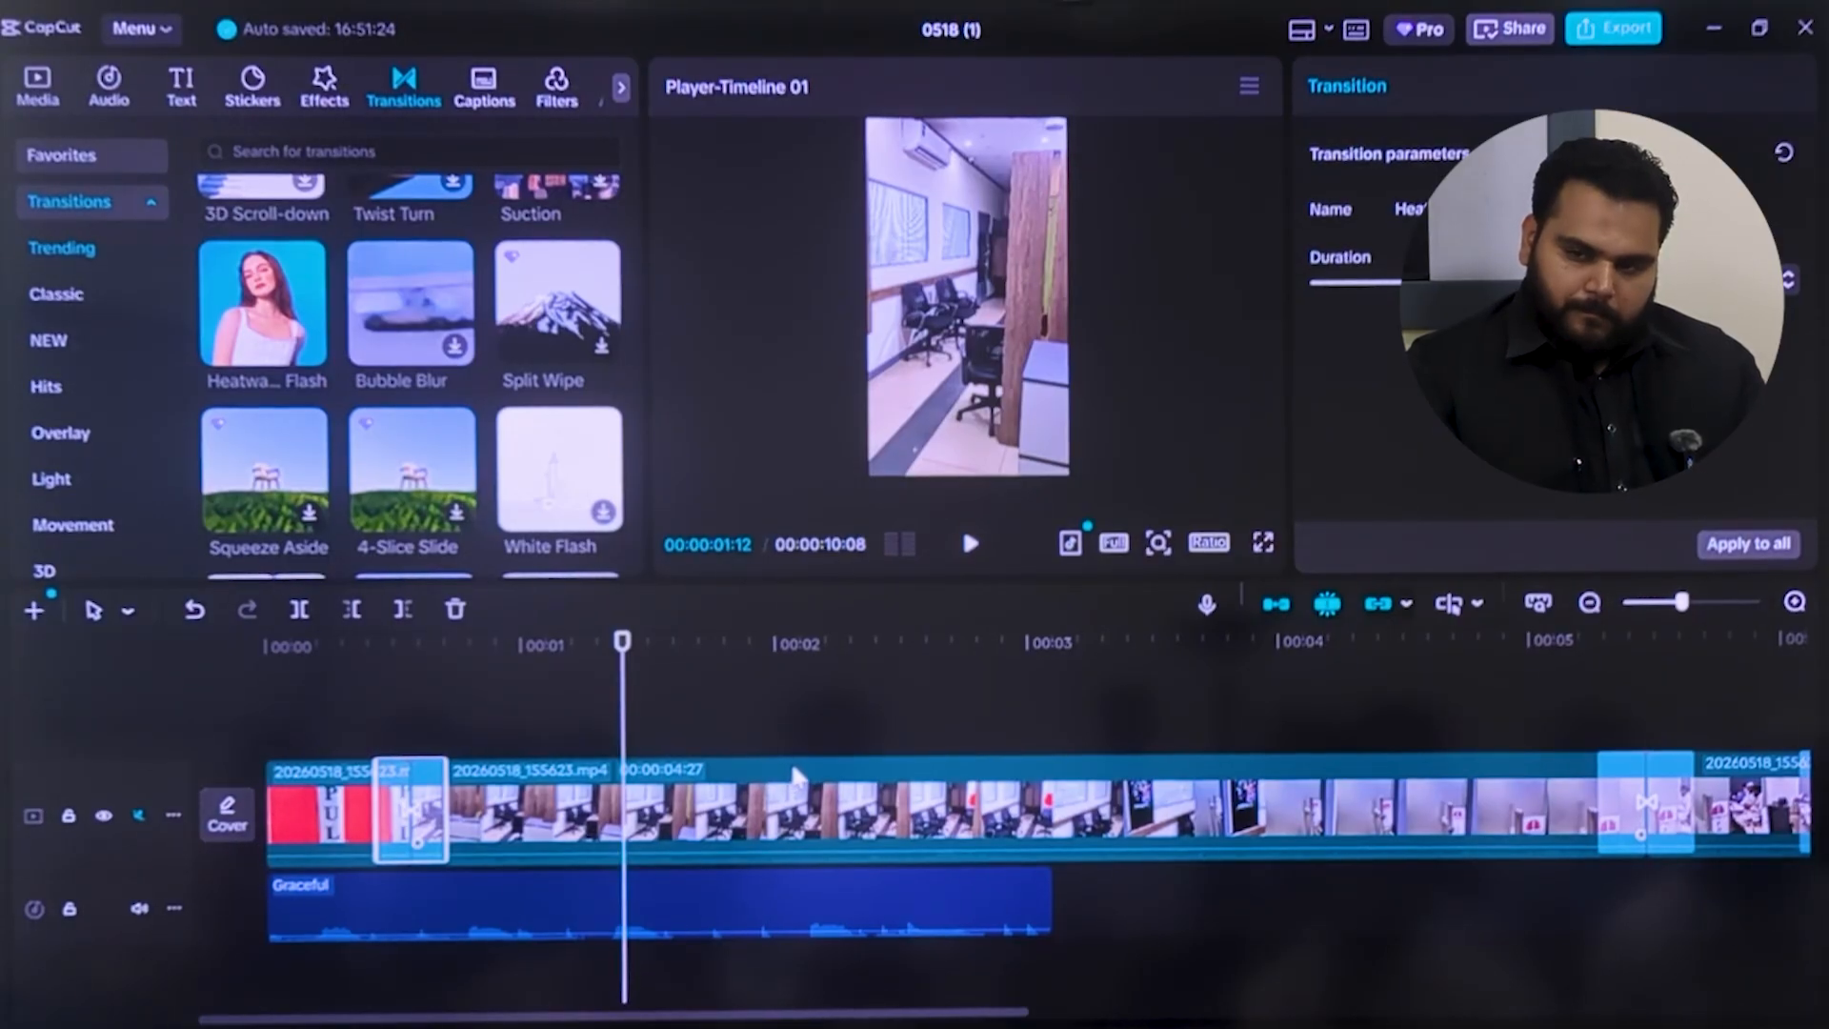
Split the second clip at 00:00:01:24 and 00:00:02:16 and move the segment between the cuts directly in front of the last clip
click(823, 815)
drag(626, 742, 725, 743)
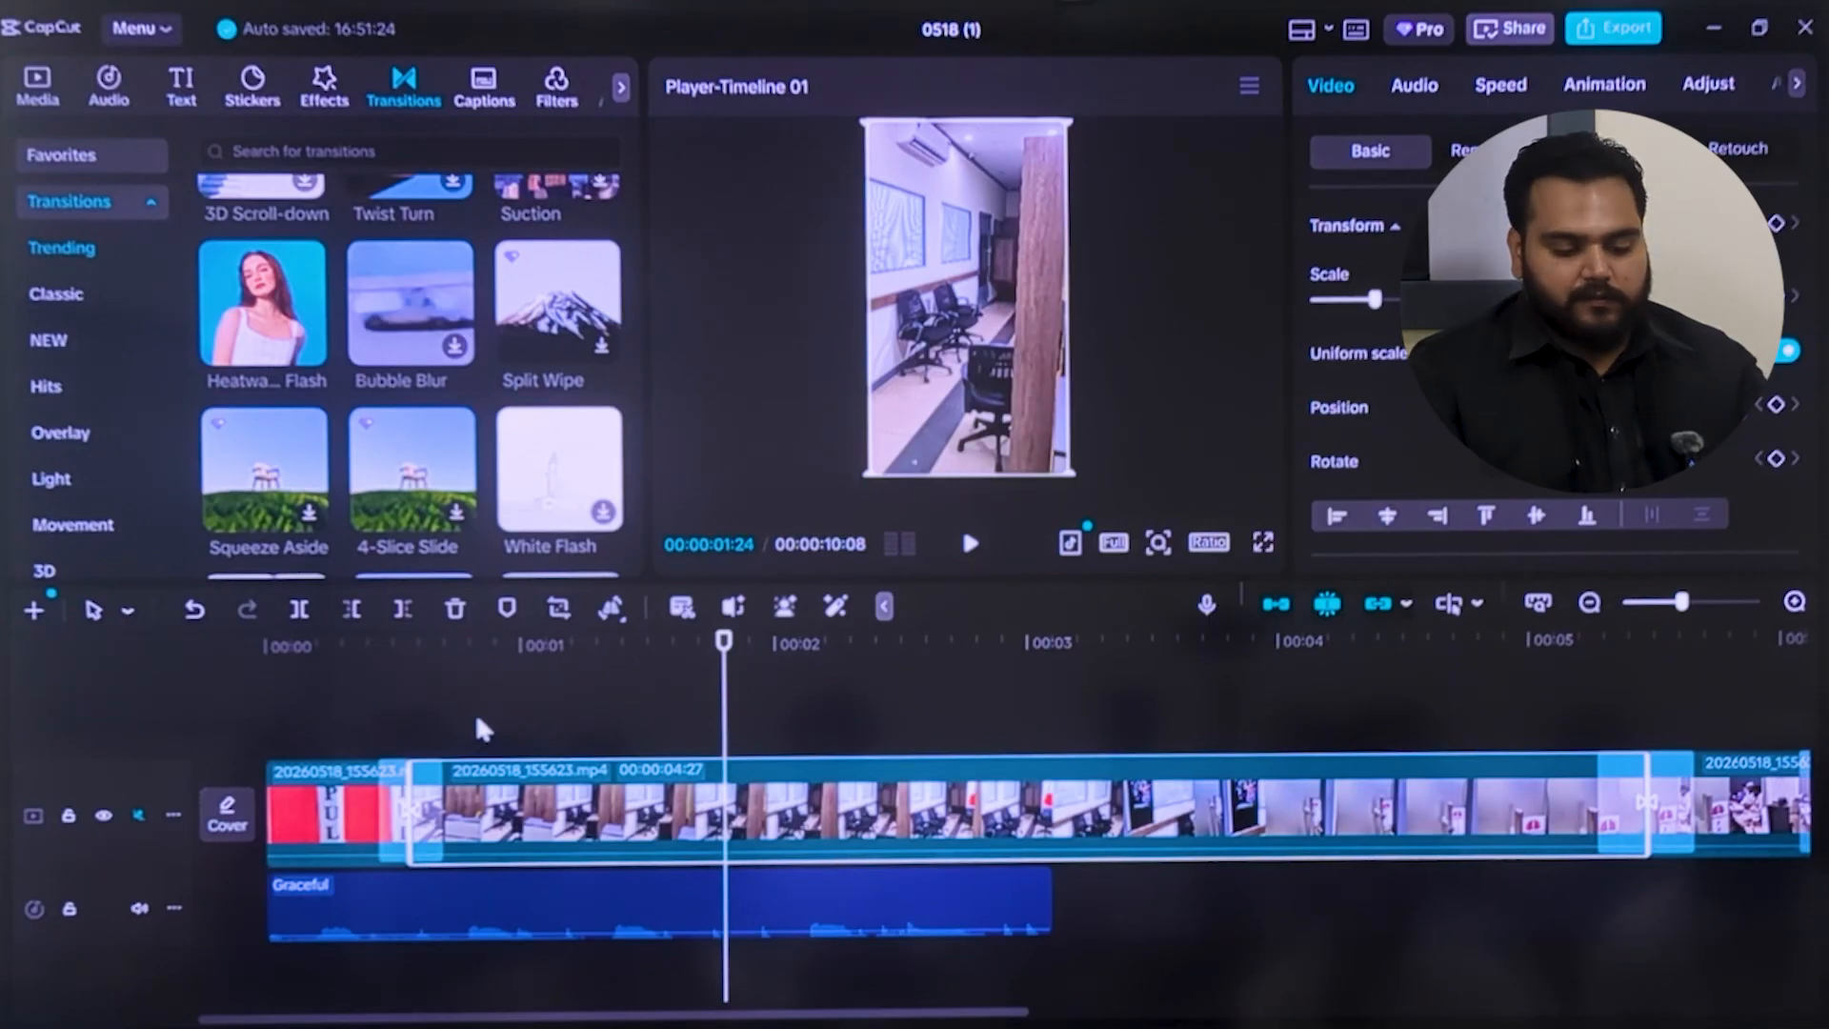
key(ctrl+b)
drag(724, 736, 910, 742)
click(301, 611)
click(838, 808)
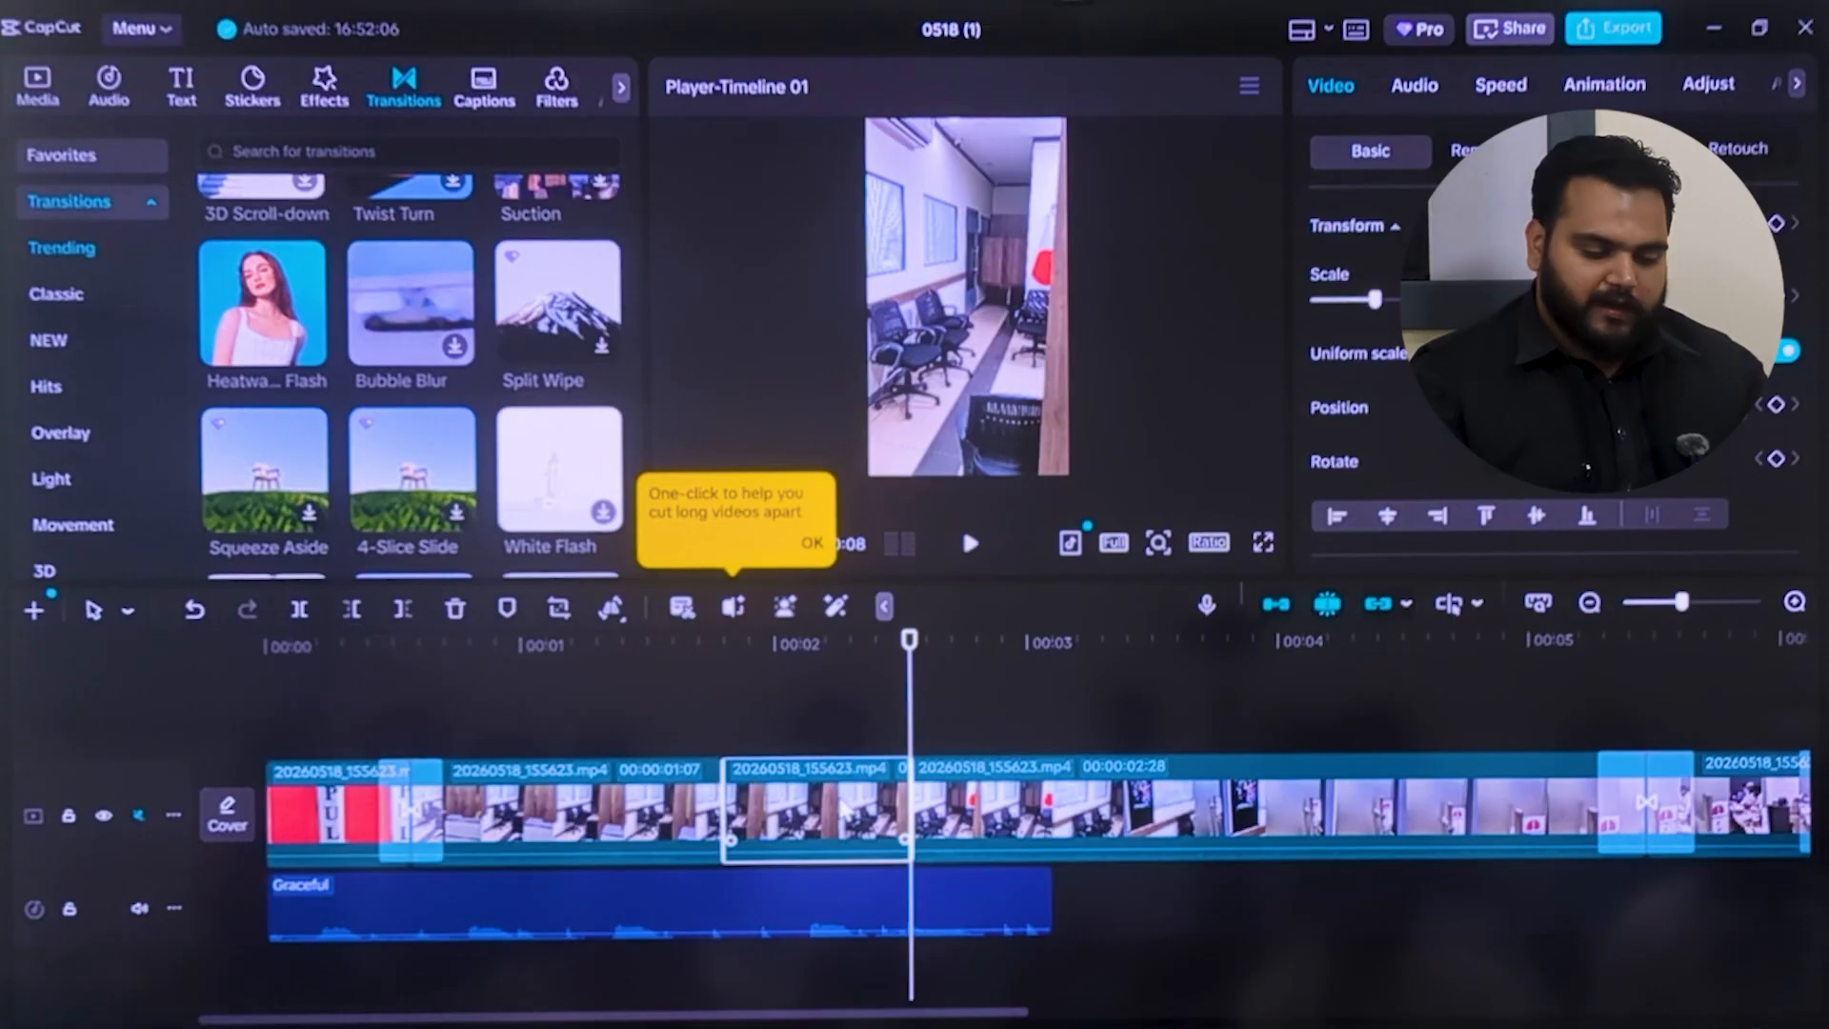
drag(839, 808, 1392, 810)
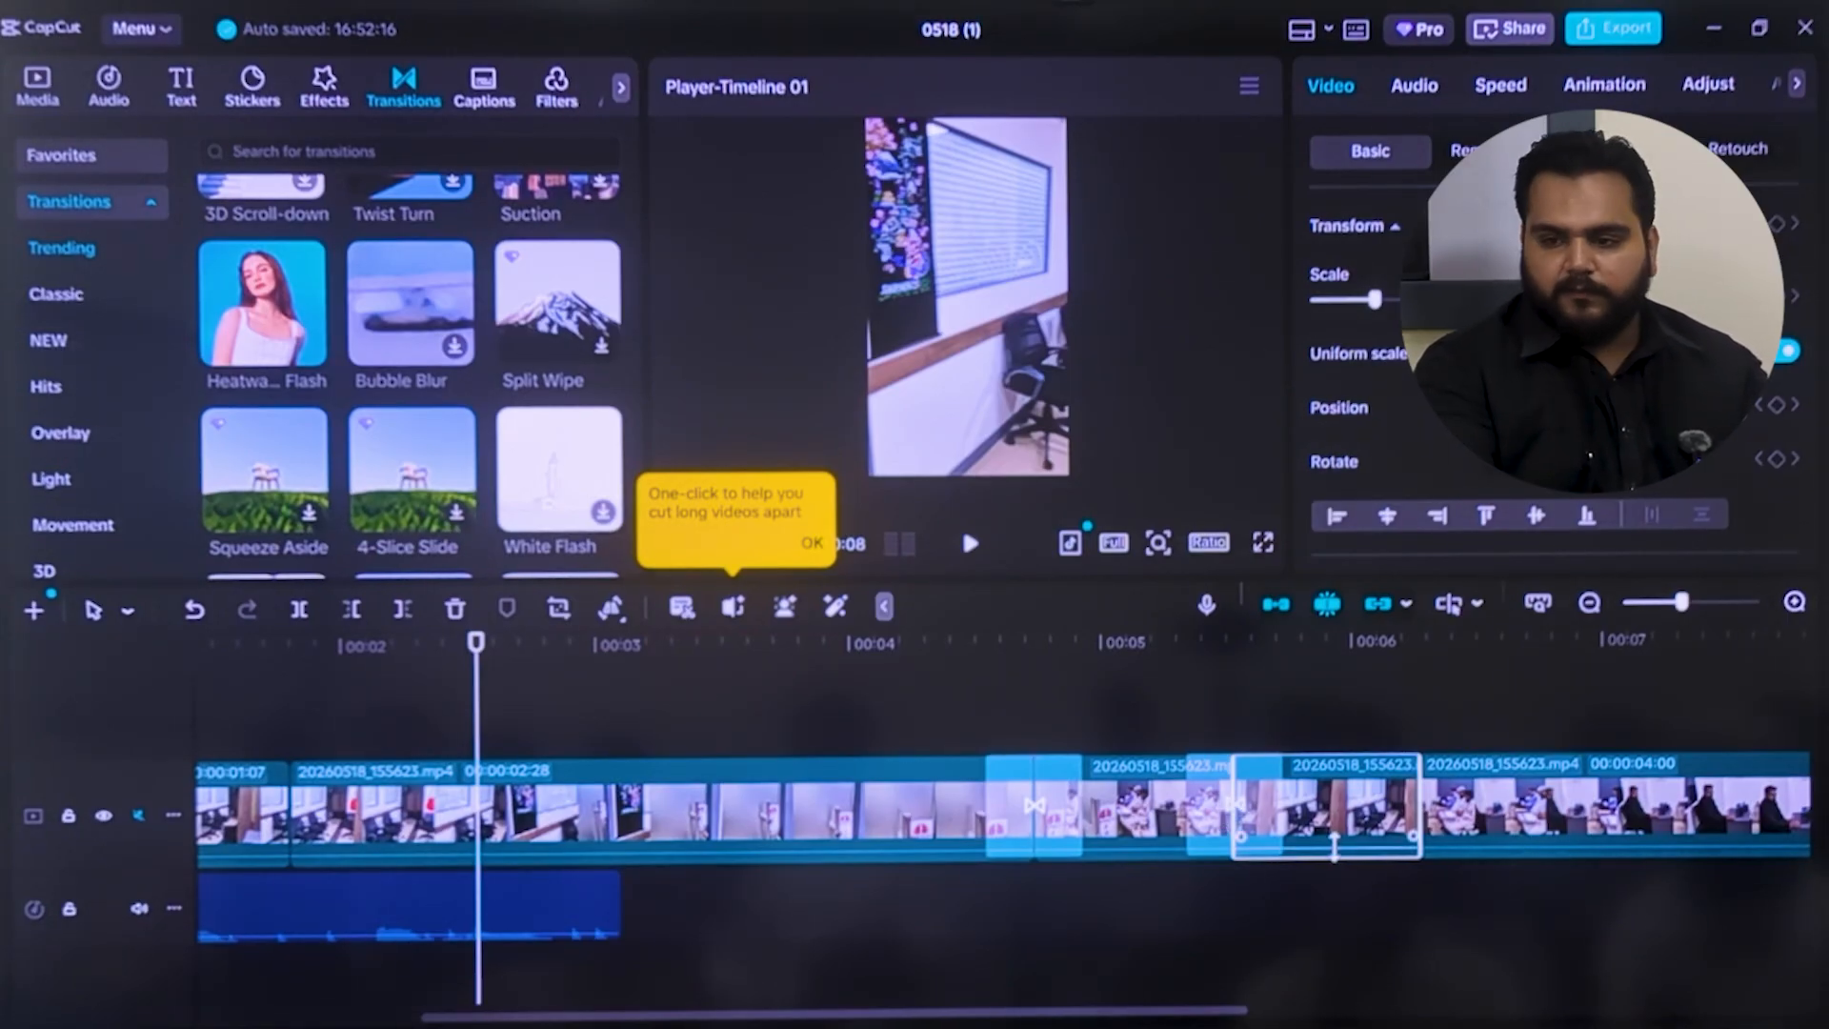
Try deleting the moved segment, restore it, and check it in the preview
key(Delete)
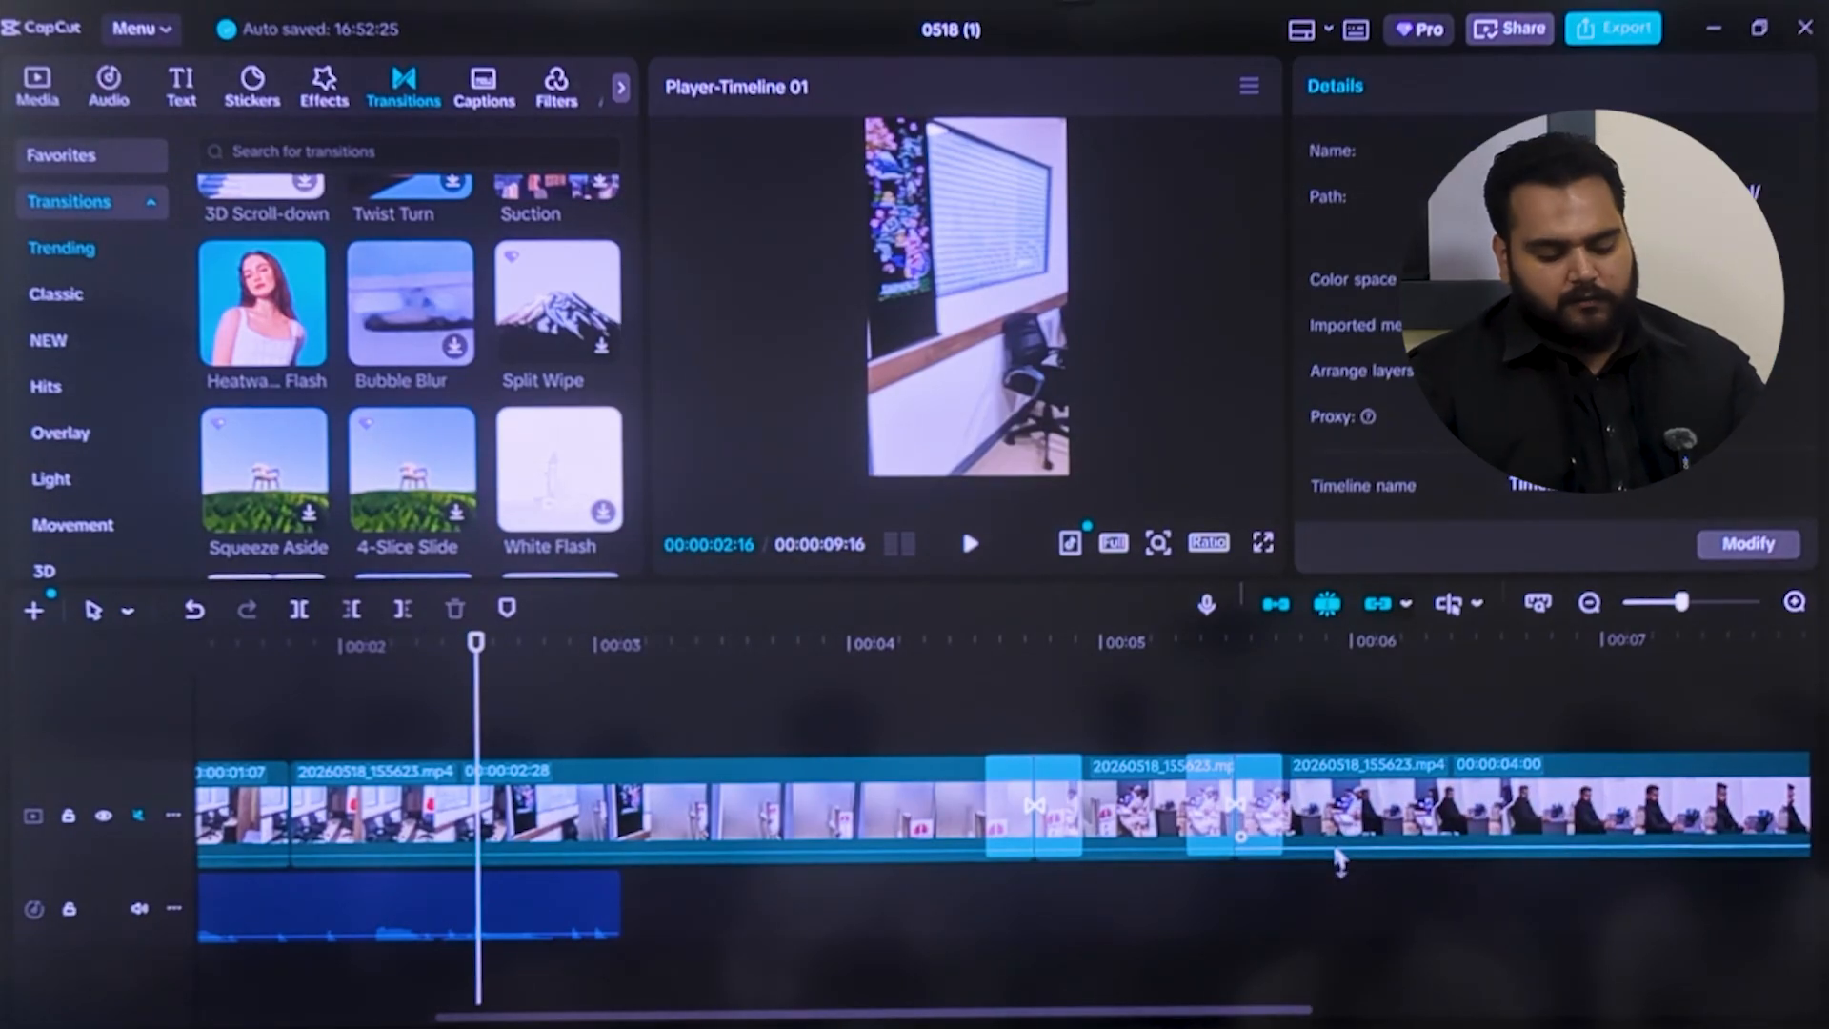
click(1294, 825)
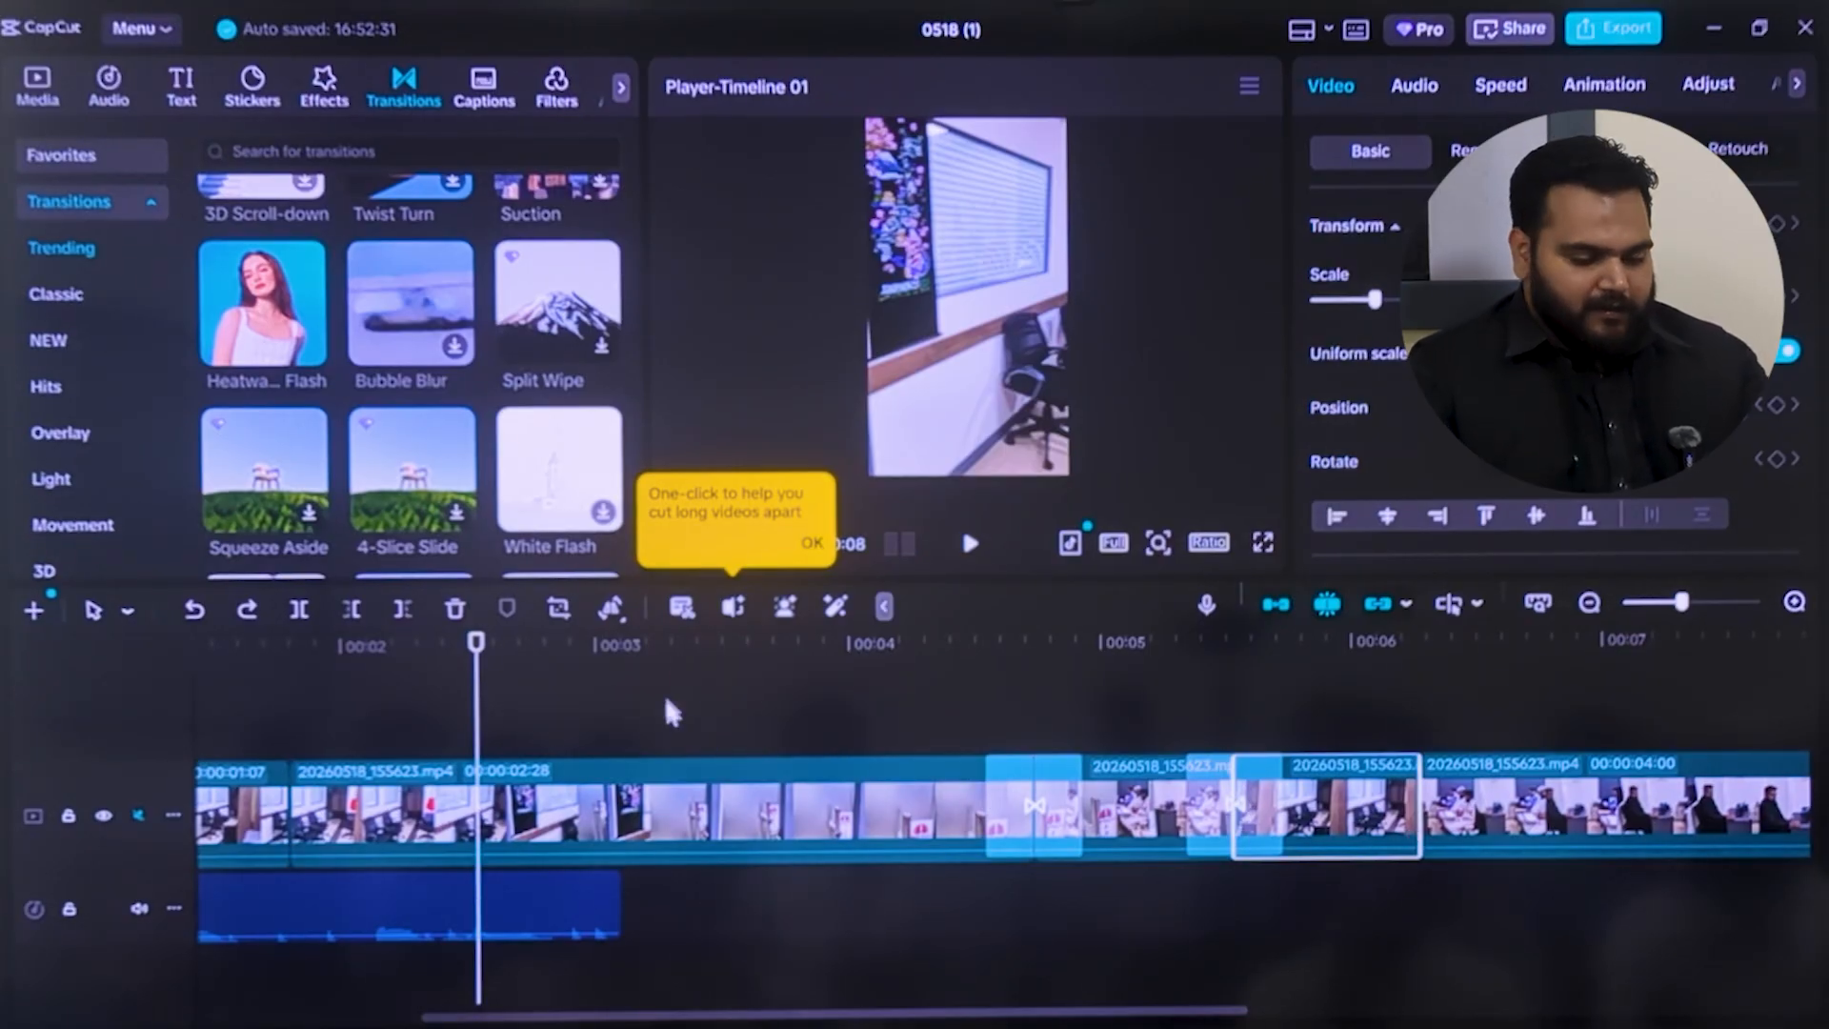
click(967, 545)
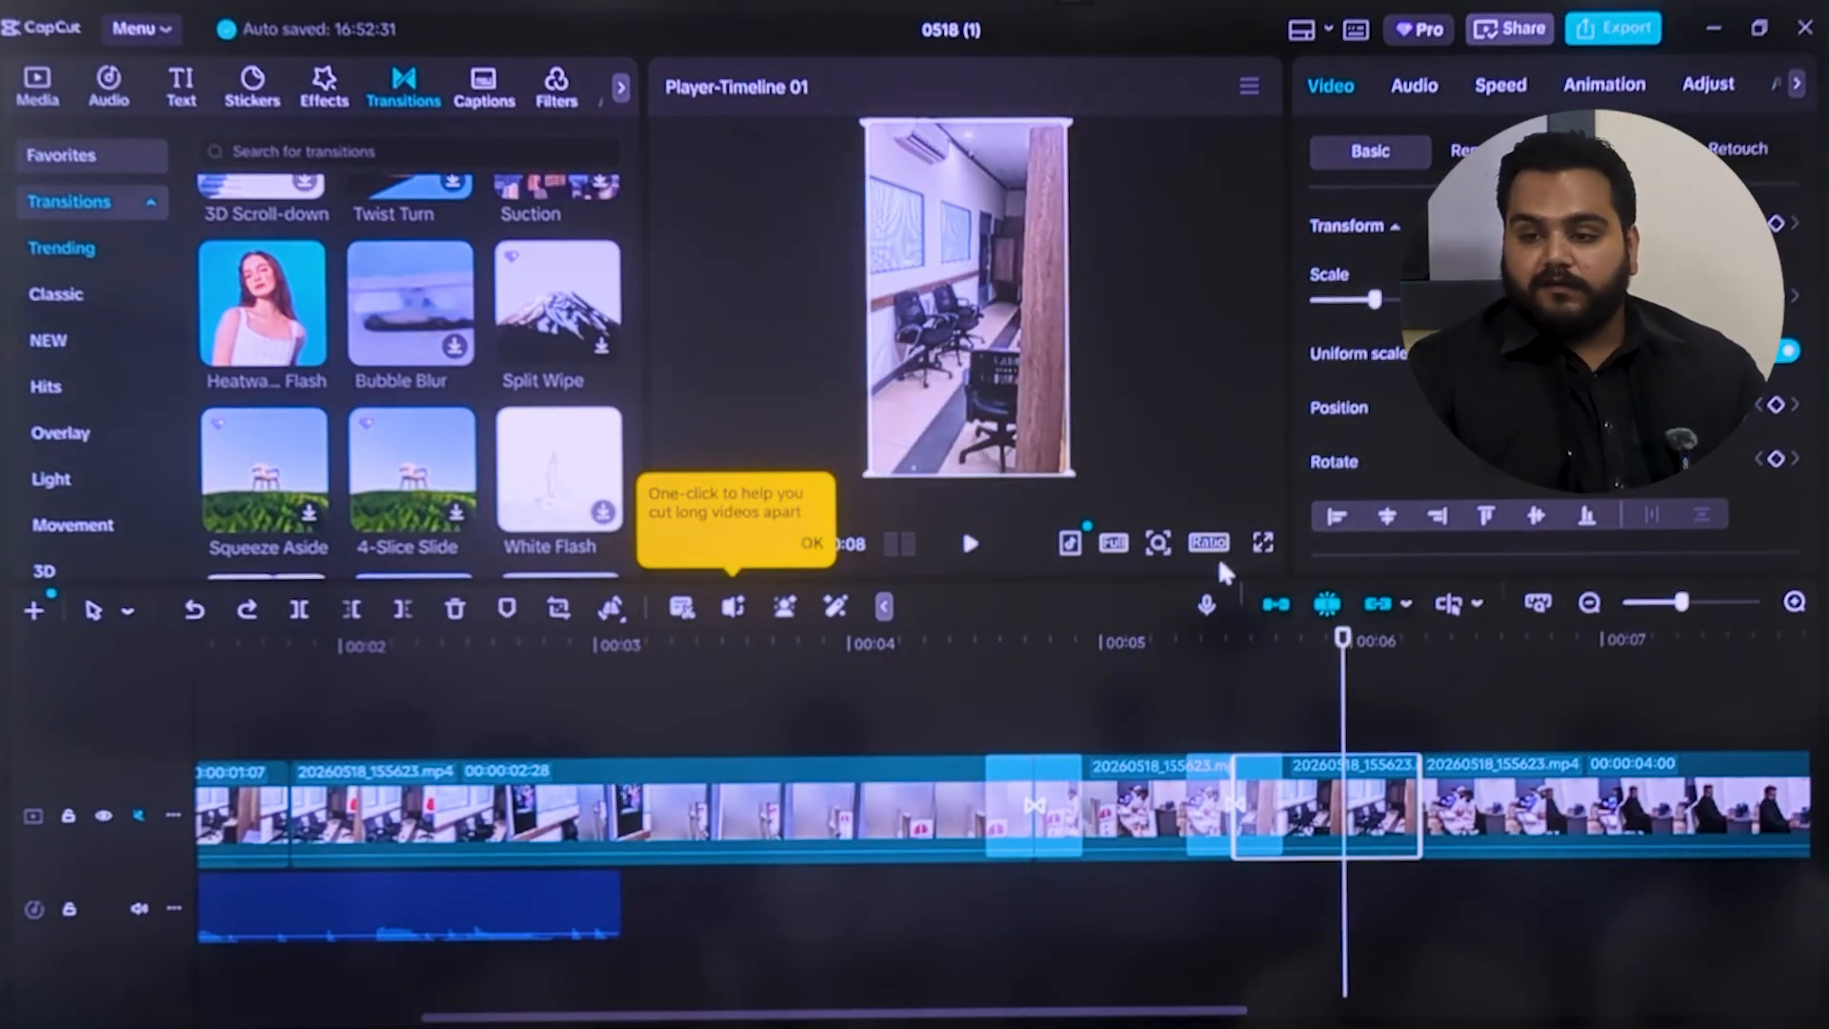
Fit the Graceful music to the video, trimming its end to the last clip's end and extending its start to the timeline's beginning
drag(535, 907, 1757, 922)
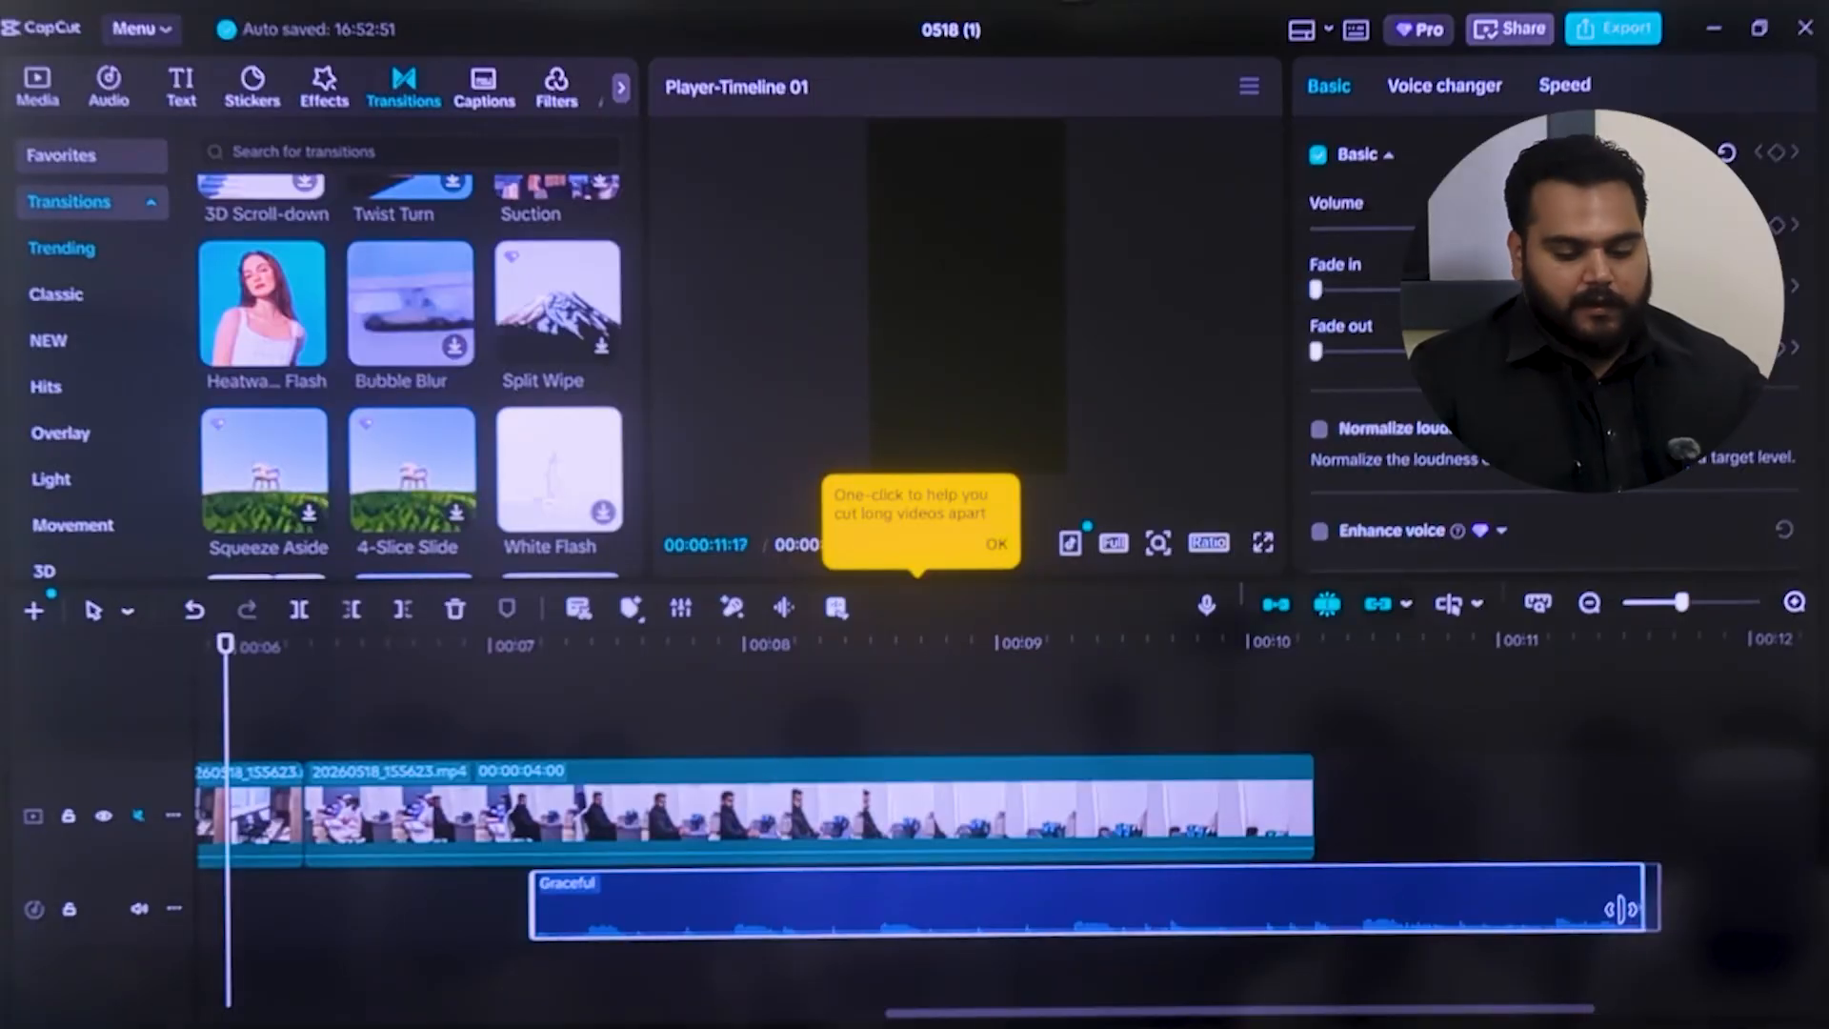
drag(1620, 910, 1318, 893)
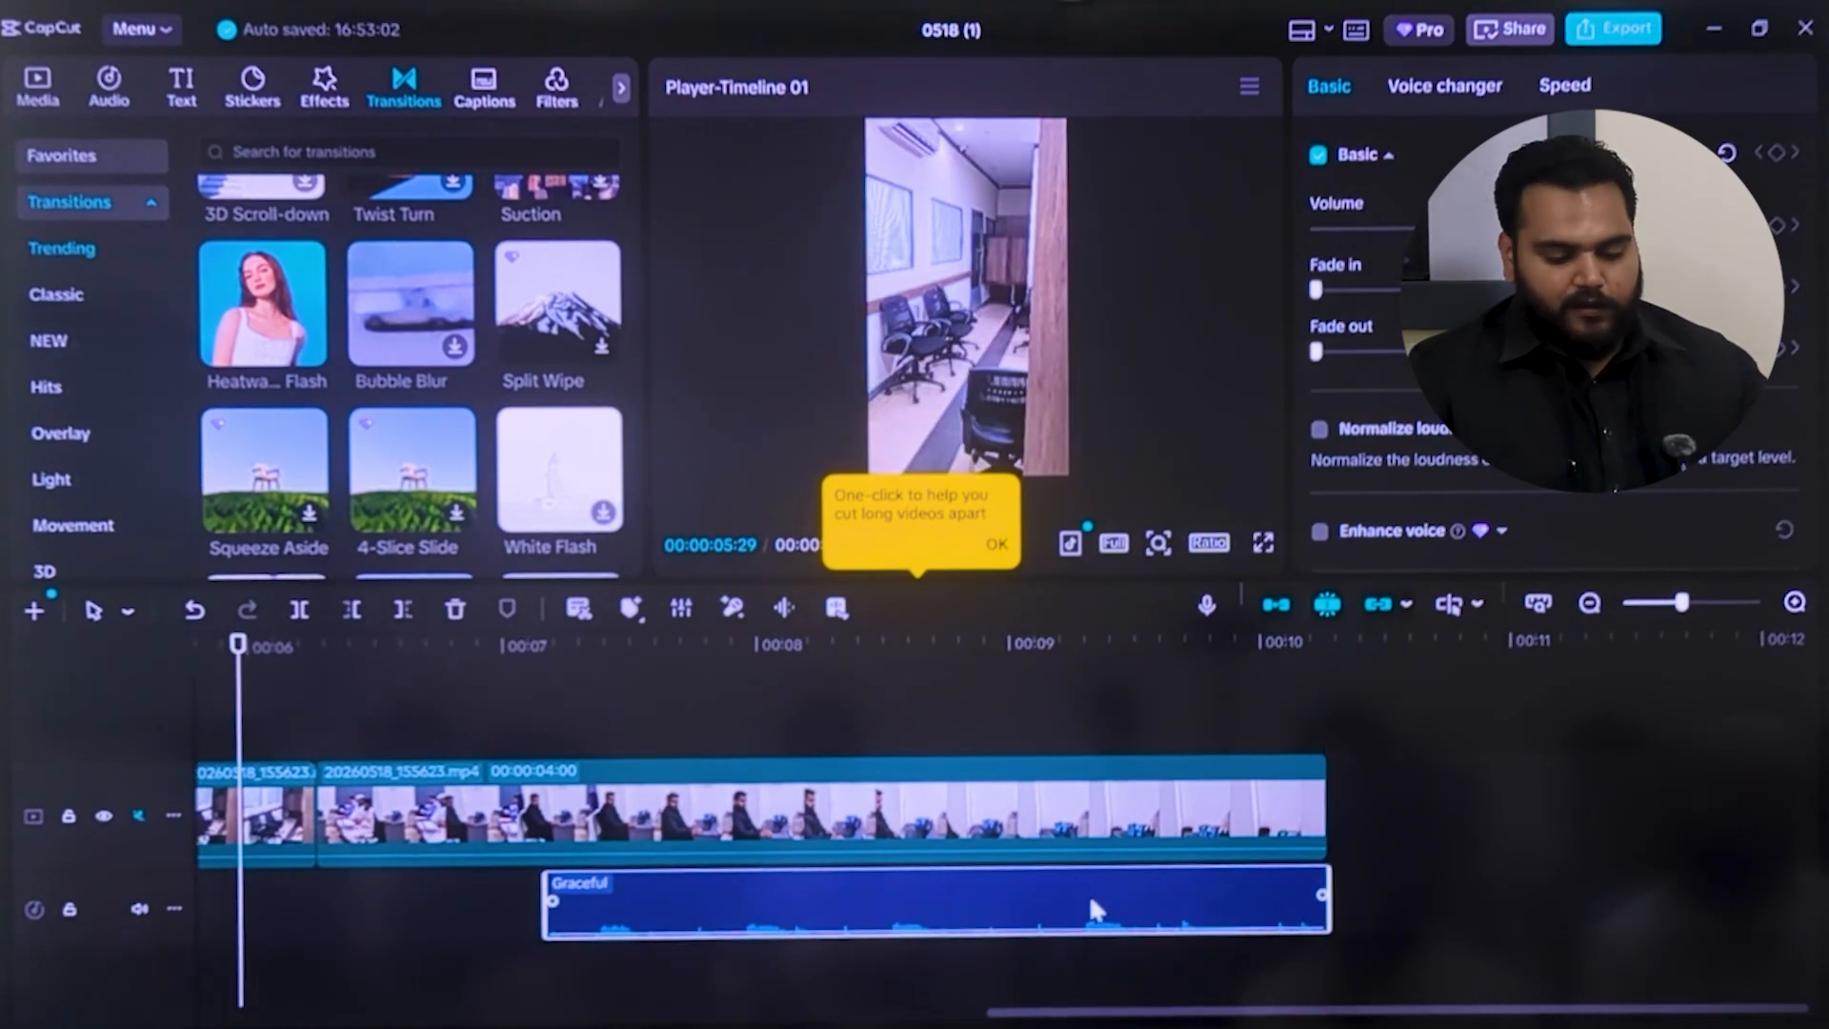
drag(545, 913, 7, 905)
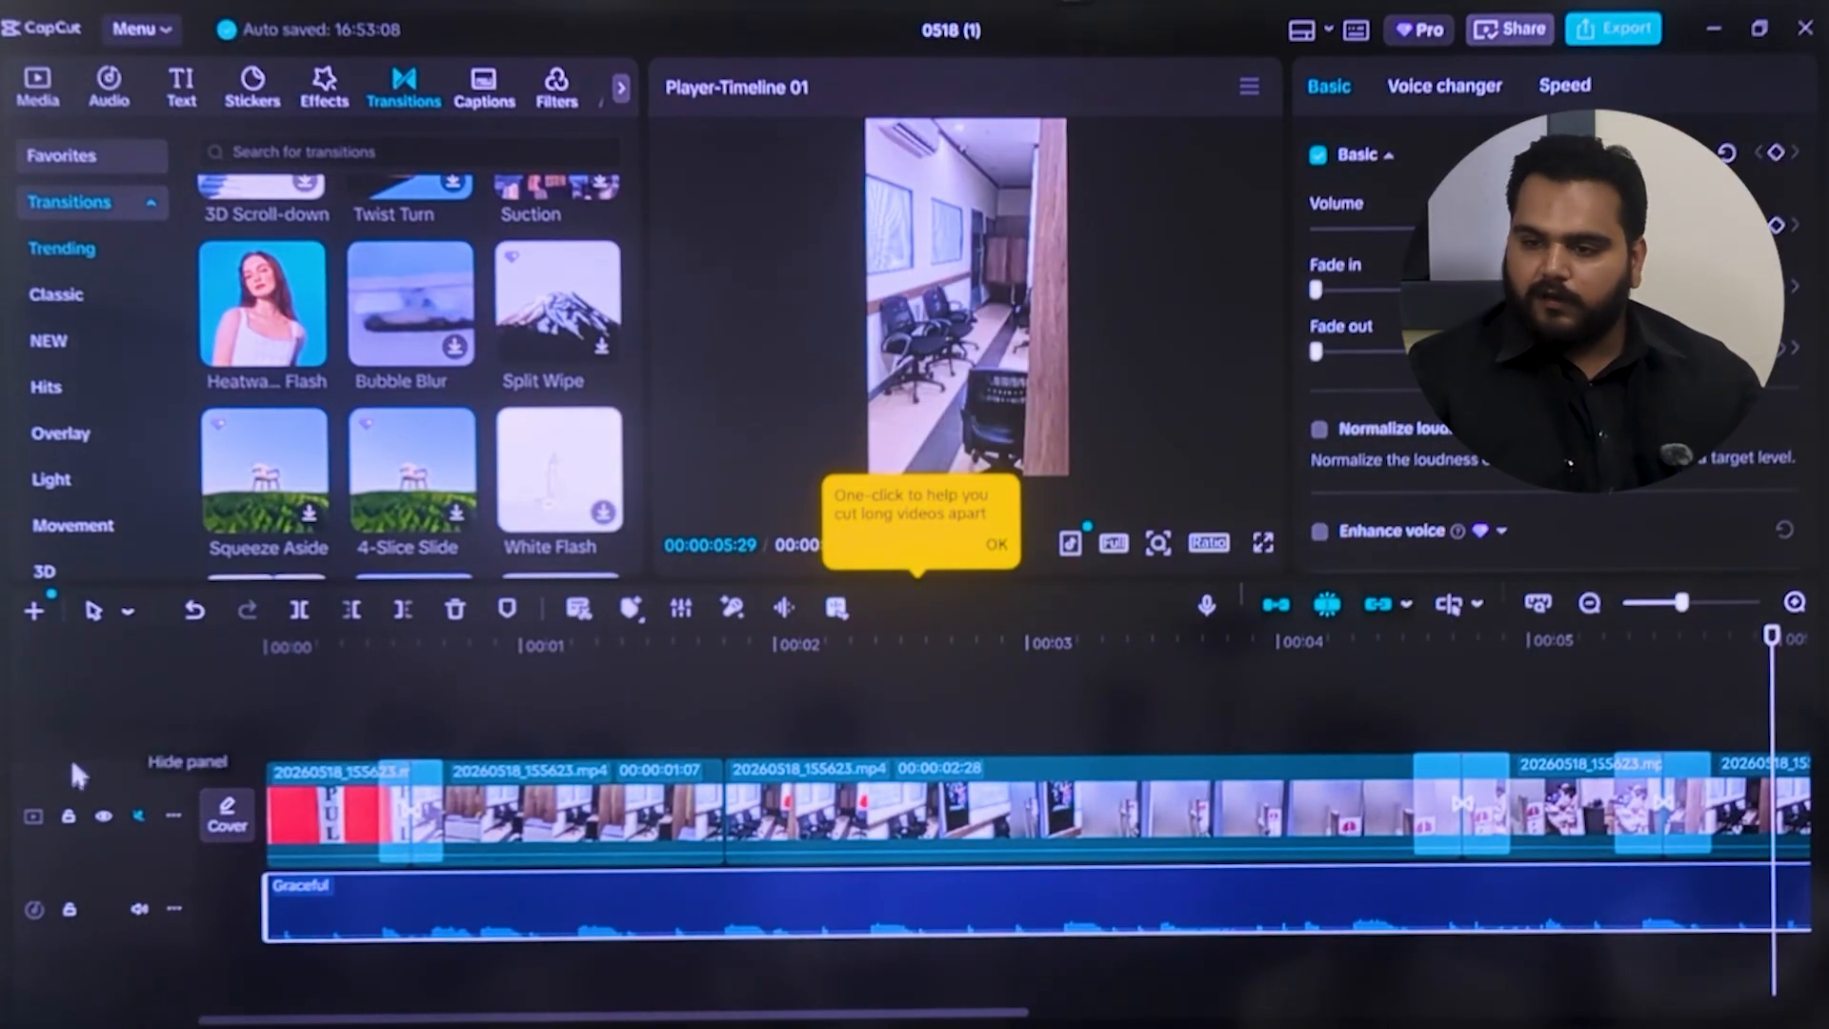
drag(877, 1010, 1767, 1011)
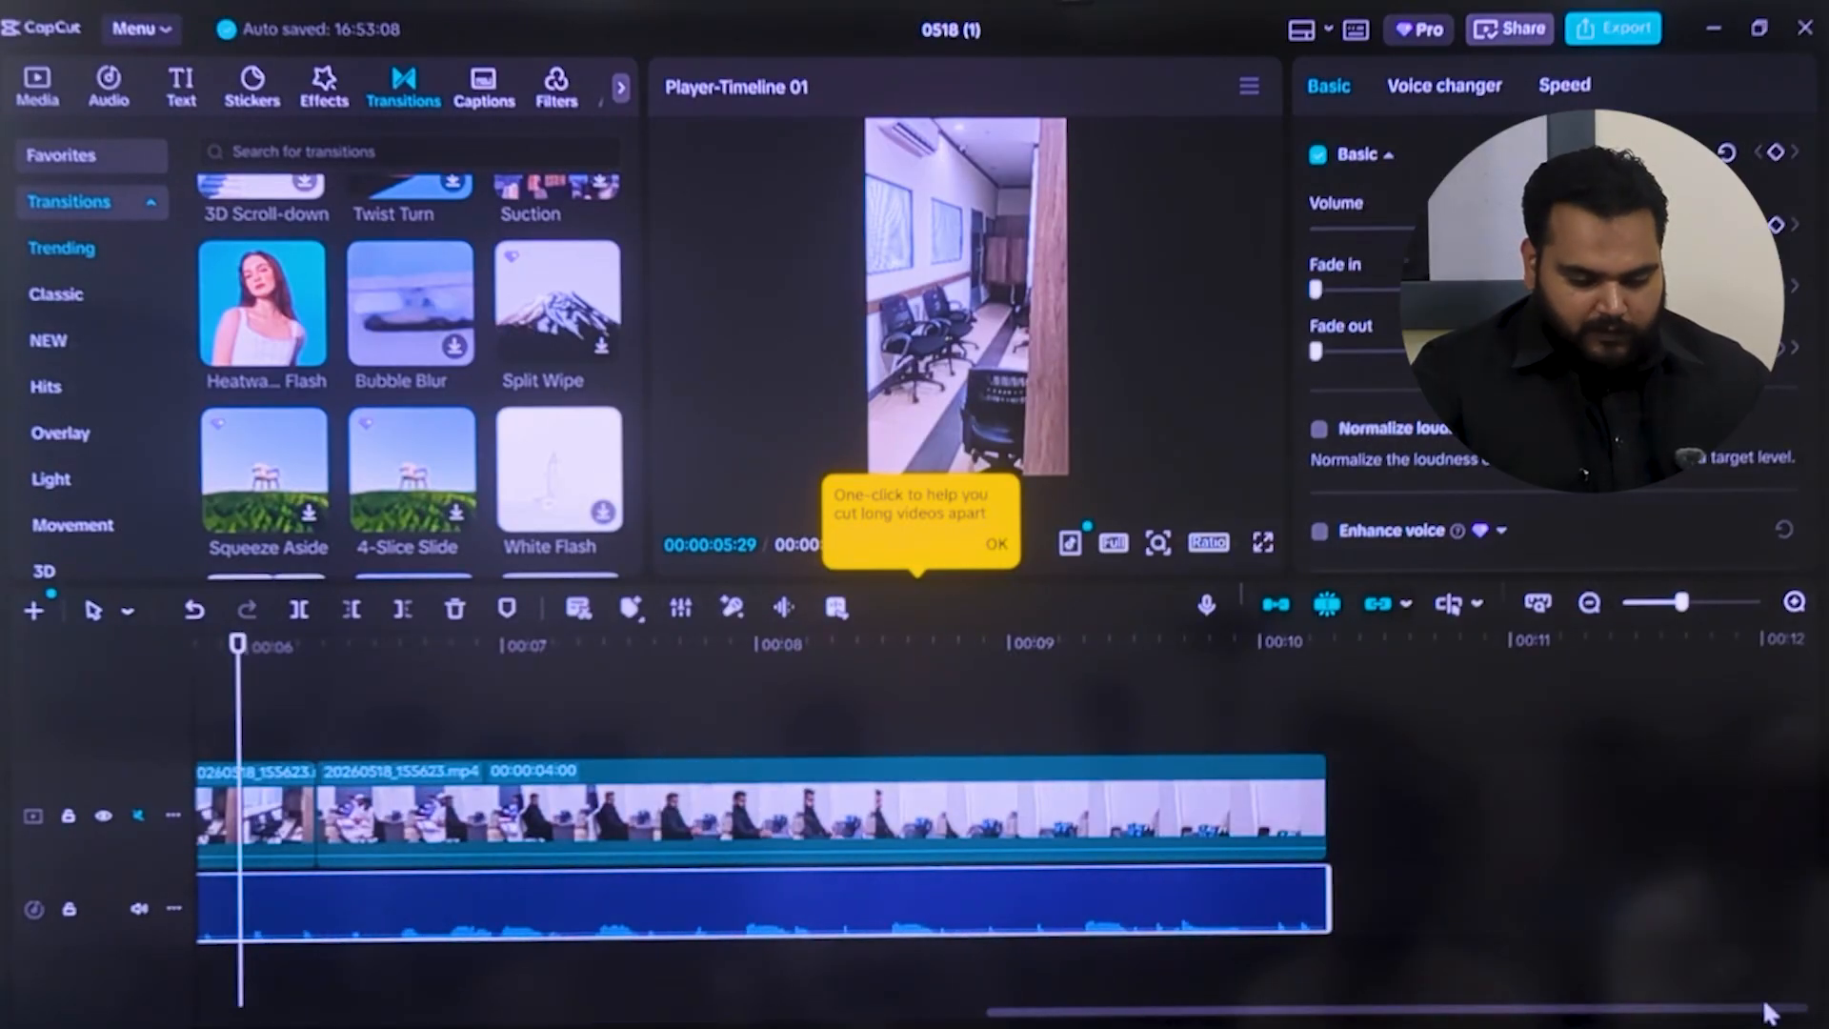
click(1310, 821)
click(1322, 891)
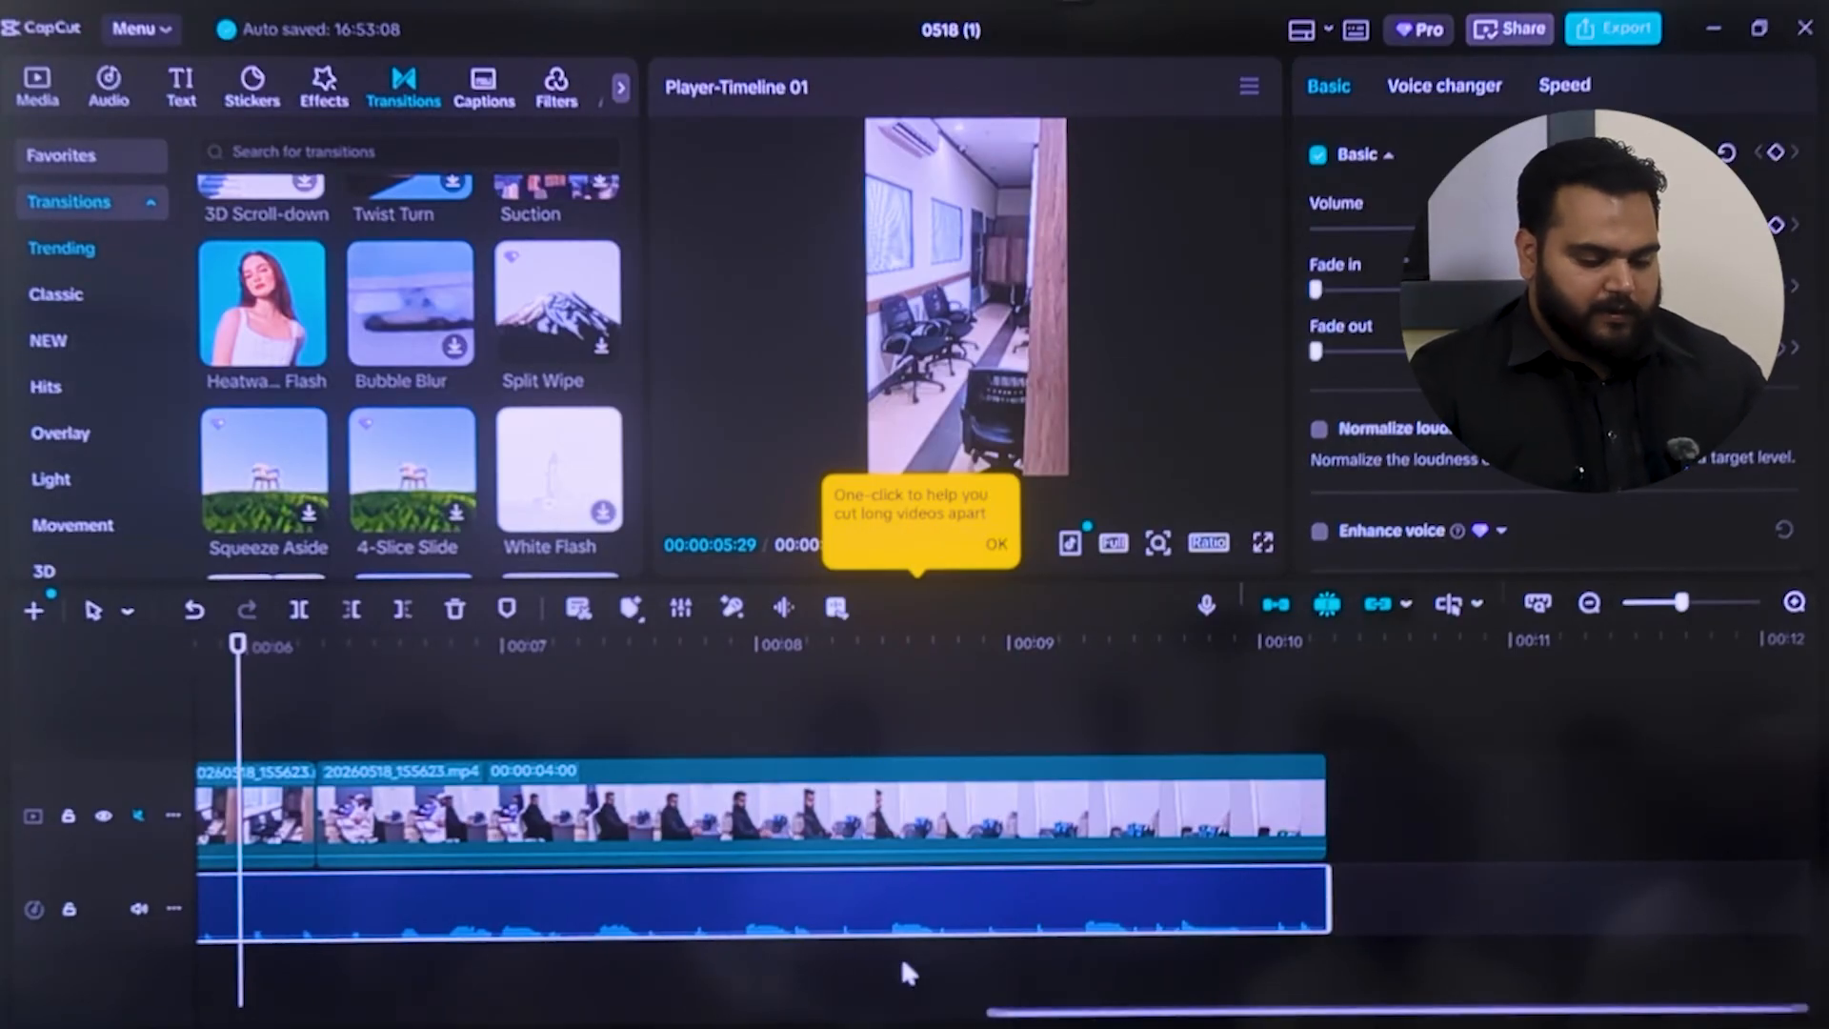
Shorten the Black Fade transition before the moved segment to 0.3 s
scroll(902, 972, up, 3)
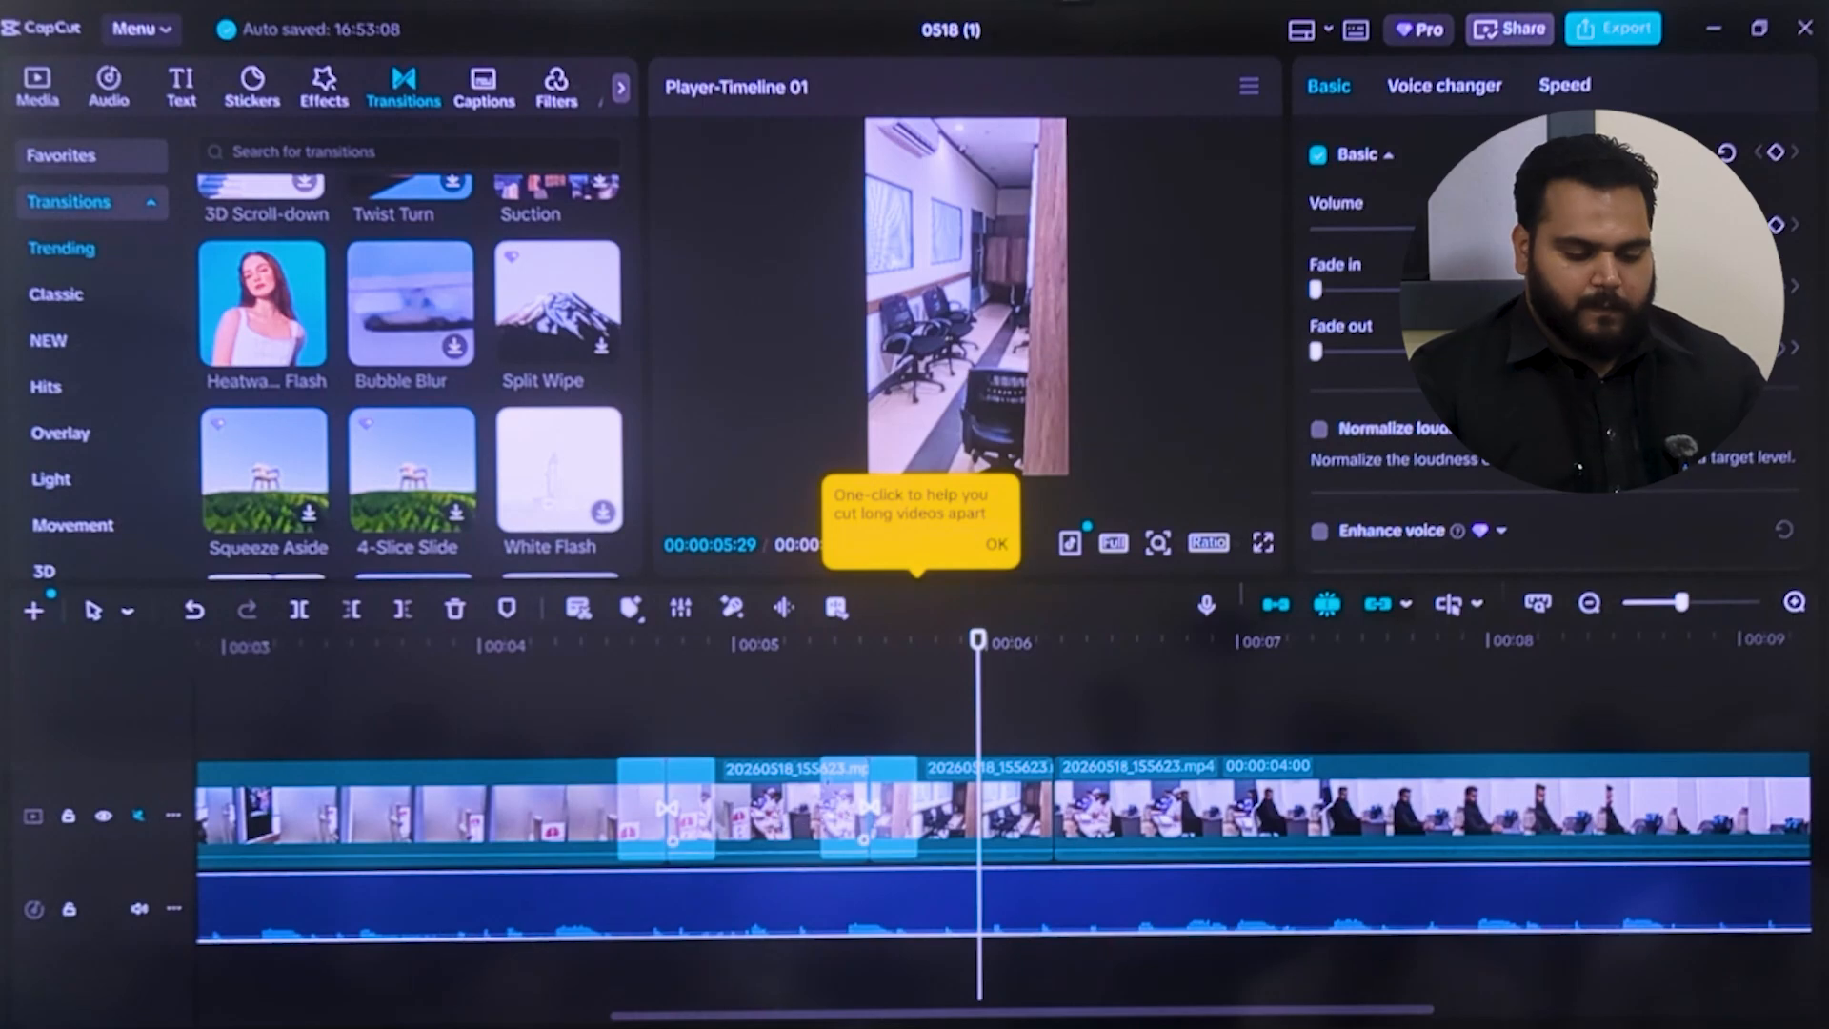
click(869, 815)
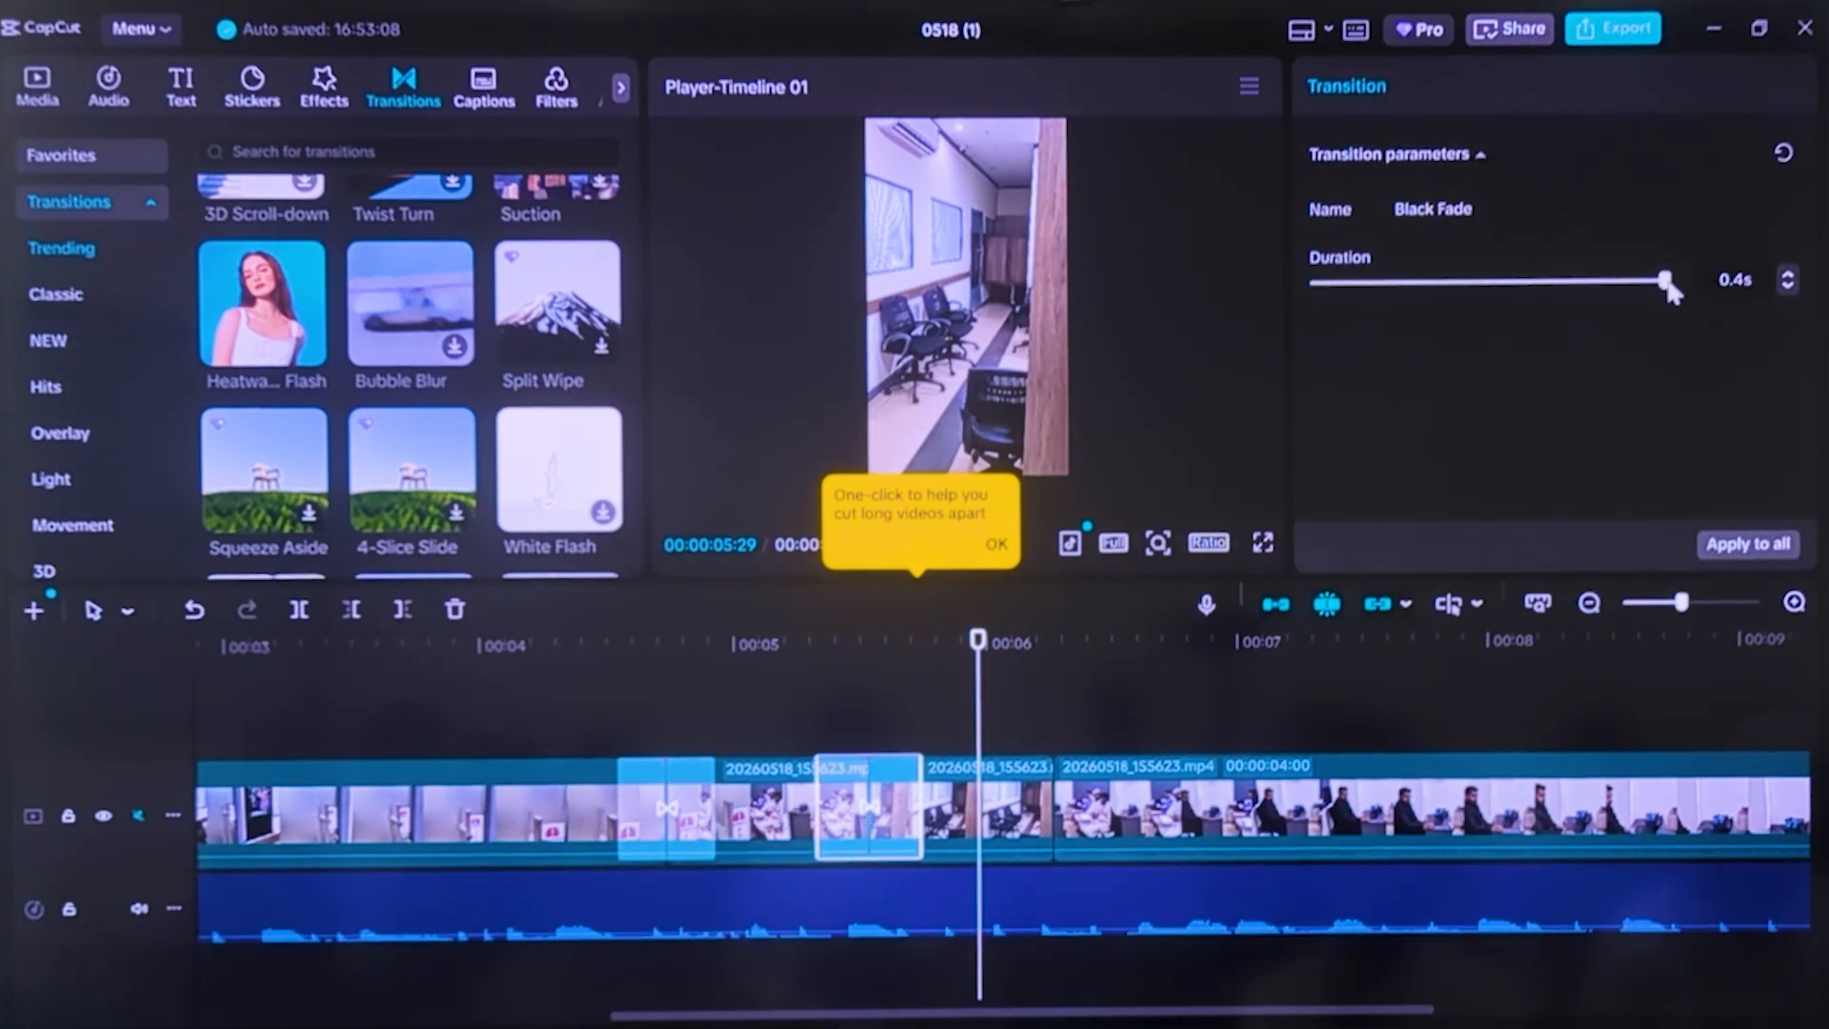
drag(1661, 282, 1652, 282)
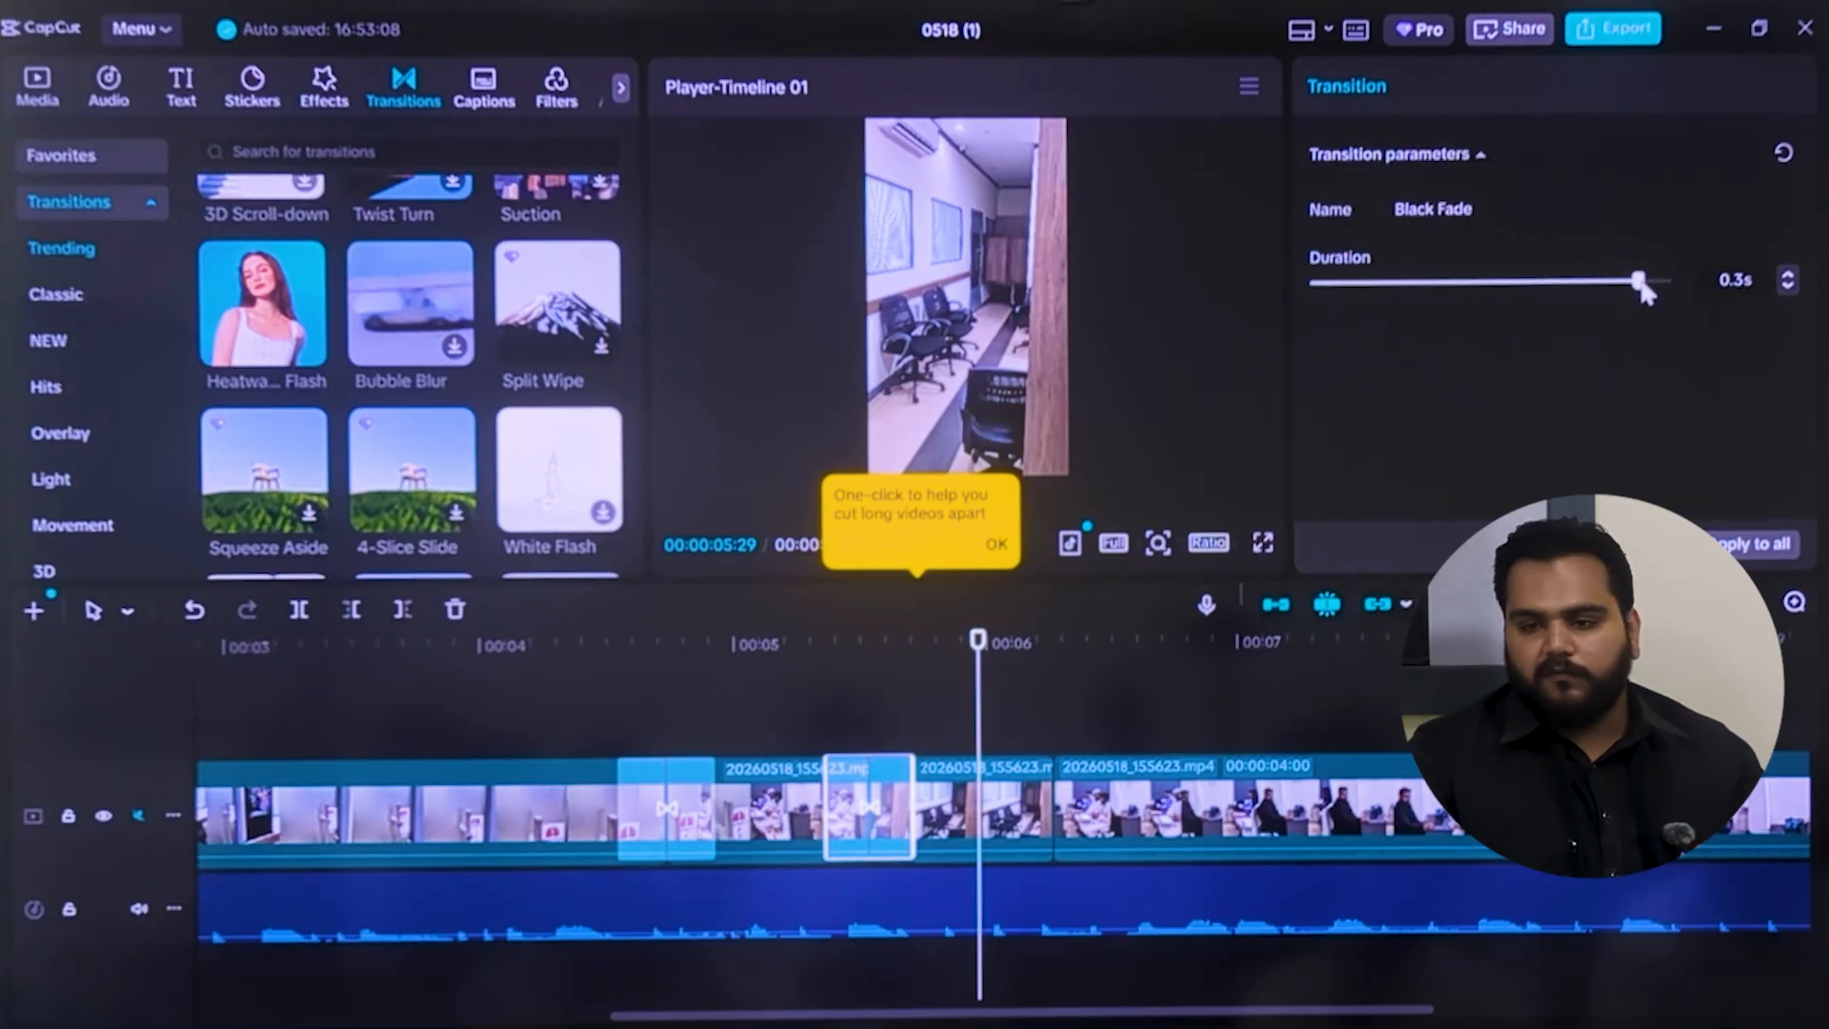
drag(1625, 282, 1766, 328)
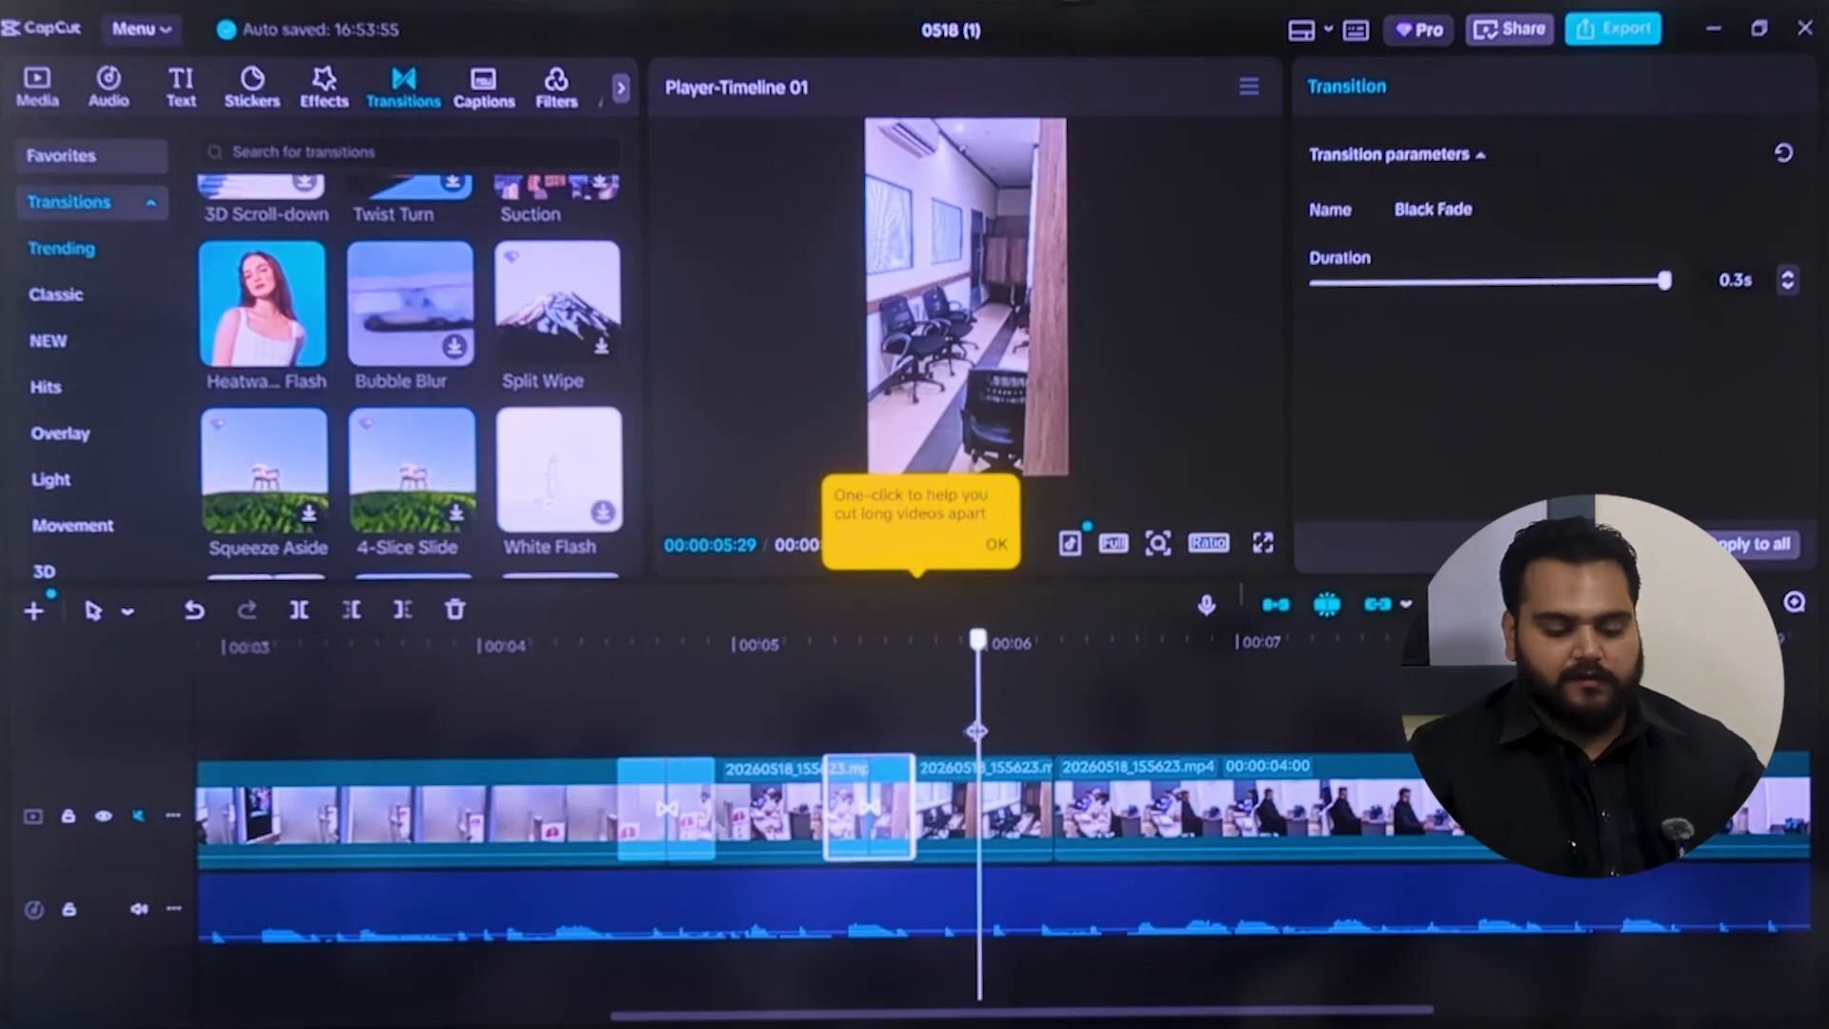
Dismiss the long-video cutting tip and preview the opening from 00:00:00:05 through the first transition
click(558, 816)
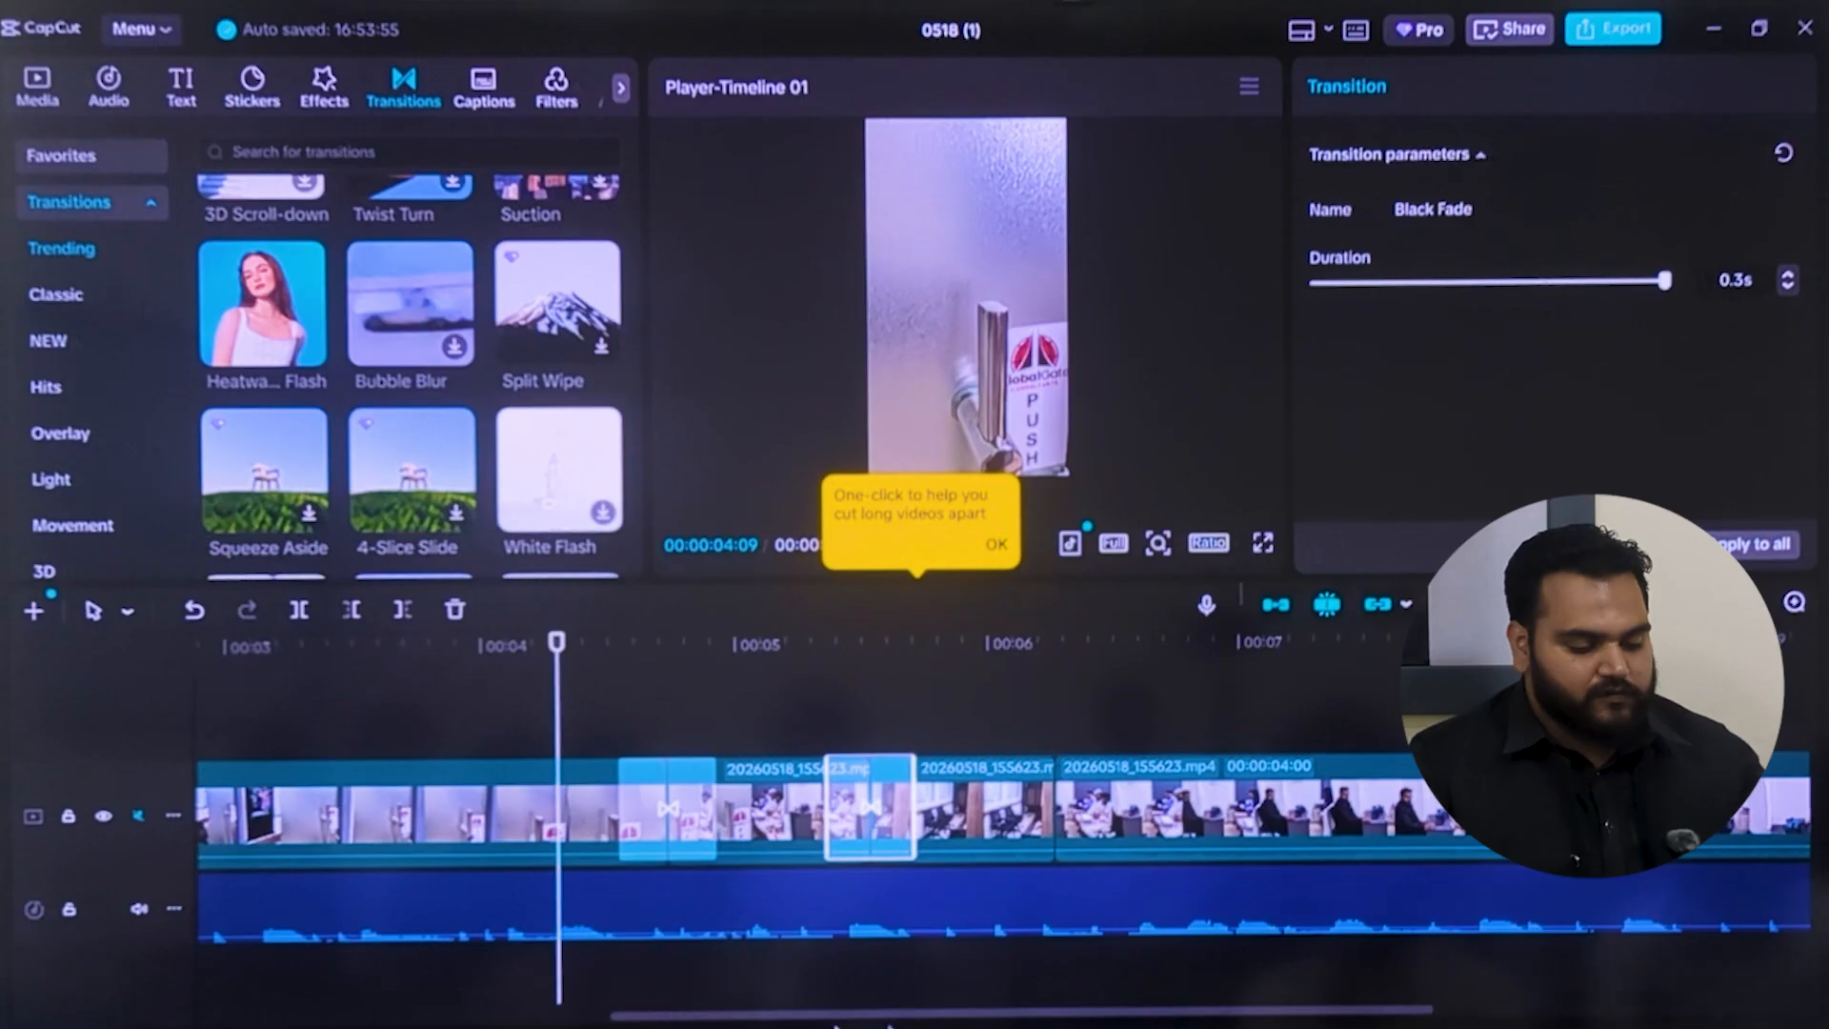
drag(914, 1017, 177, 1008)
click(305, 723)
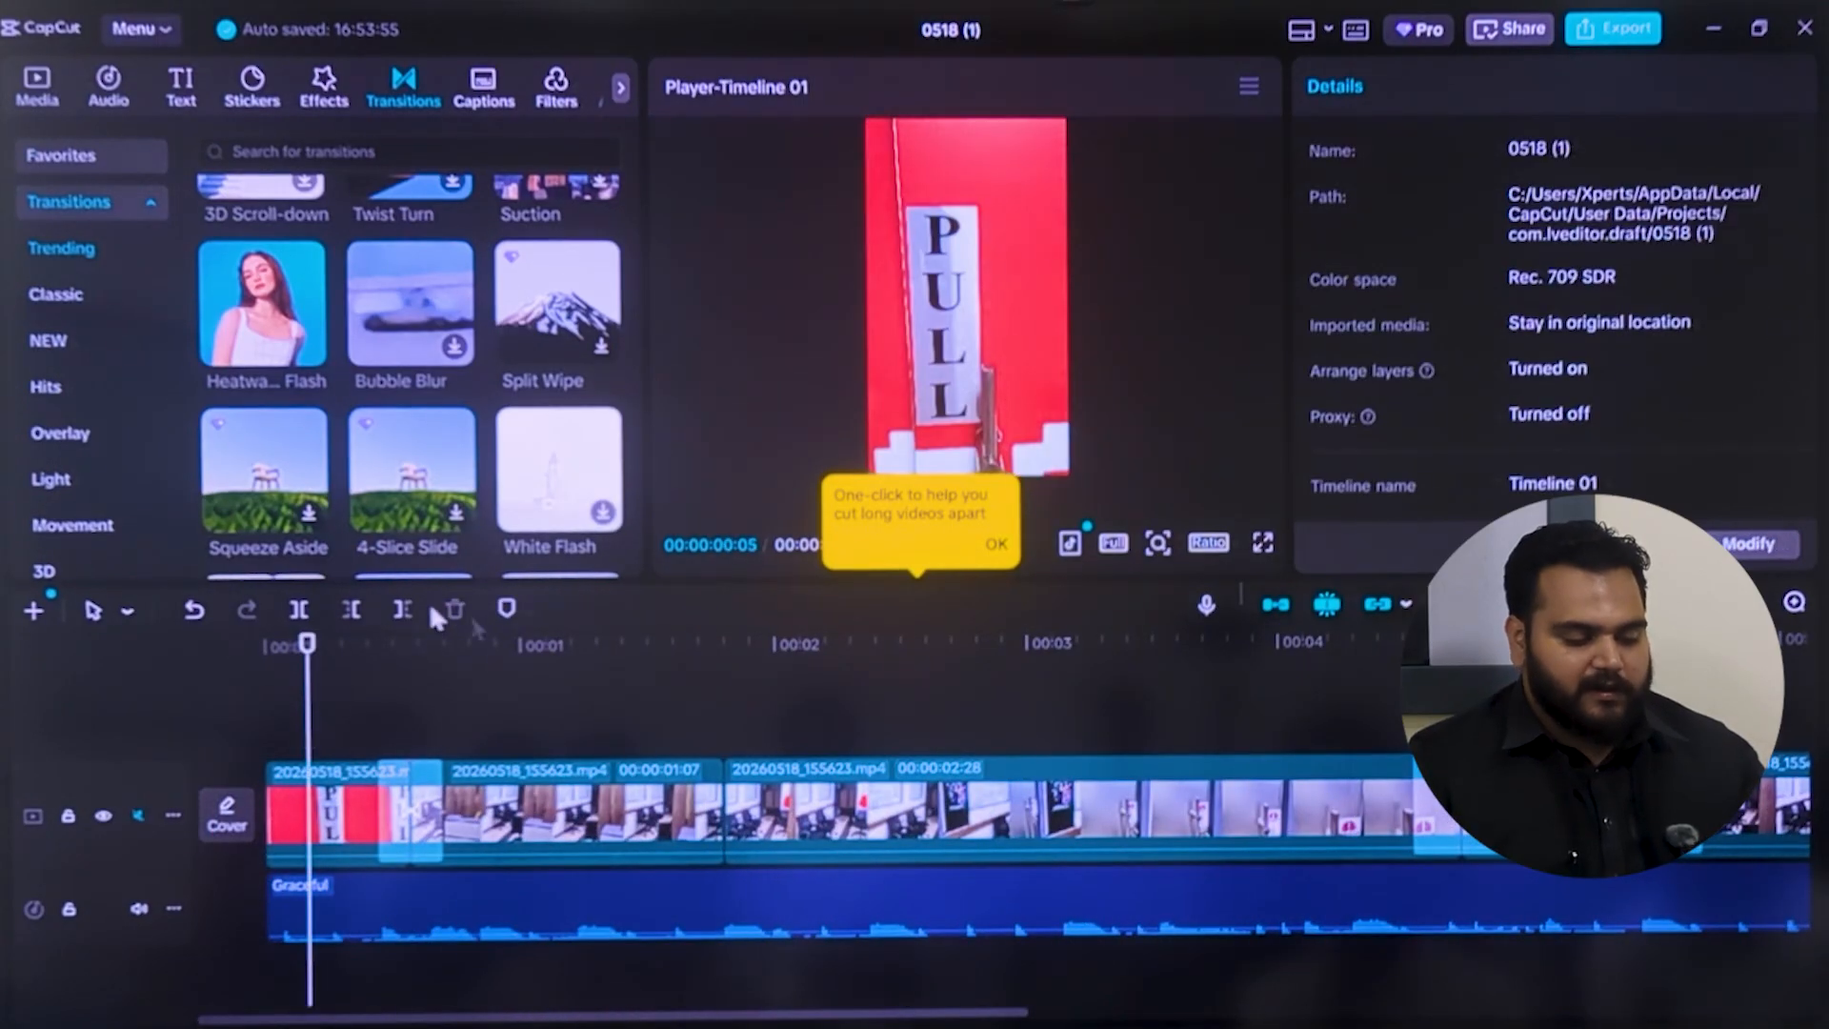
click(998, 550)
click(968, 549)
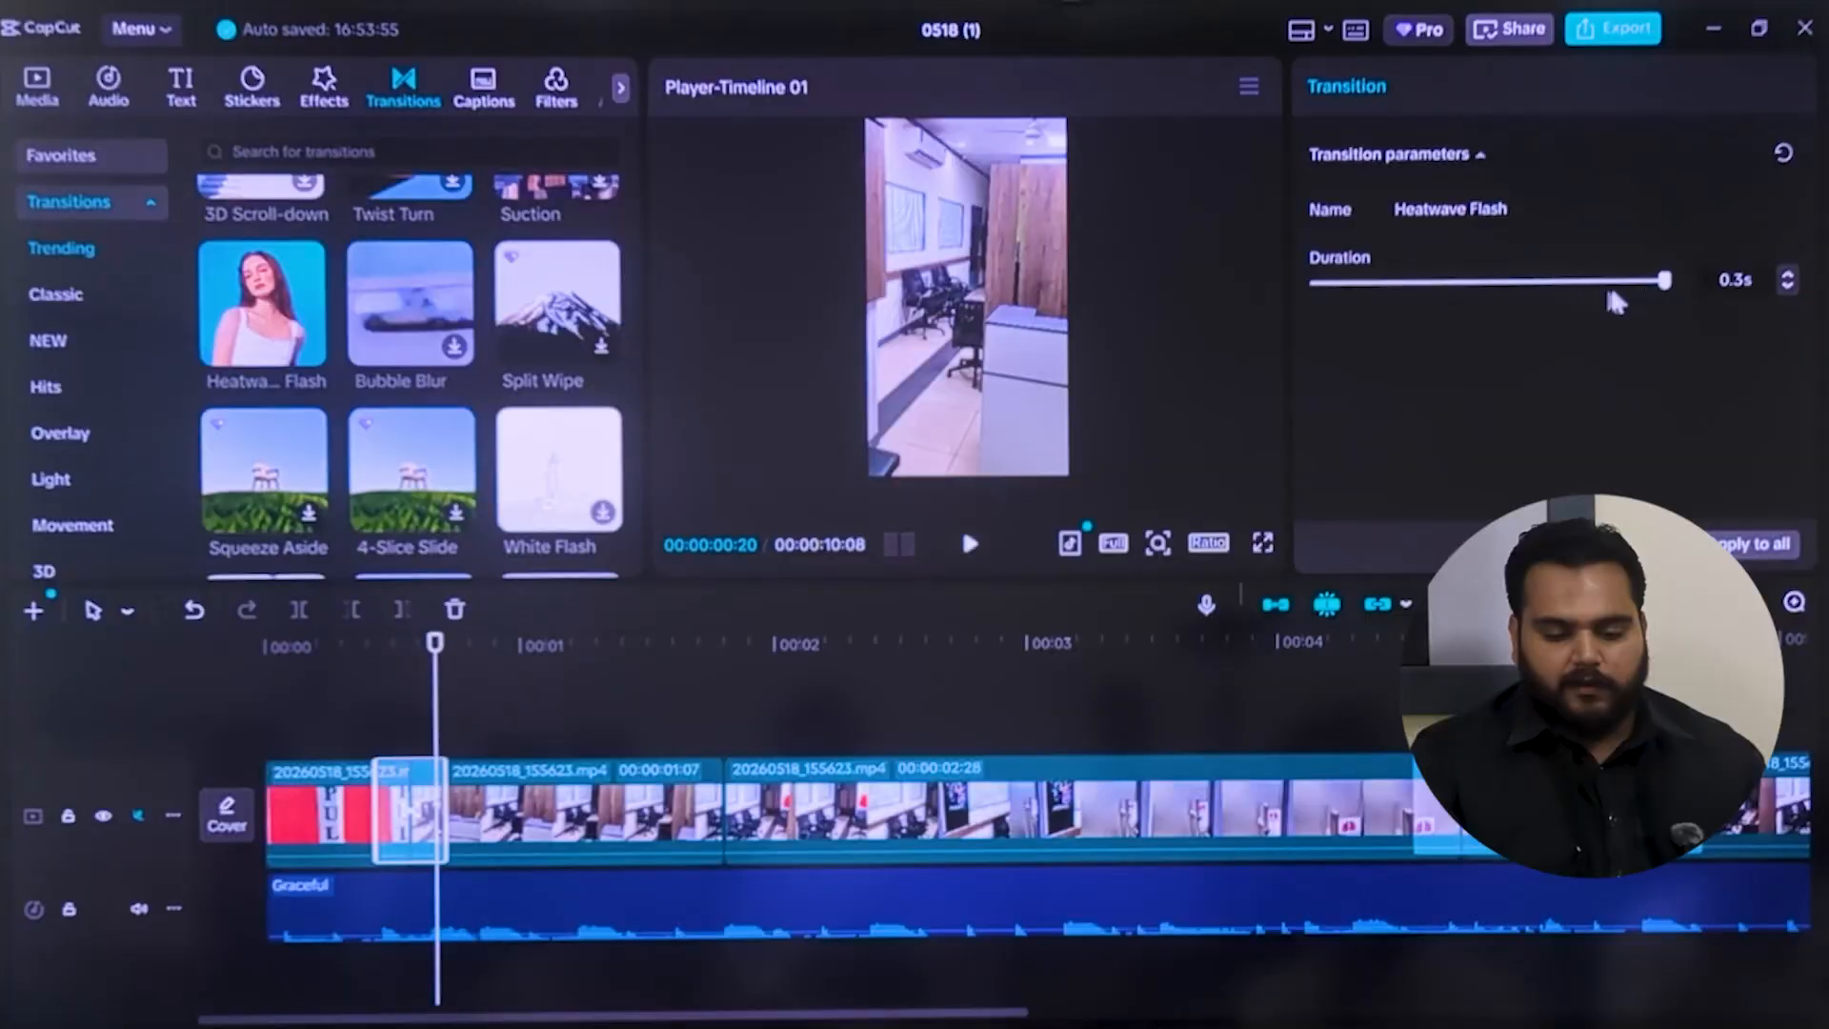
Try to lengthen the Heatwave Flash transition and review the settings of the neighbouring clip and the Graceful music
mouse_move(1676, 288)
mouse_down()
mouse_move(1508, 307)
mouse_move(1681, 310)
mouse_up()
click(628, 808)
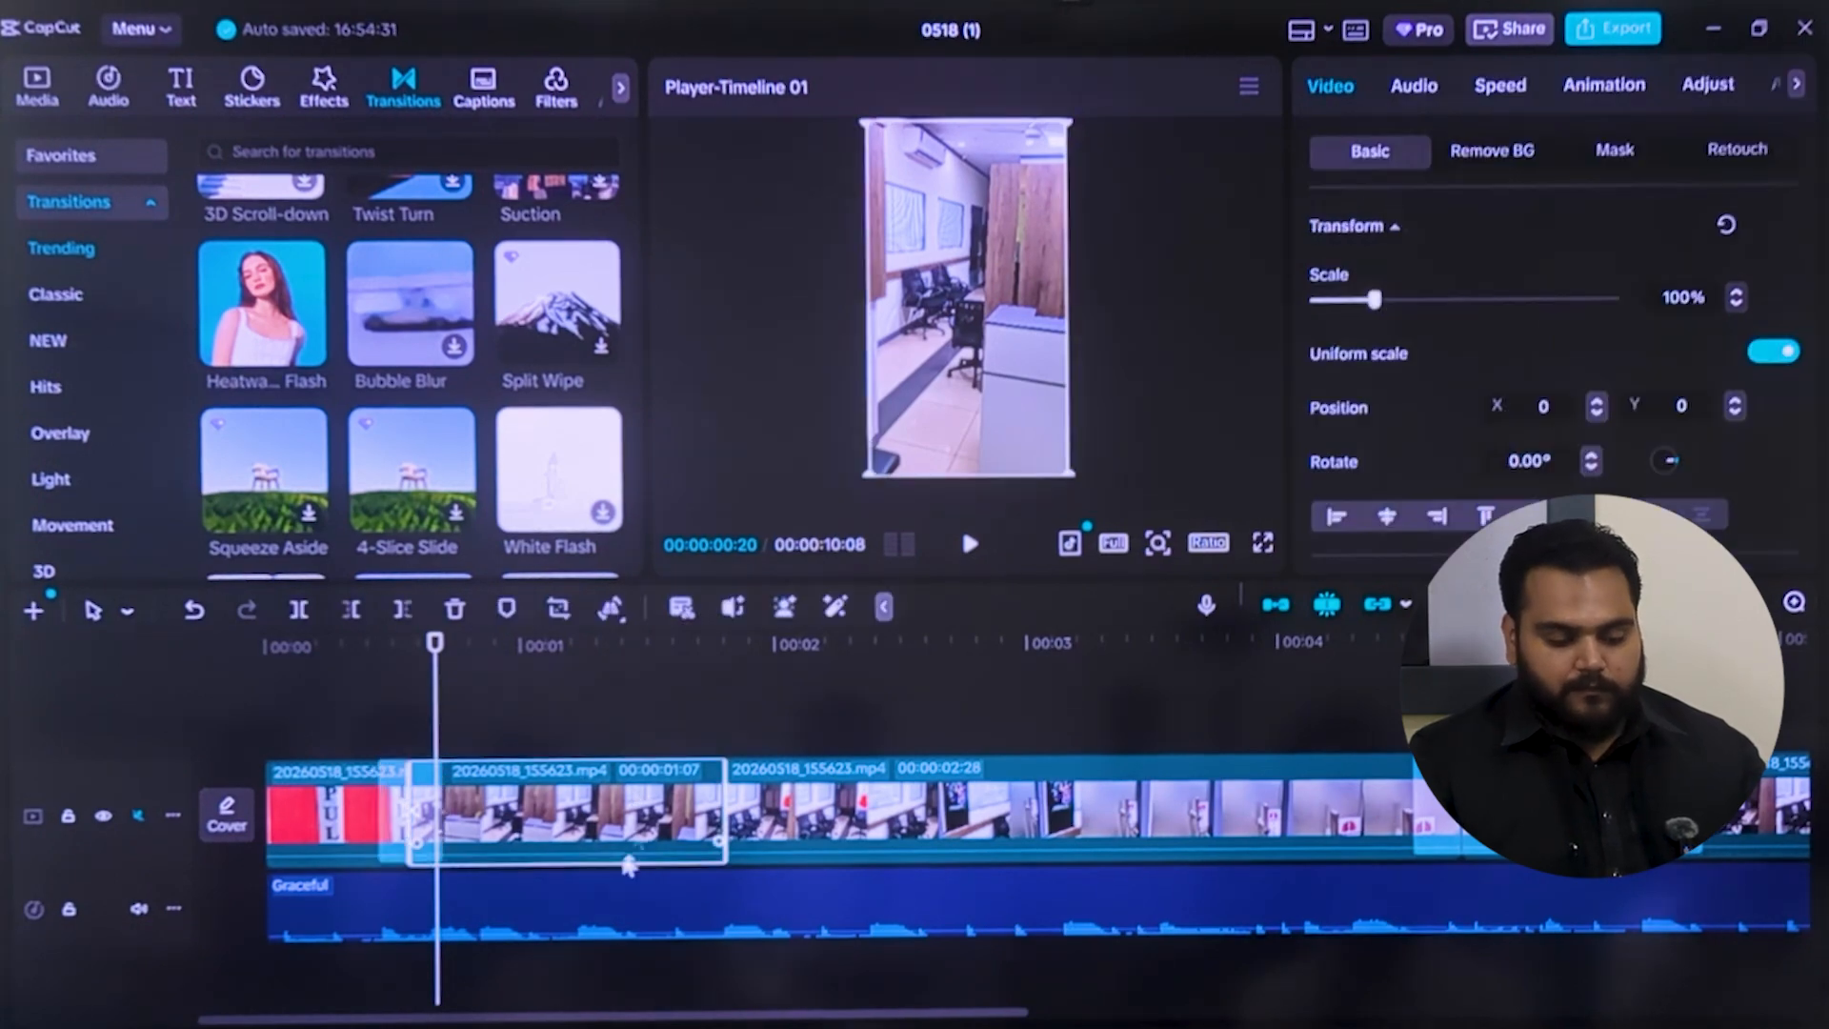
click(611, 917)
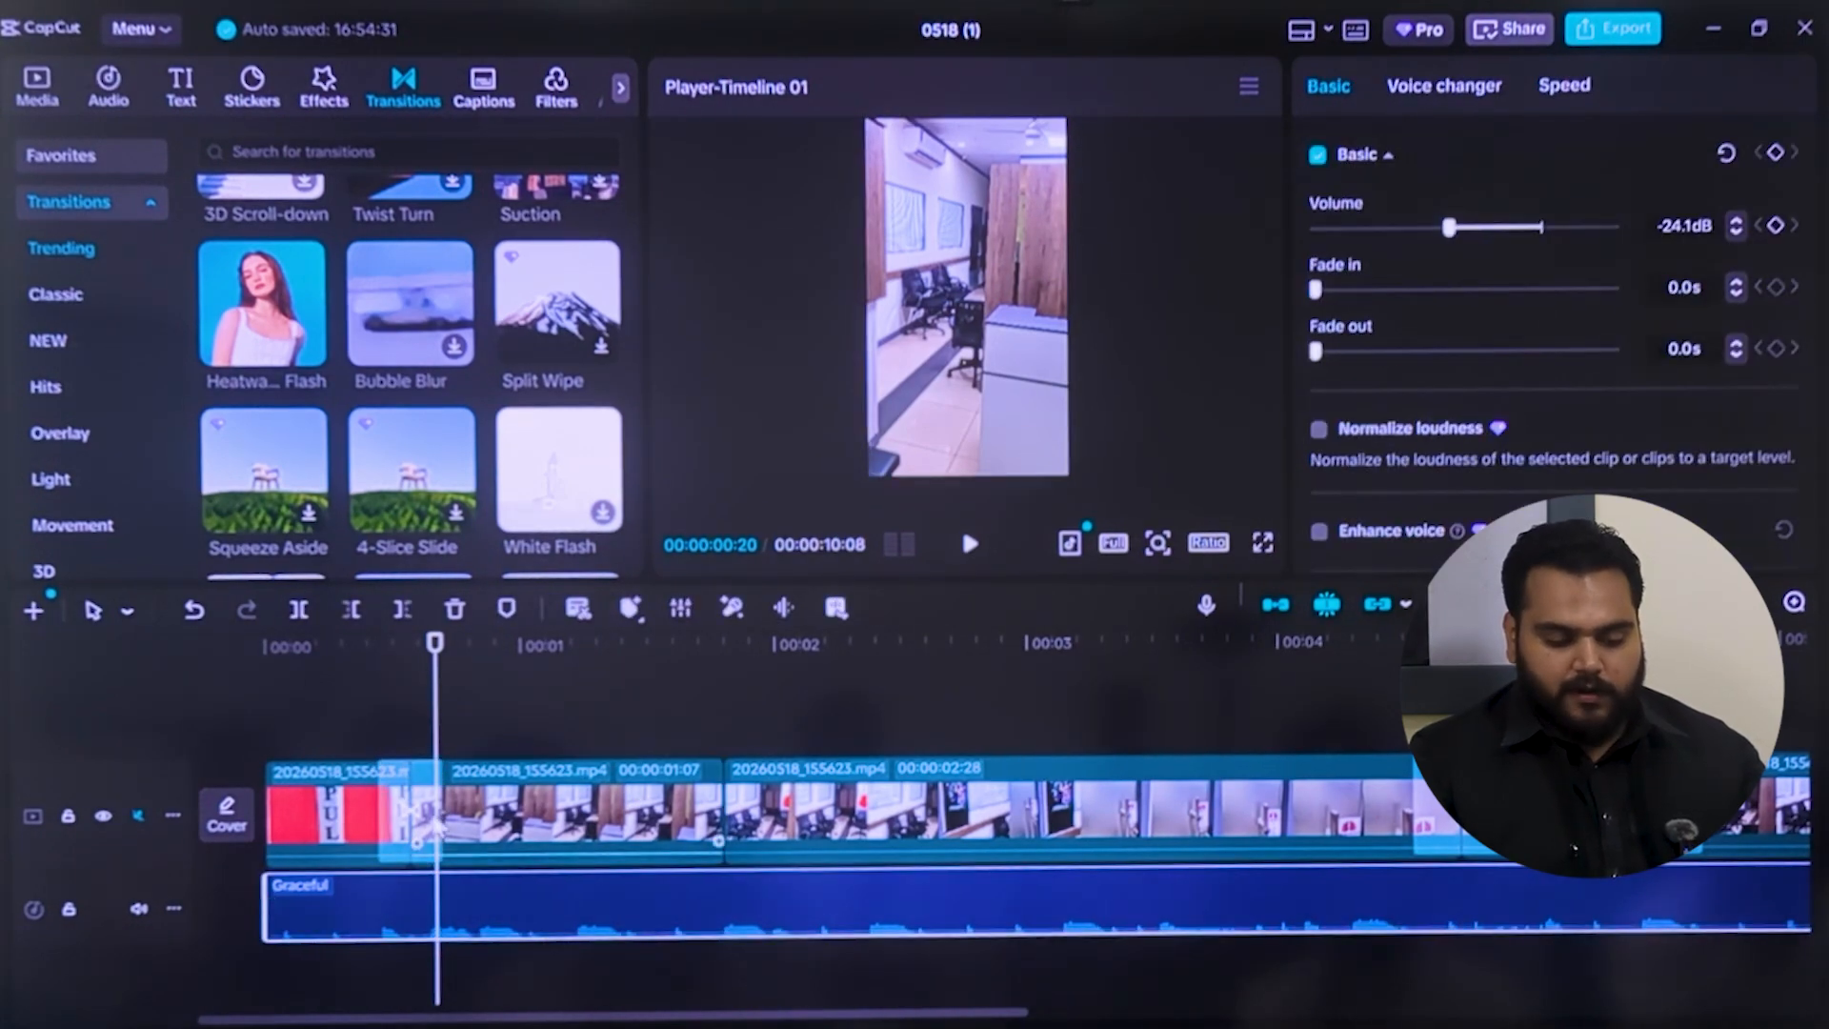
click(409, 810)
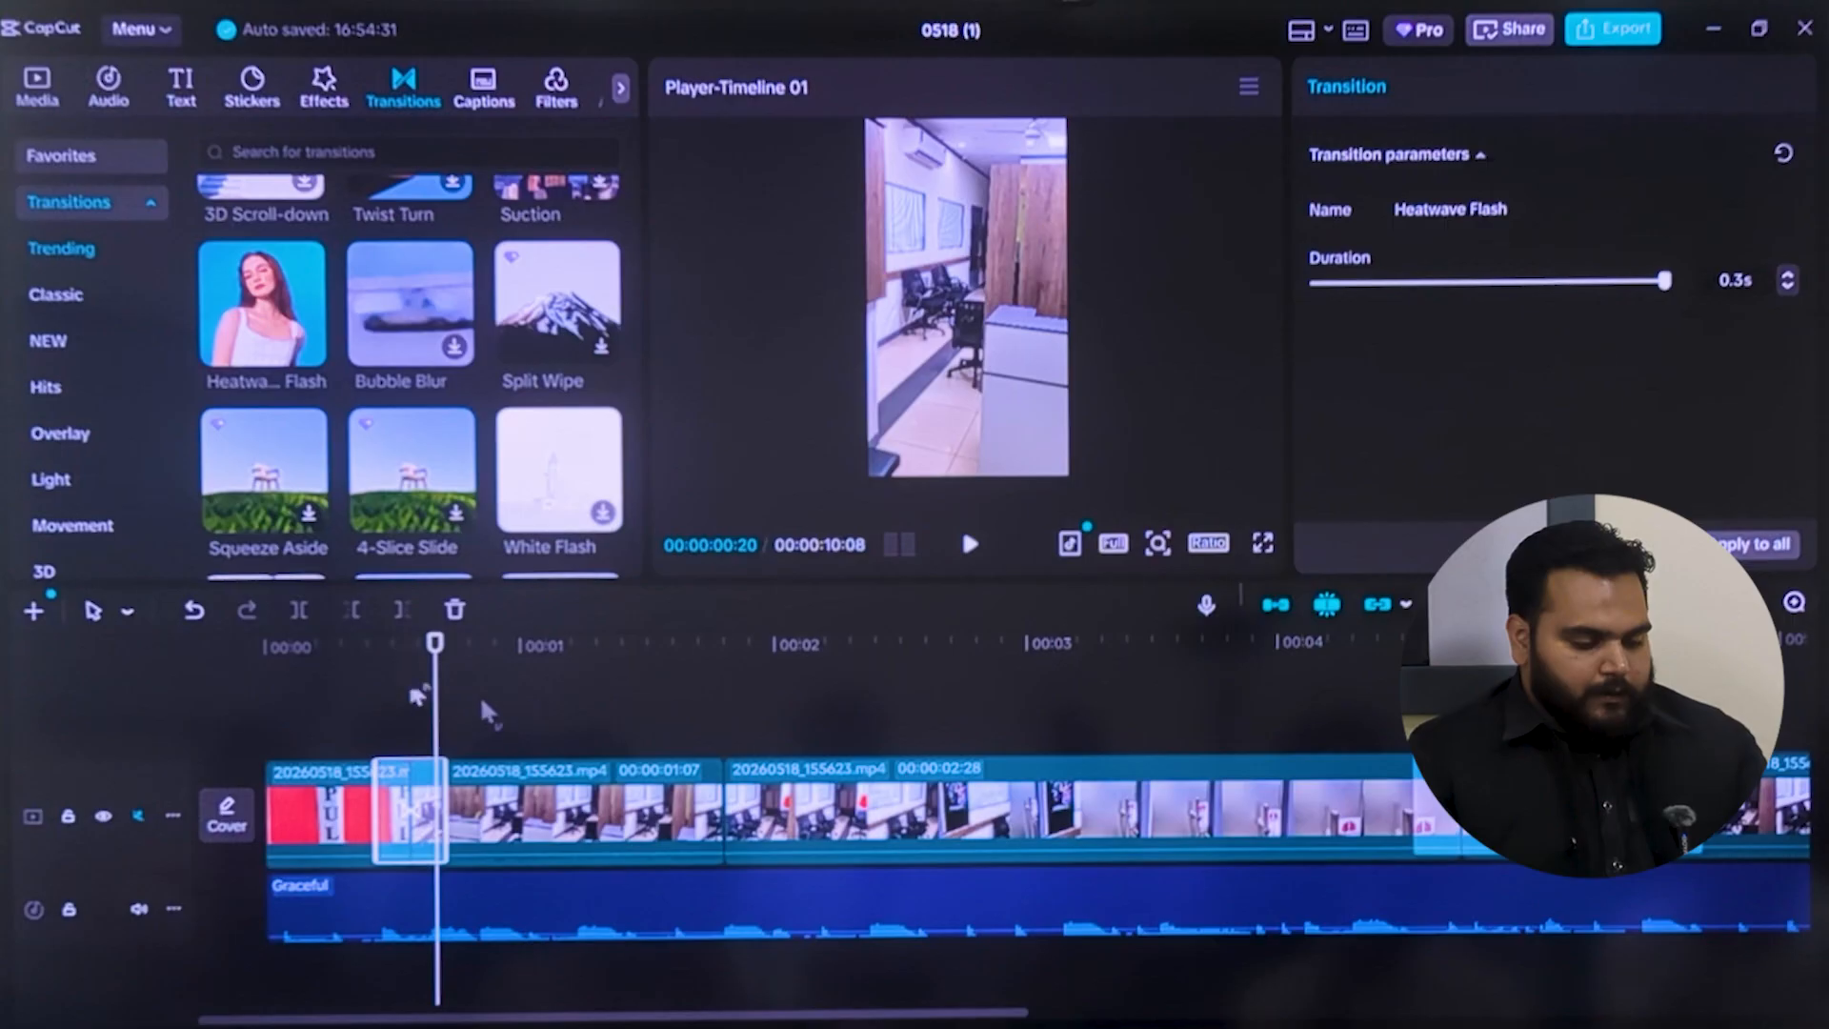
Add a default text at the timeline's start and change its wording to "today I am going to take video editing class"
drag(440, 724, 4, 829)
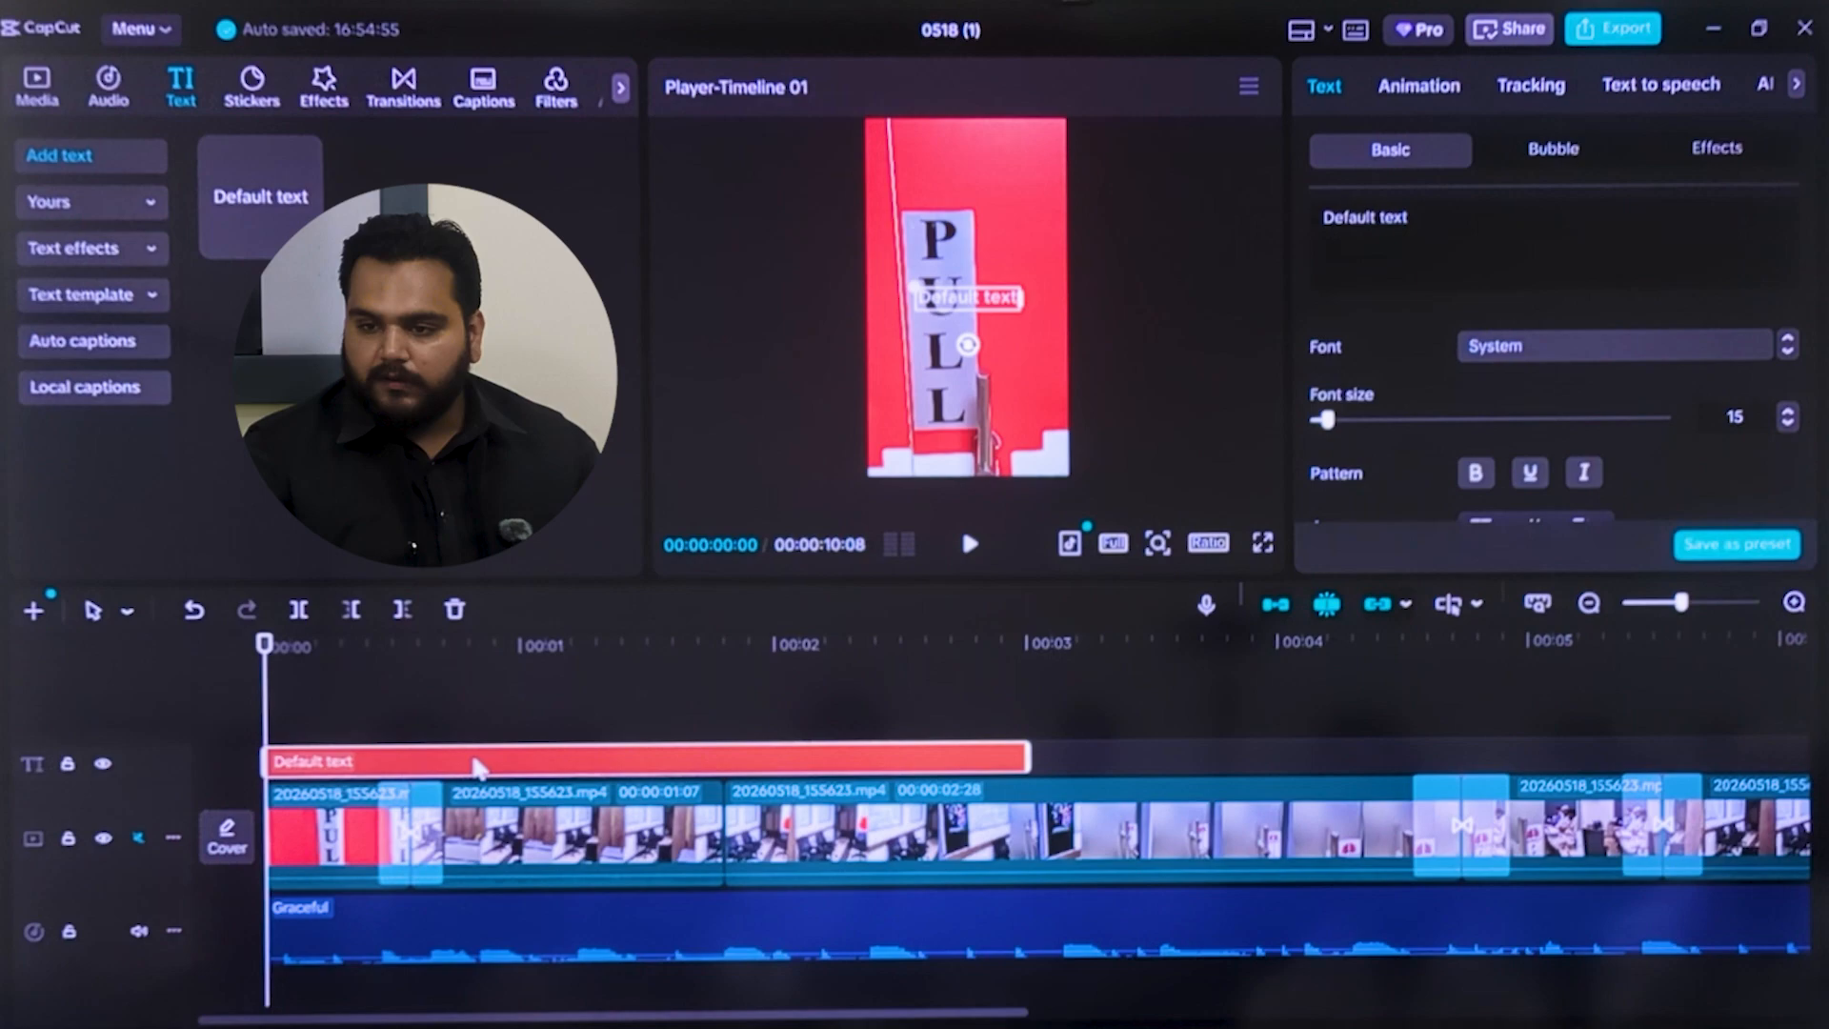
mouse_move(476, 767)
mouse_down()
mouse_move(682, 764)
mouse_move(467, 773)
mouse_move(484, 768)
mouse_up()
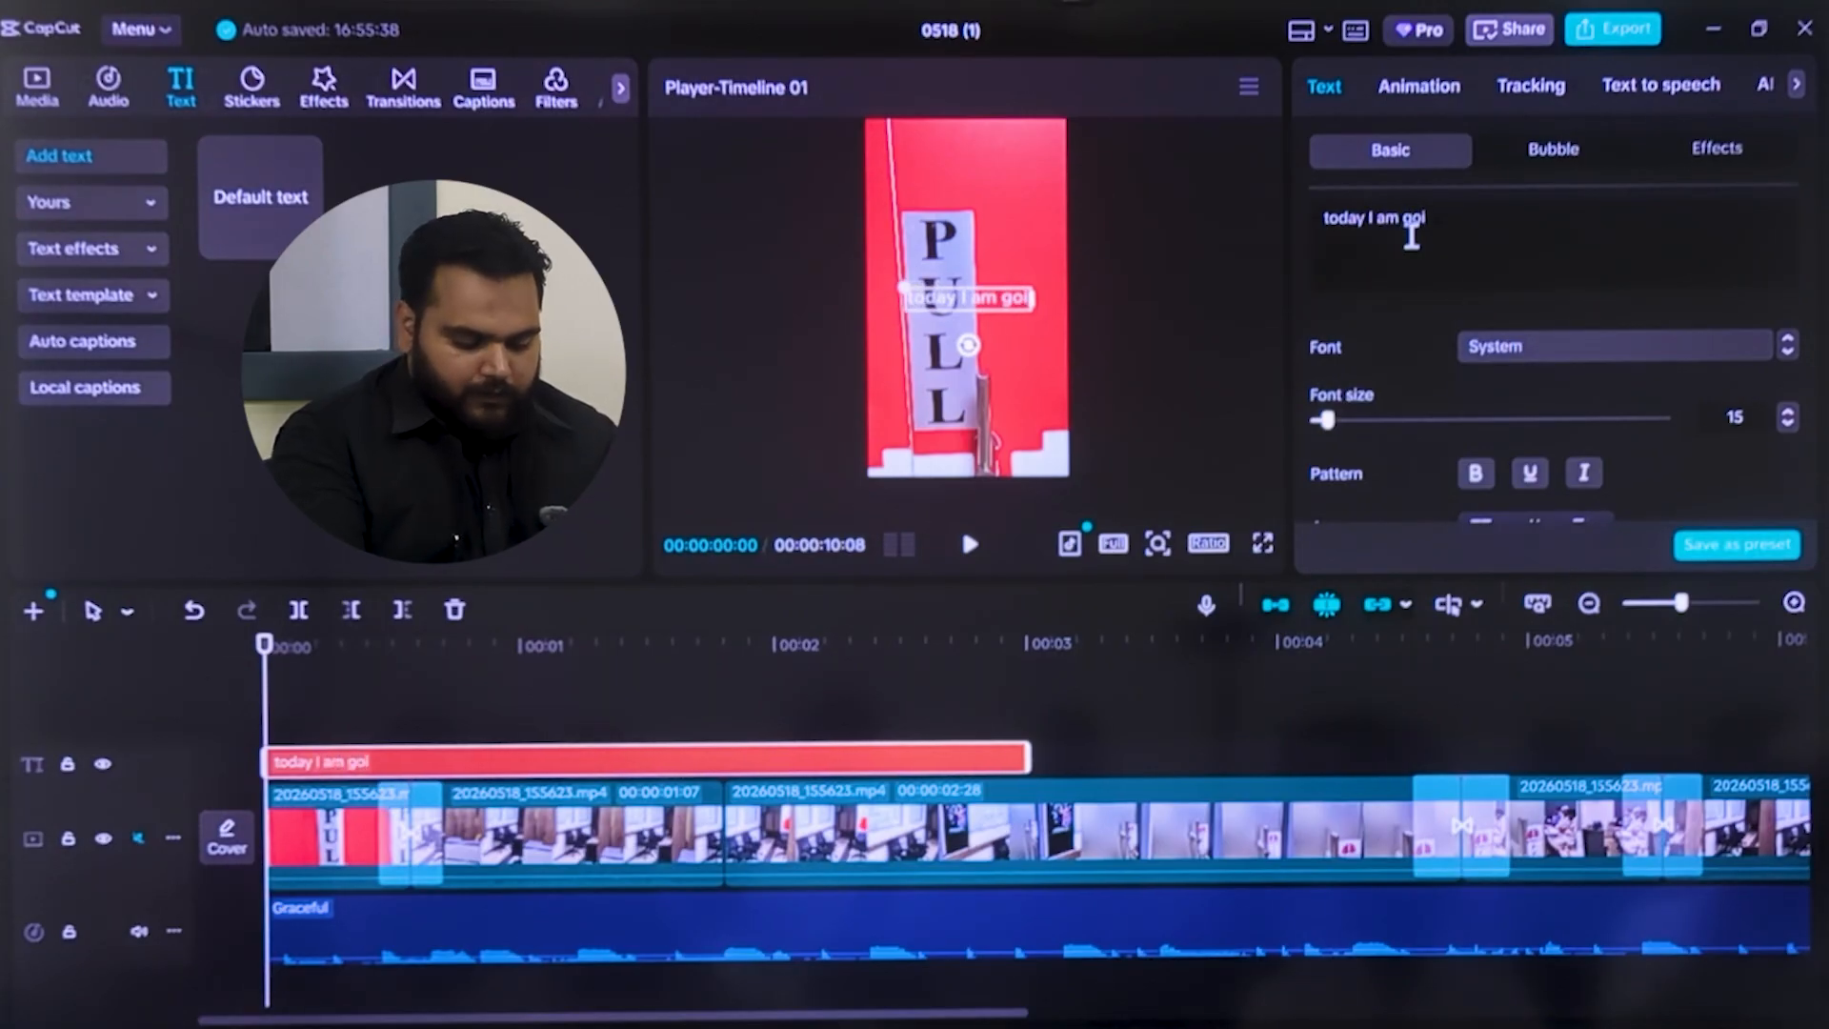
text(o take v)
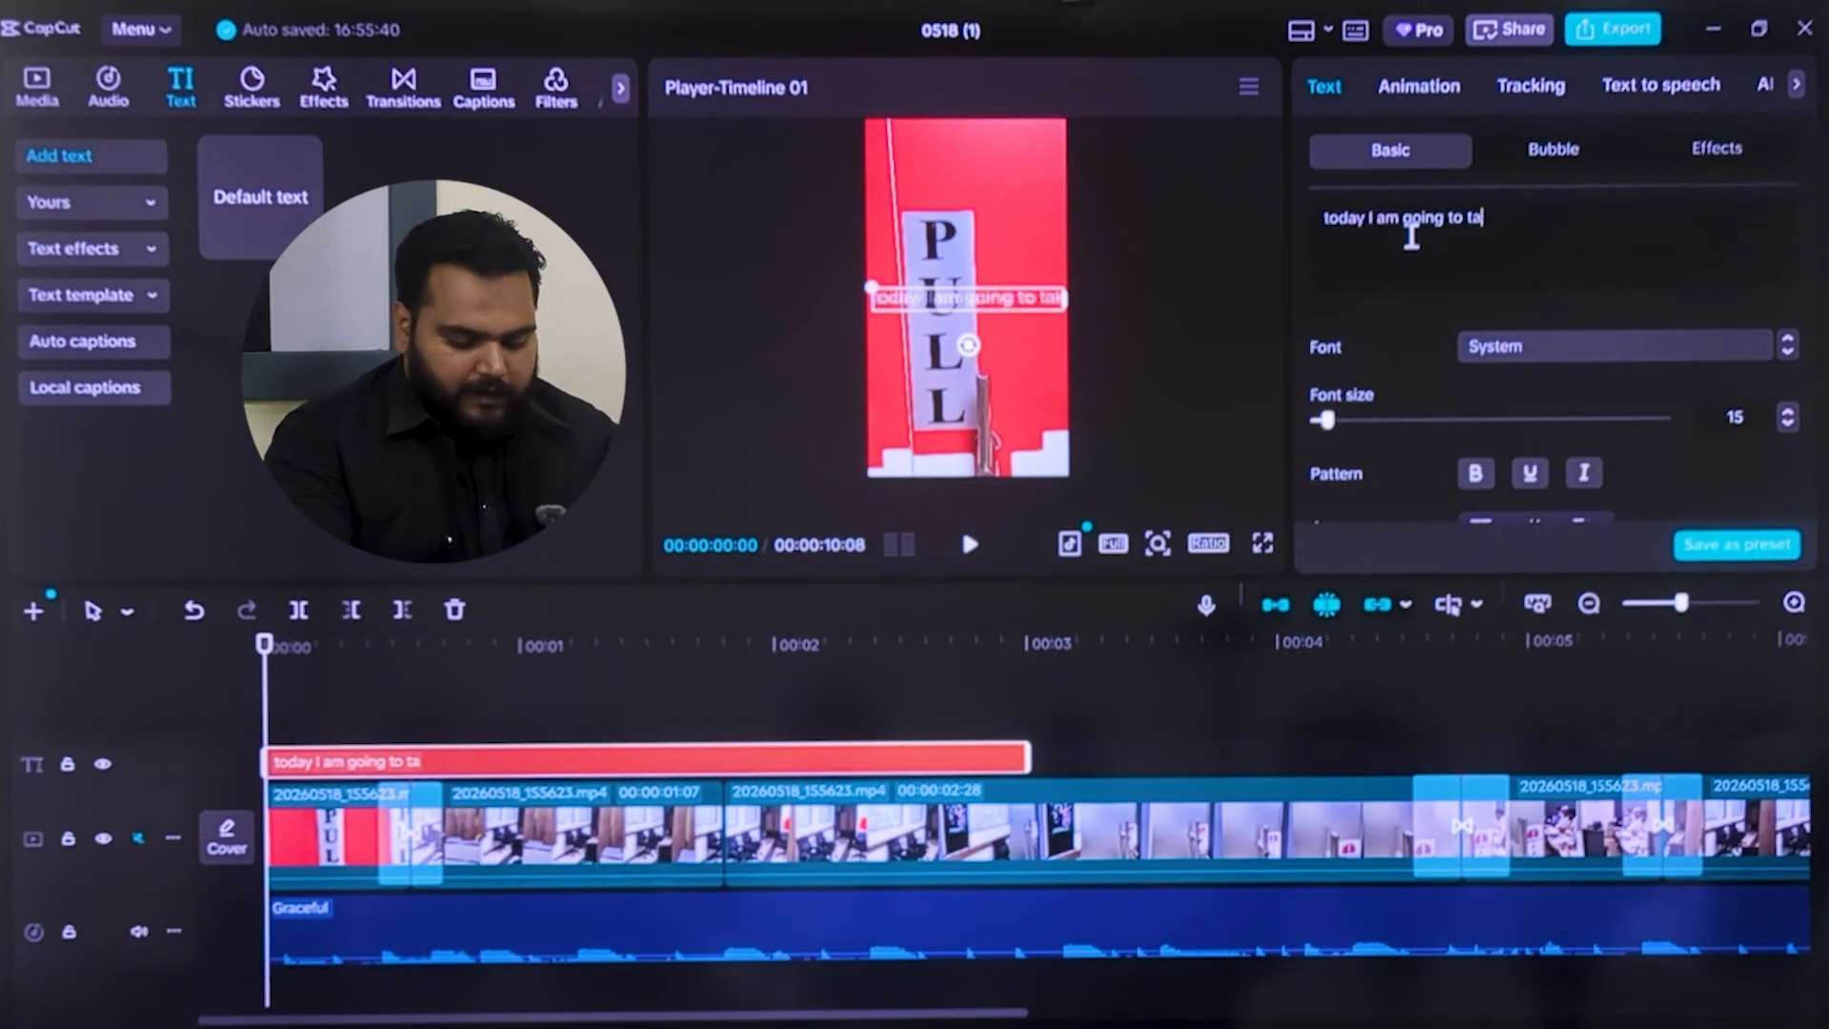
text(ideo edit)
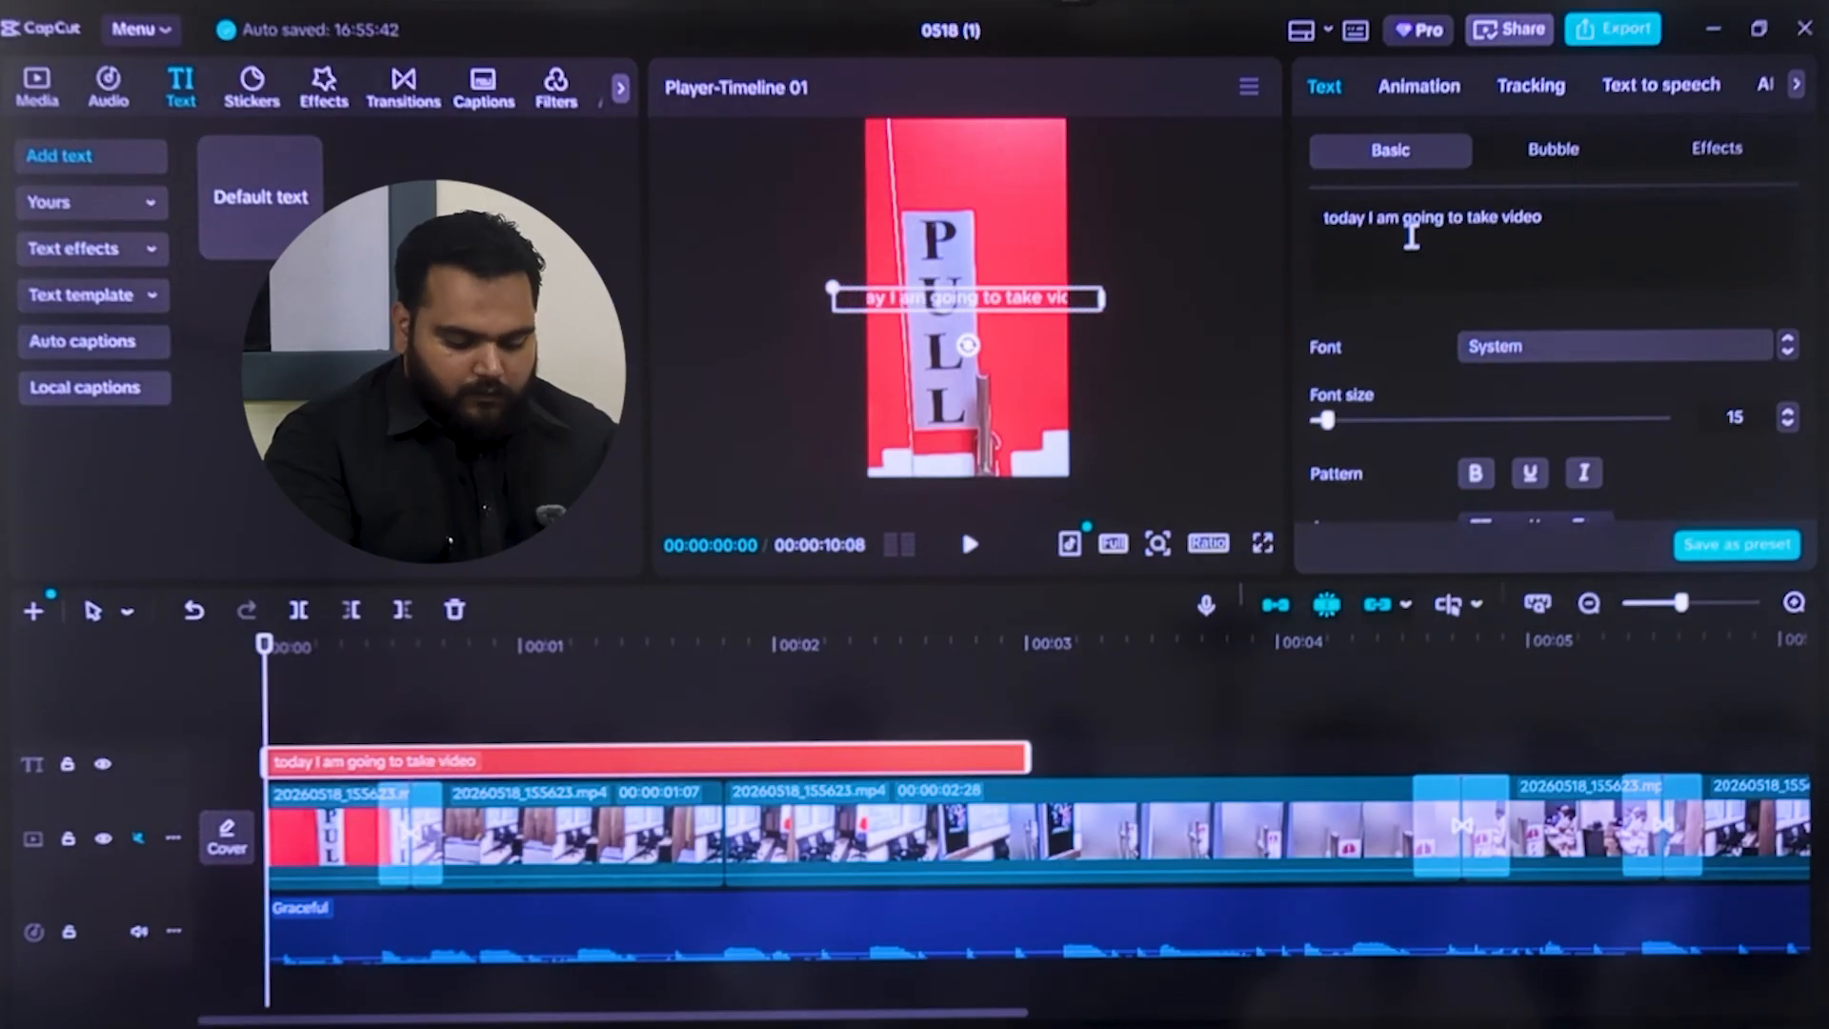
text(ing cl)
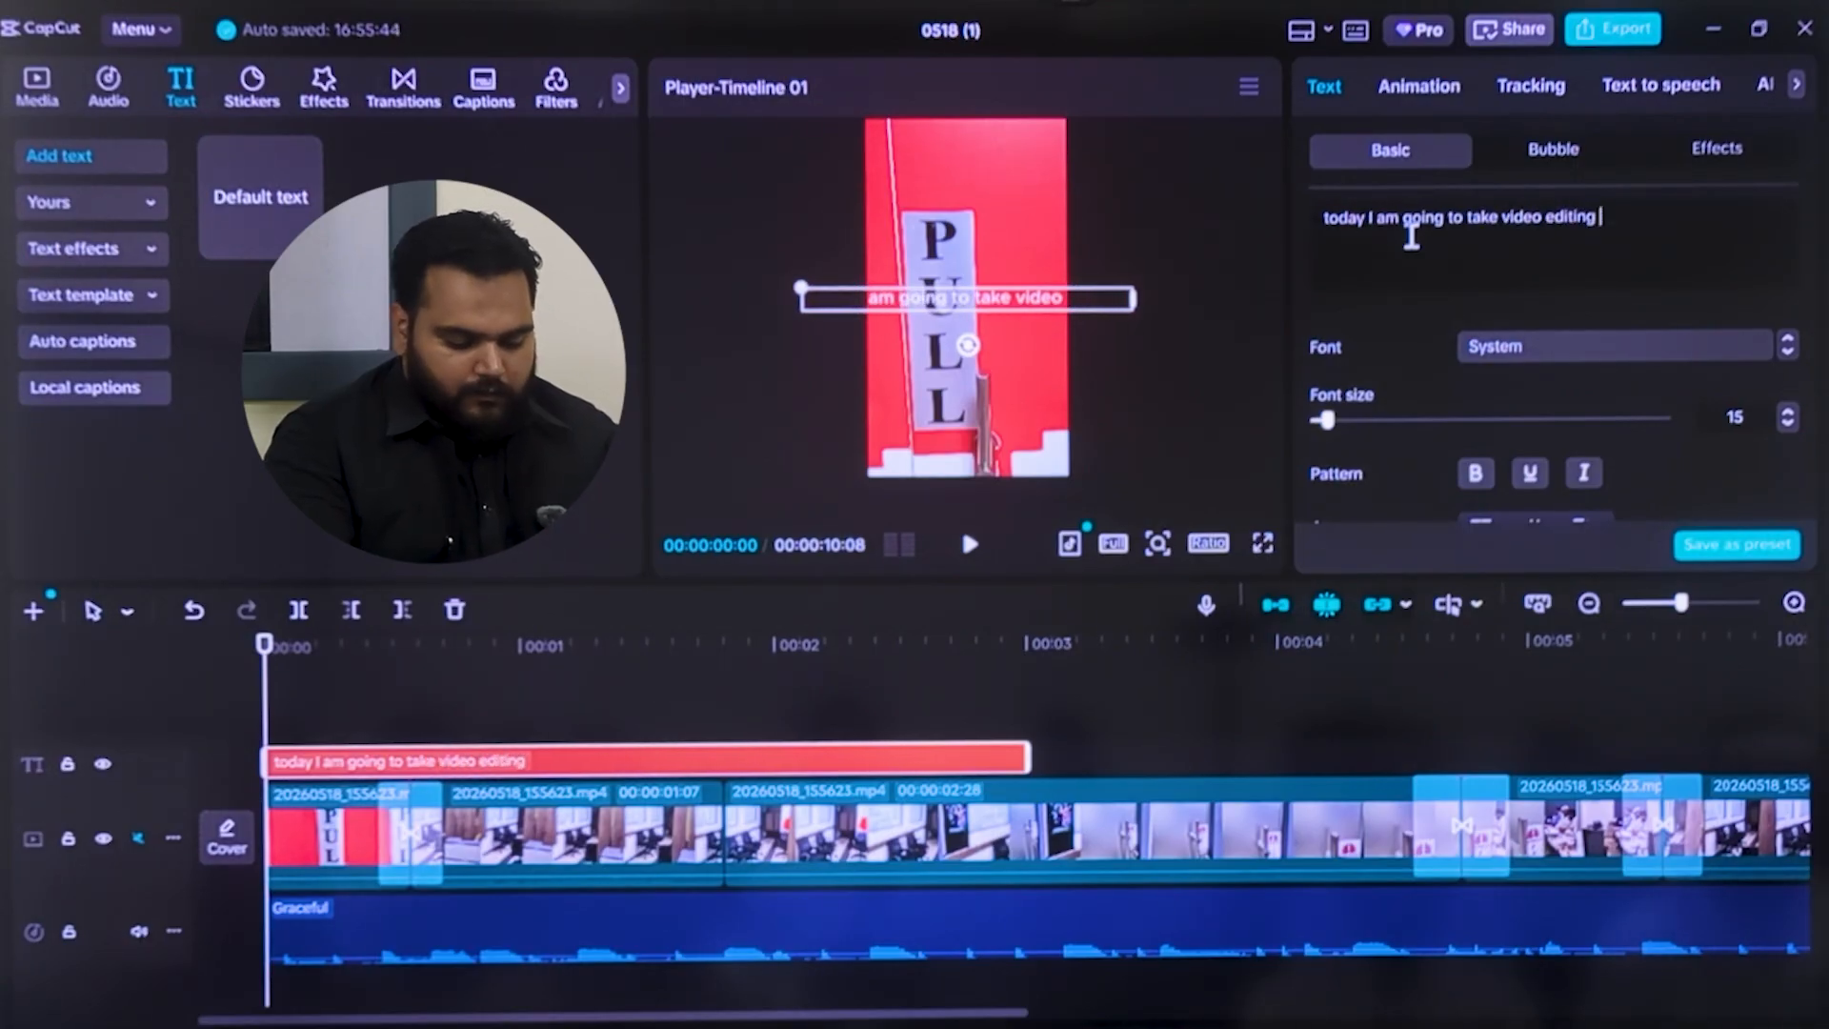
text(AA)
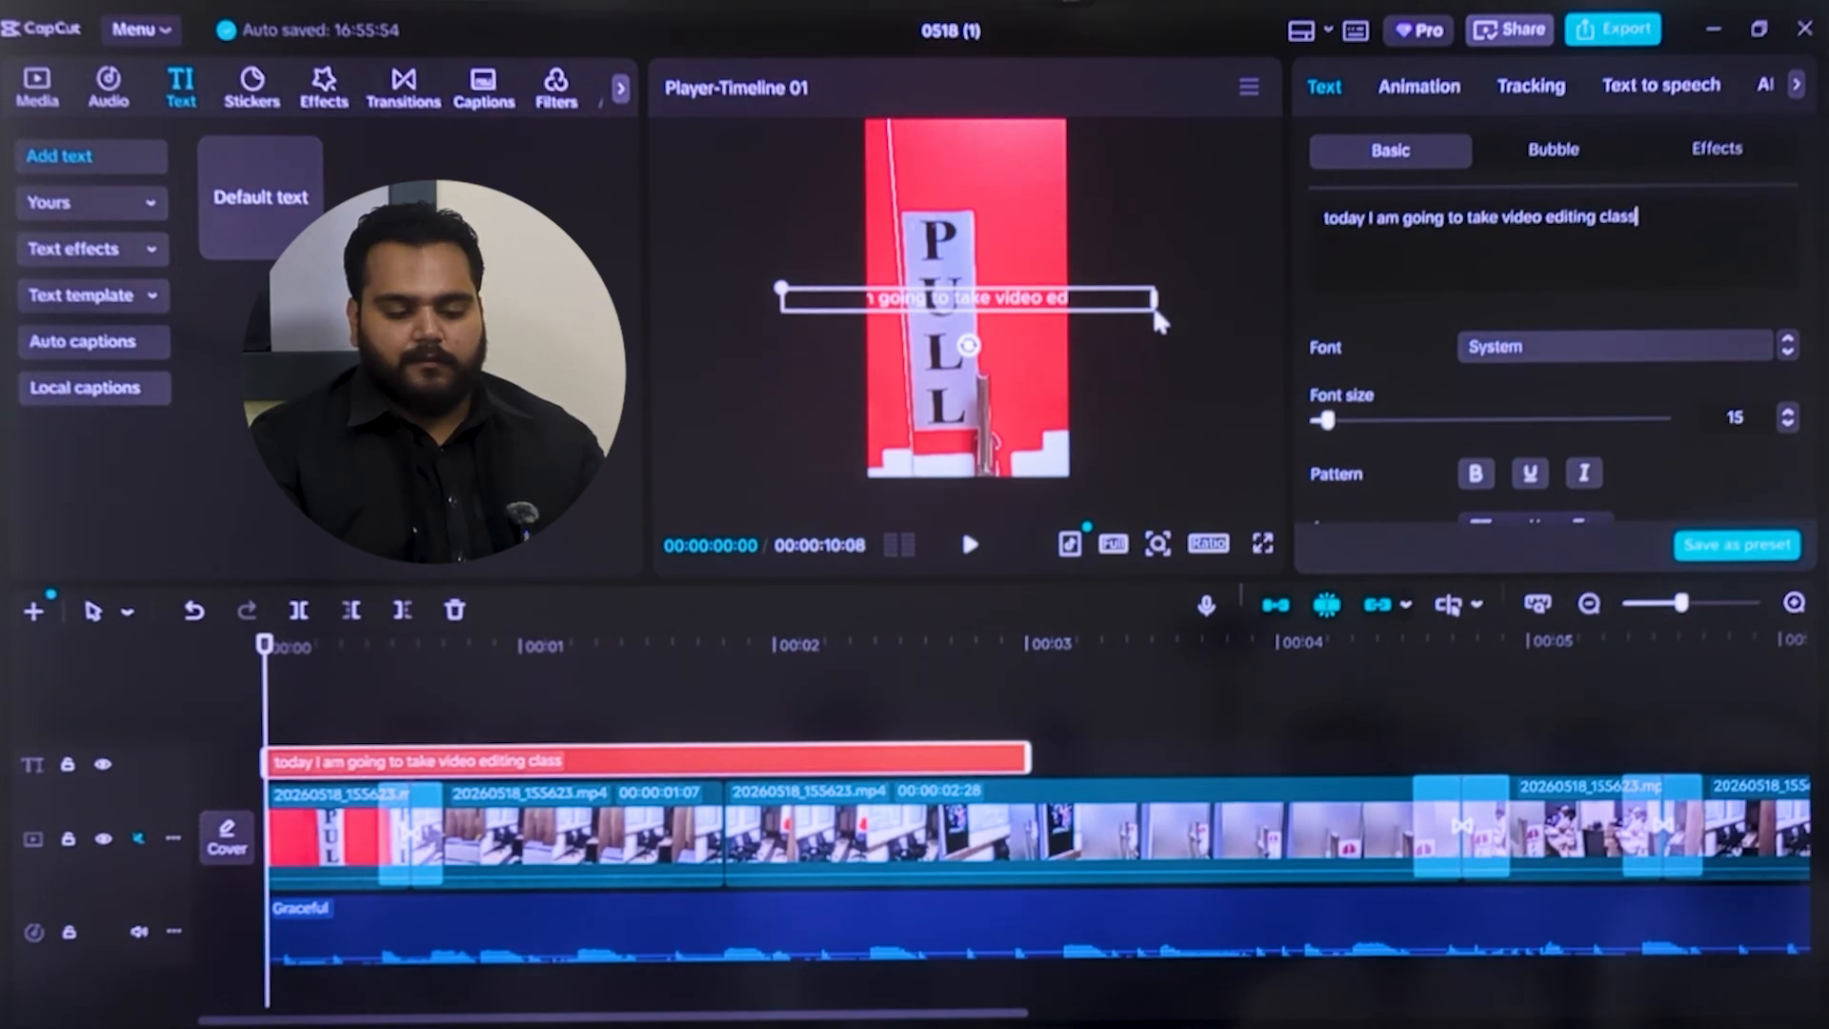
Wrap the text onto three lines above the PULL sign and shift its timeline segment to start near the first cut
drag(1155, 301, 1024, 179)
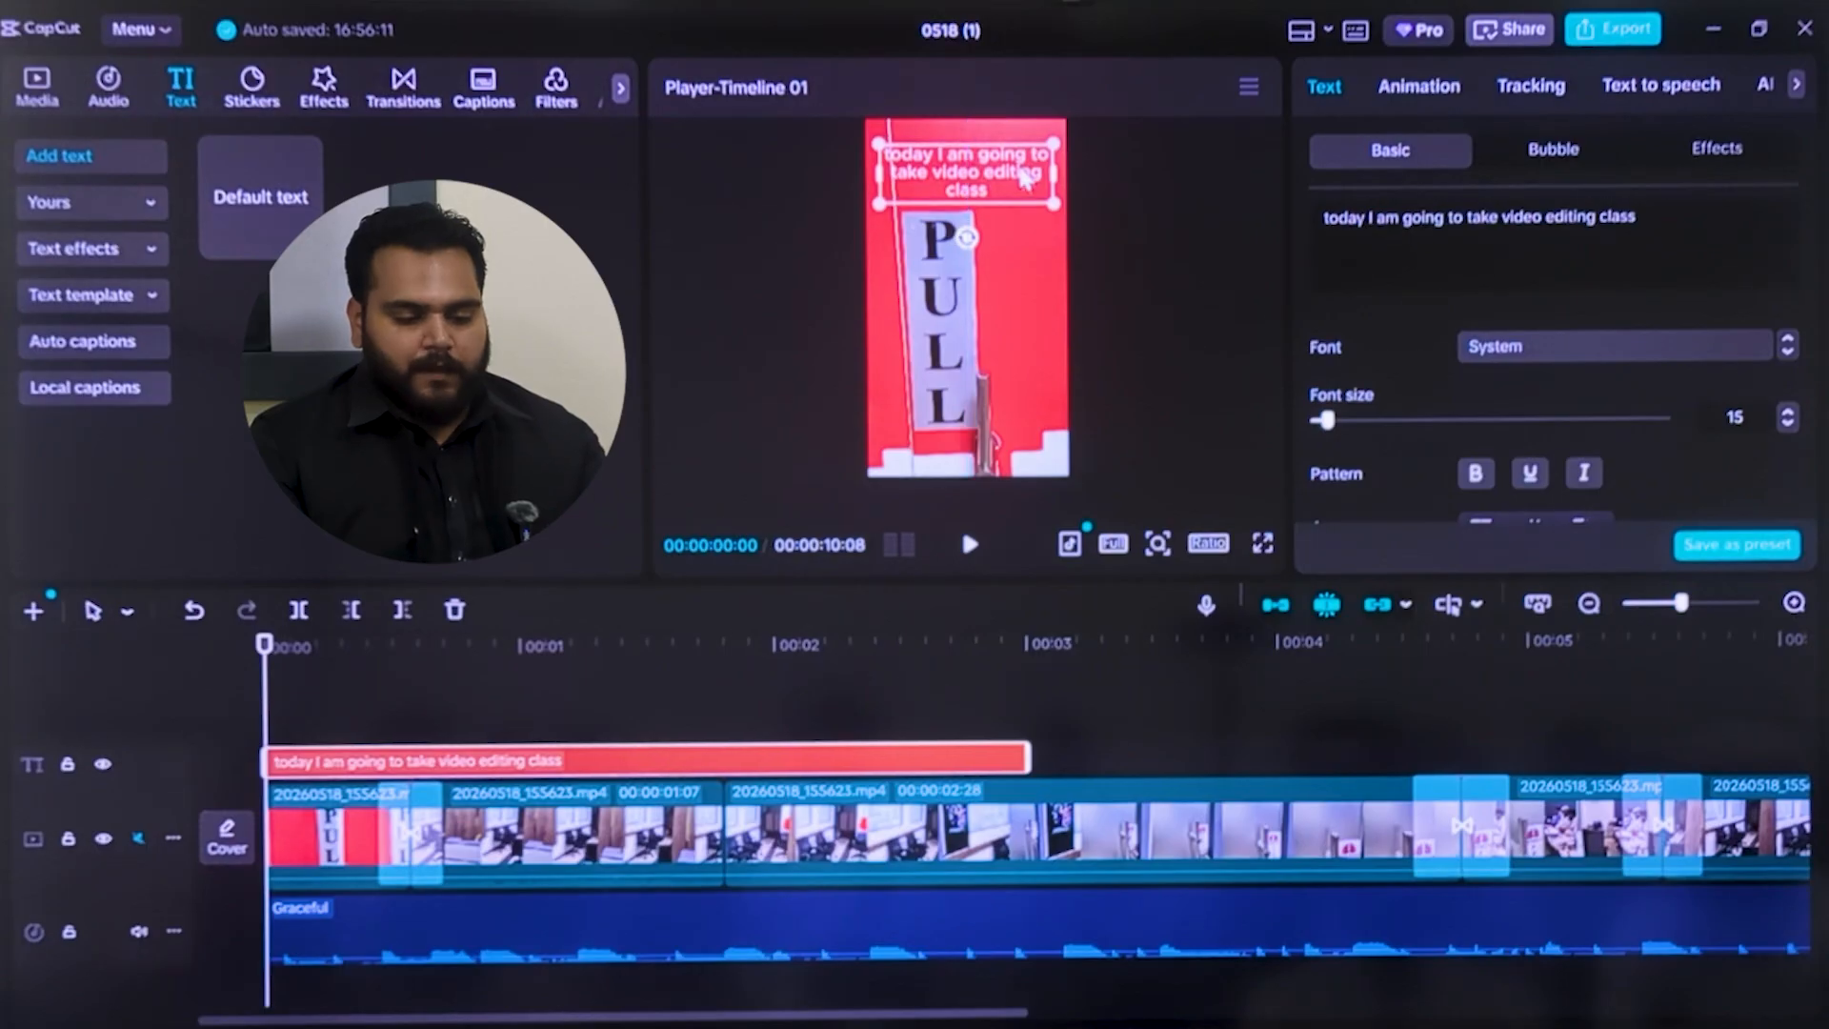
click(1147, 181)
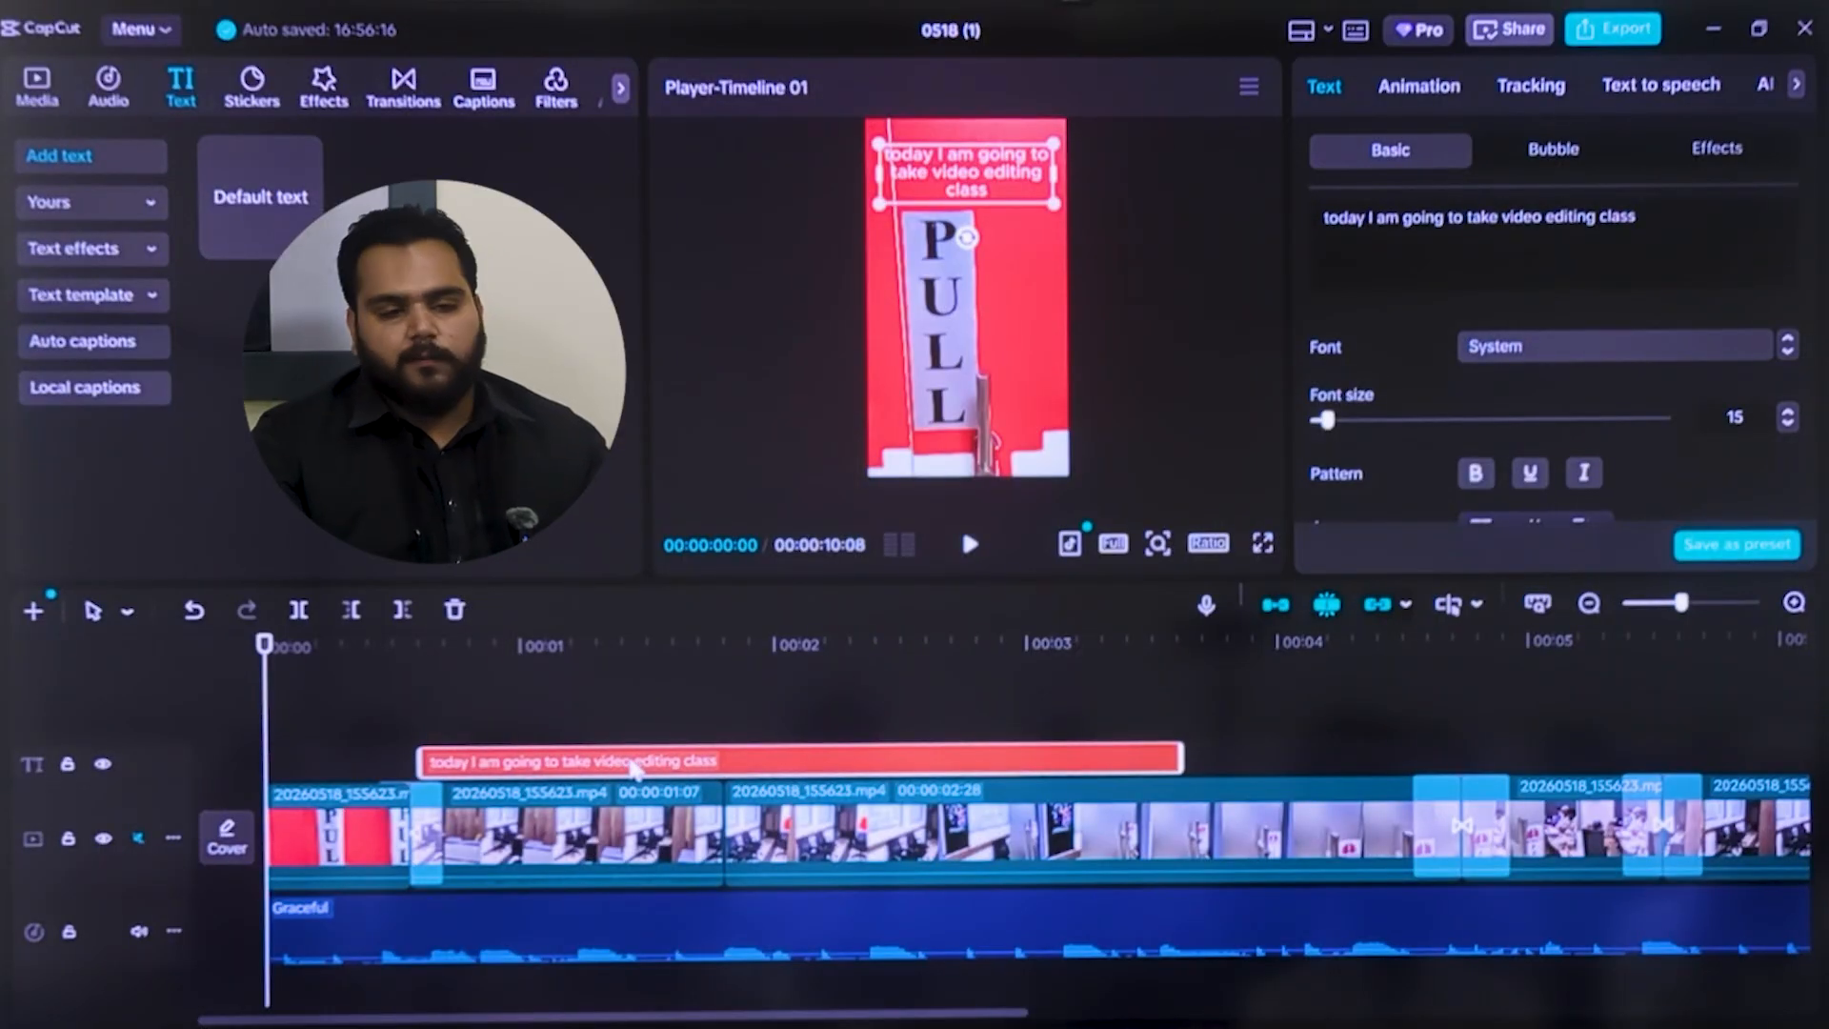
drag(637, 770, 636, 768)
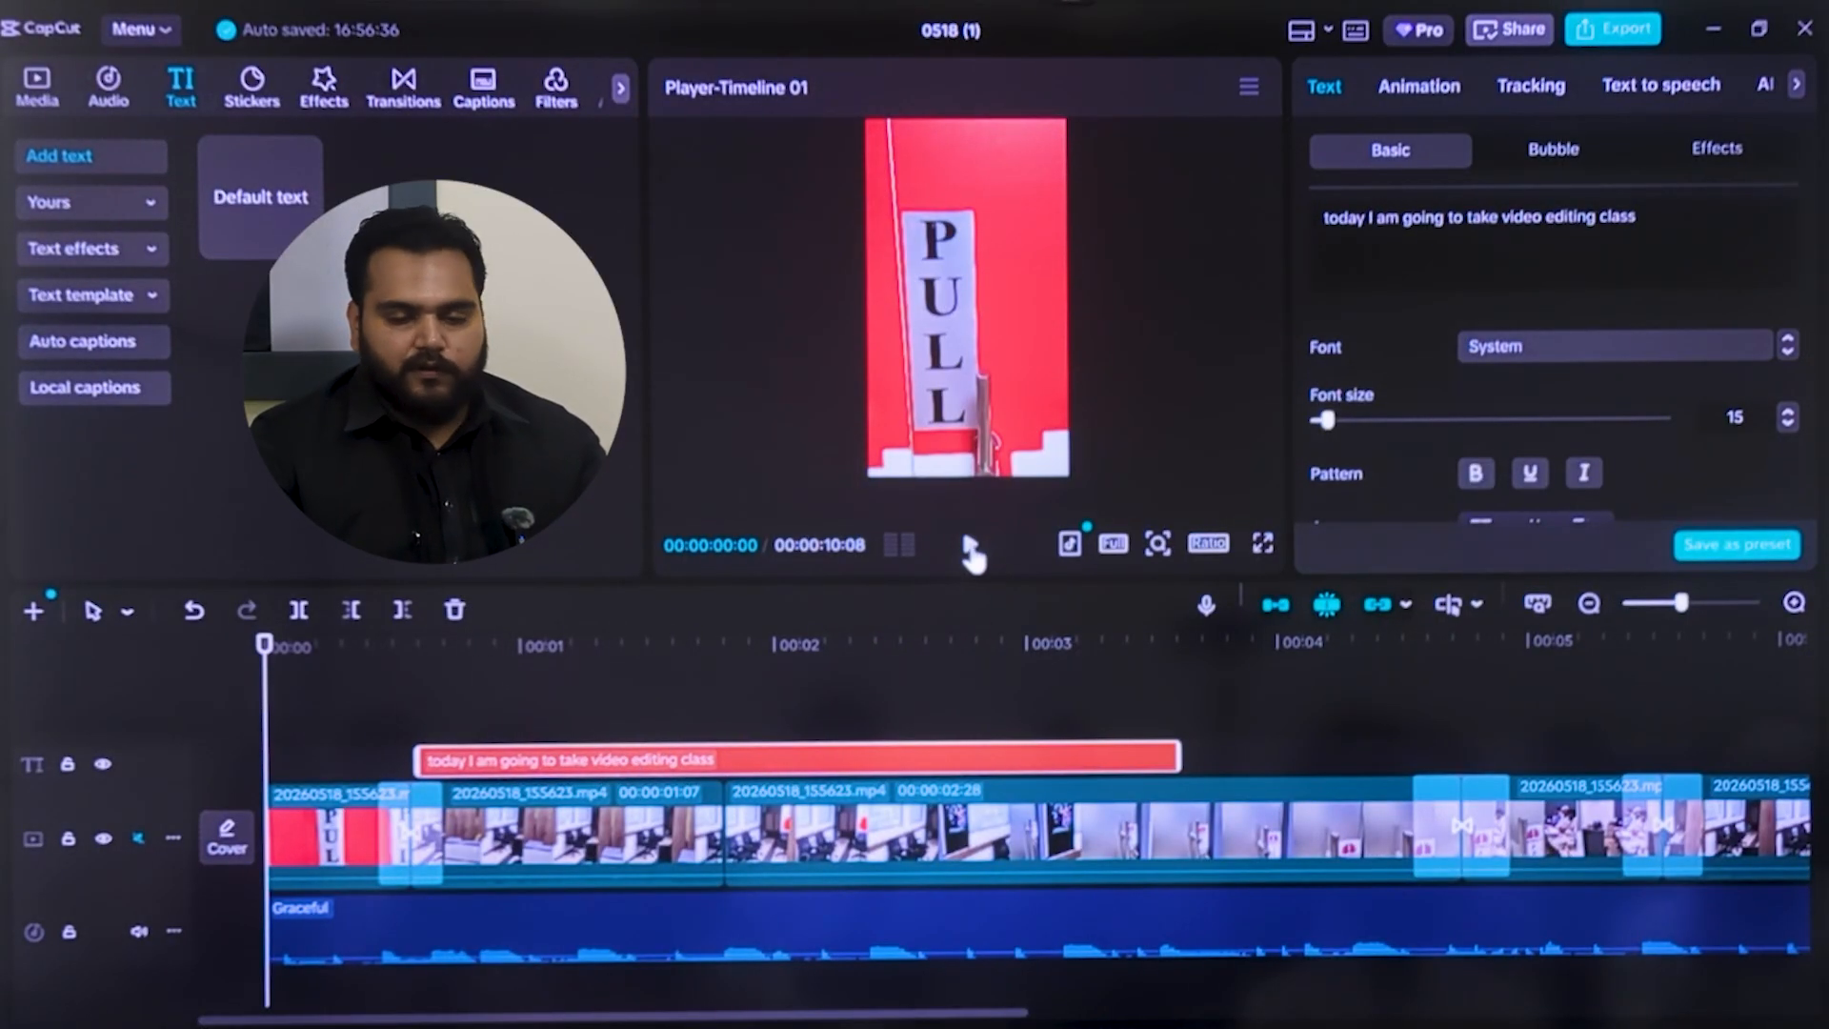
Play the opening from the timeline's start to check the caption's timing over the clips
click(970, 548)
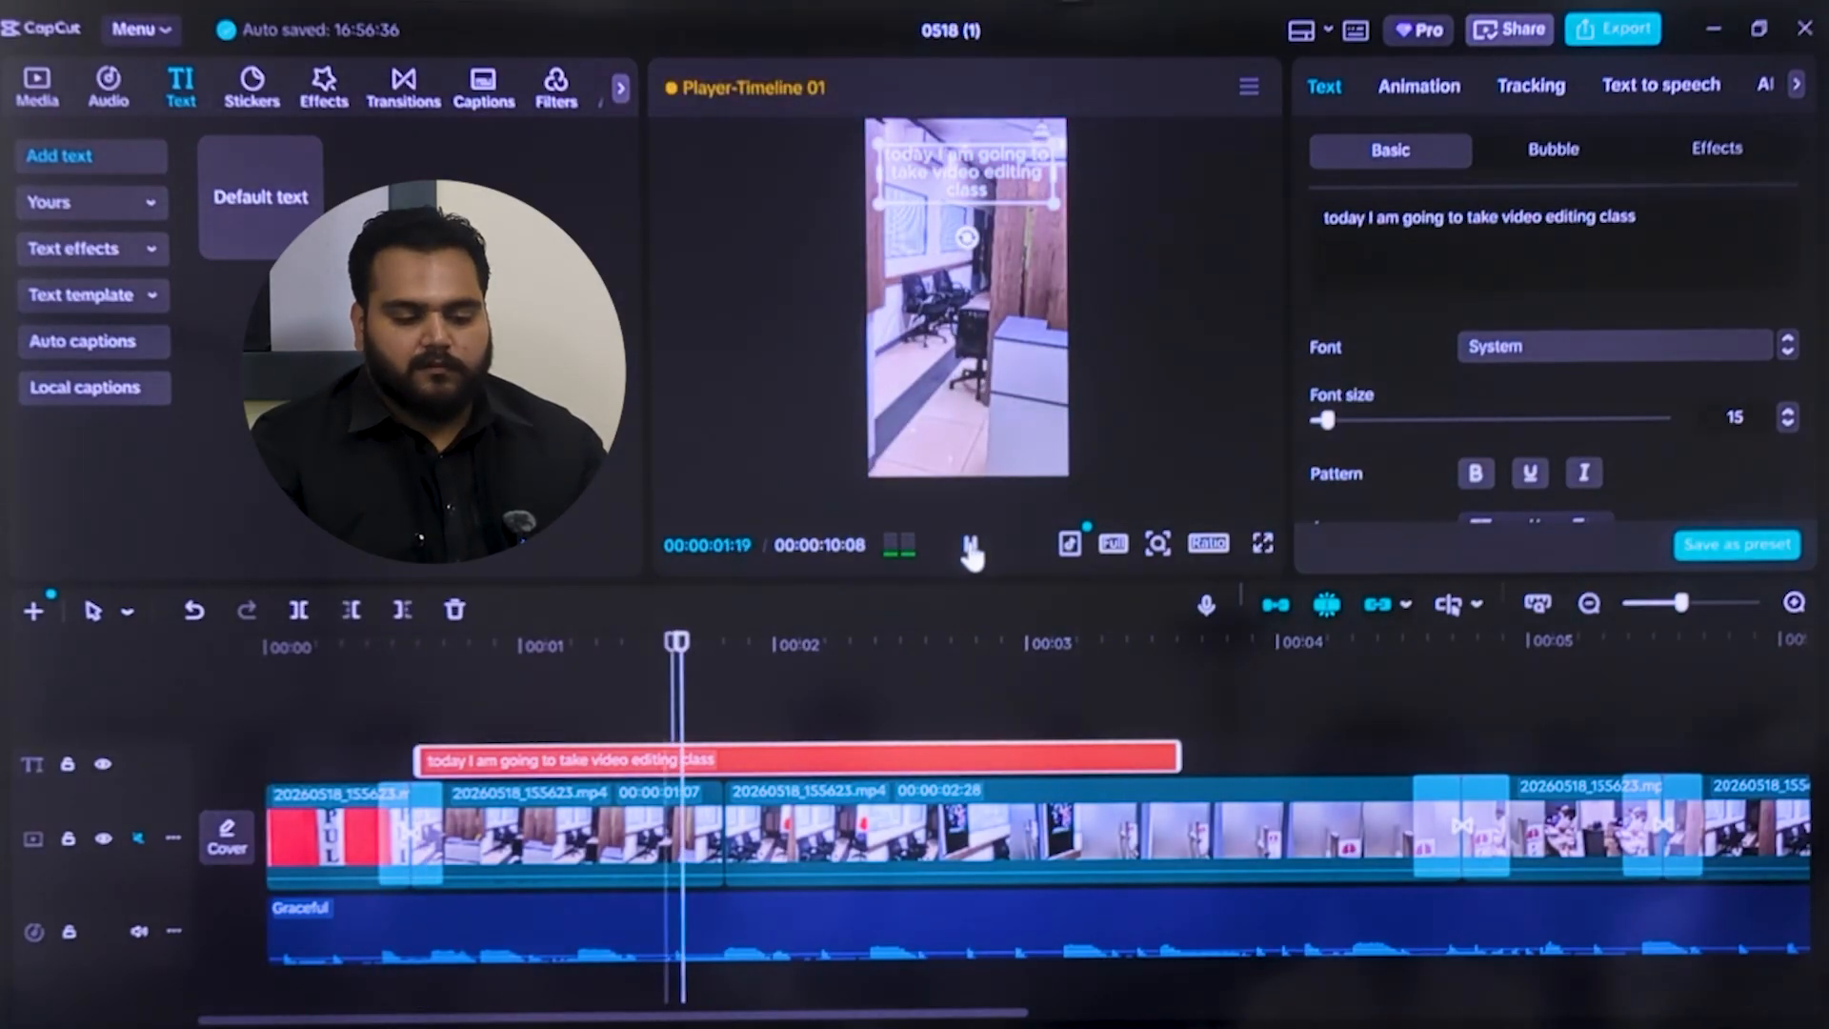
click(970, 547)
click(950, 296)
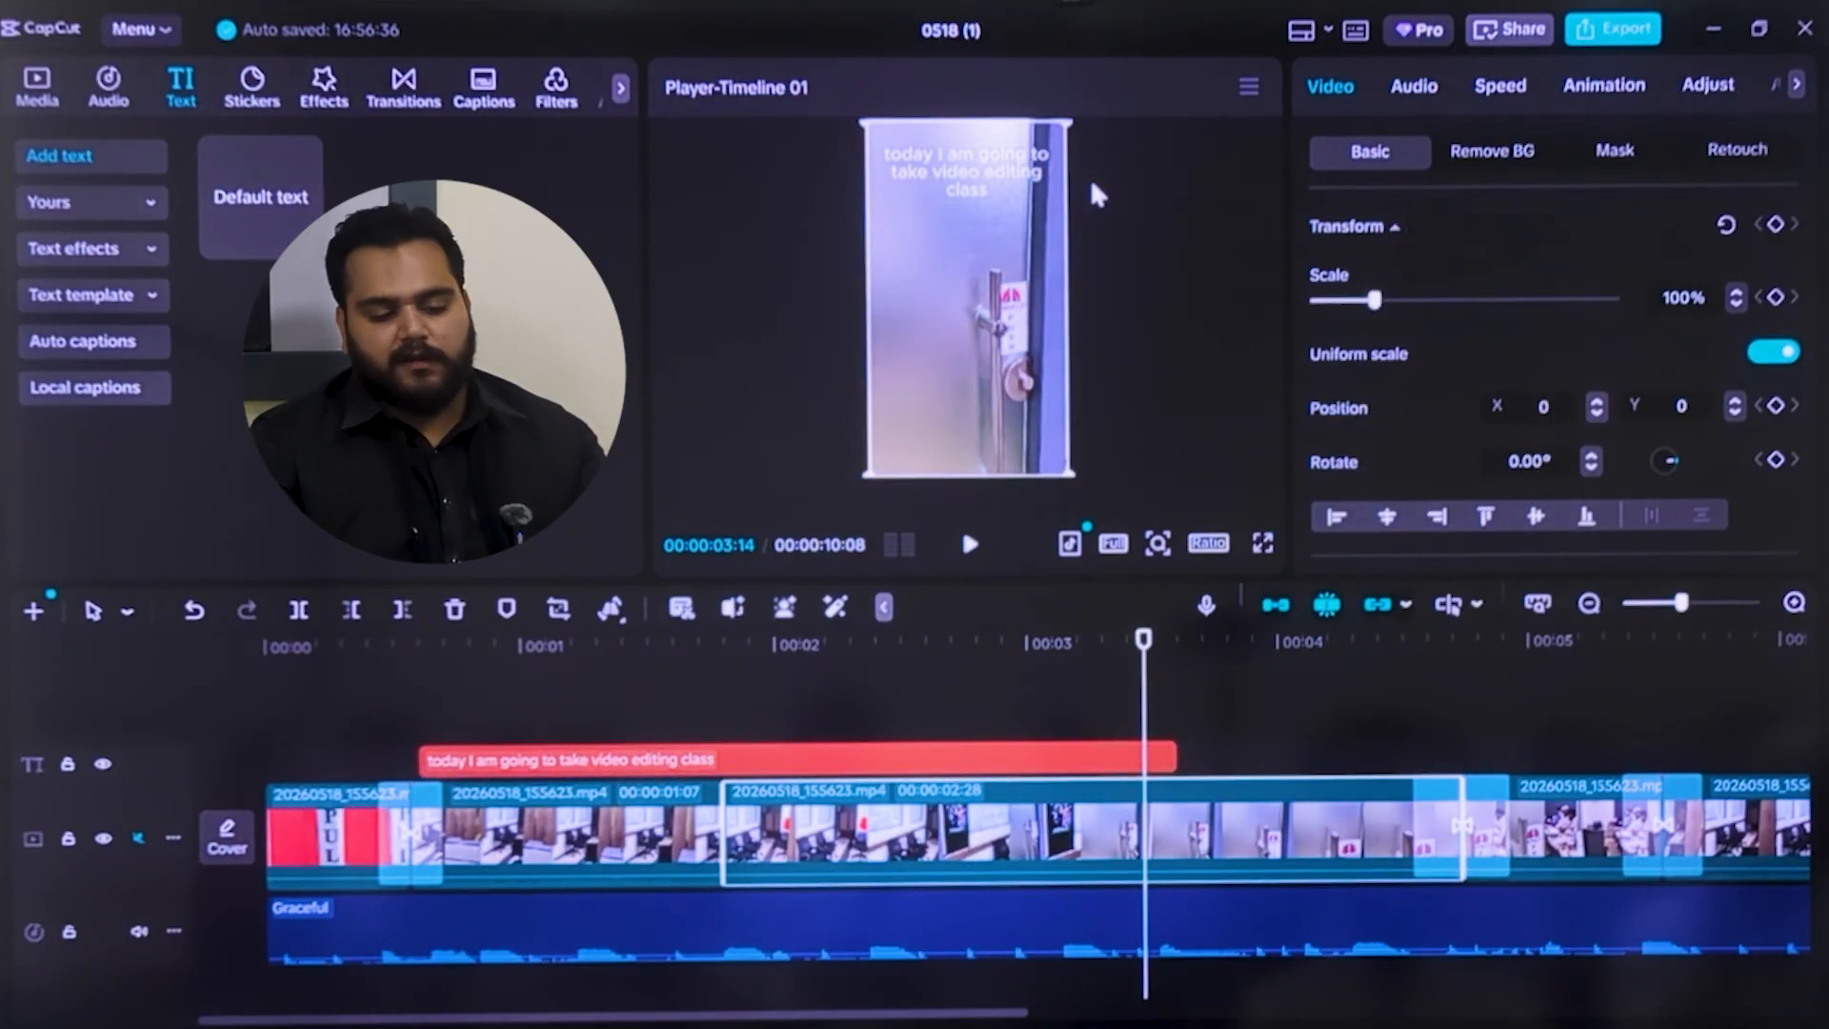
drag(986, 183, 995, 205)
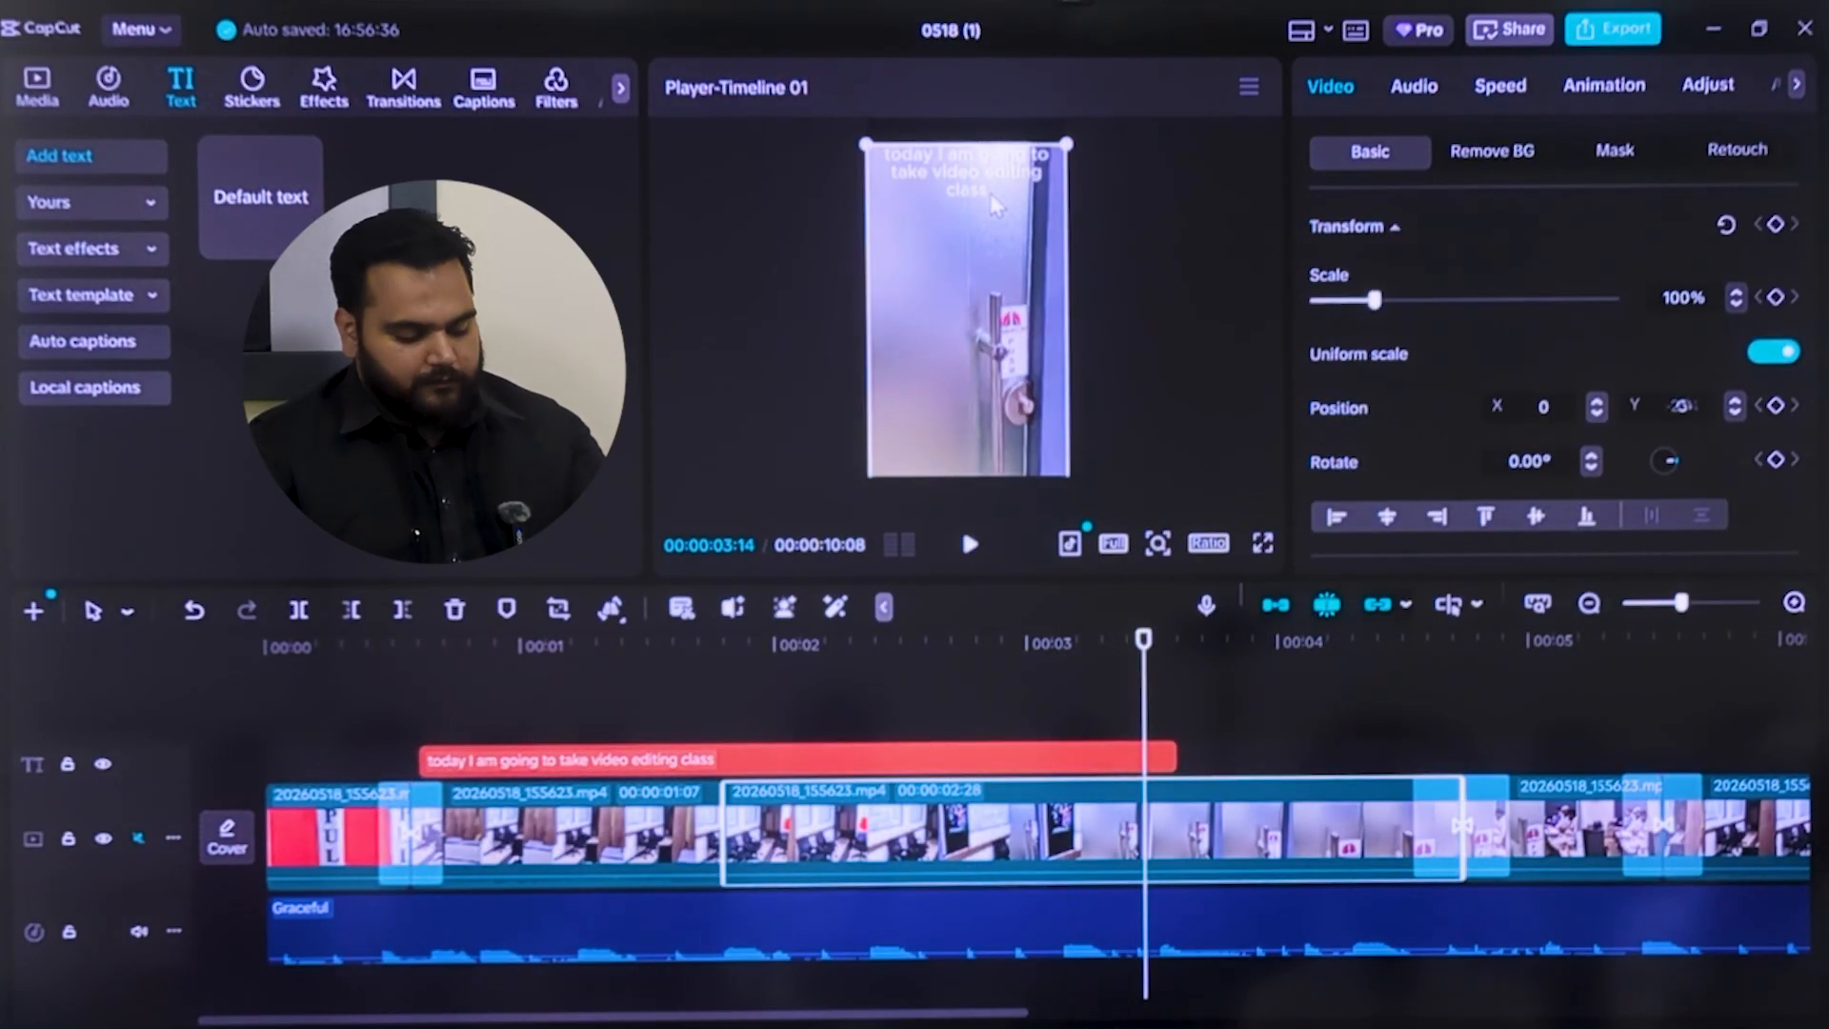
key(ctrl+z)
click(1166, 217)
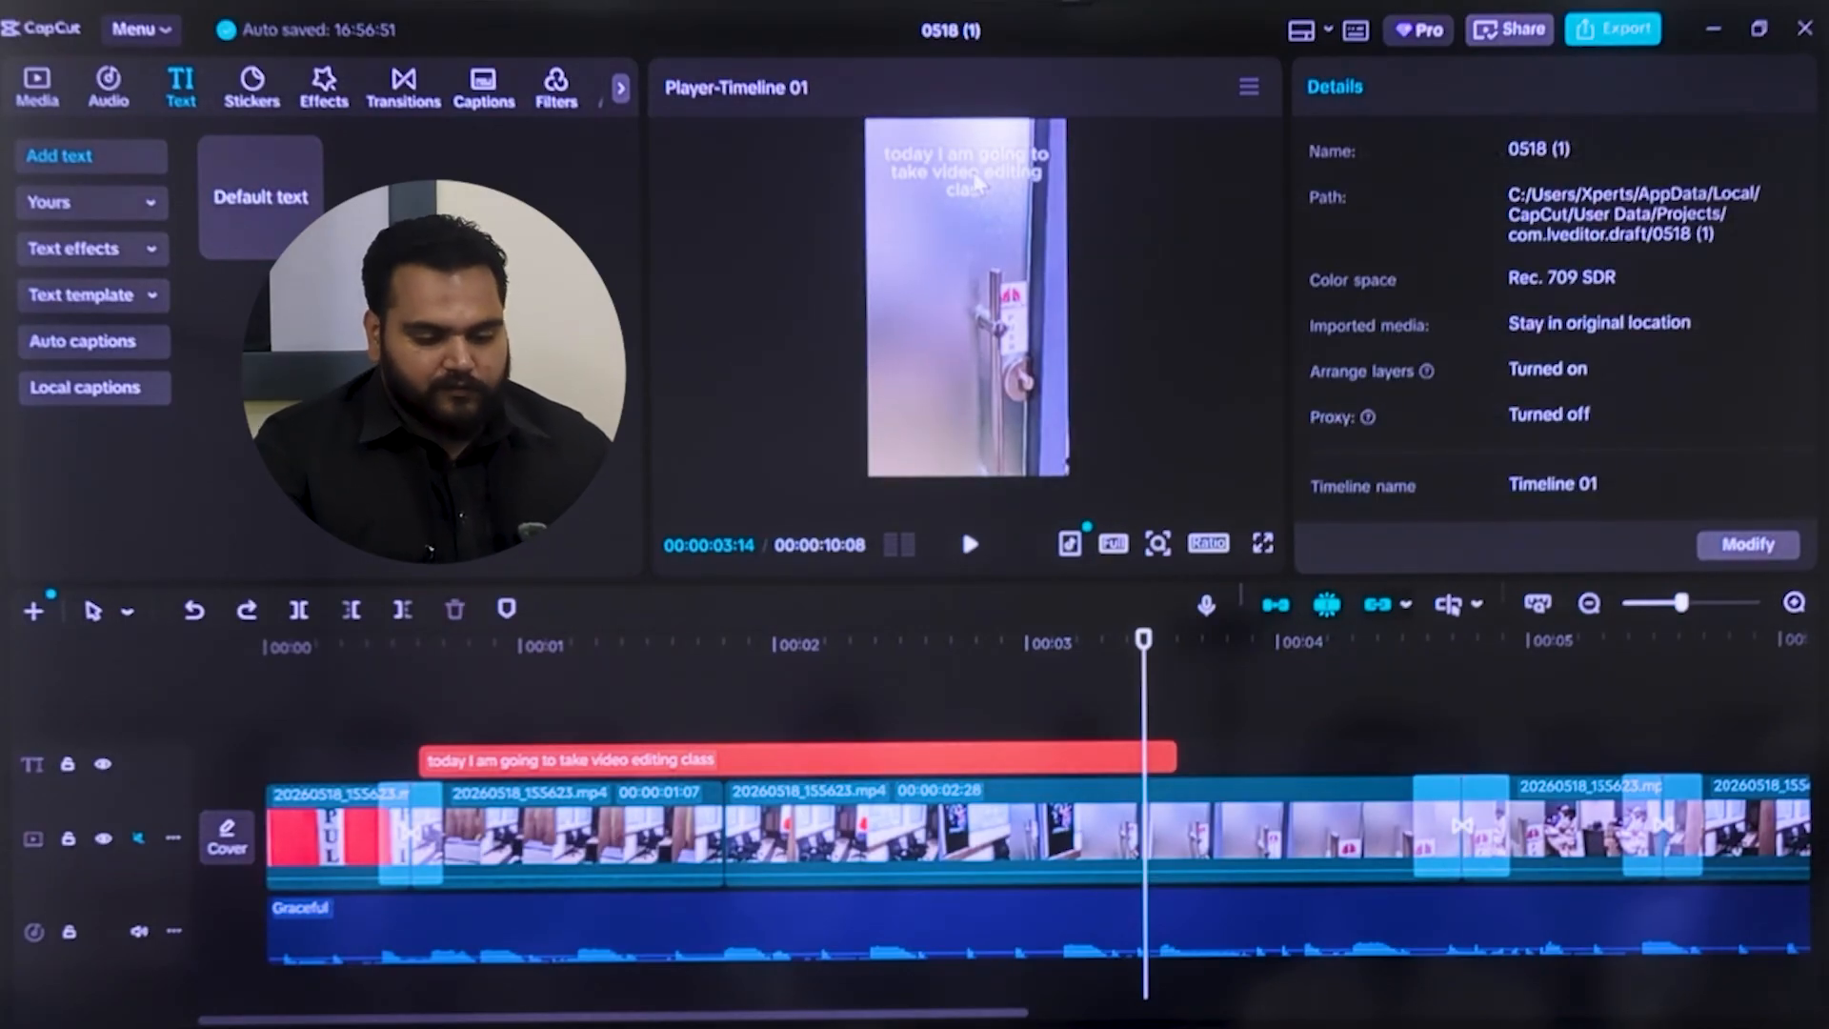
Set the caption's text colour to near-black 030303, and switch its alignment to left and back to centre
click(978, 183)
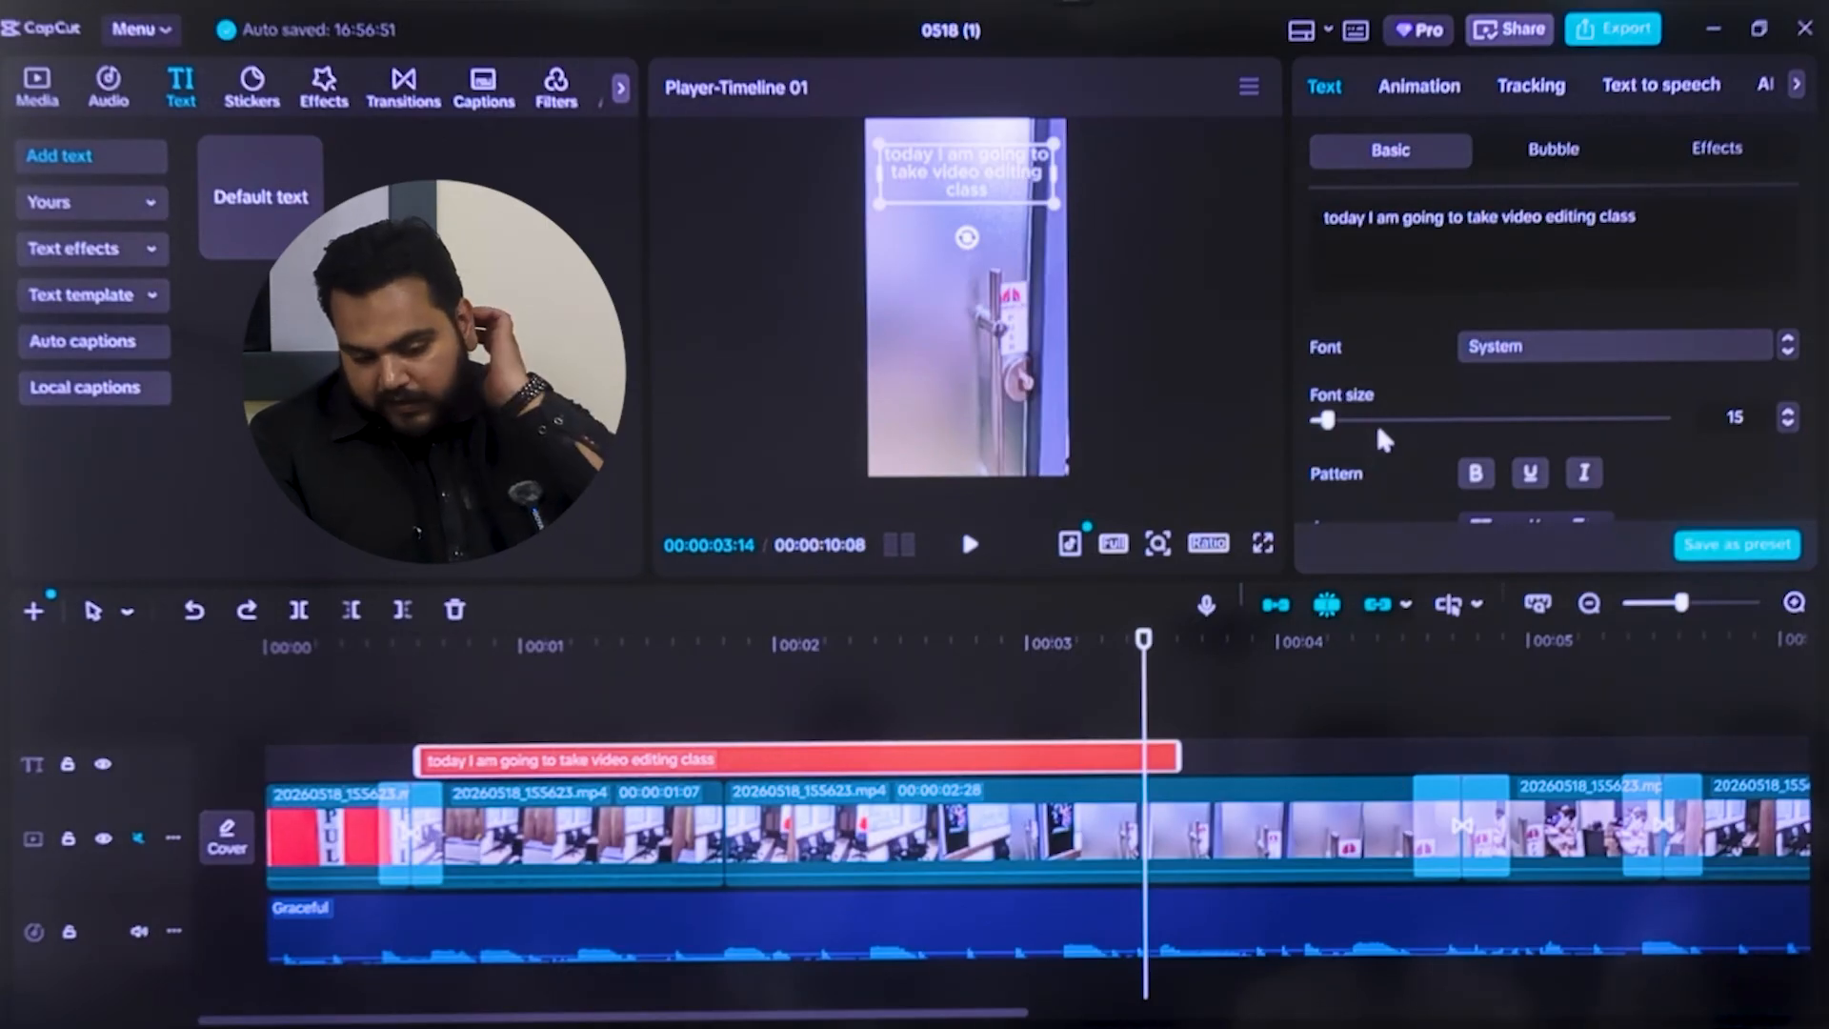
scroll(1369, 317, down, 5)
scroll(1388, 327, down, 2)
scroll(1450, 293, up, 4)
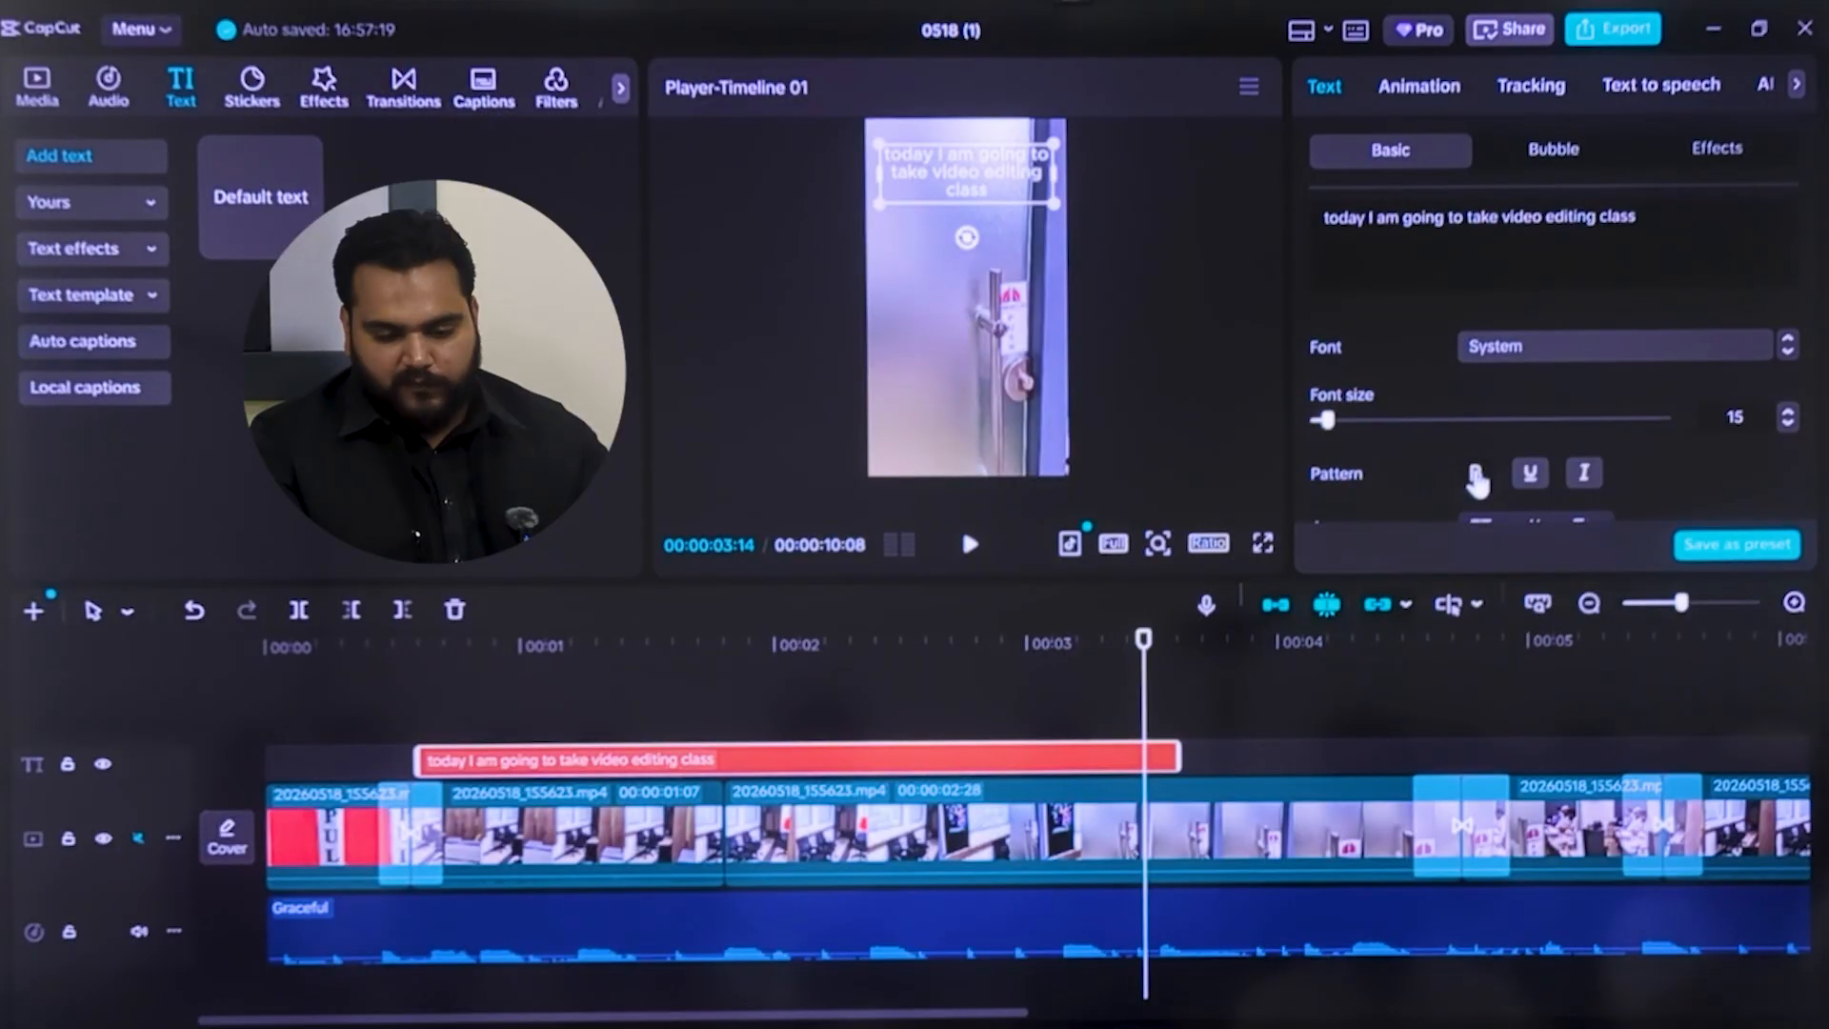
drag(1814, 228, 1814, 285)
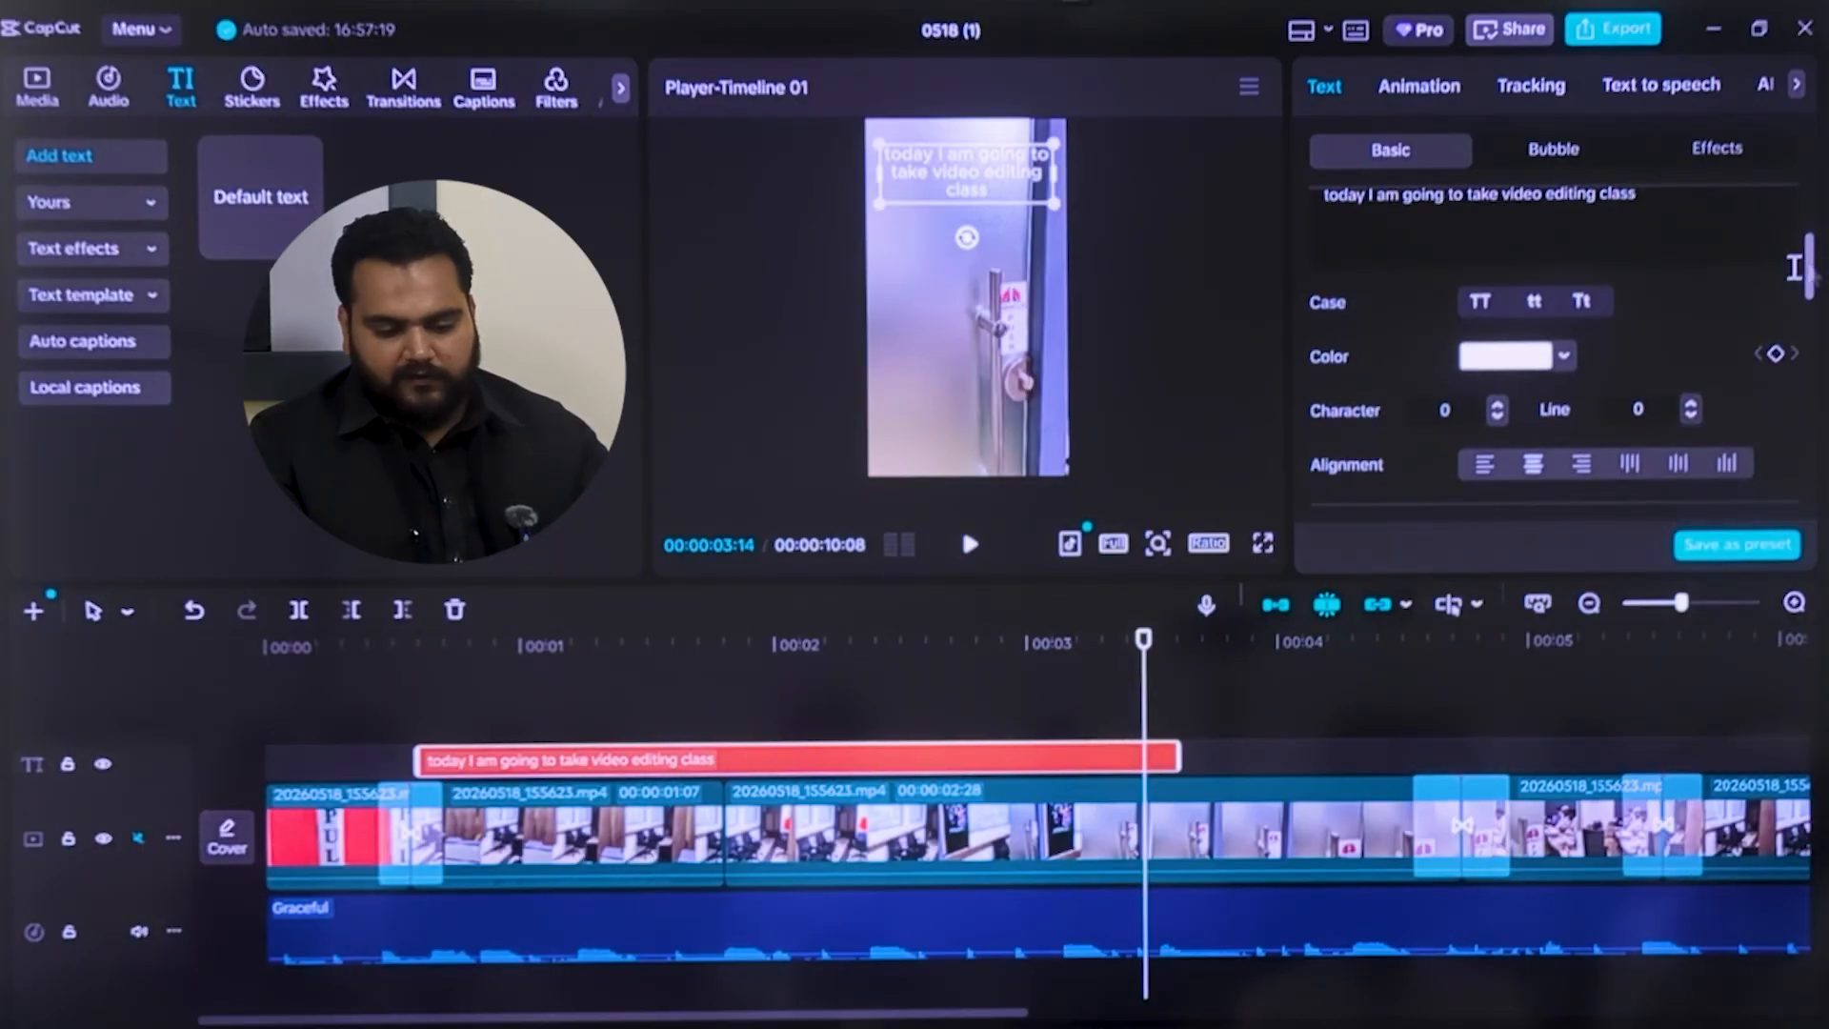
click(1517, 358)
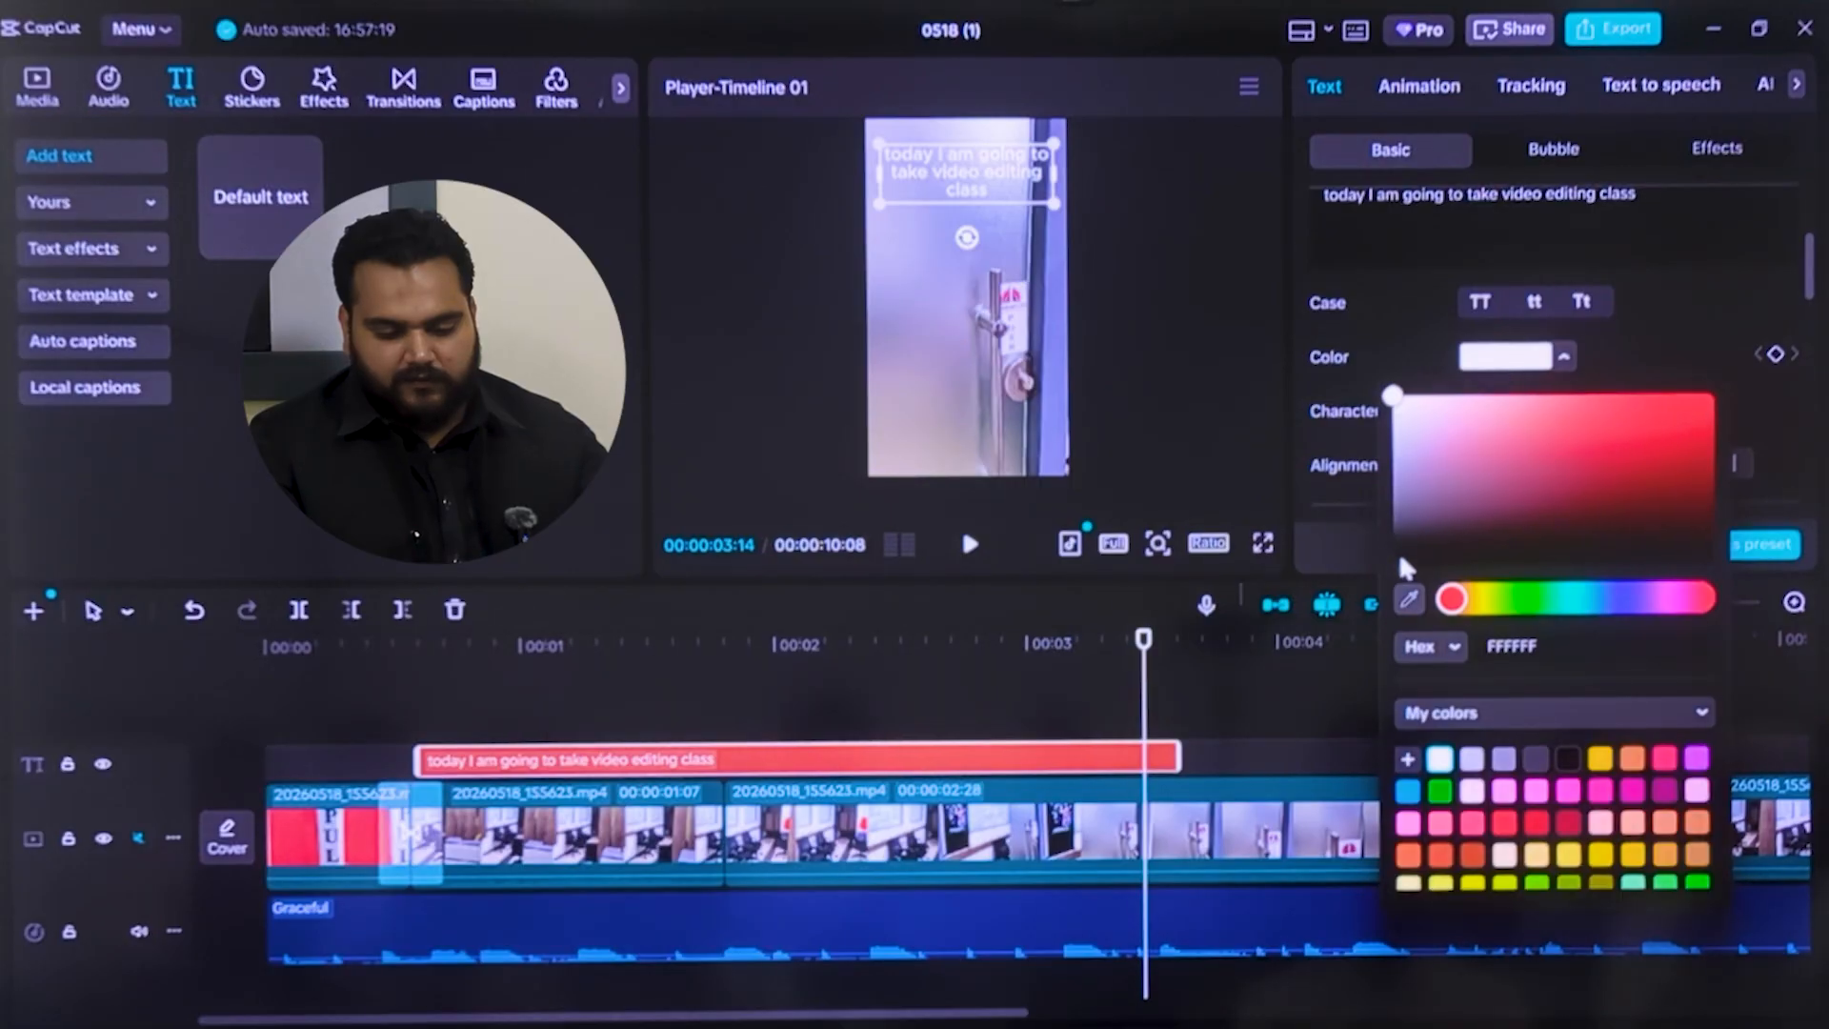
click(1397, 562)
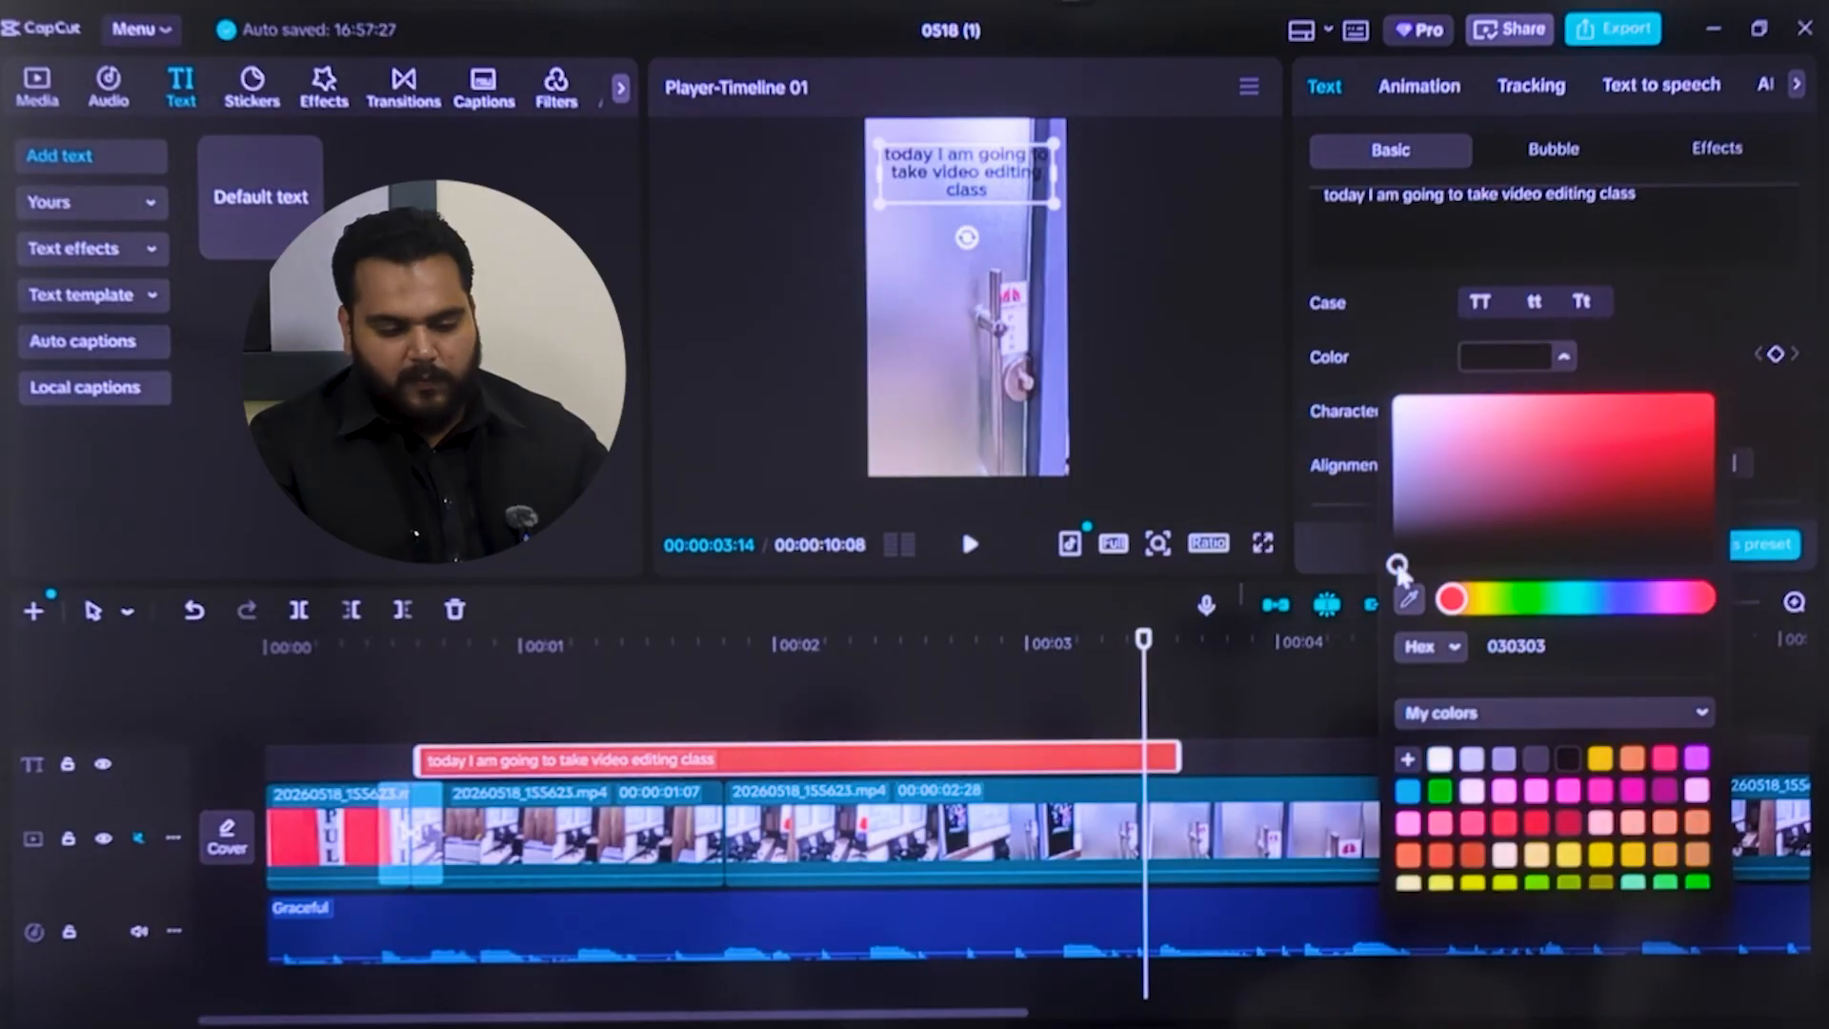
click(1420, 301)
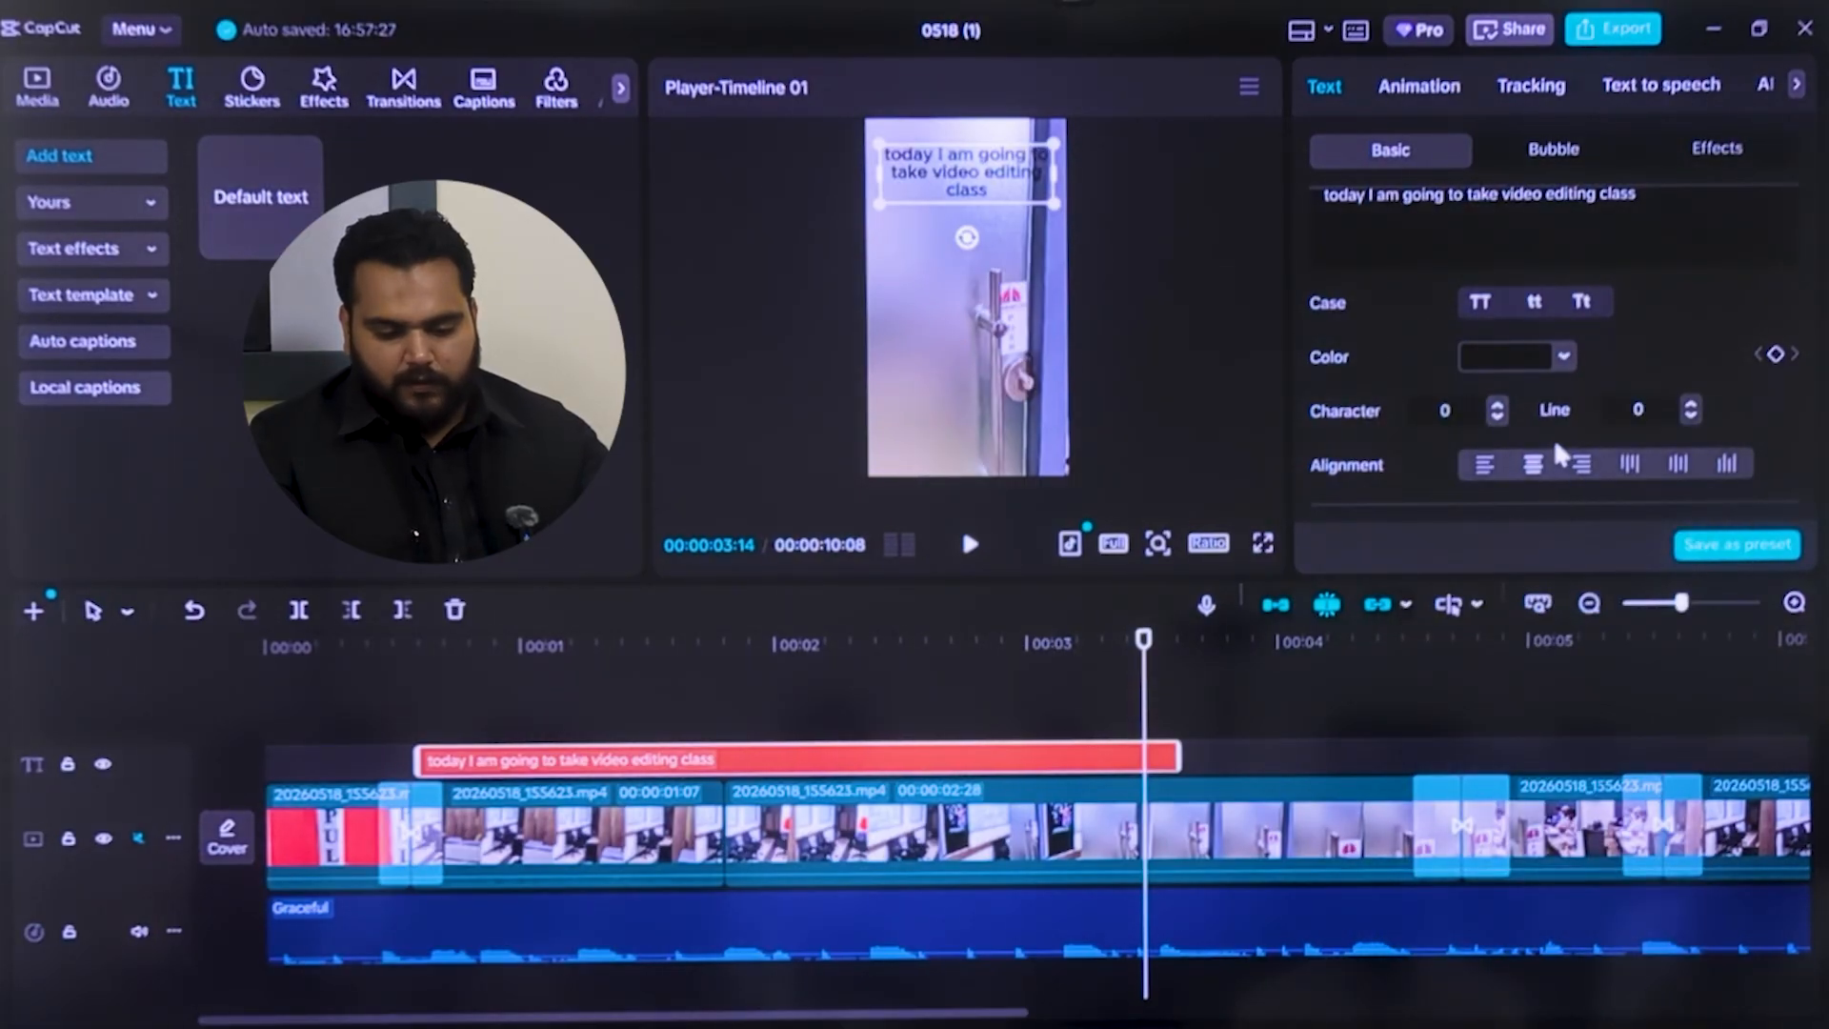
click(1484, 467)
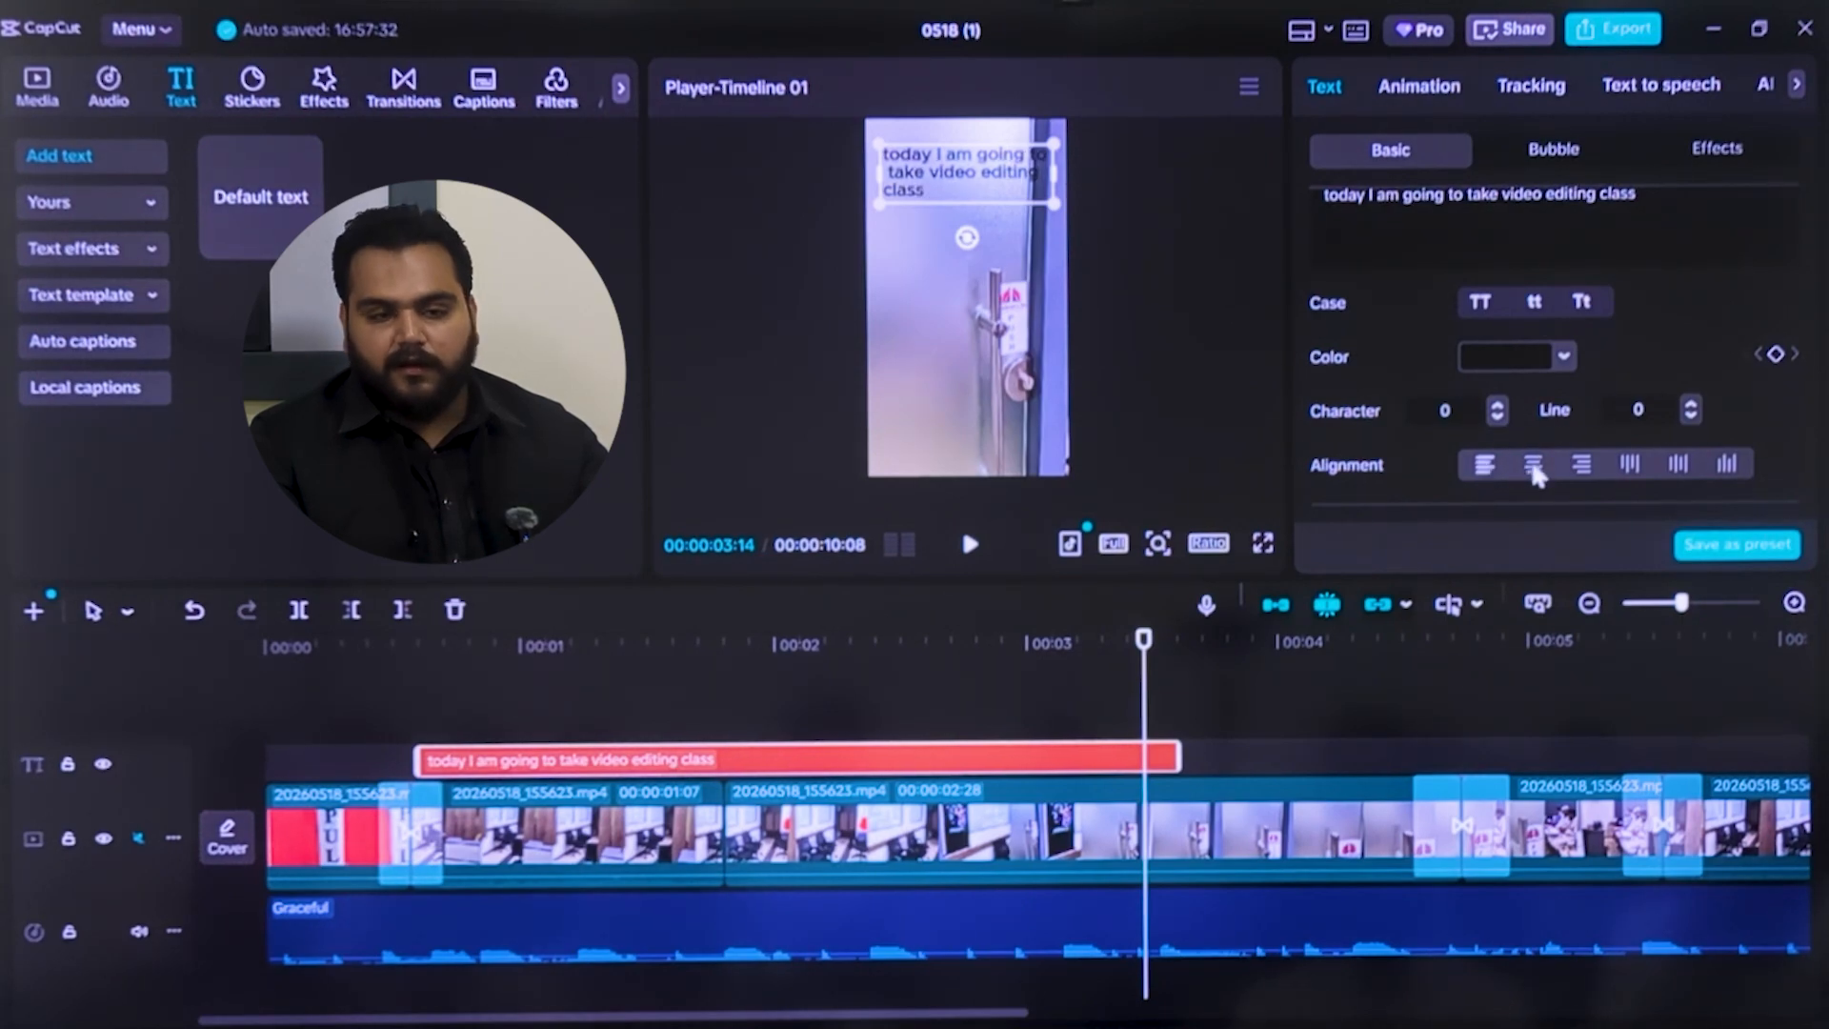
click(1533, 467)
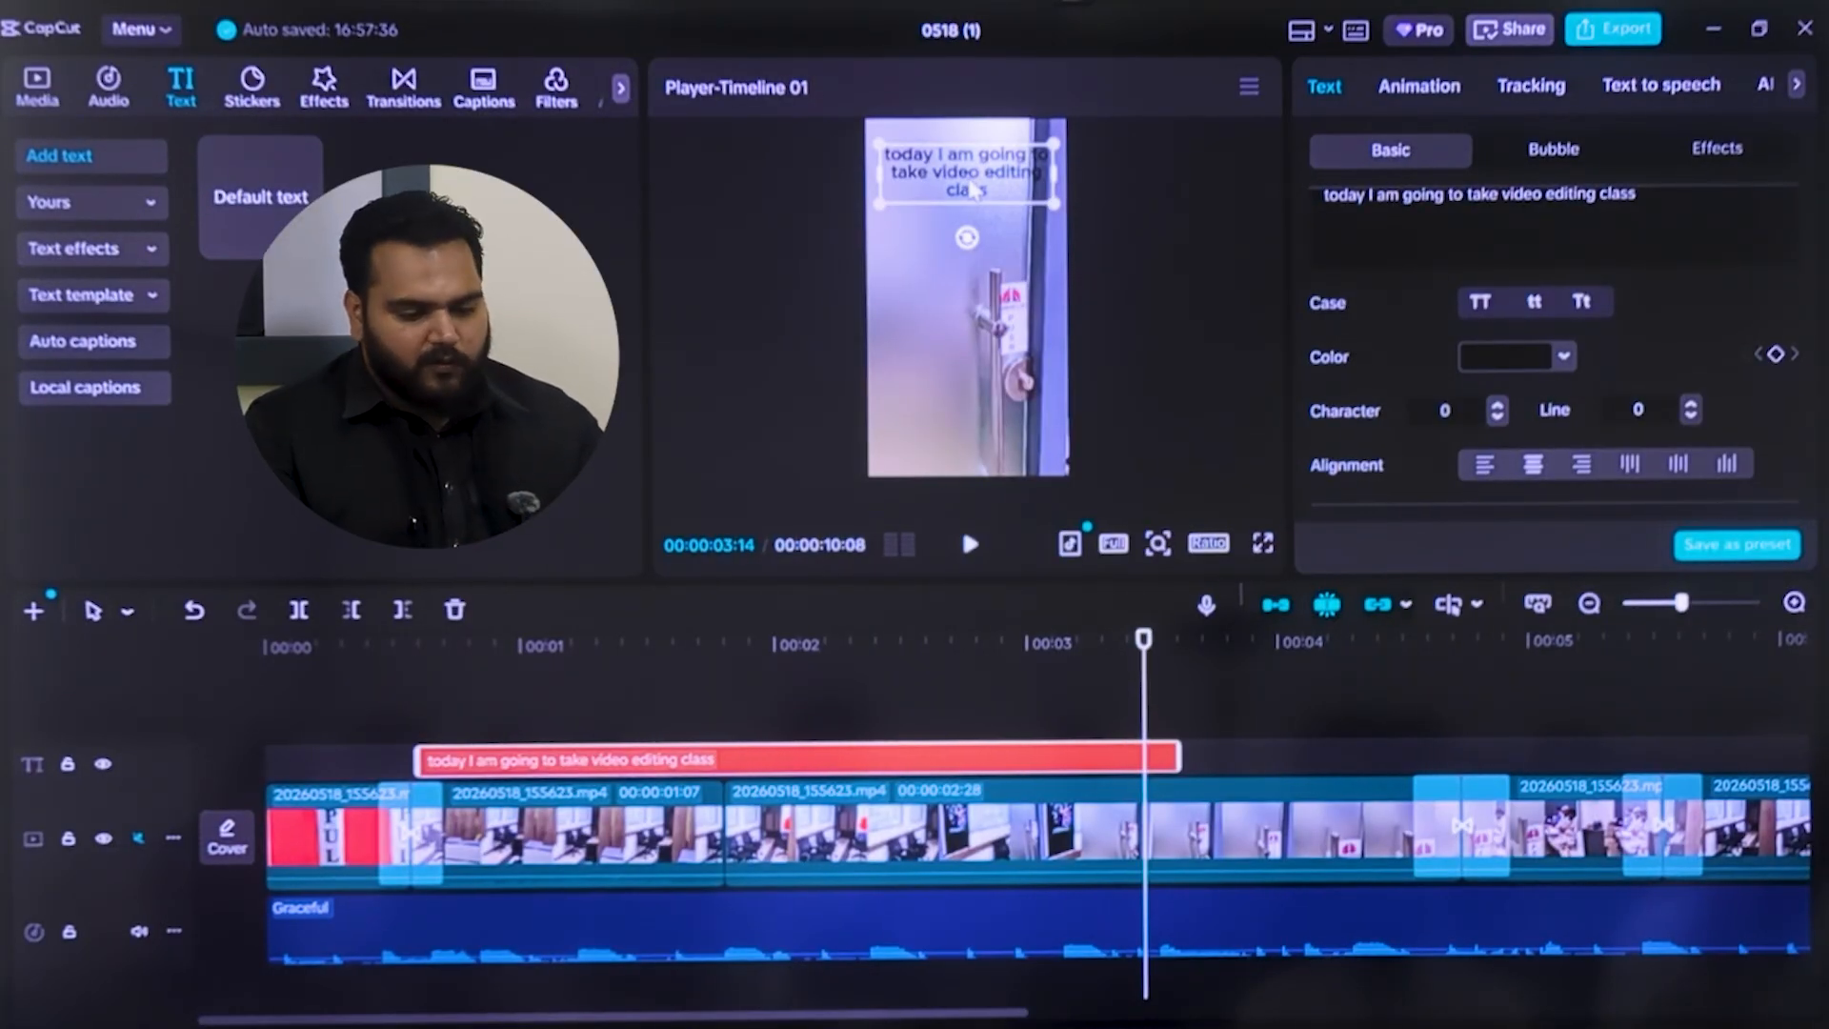
Expand the caption's preset styles and apply the first white outlined style after the no-style option
scroll(1534, 389, down, 10)
scroll(1563, 379, up, 5)
drag(1807, 379, 1810, 327)
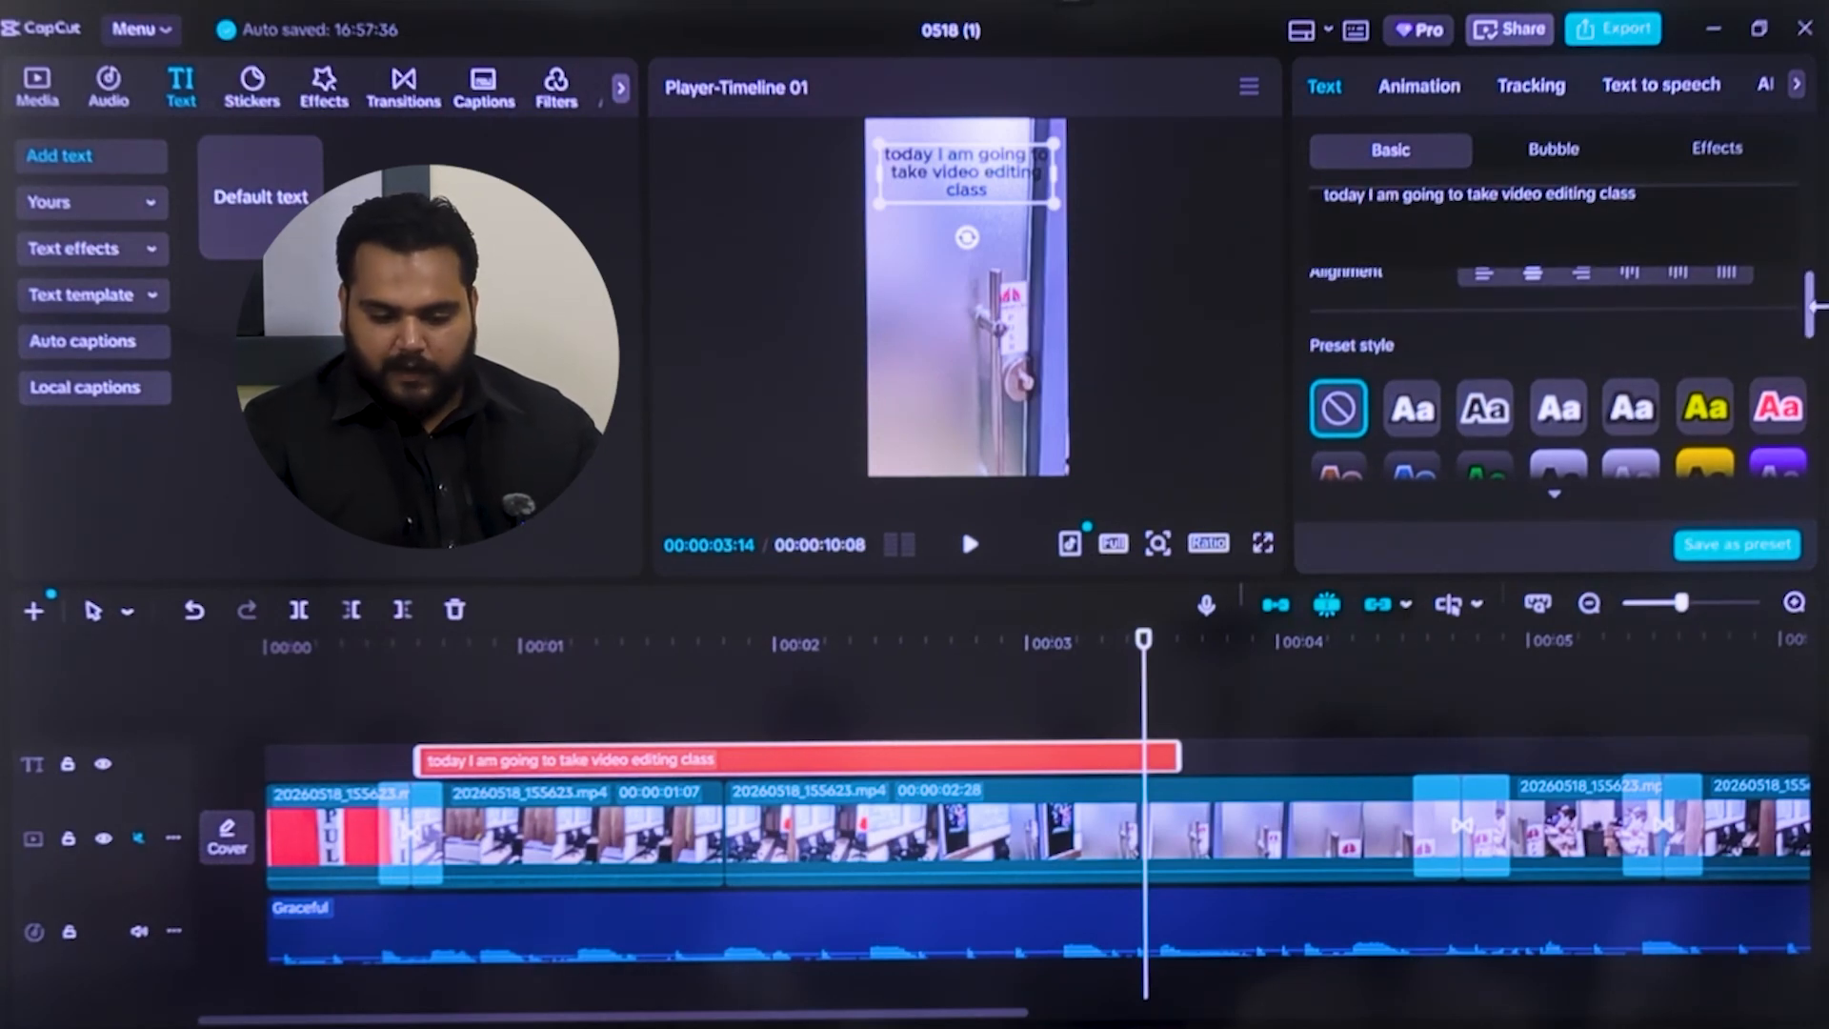
drag(1810, 303, 1811, 334)
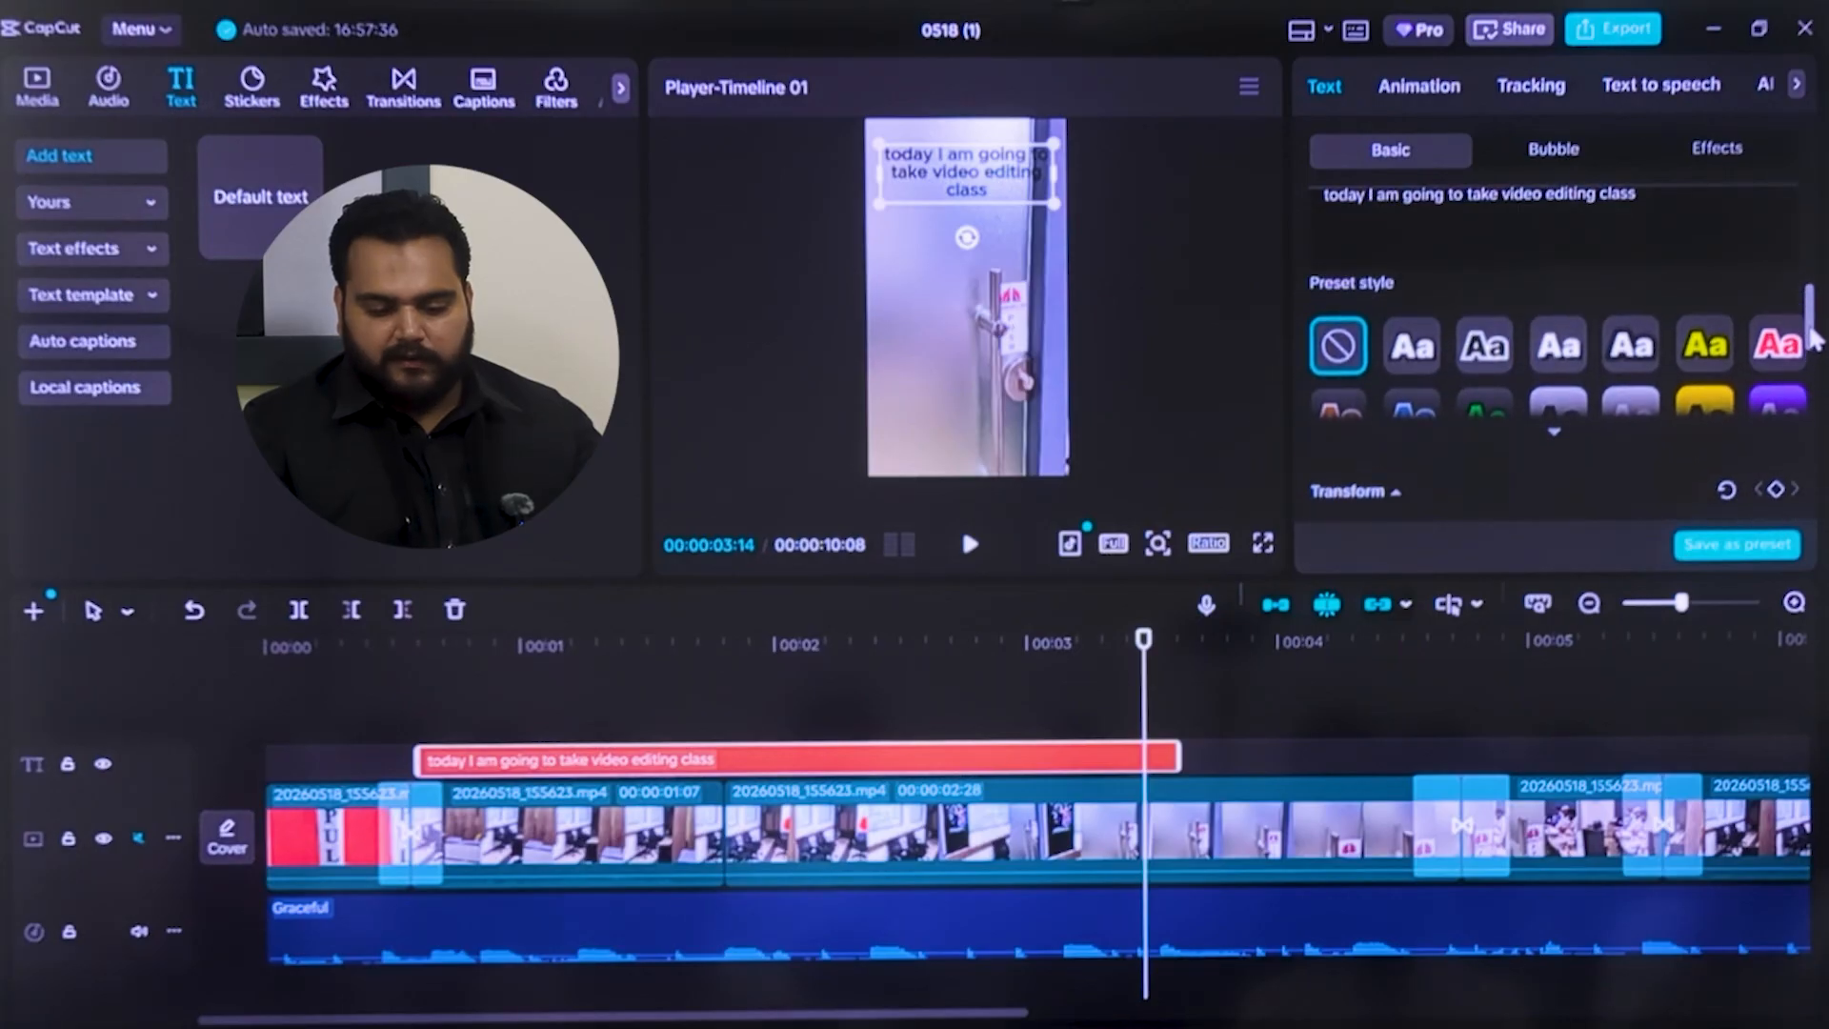
click(1555, 429)
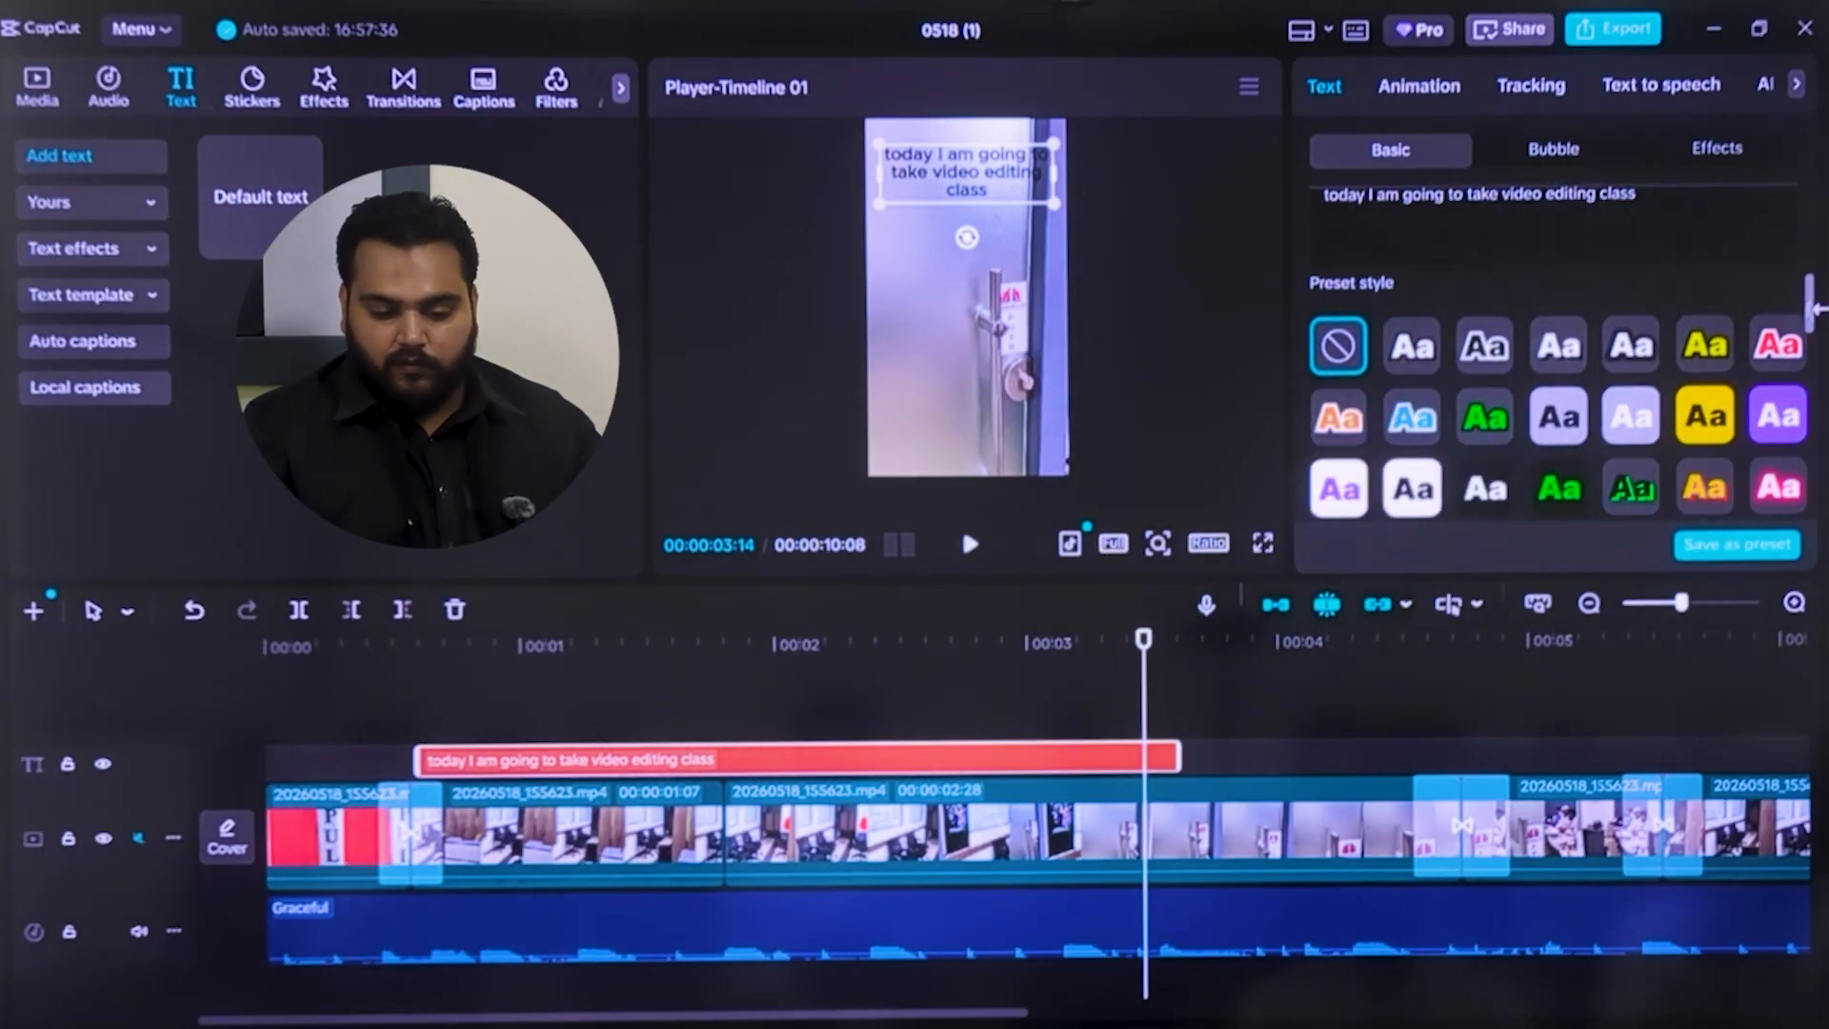
scroll(1810, 324, down, 3)
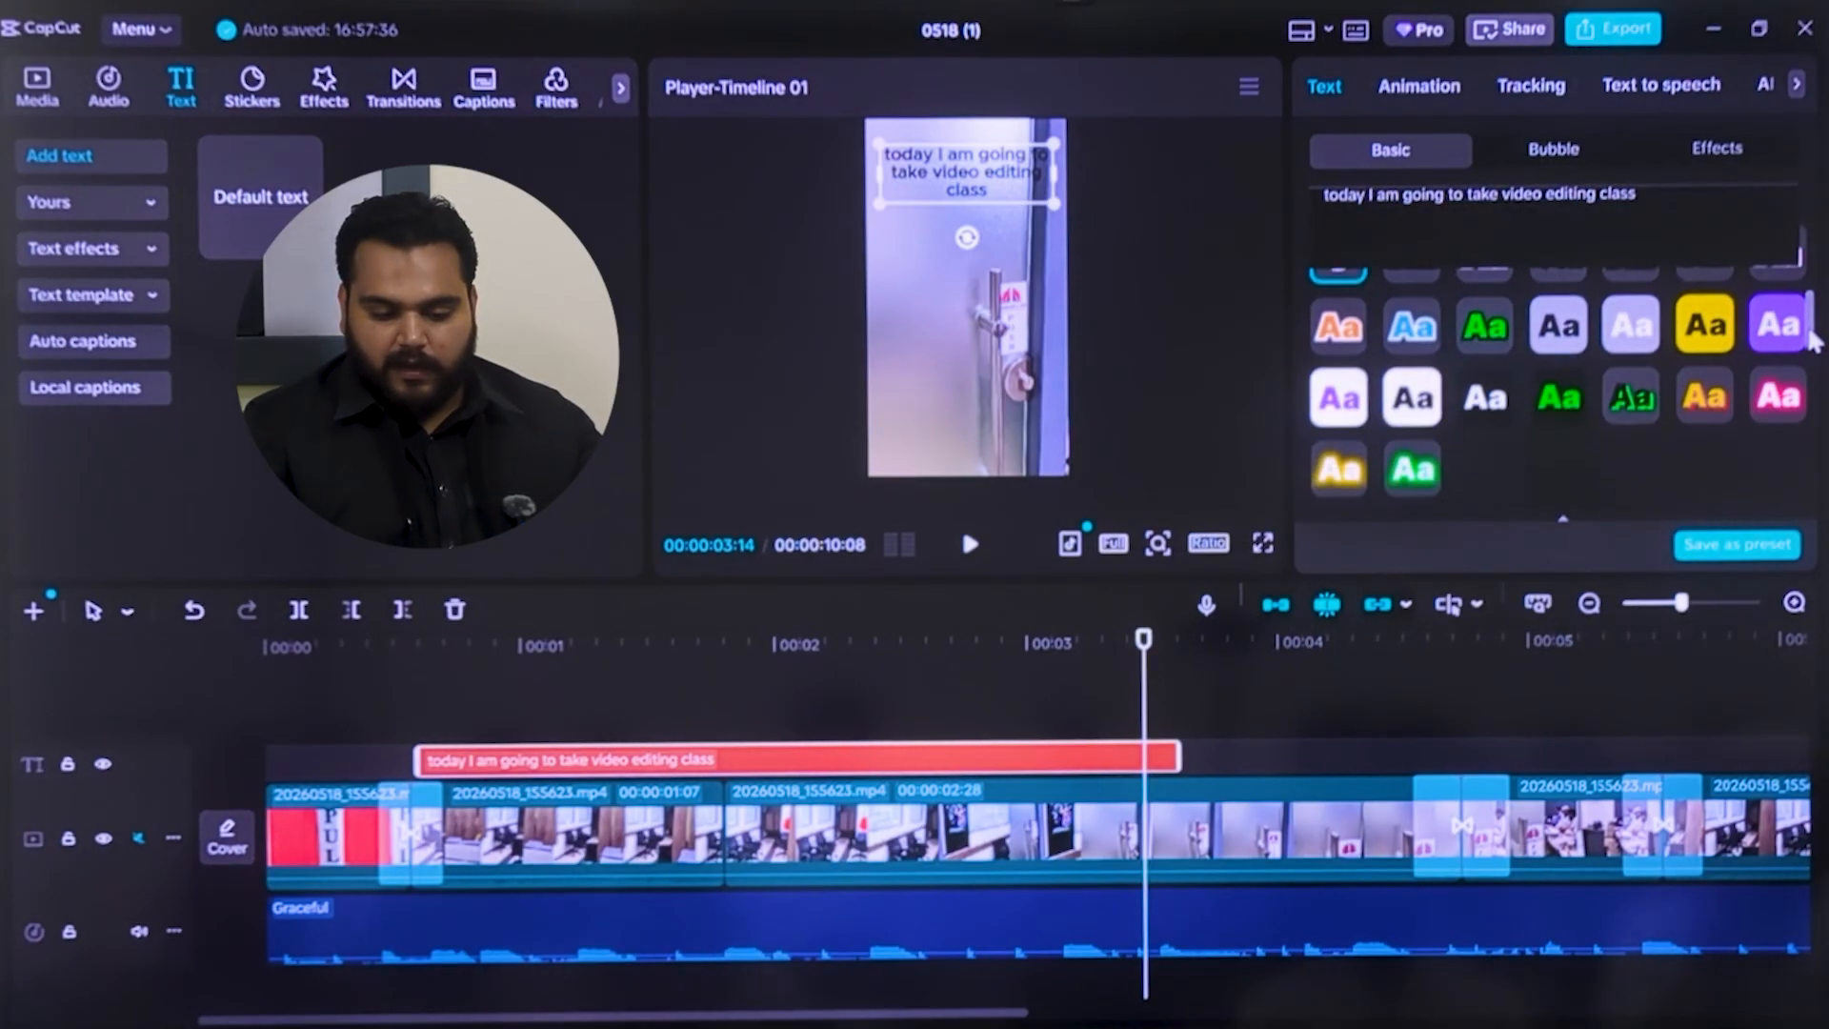
scroll(1810, 334, up, 4)
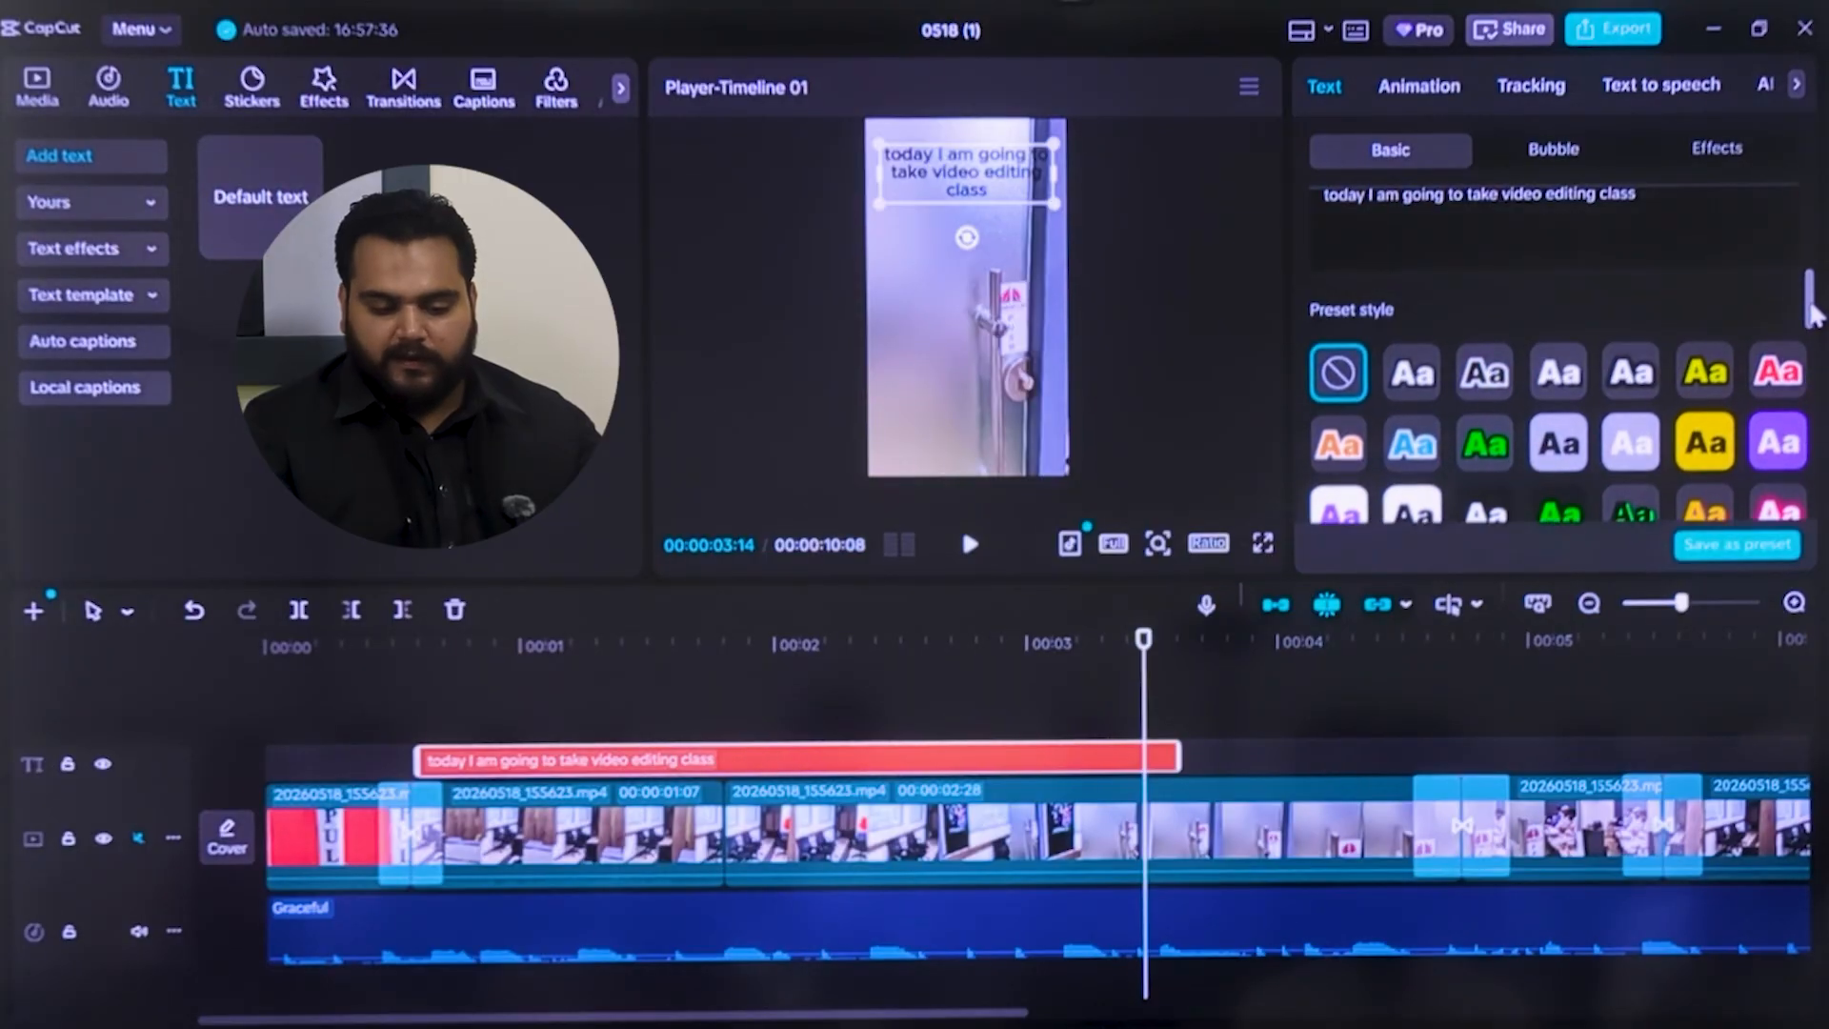
click(1415, 385)
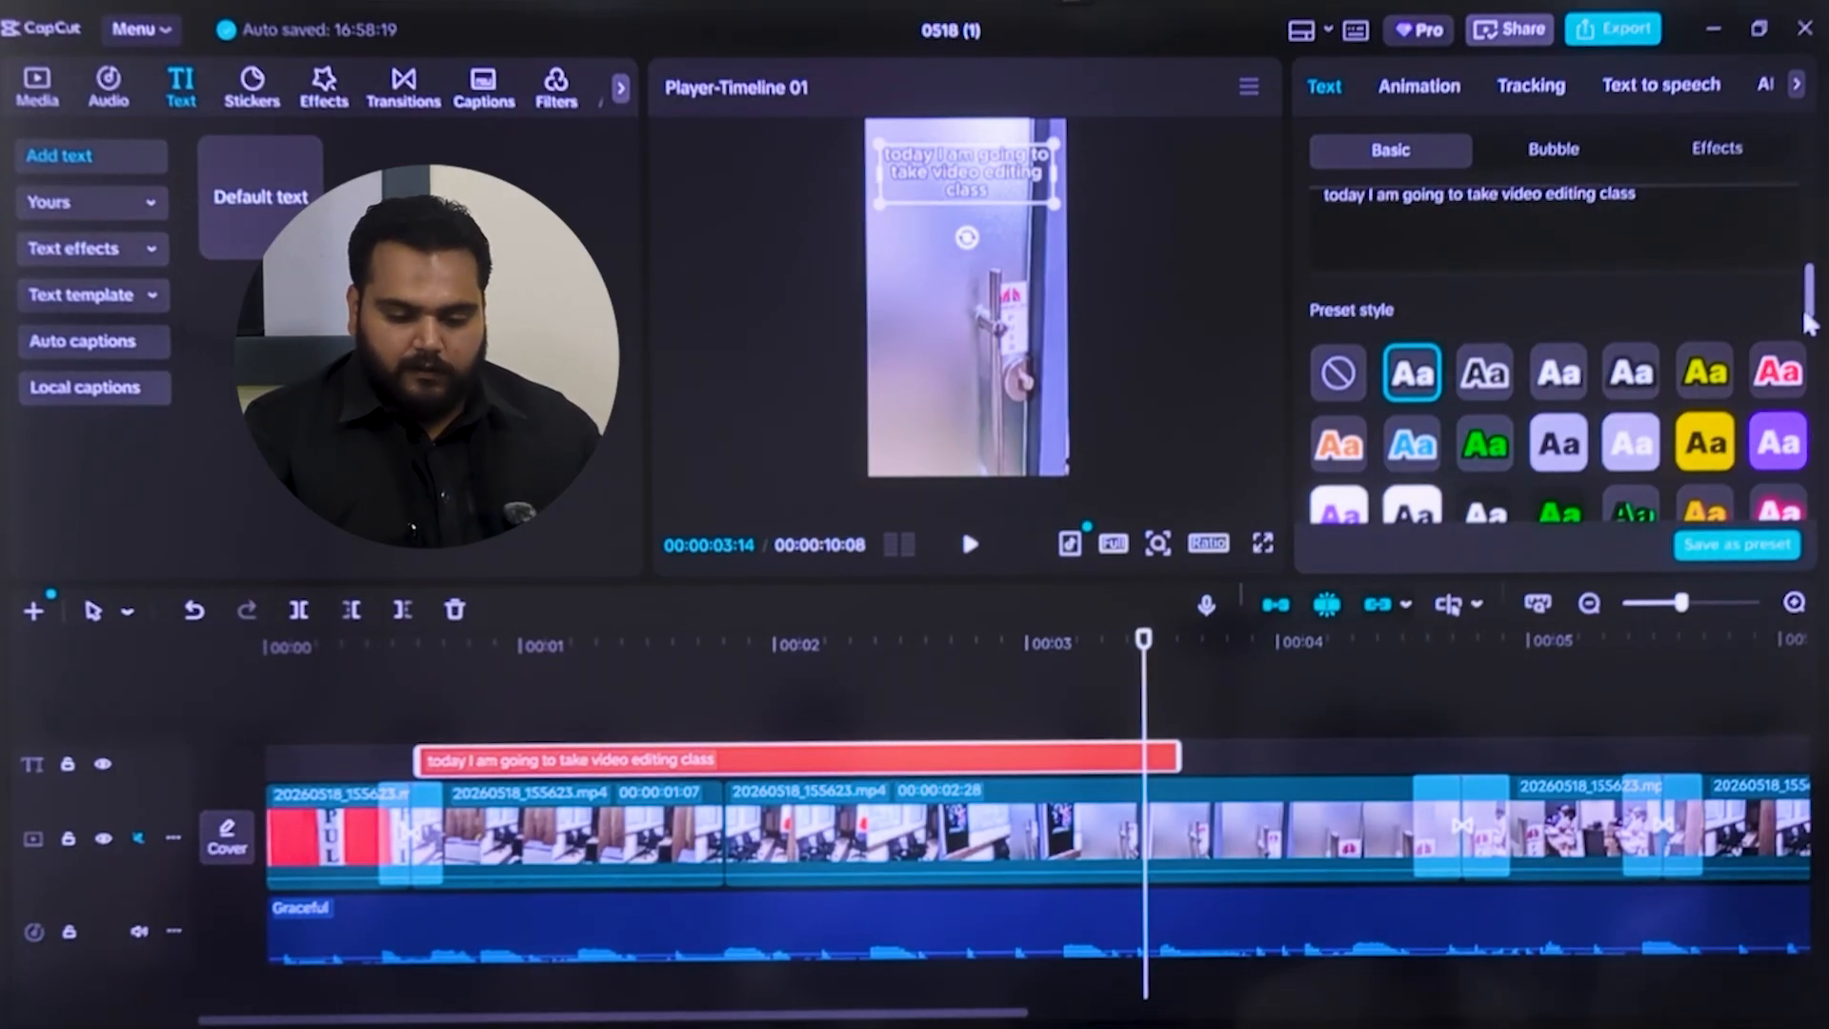
Convert the caption to title case and reduce its scale to 86%
scroll(1809, 324, down, 5)
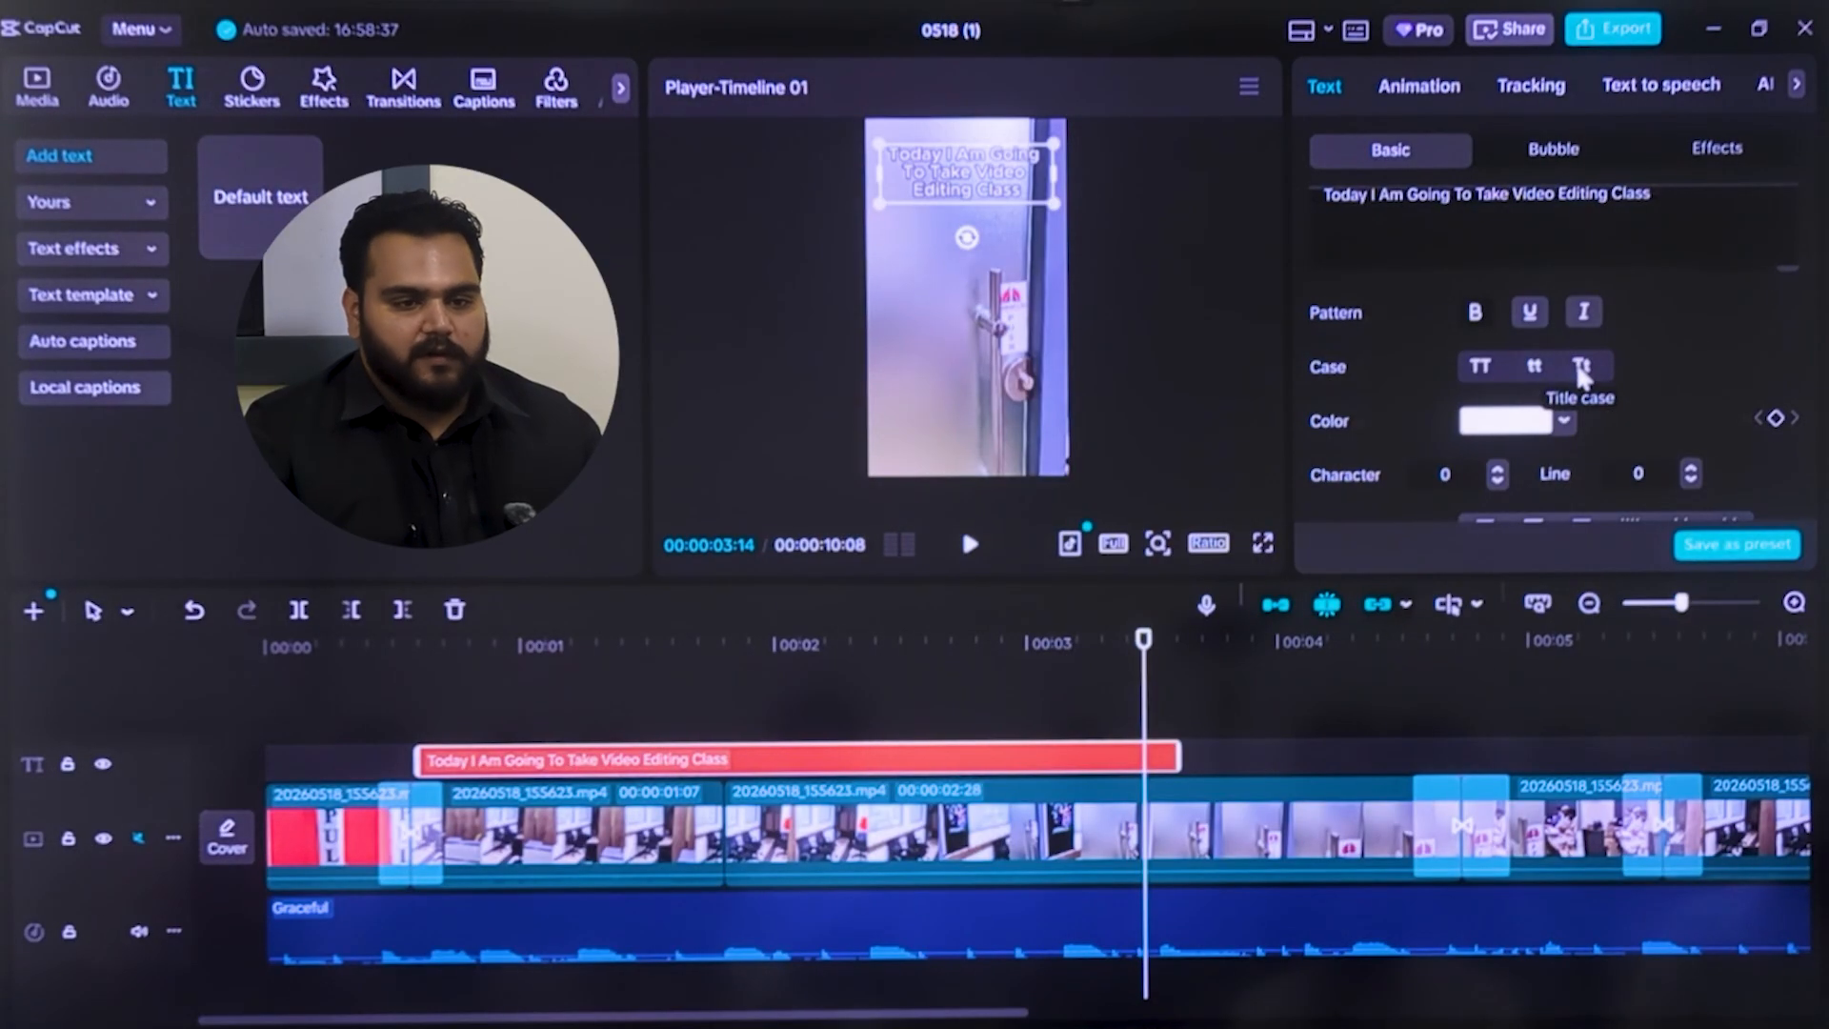
drag(1810, 274, 1809, 391)
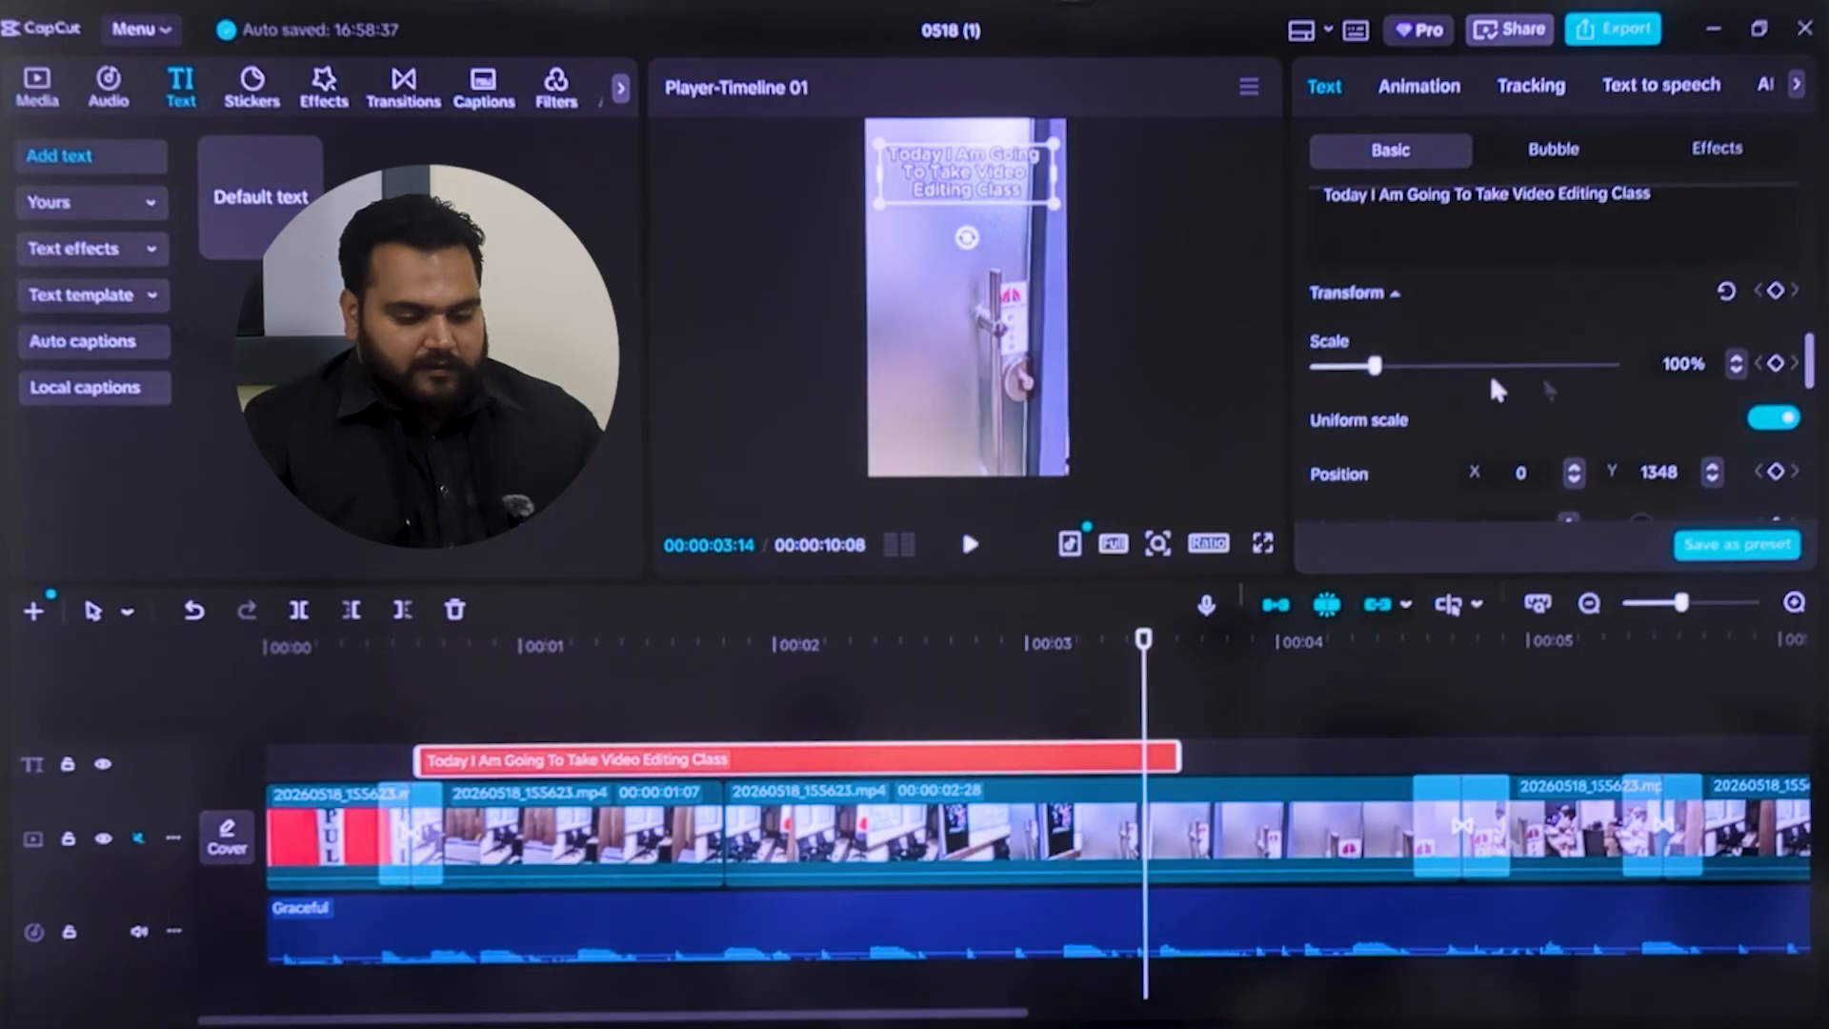
drag(1375, 366, 1363, 376)
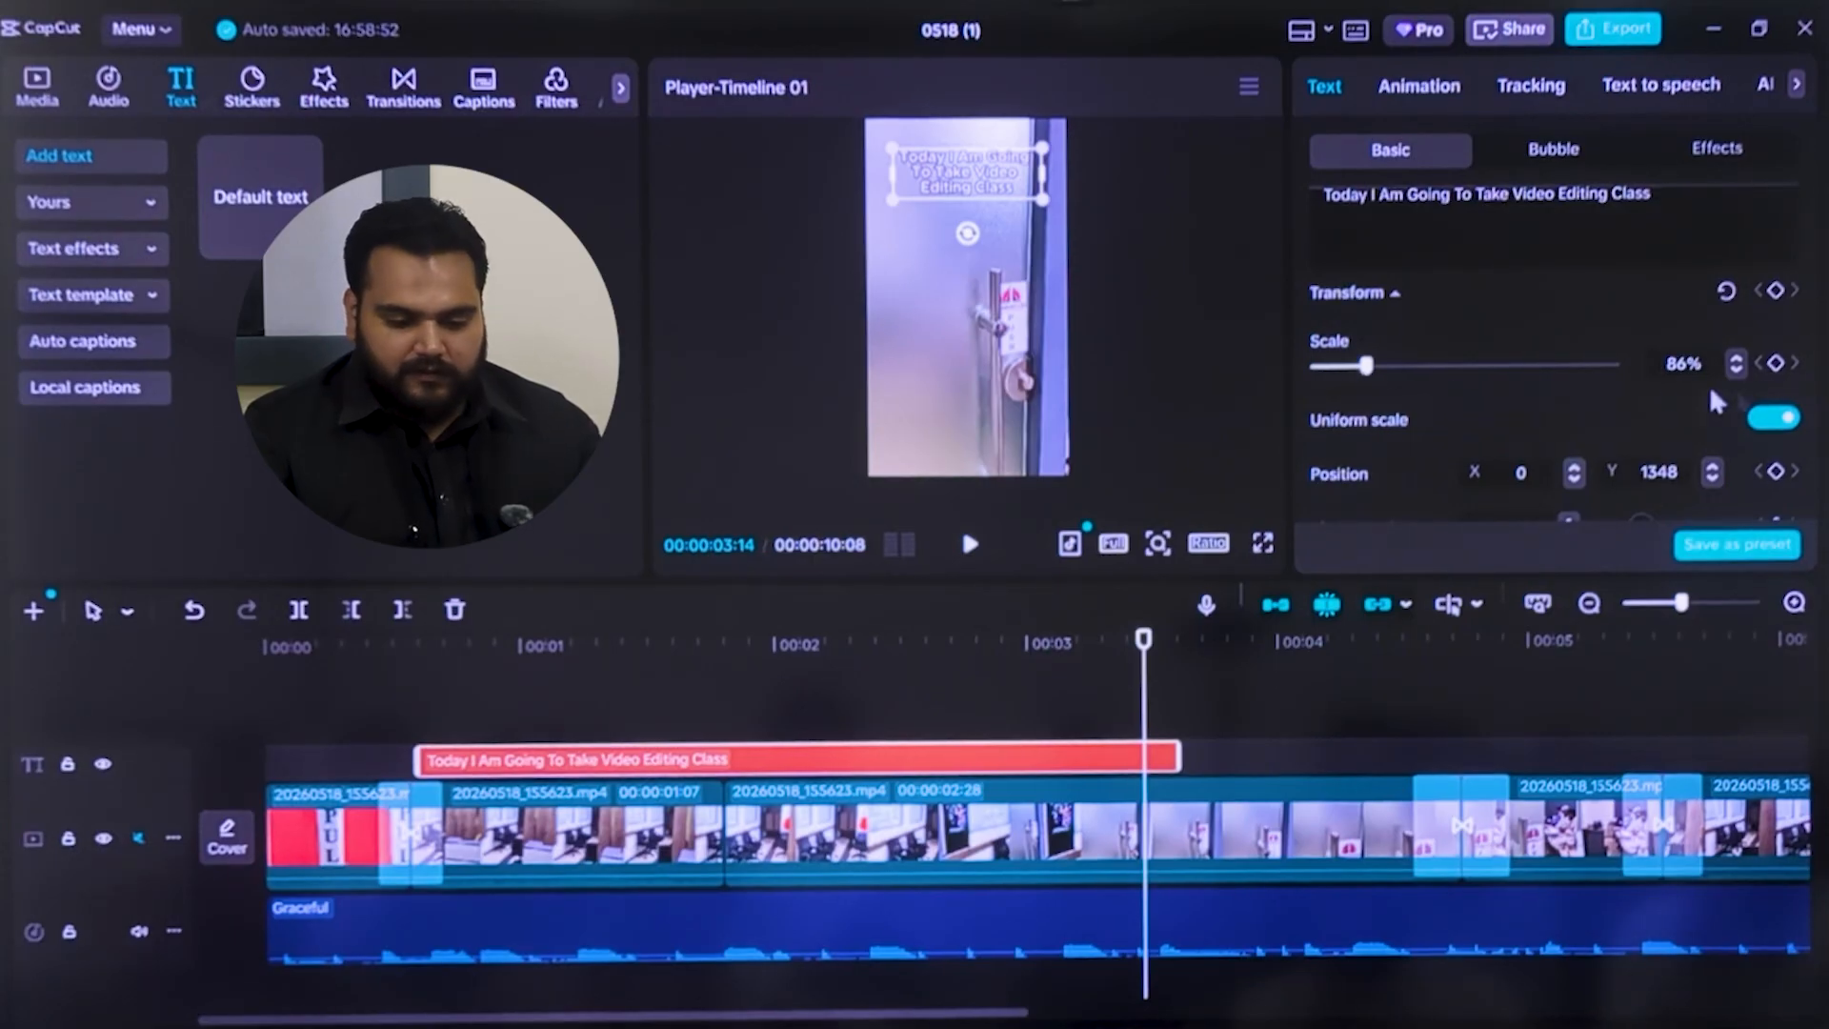
Nudge the caption's X position to 5, and move the caption lower in the preview to about Y 820
scroll(1810, 371, down, 3)
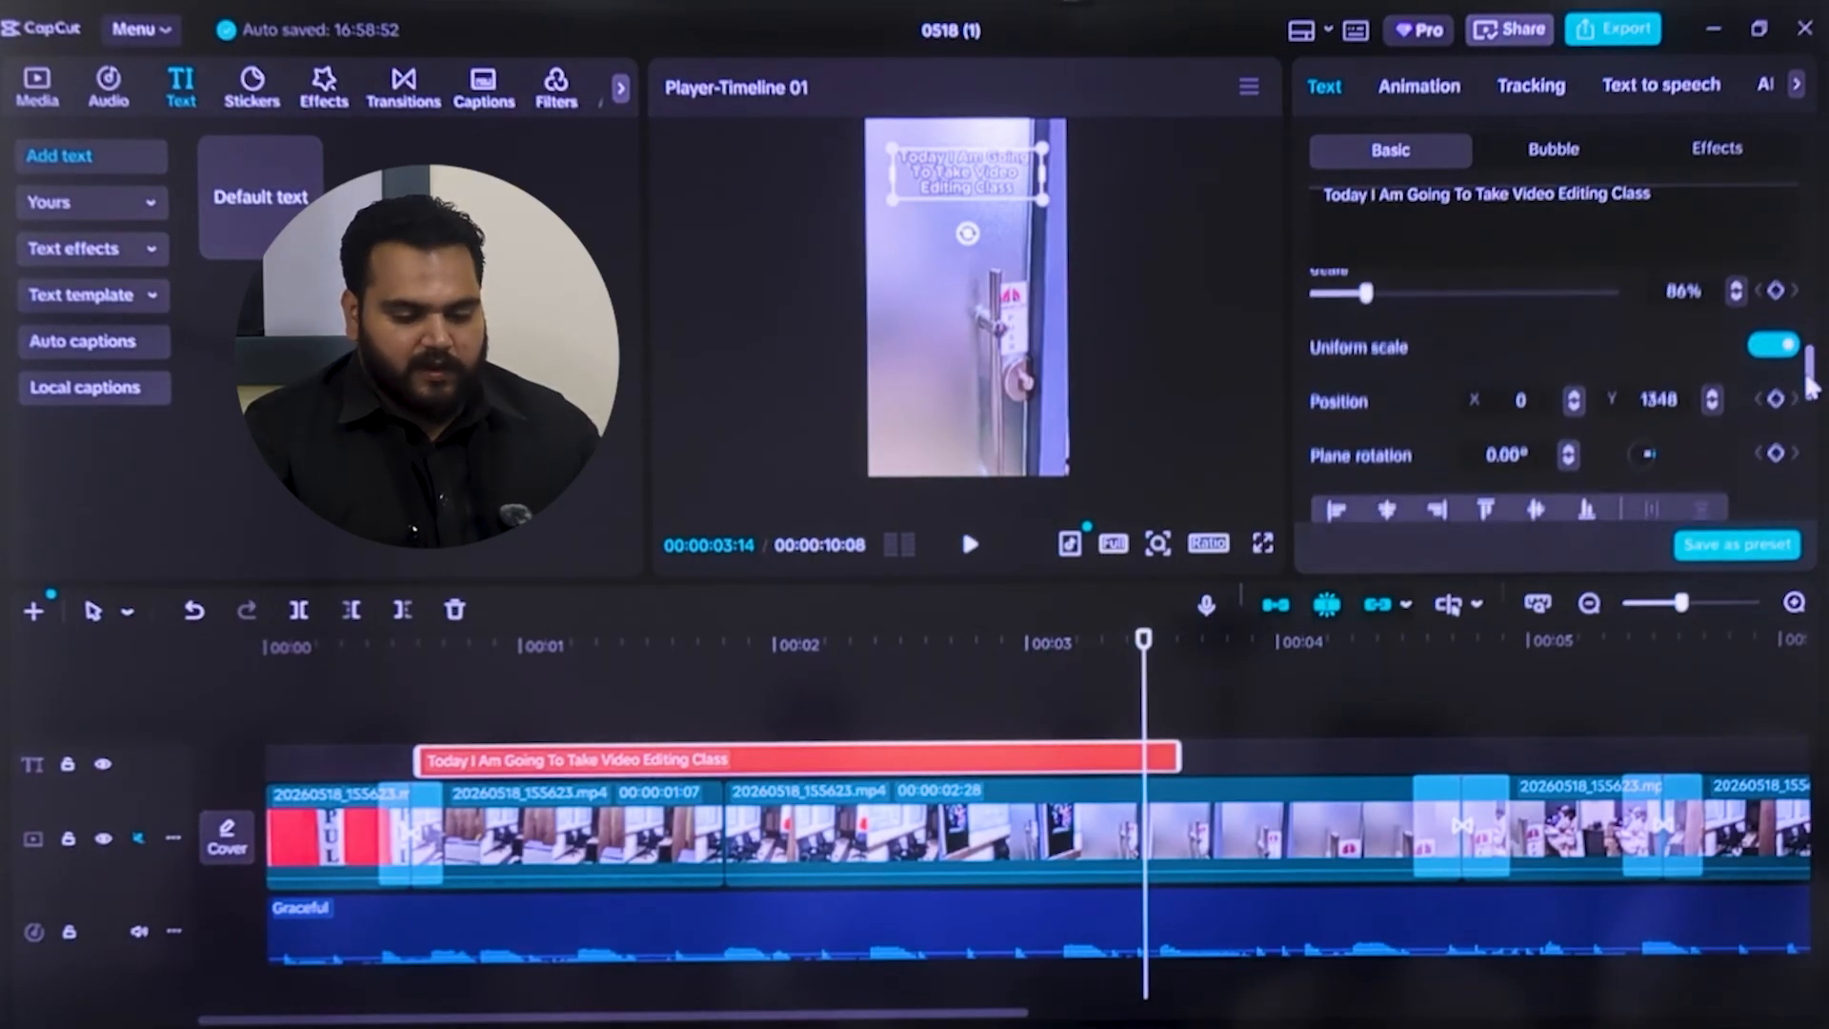
click(1572, 351)
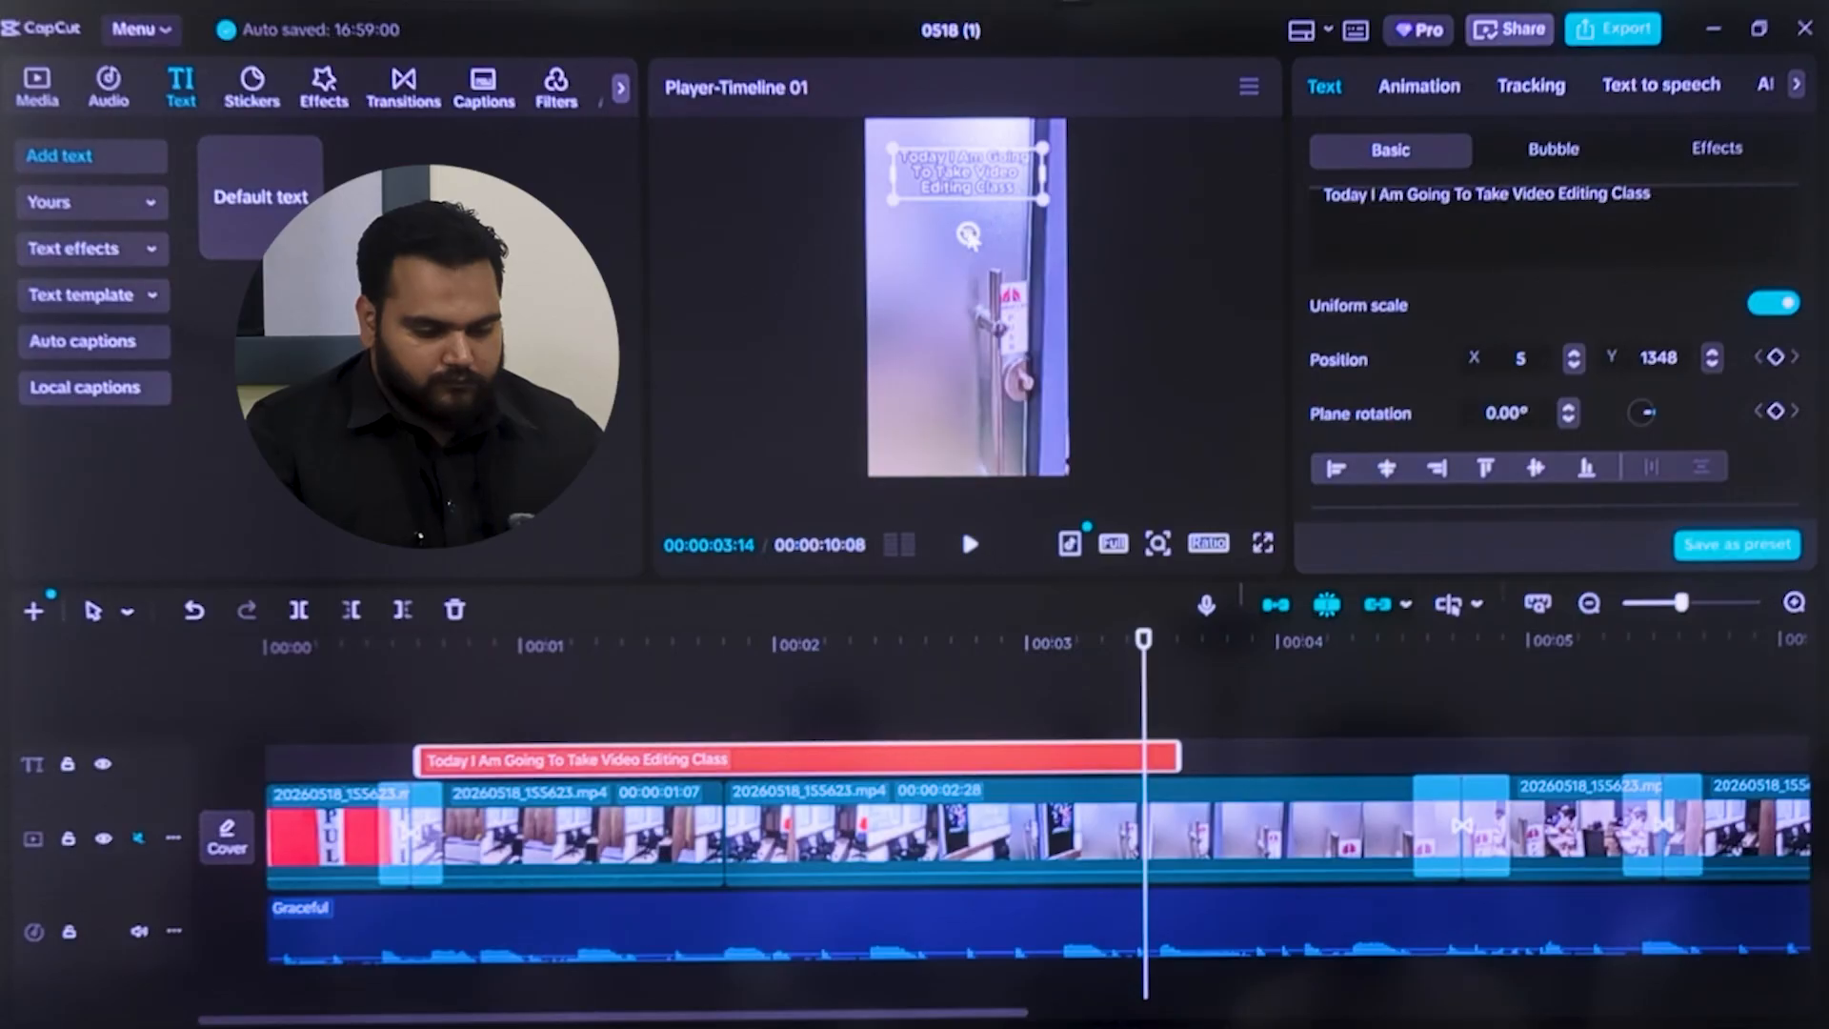
click(1010, 227)
click(996, 198)
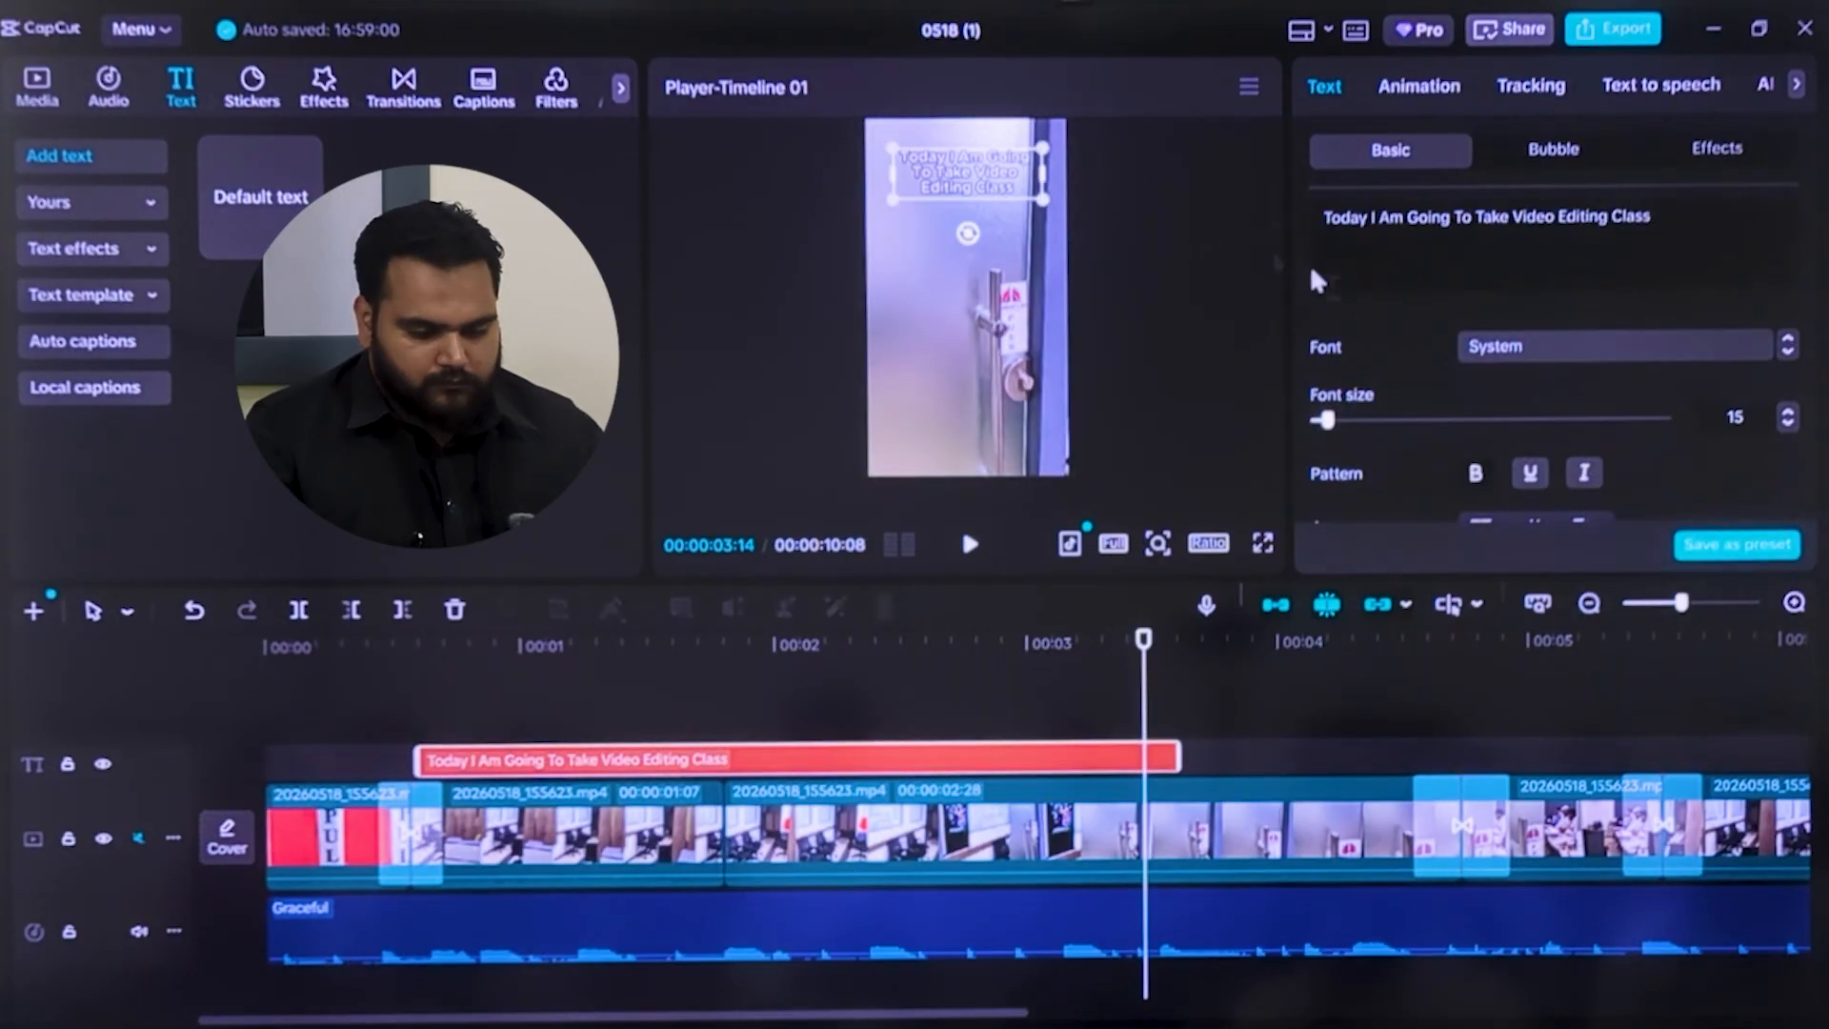
drag(997, 210, 995, 227)
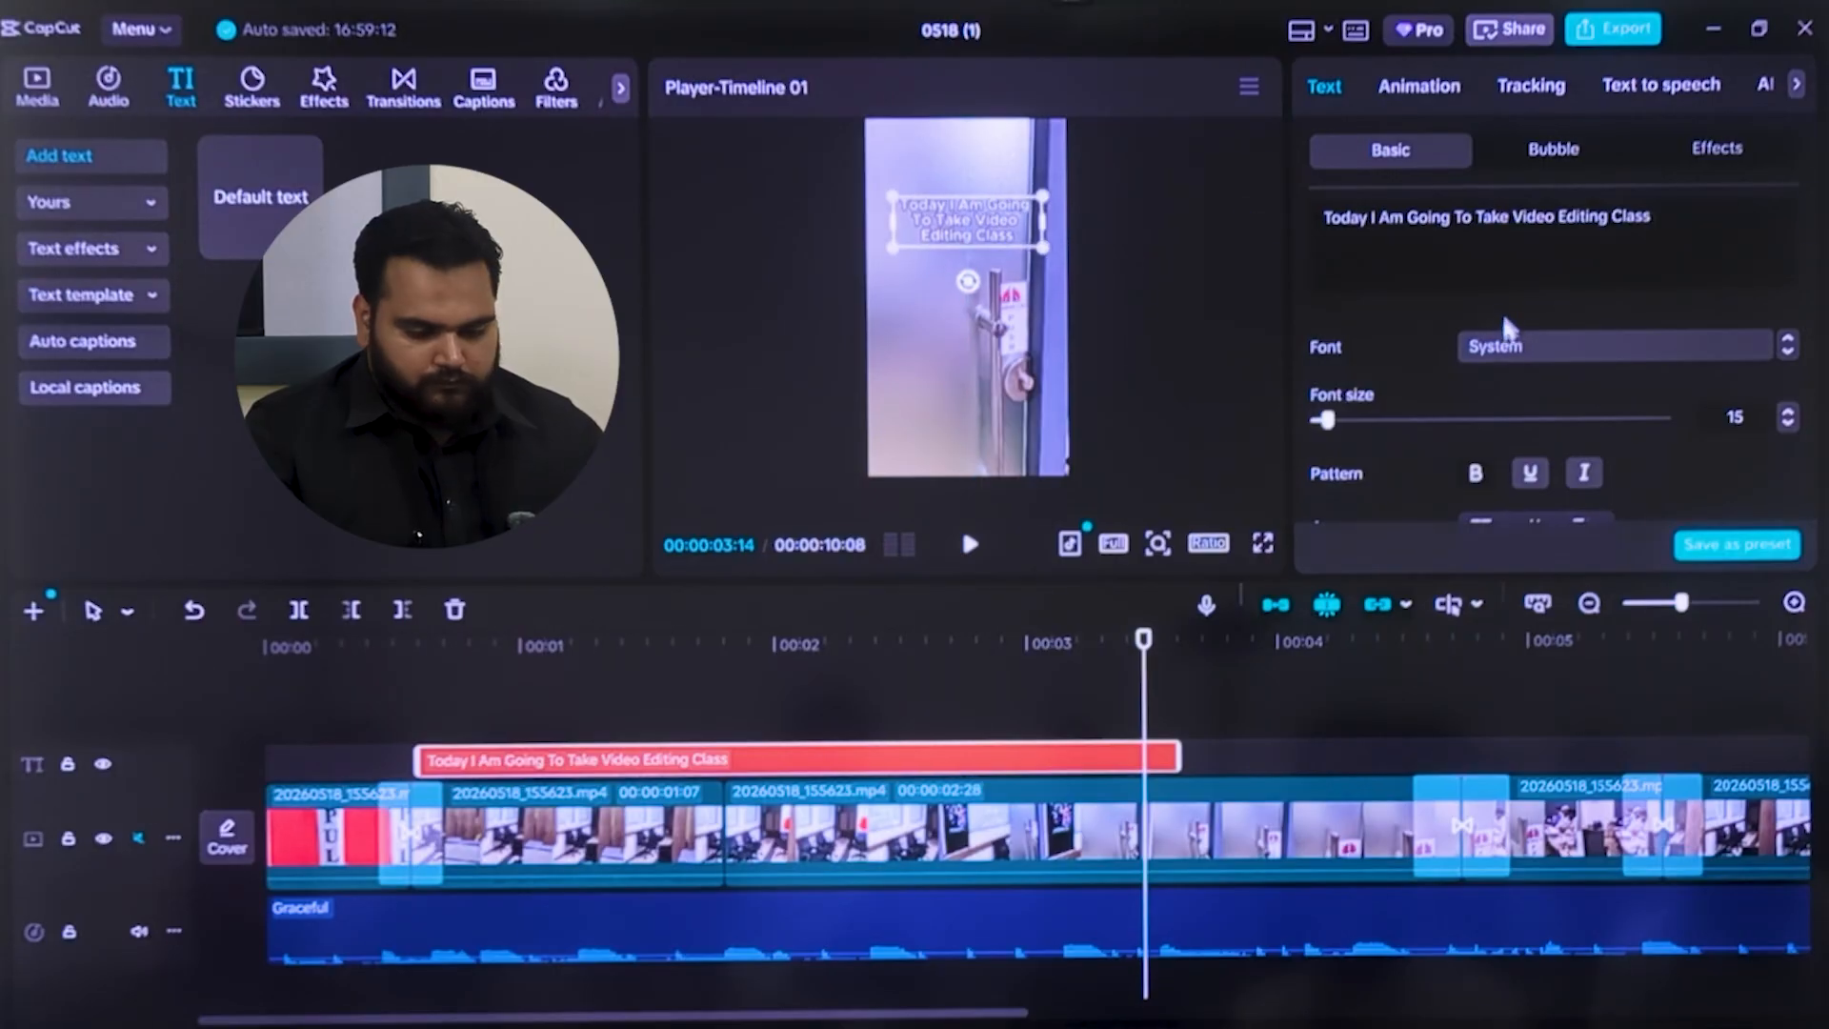
Set the caption's Y position to 1000
scroll(1541, 374, down, 10)
scroll(1397, 365, up, 3)
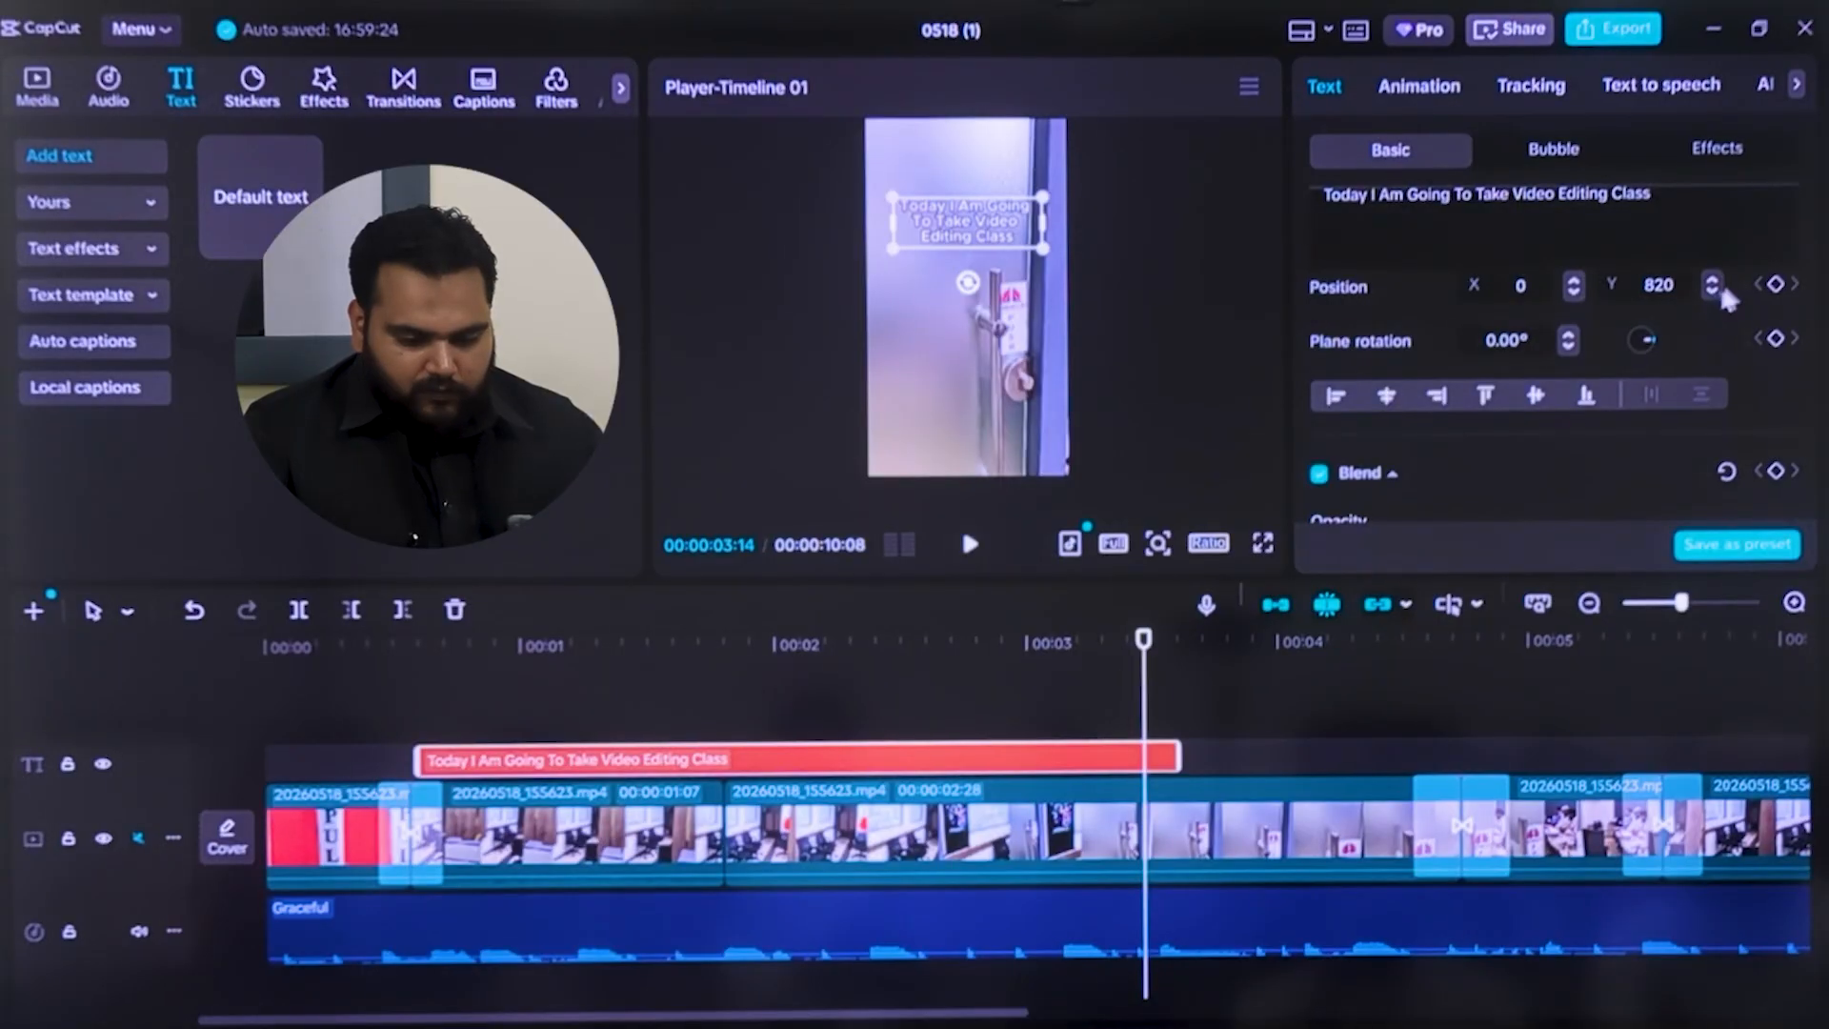
drag(1676, 289, 1578, 288)
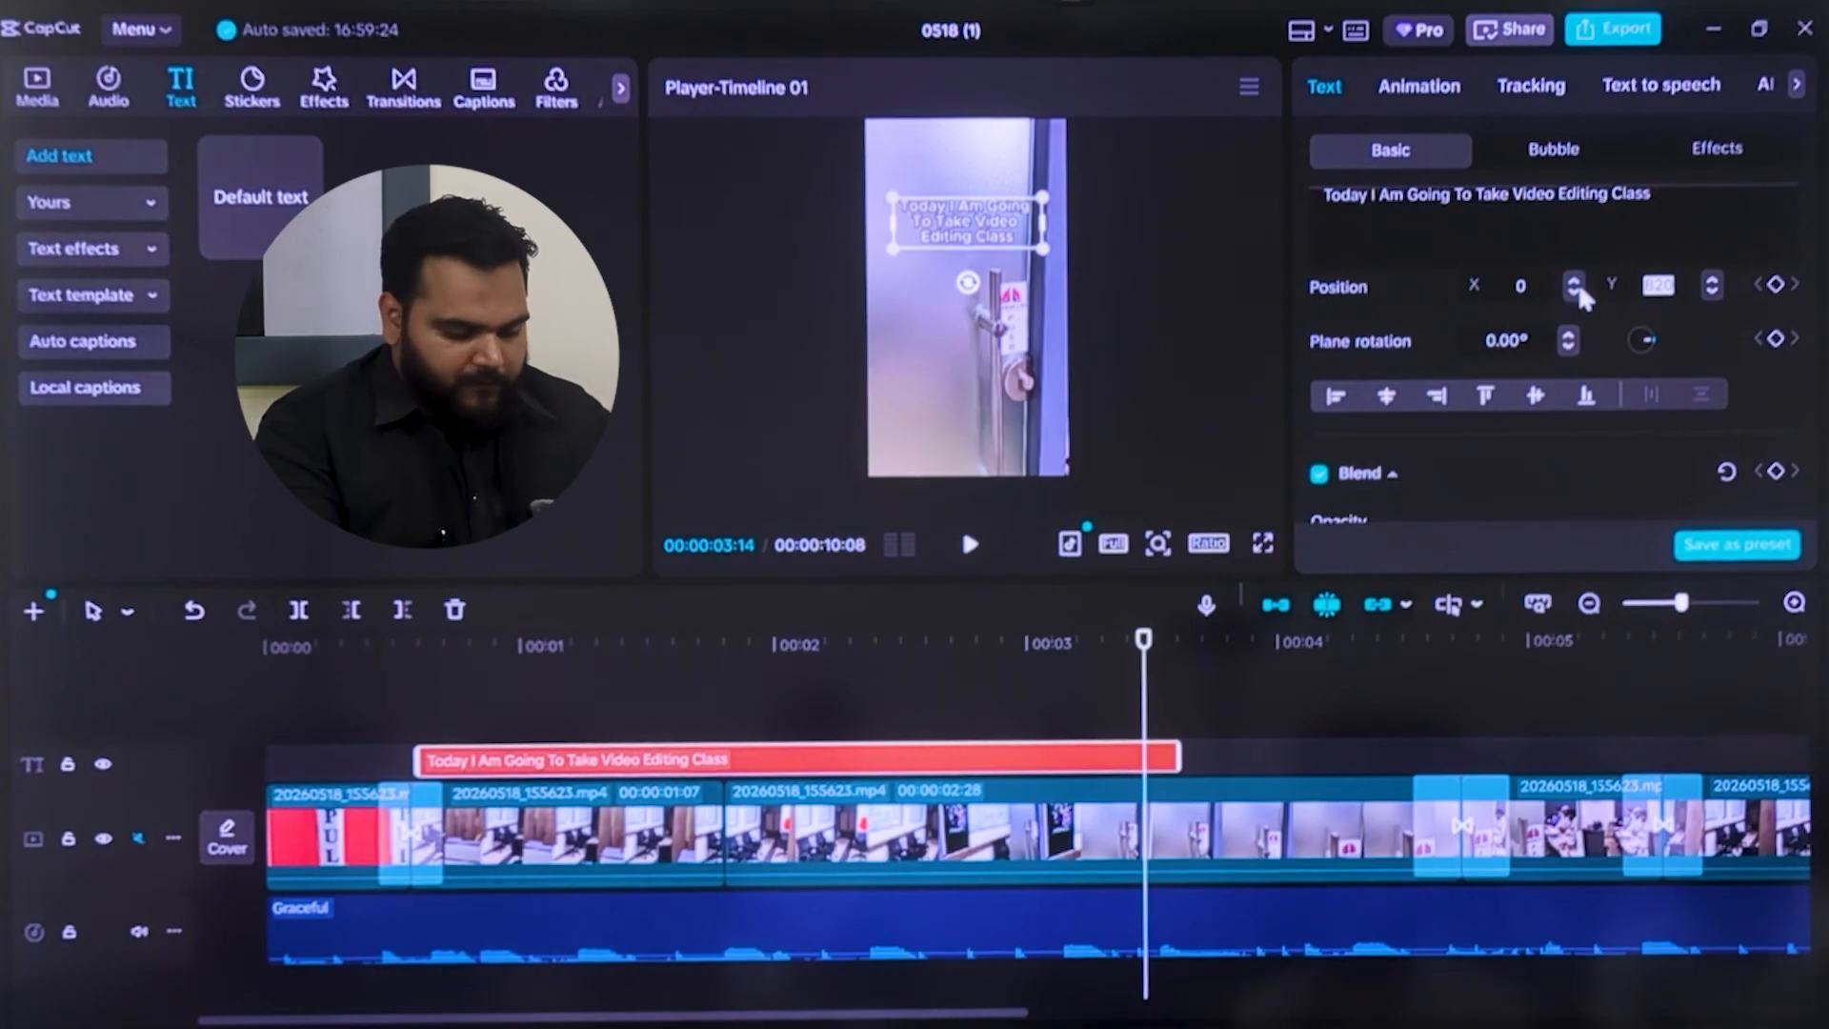
text(1000)
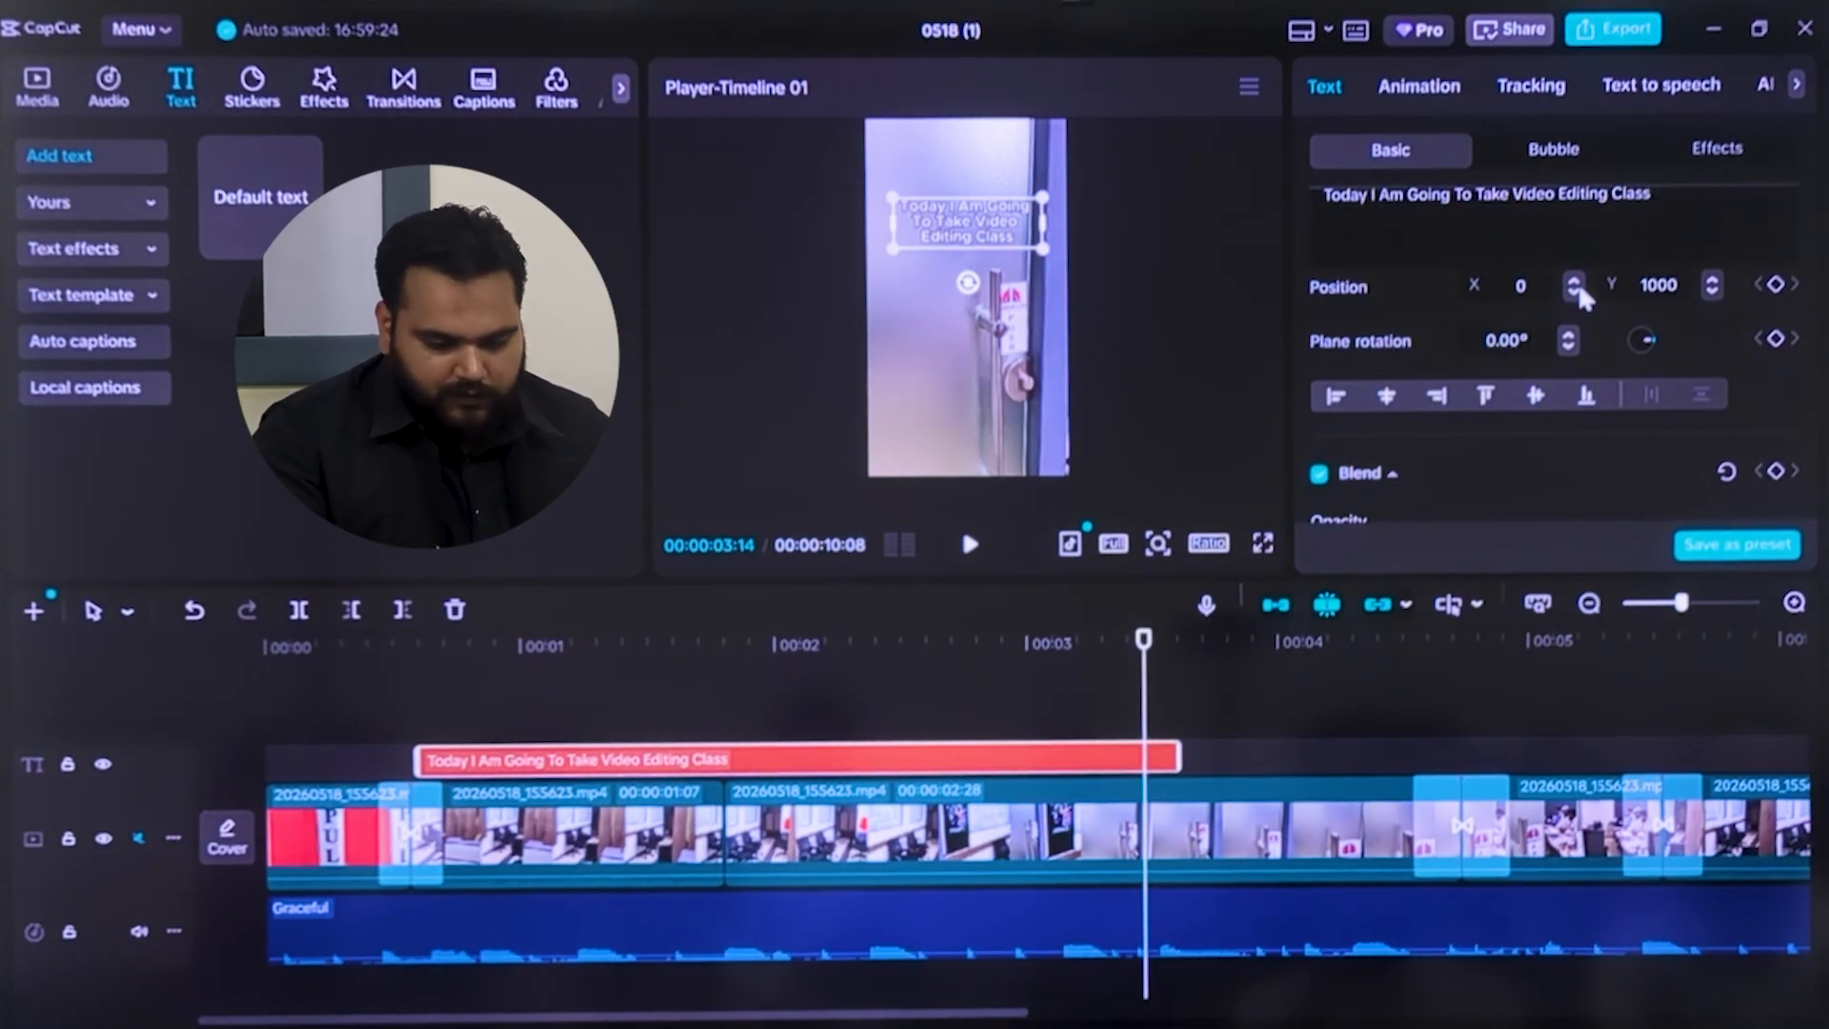
key(Return)
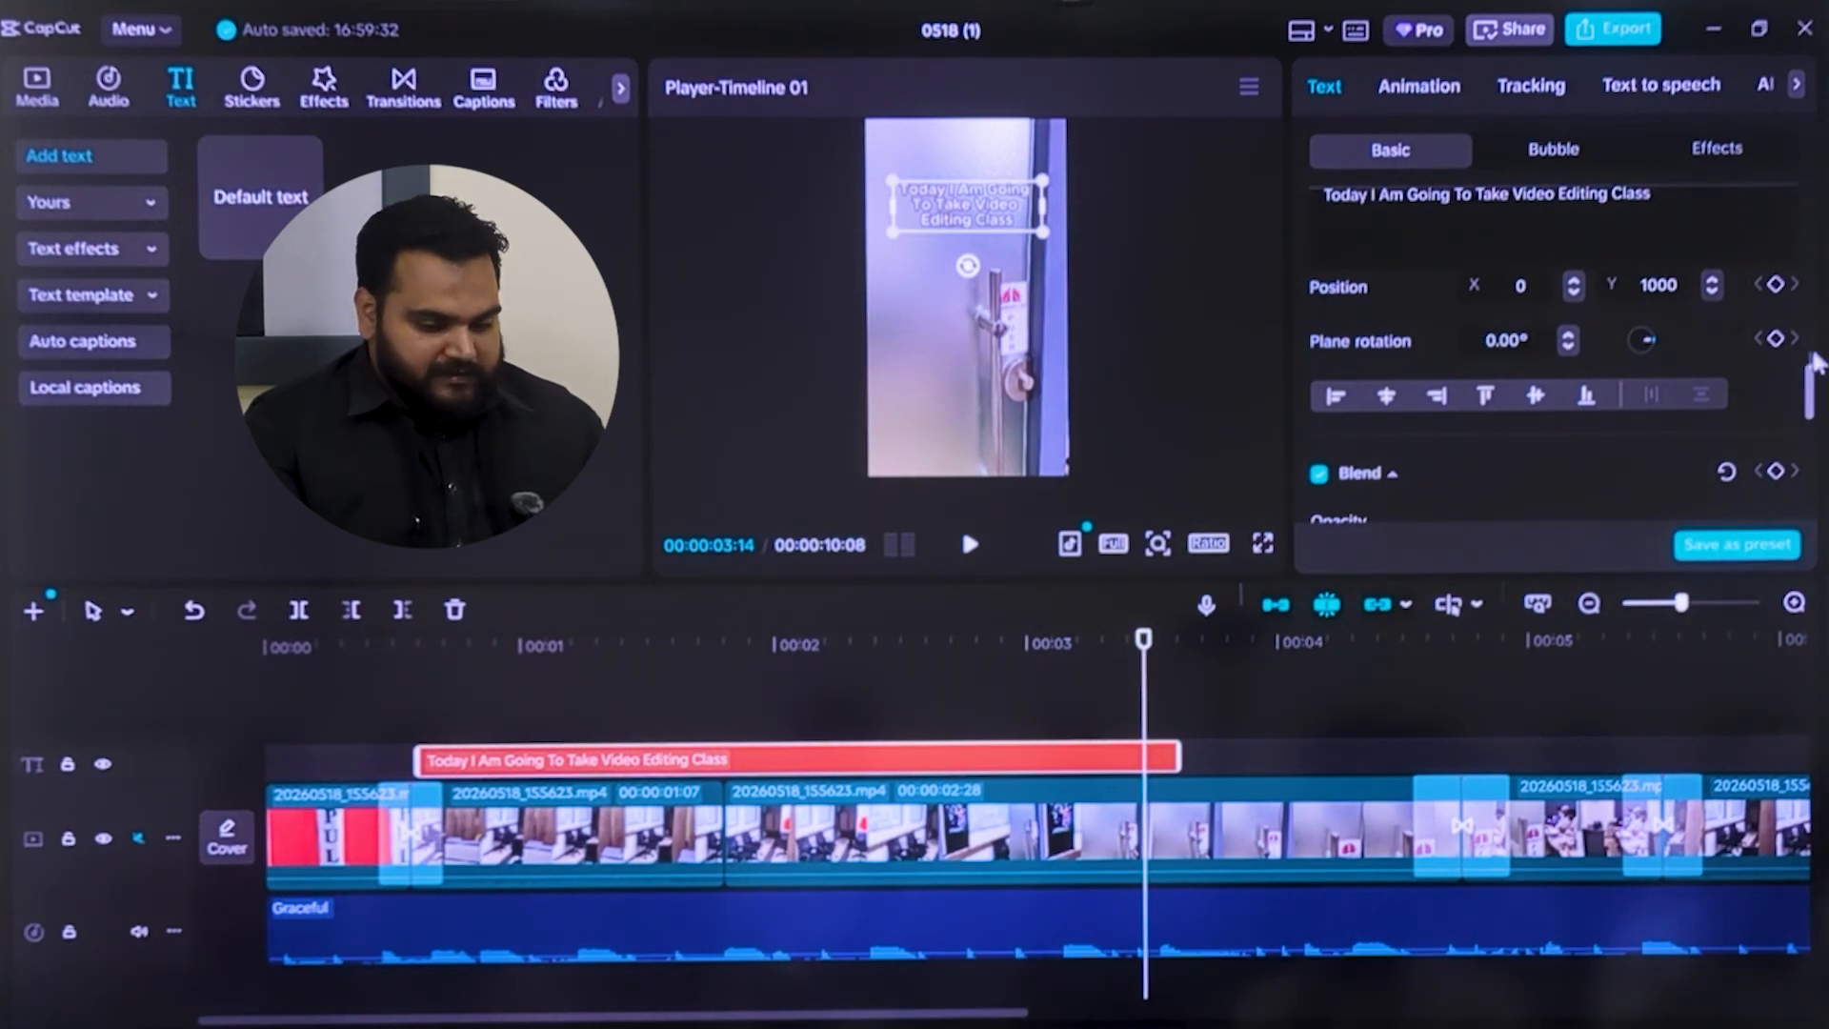
click(1778, 286)
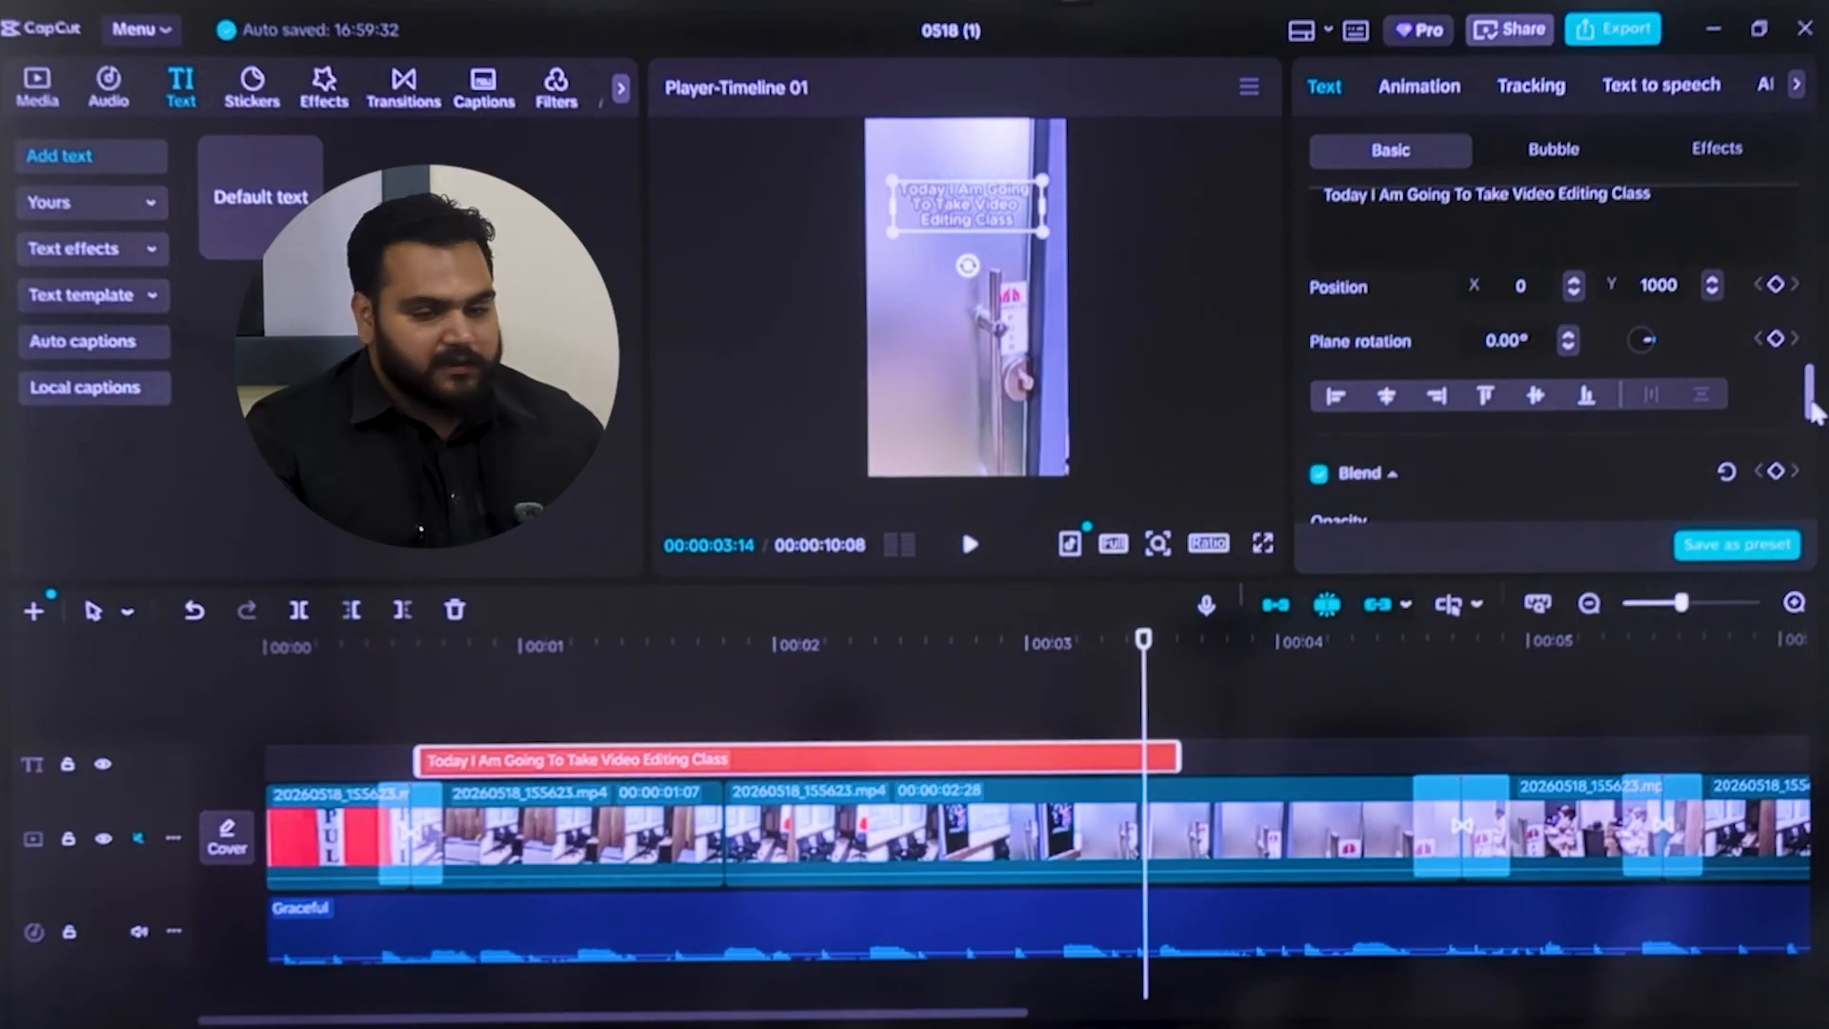
Try a caption opacity of 54% and restore it to 100%
drag(1815, 410, 1812, 436)
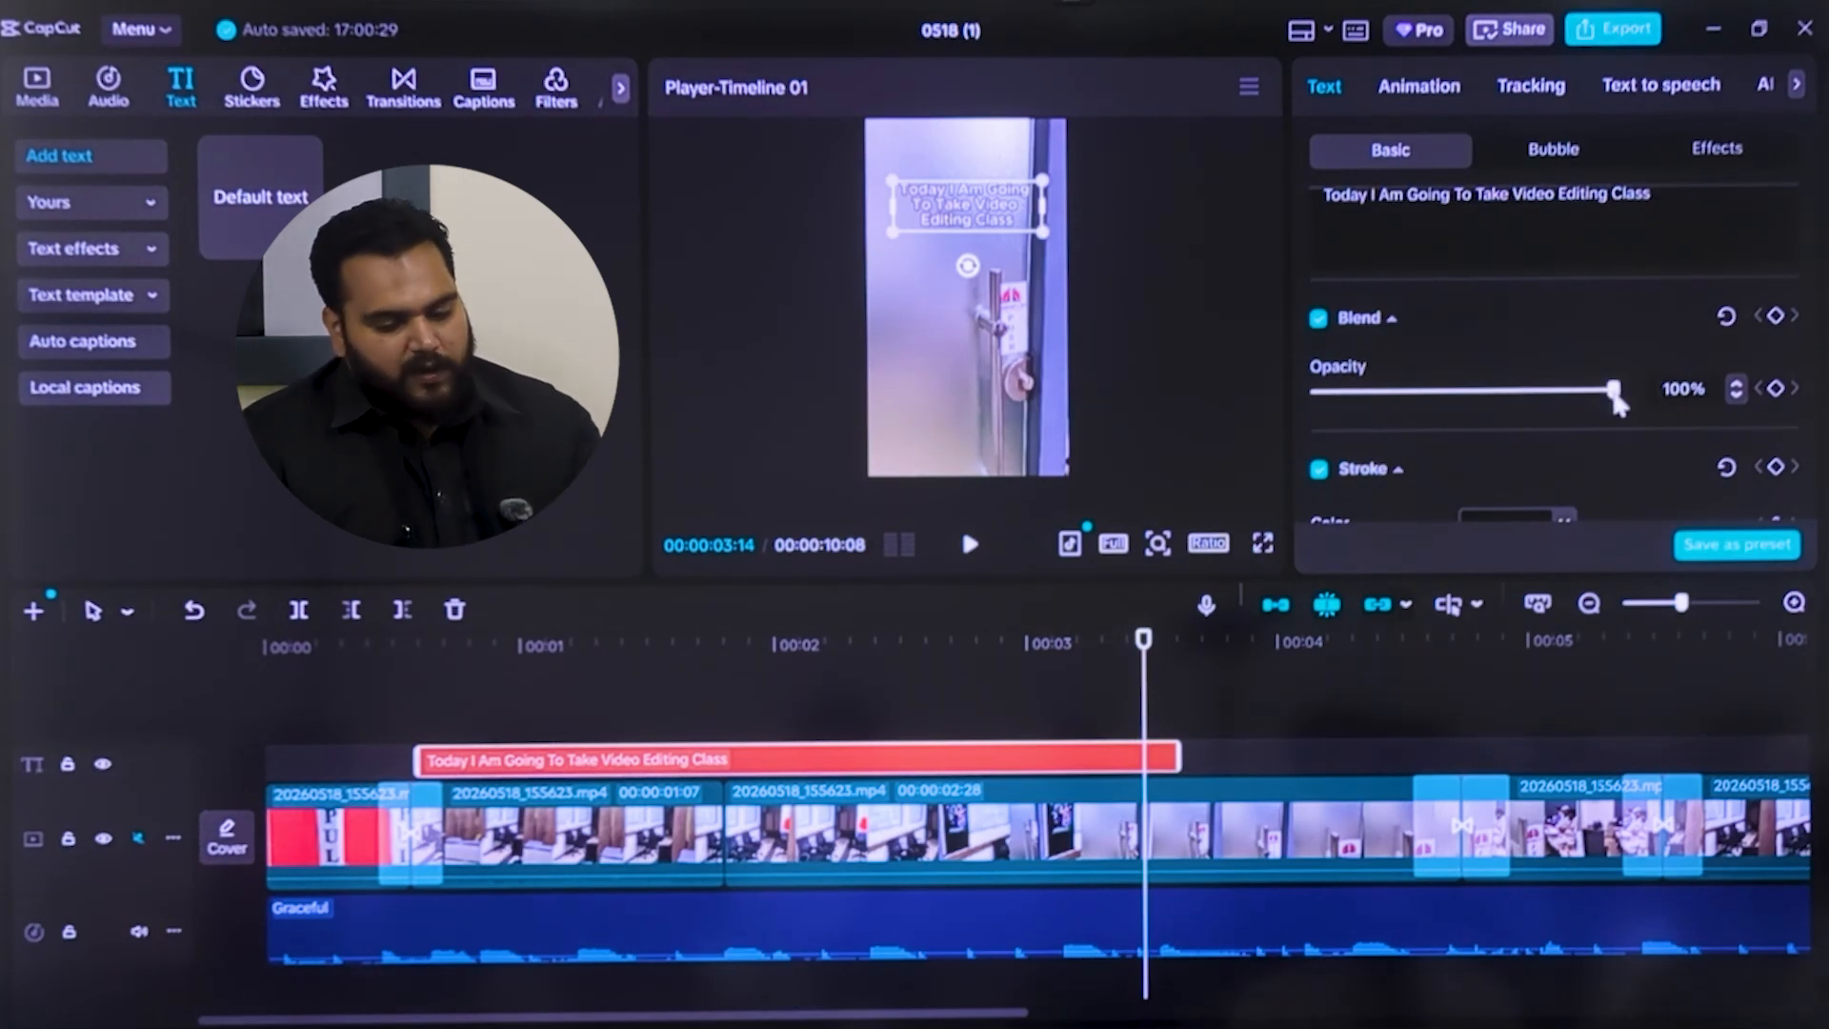
drag(1614, 400, 1736, 397)
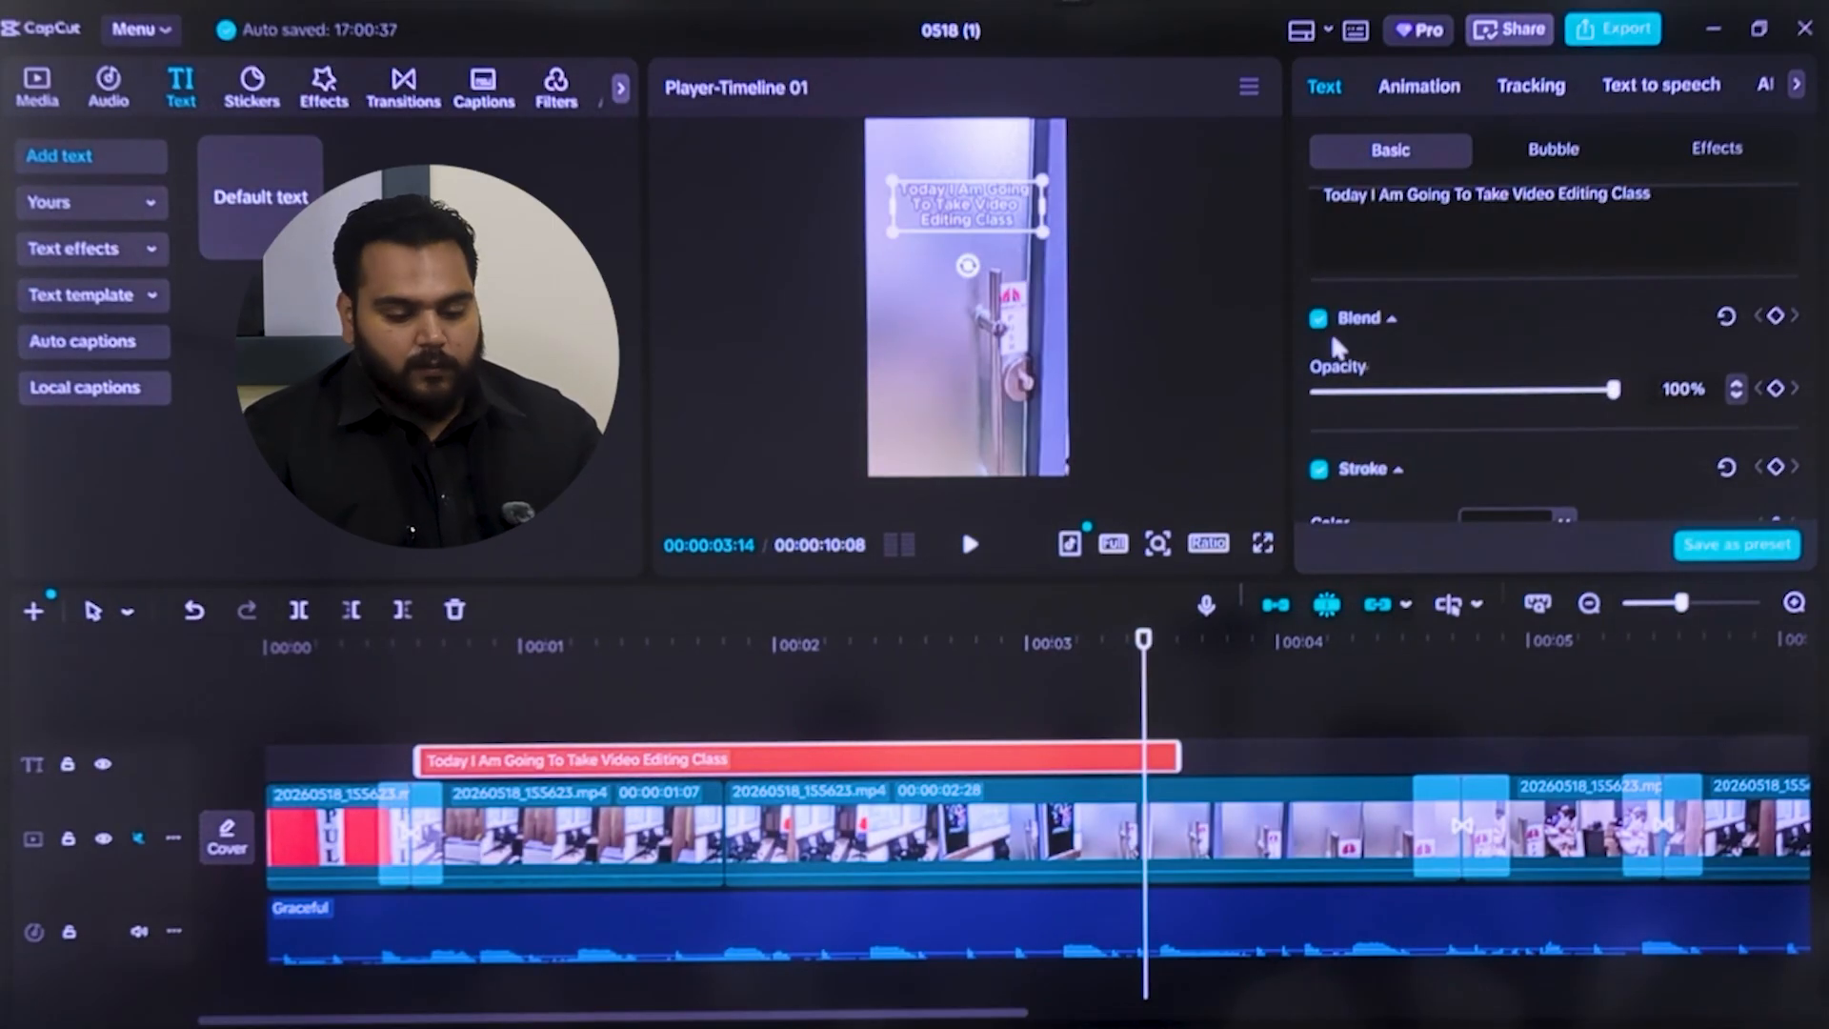
click(1482, 399)
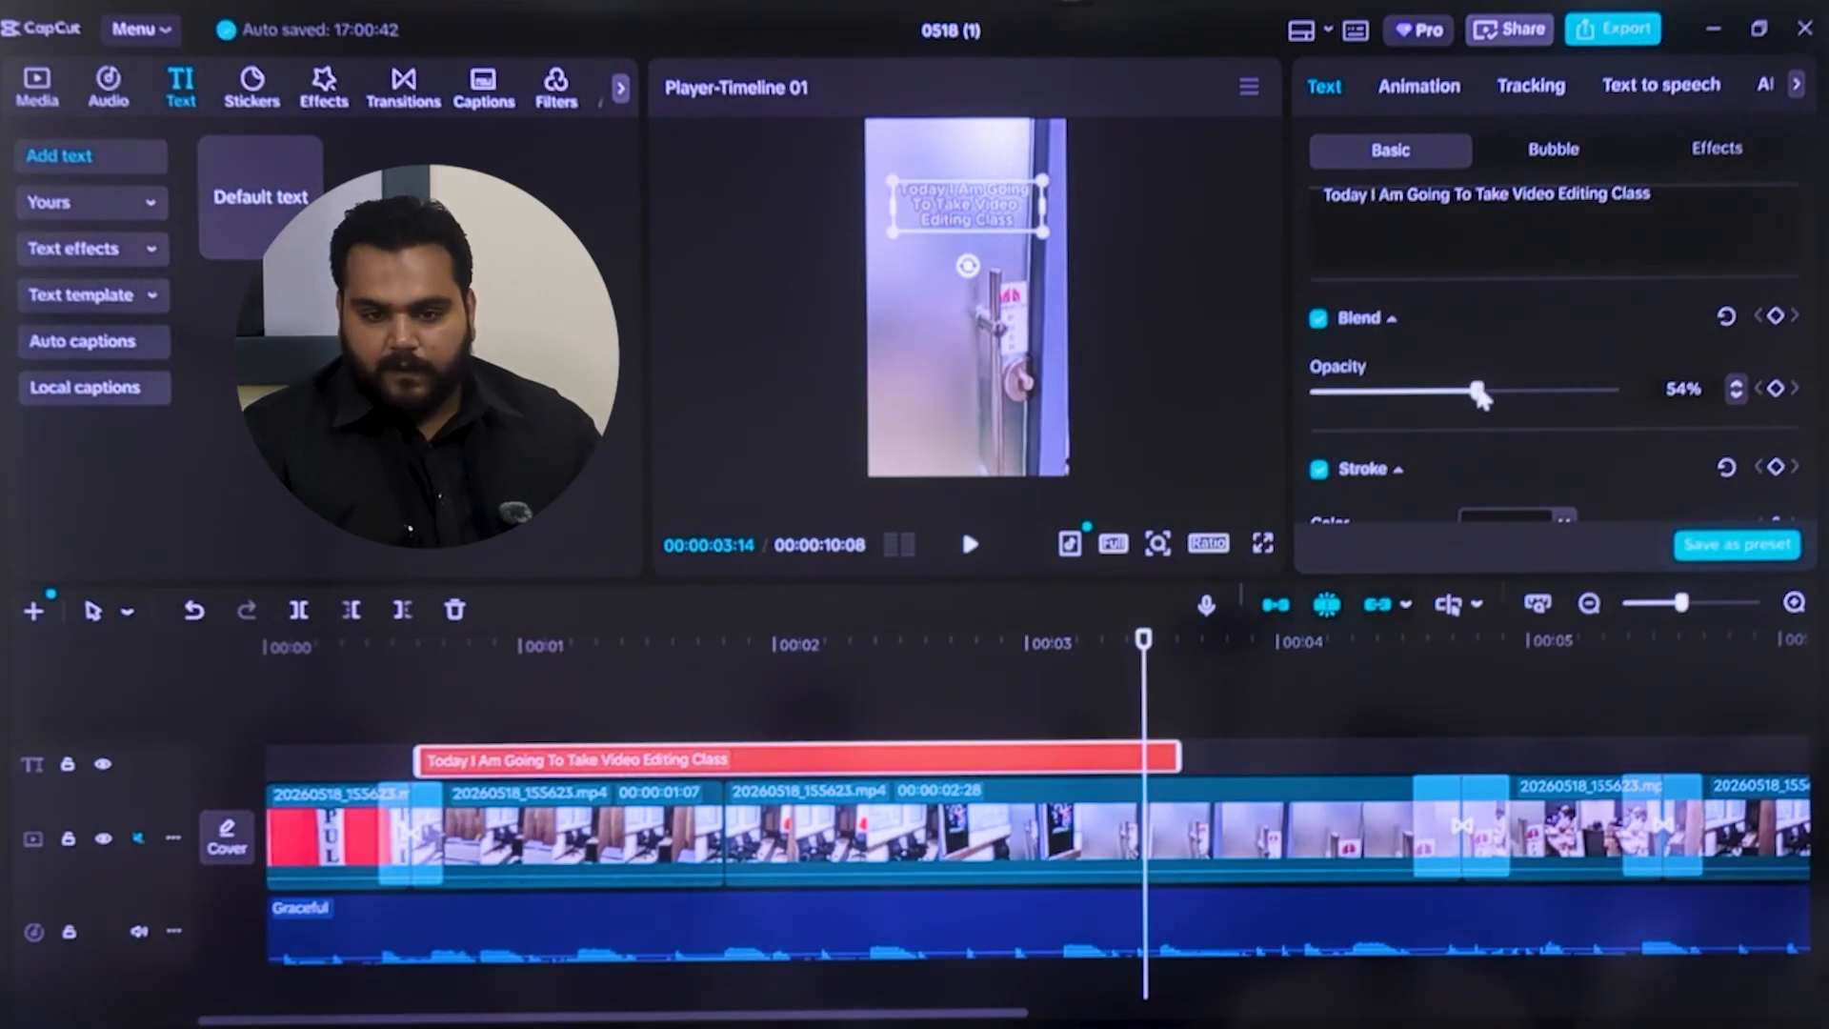
drag(1482, 398, 1751, 397)
Set the stroke thickness of the "Today I Am Going To Take Video Editing Class" caption to 53
scroll(1413, 408, down, 5)
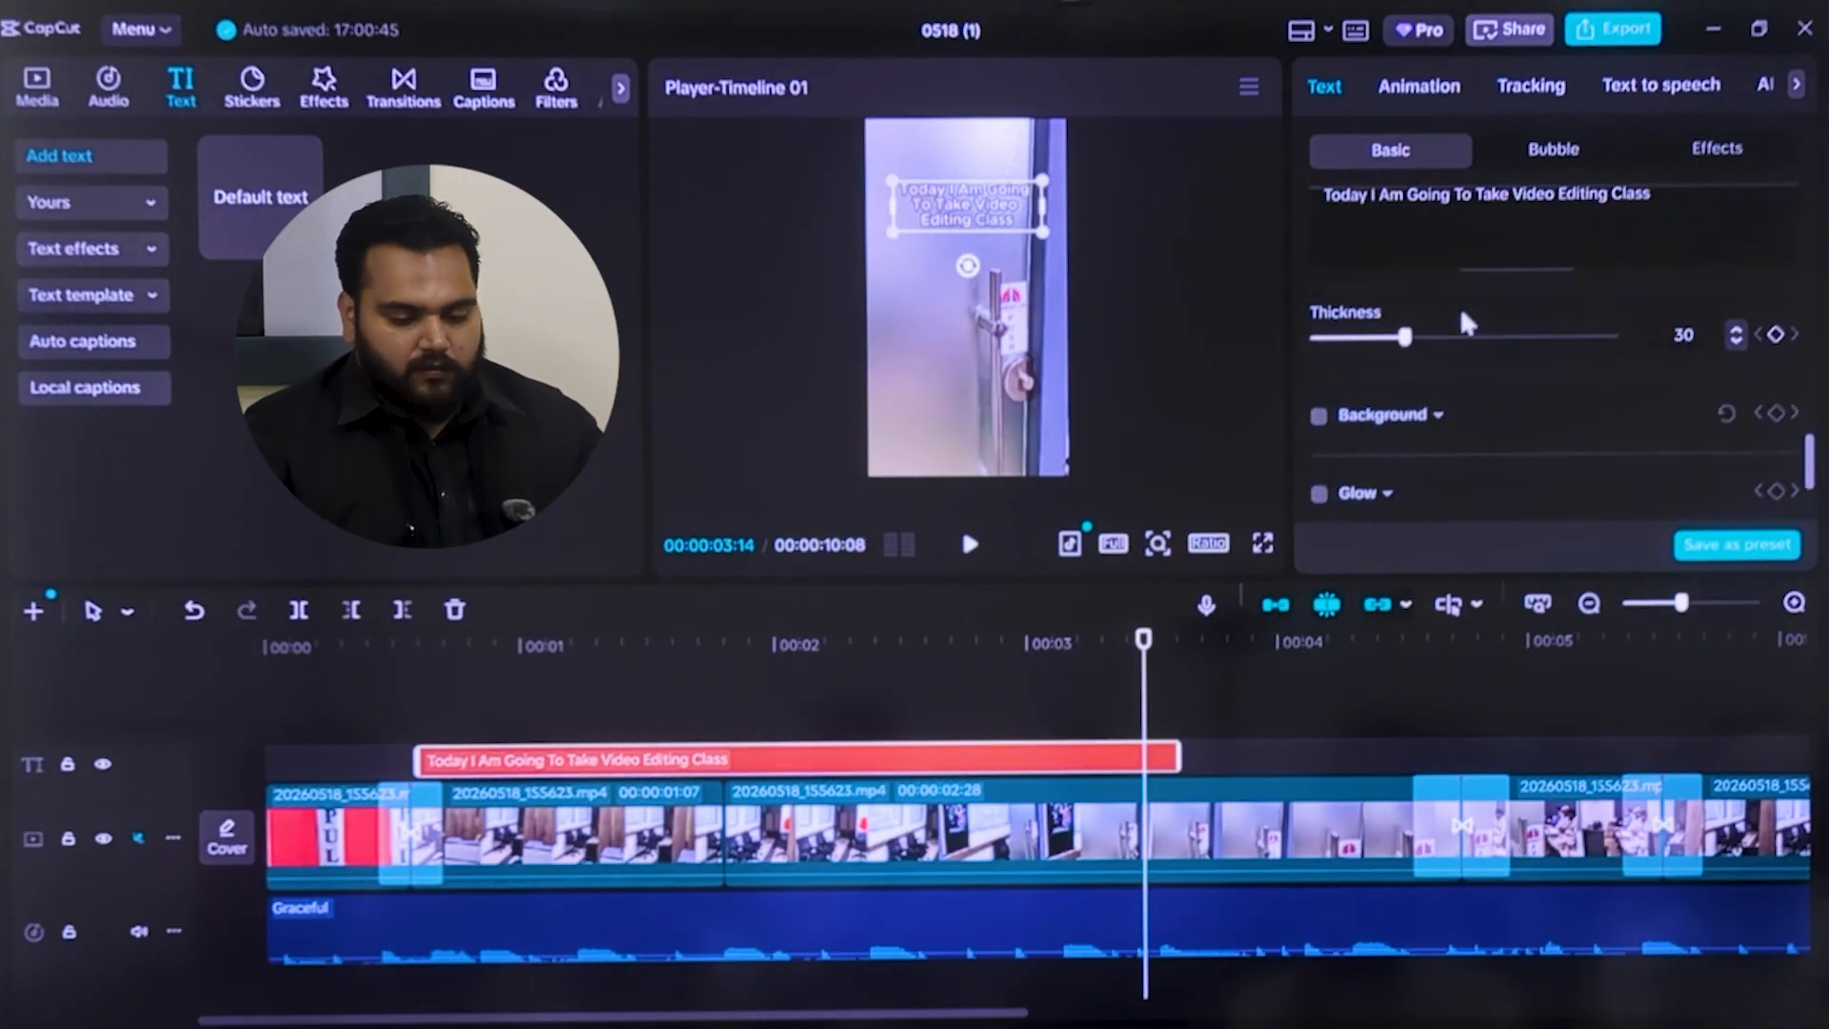
scroll(1462, 324, up, 4)
drag(1809, 412, 1813, 440)
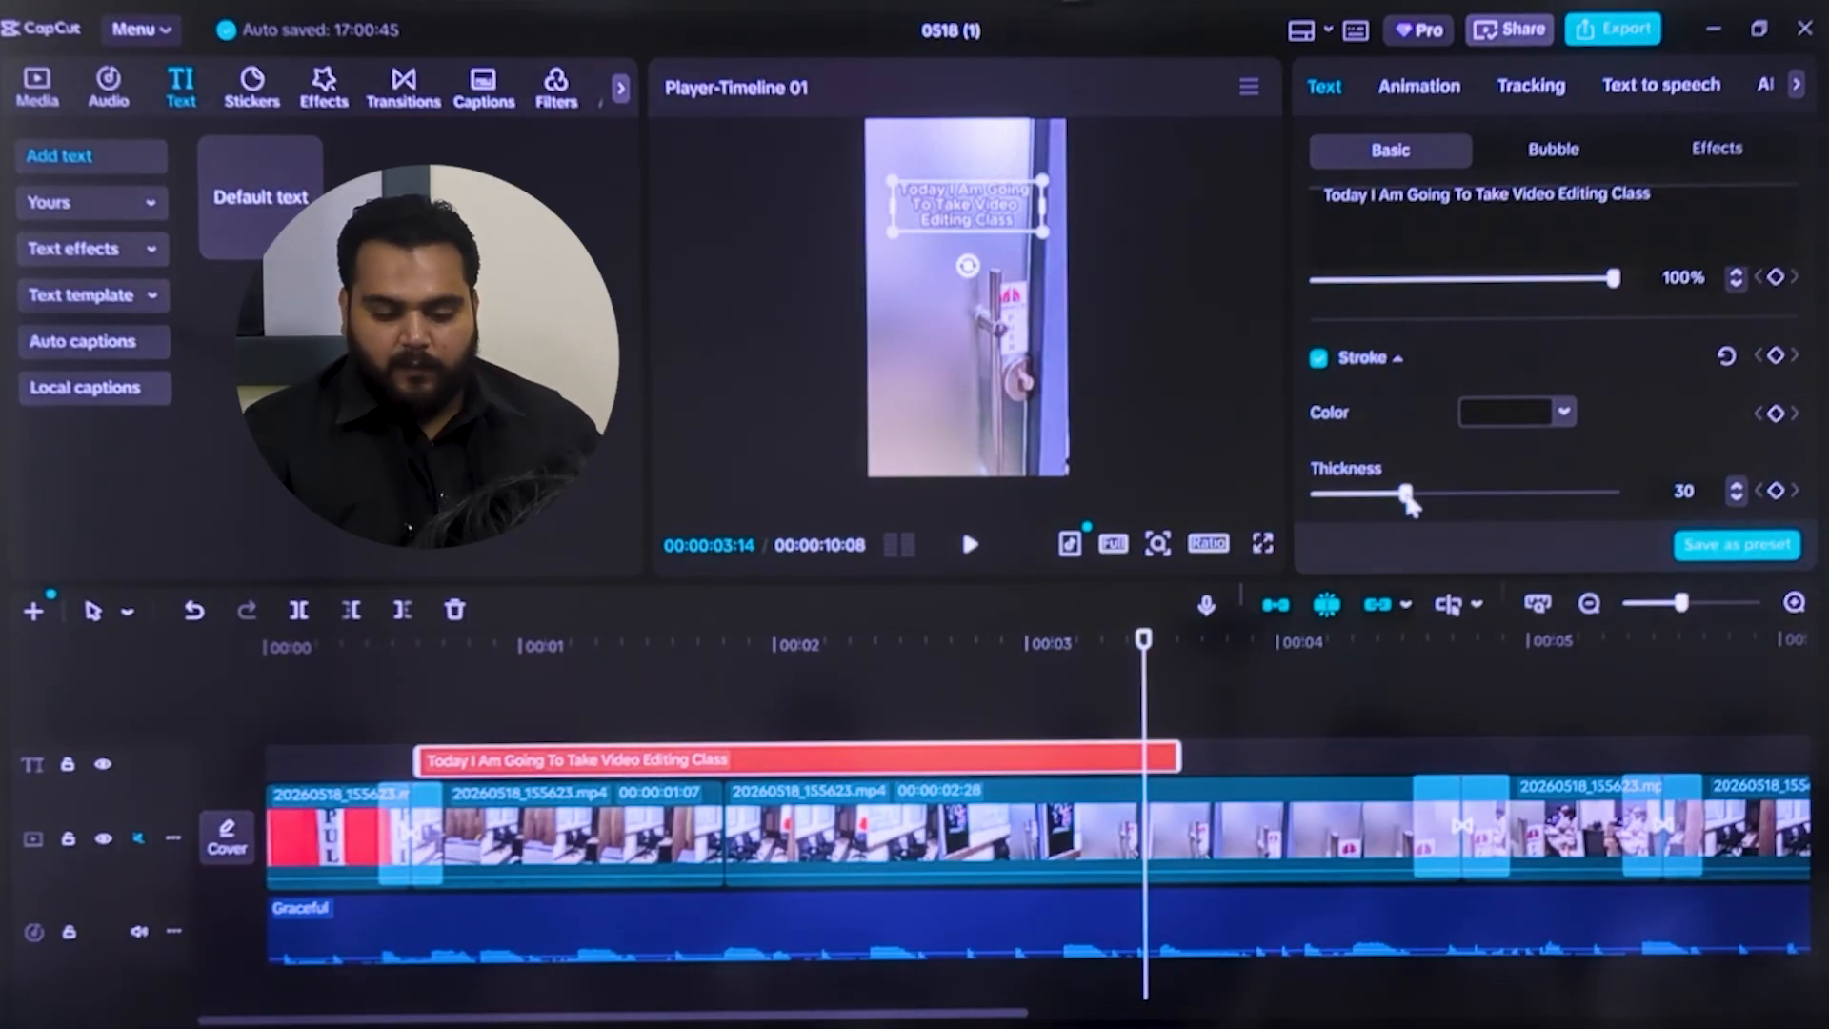
drag(1423, 495, 1484, 505)
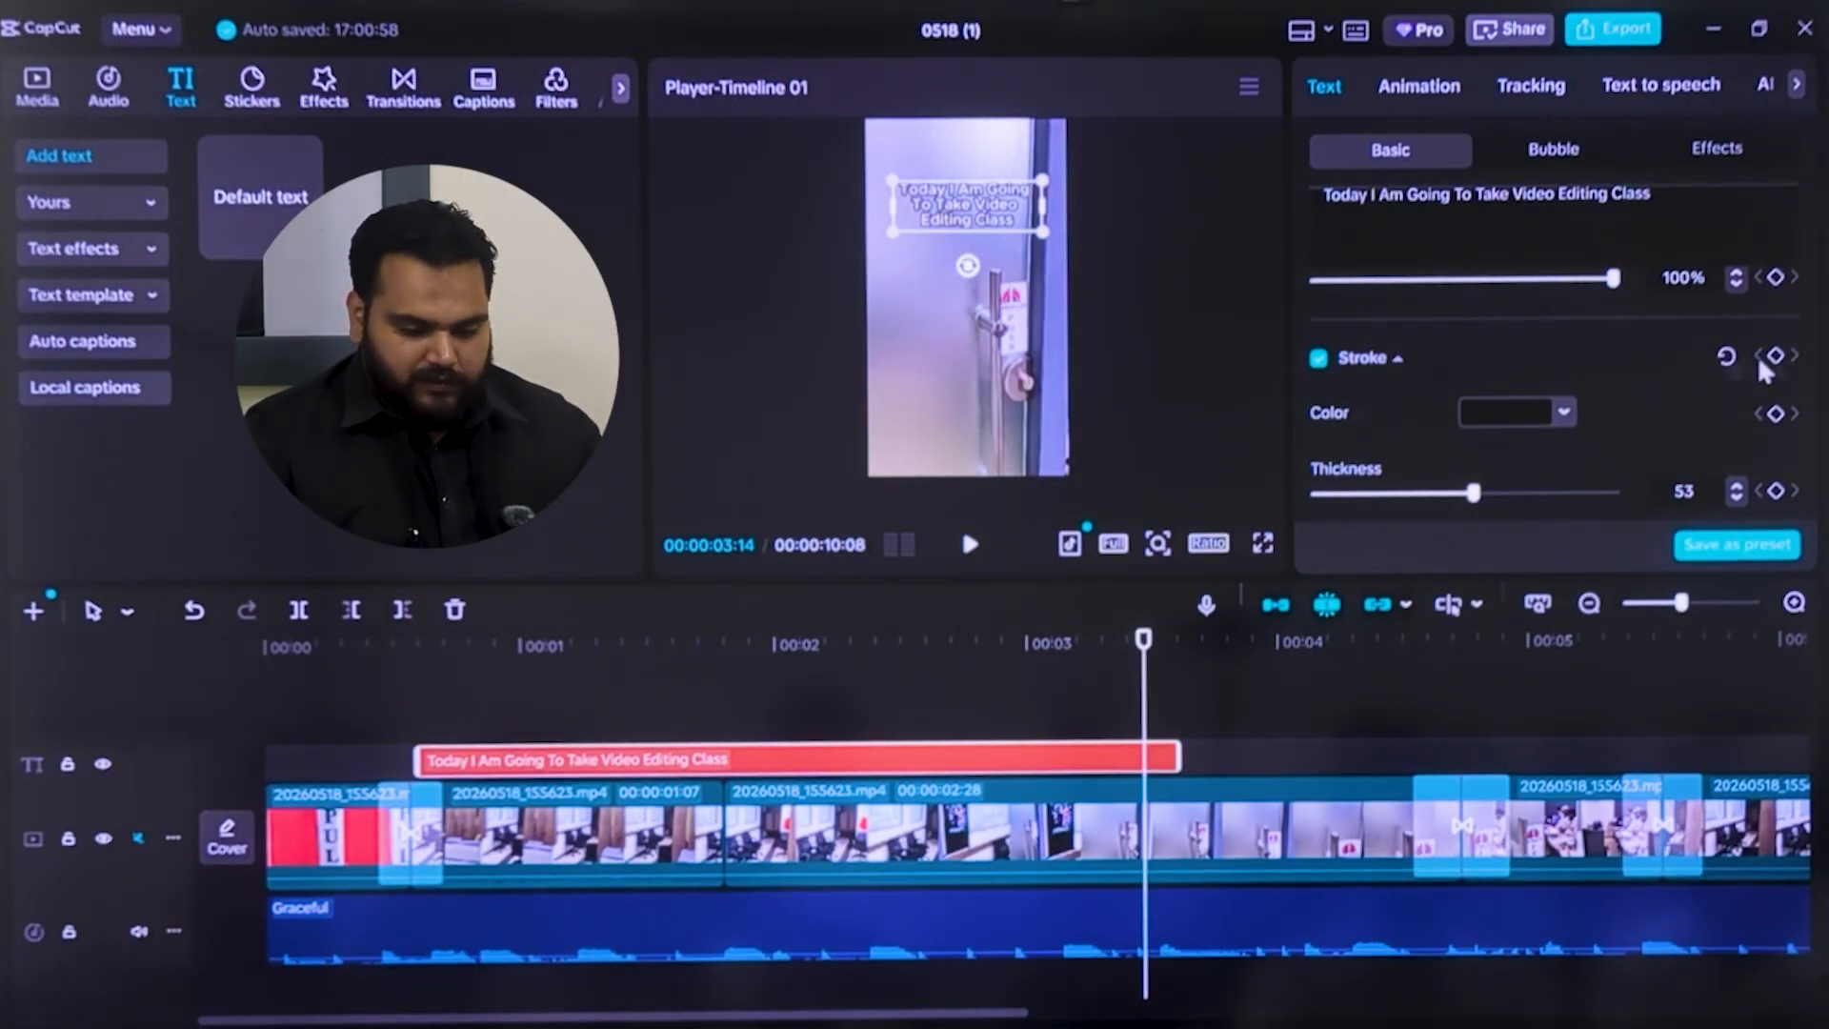
drag(1811, 443, 1814, 490)
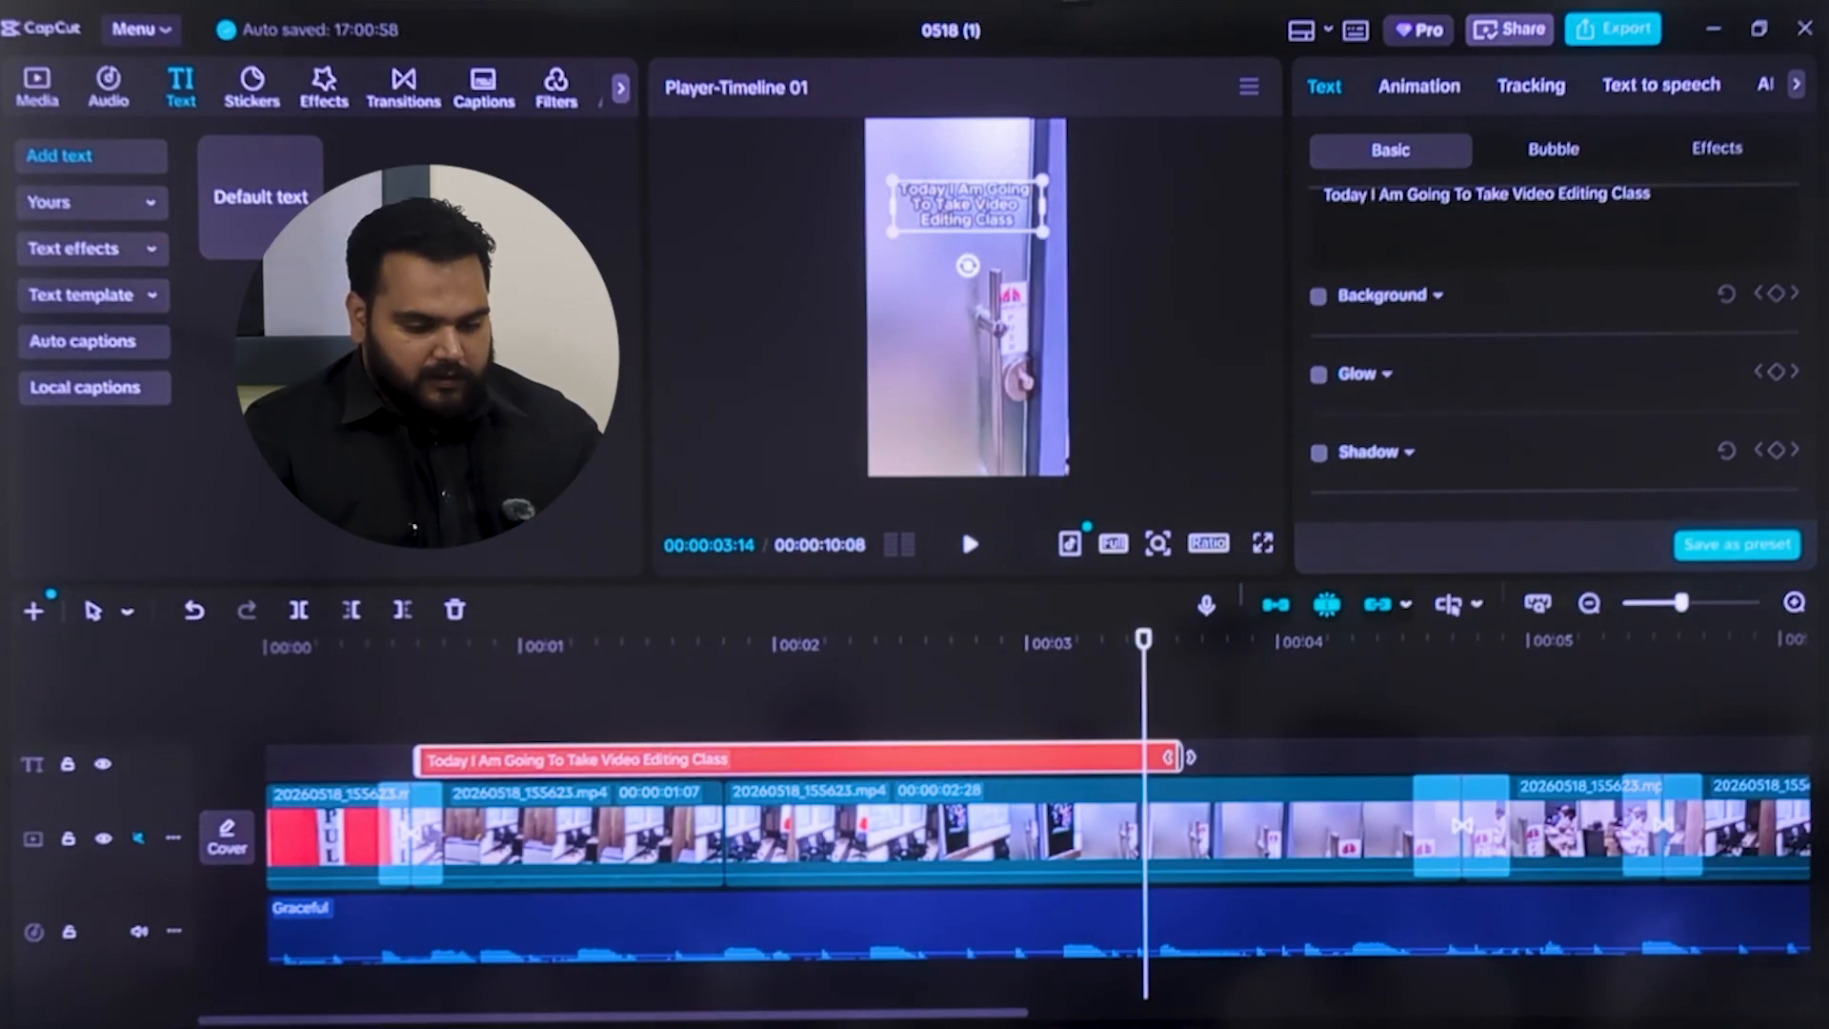
Duplicate the caption and place the copy directly after the original on the same text track, with the playhead at 00:00:03:19
click(947, 286)
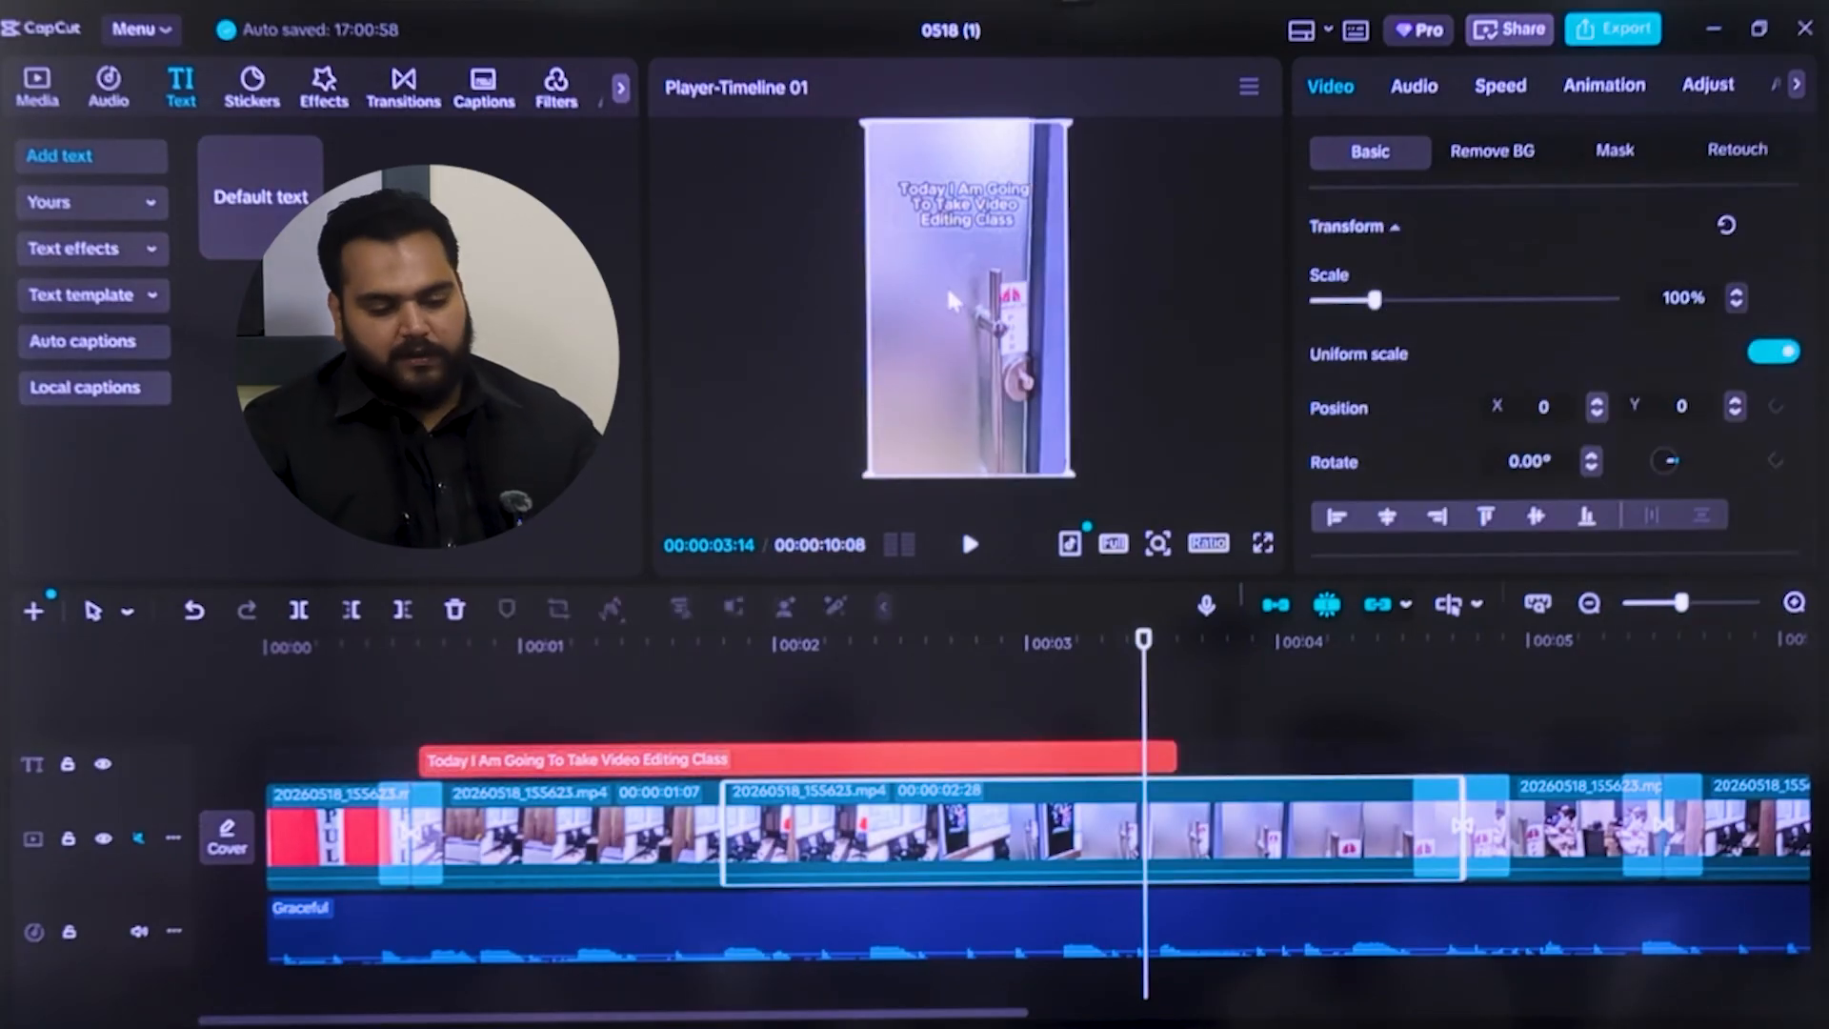
click(987, 215)
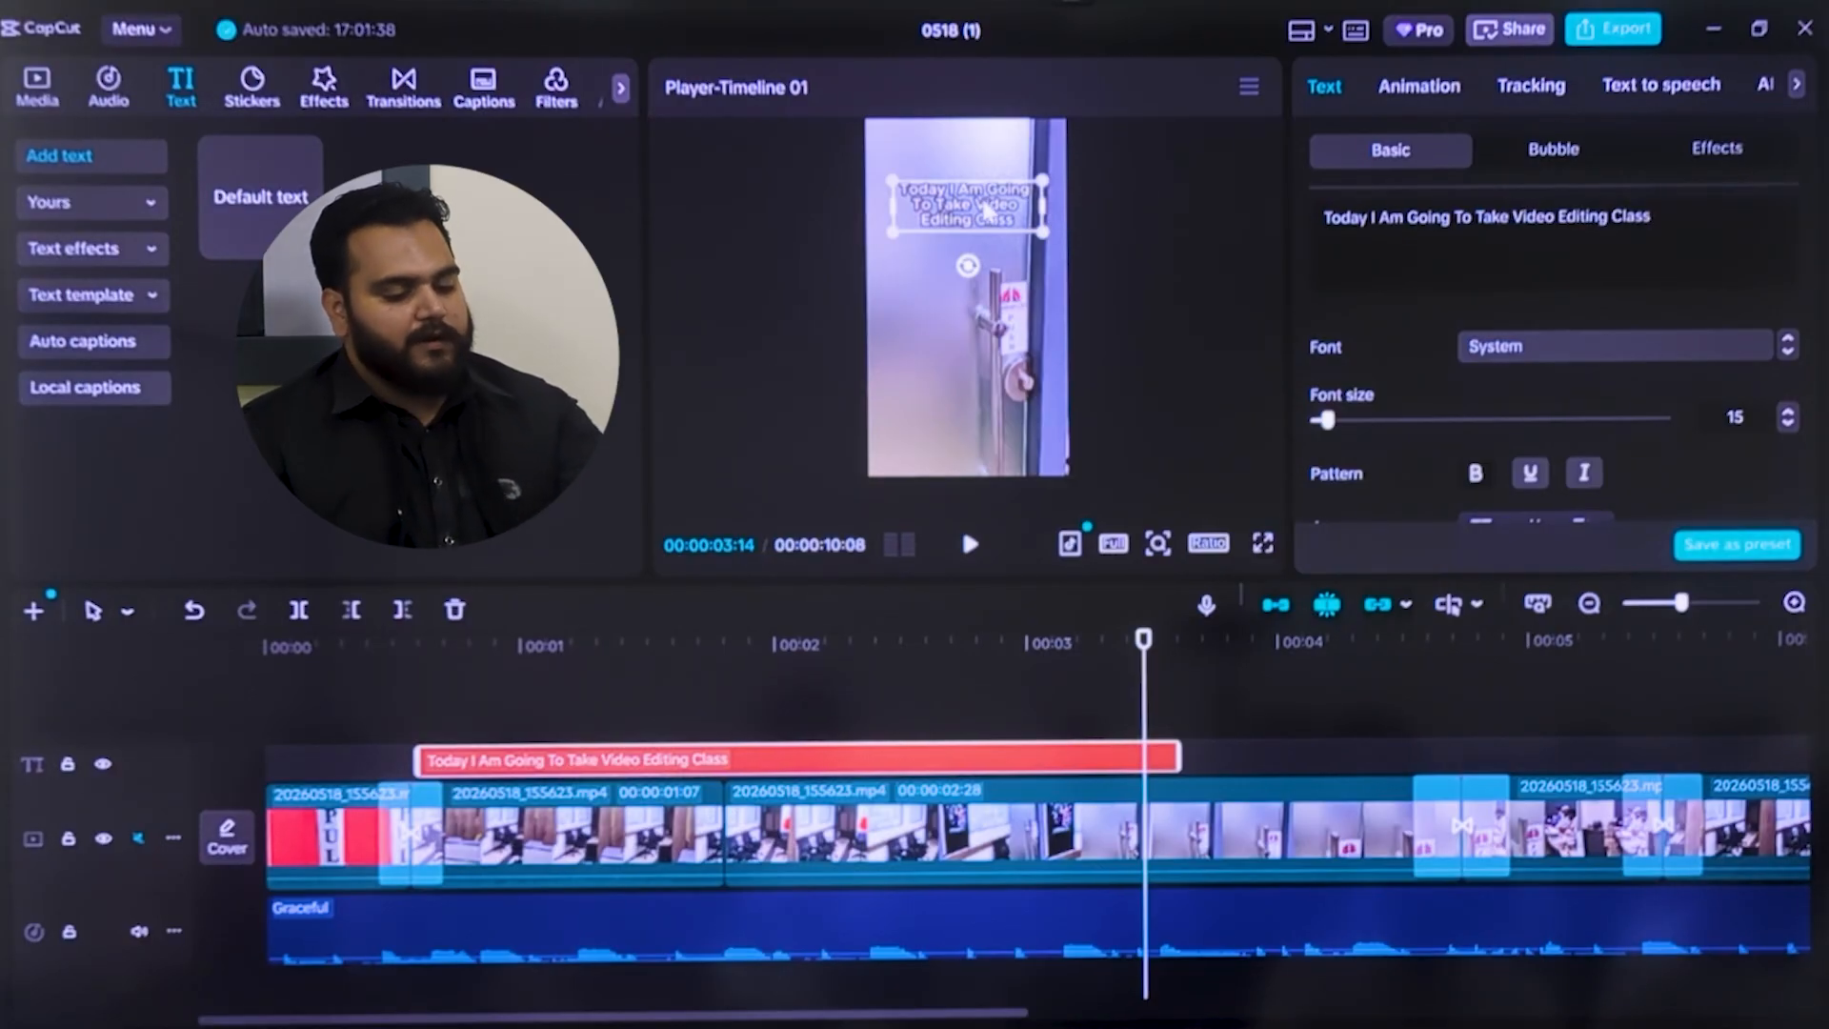
key(ctrl+v)
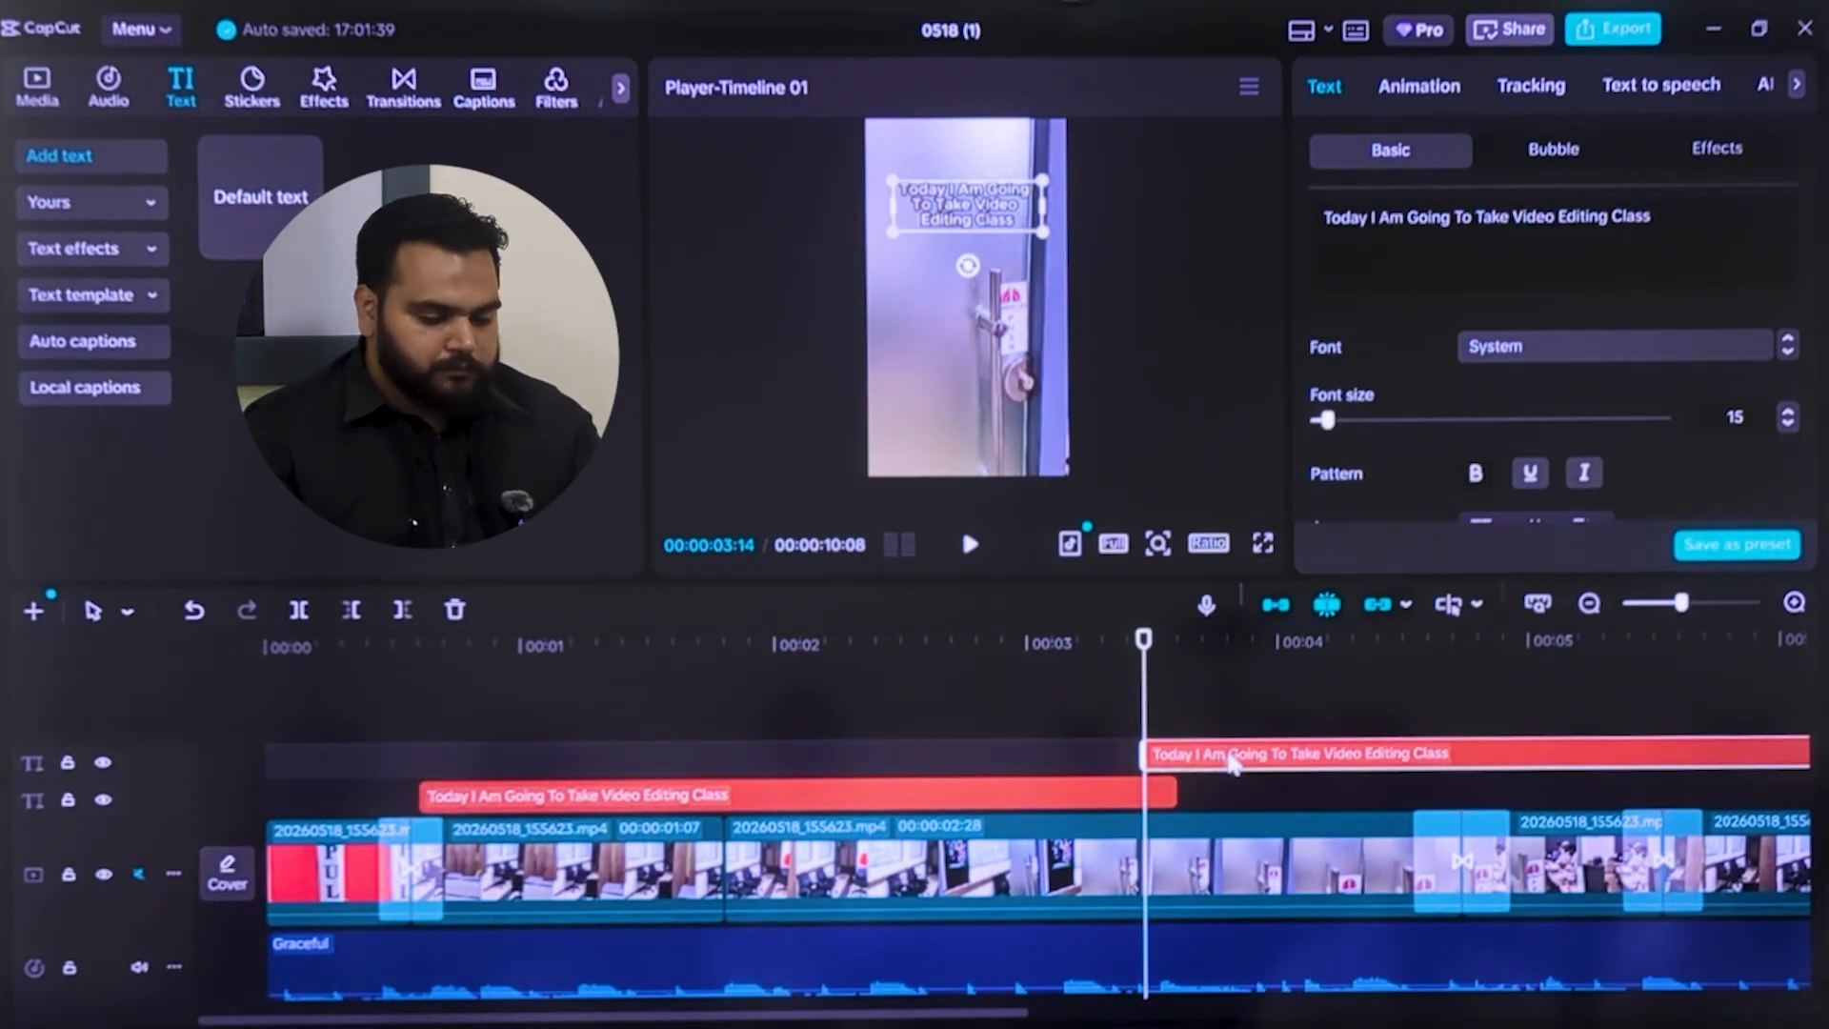
drag(1232, 763, 1264, 797)
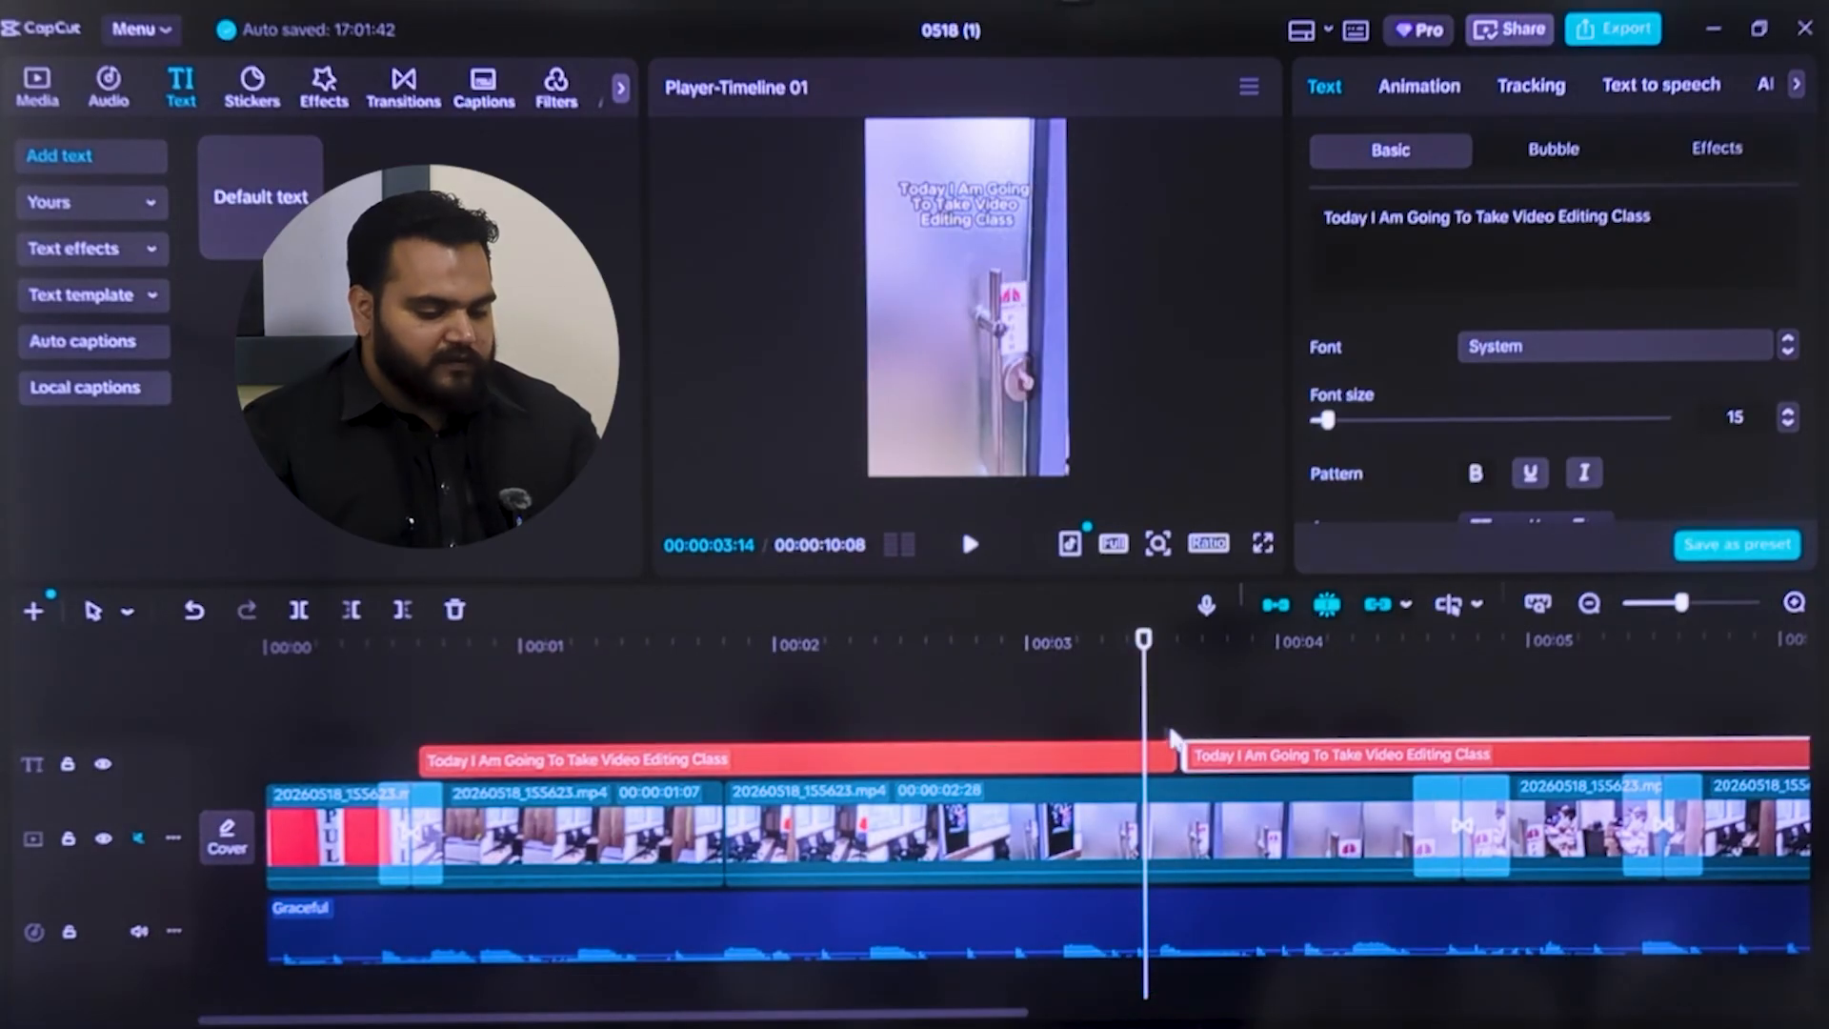
drag(1143, 724, 1186, 733)
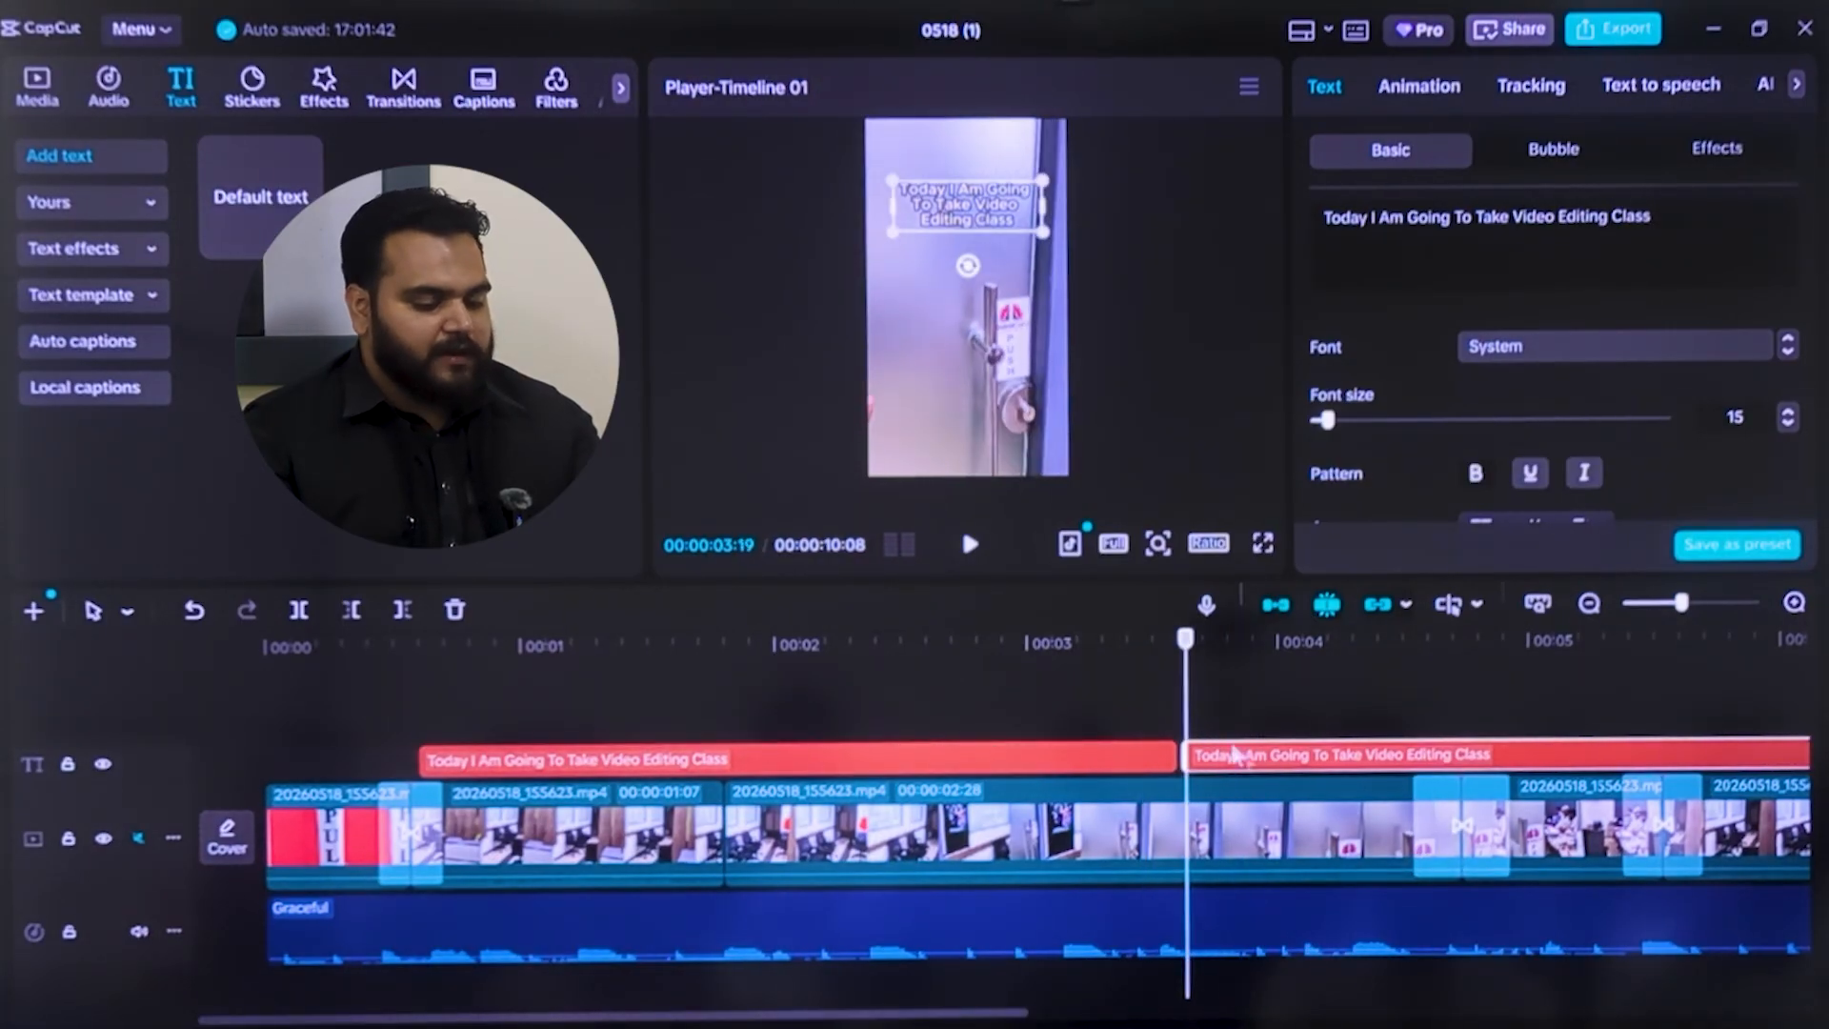
Replace the text of the second caption with "Now I am entering in my class"
drag(1654, 218, 1321, 210)
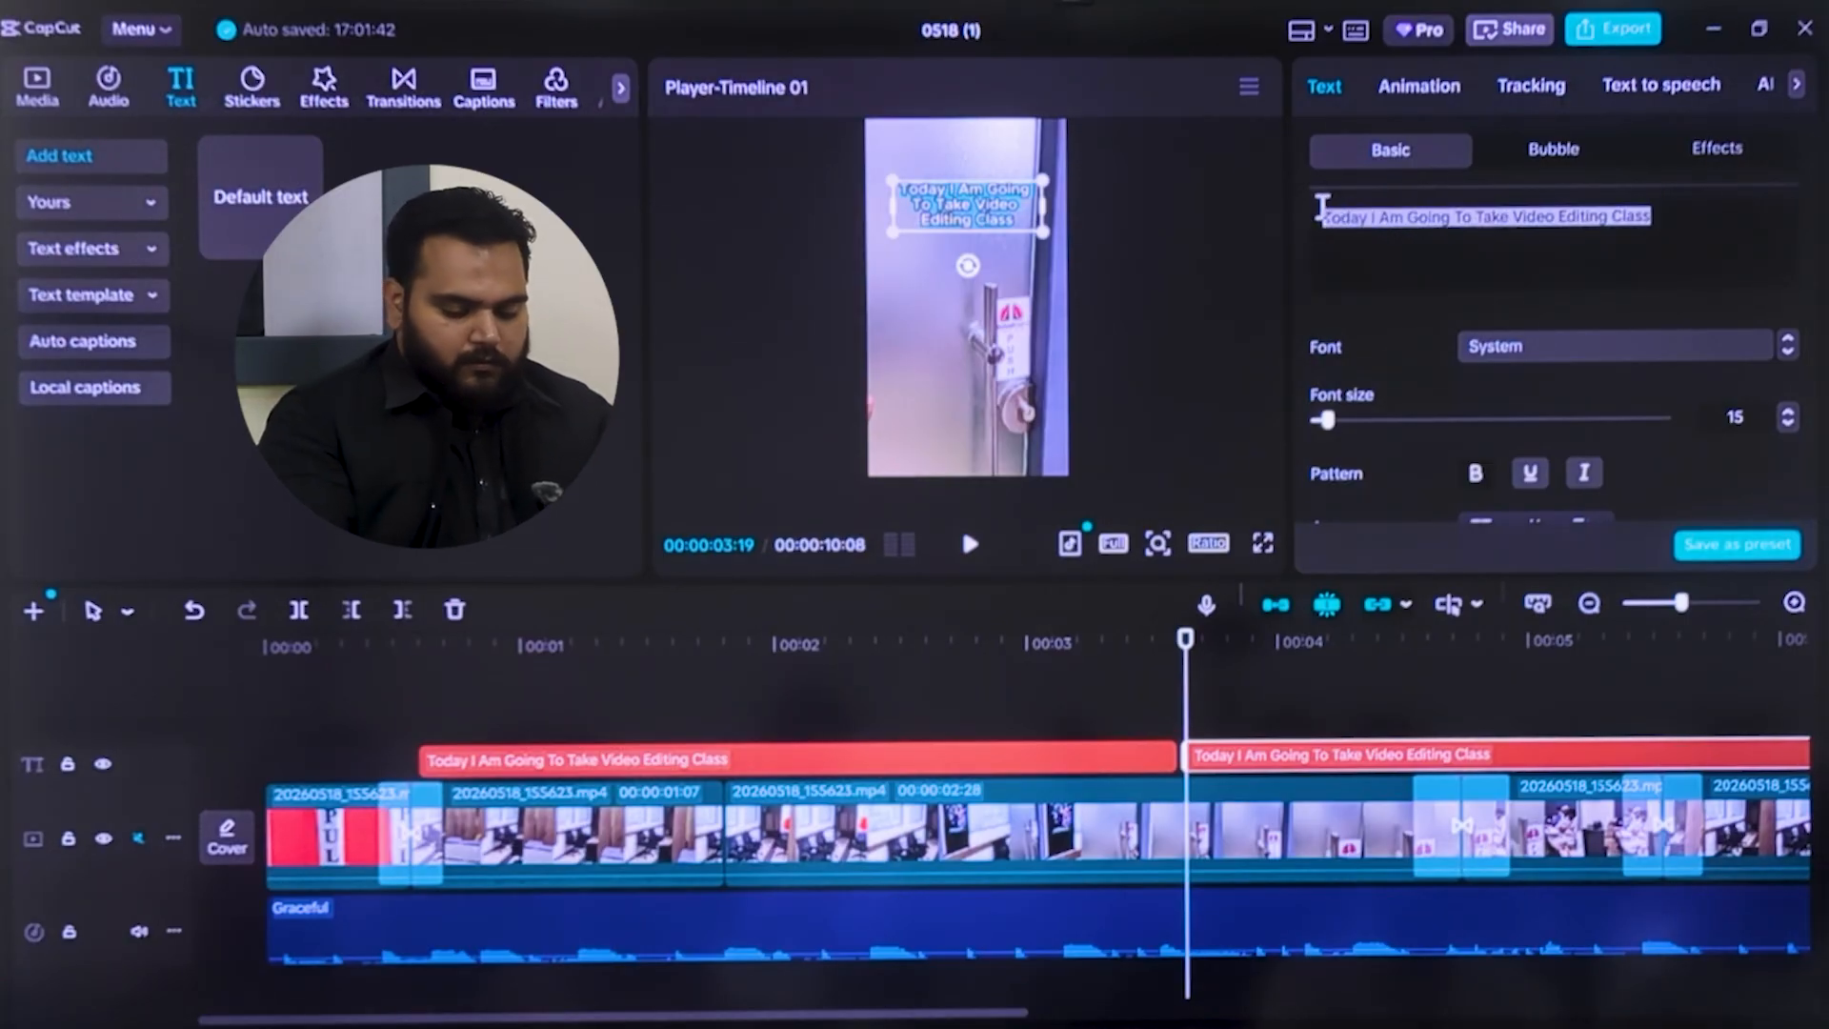
text(Now)
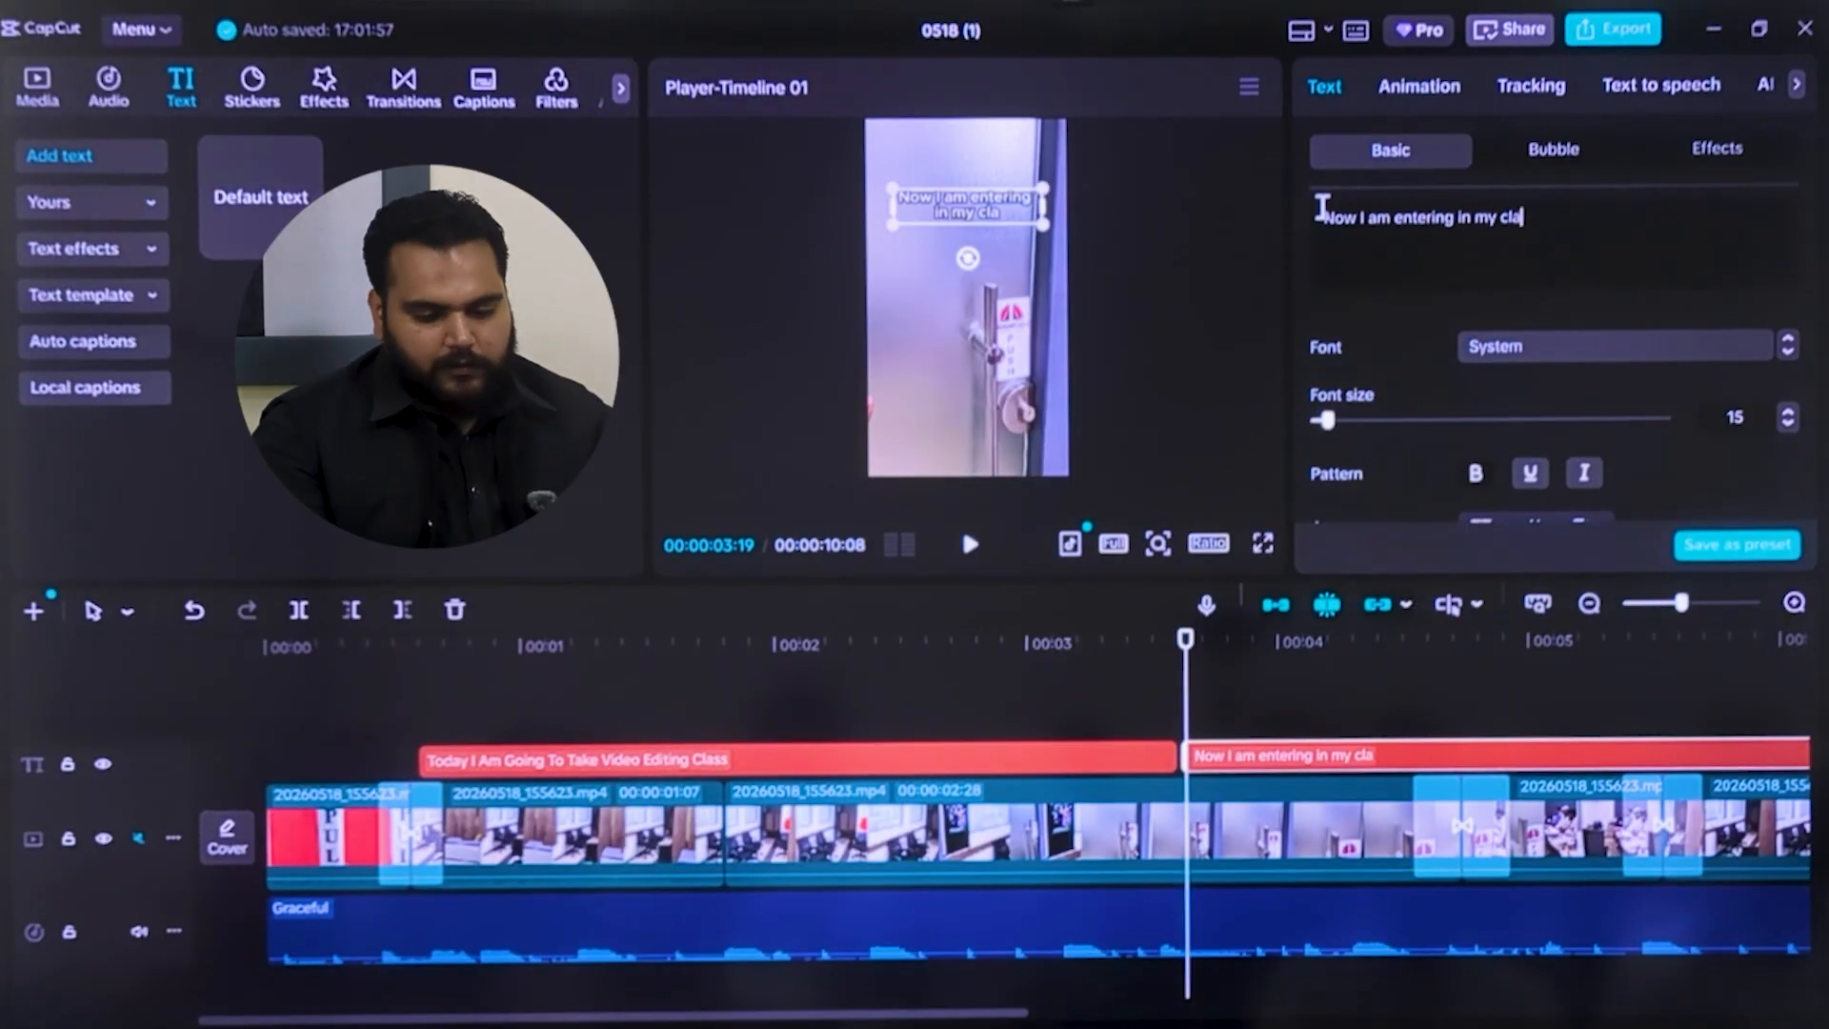
text(ass)
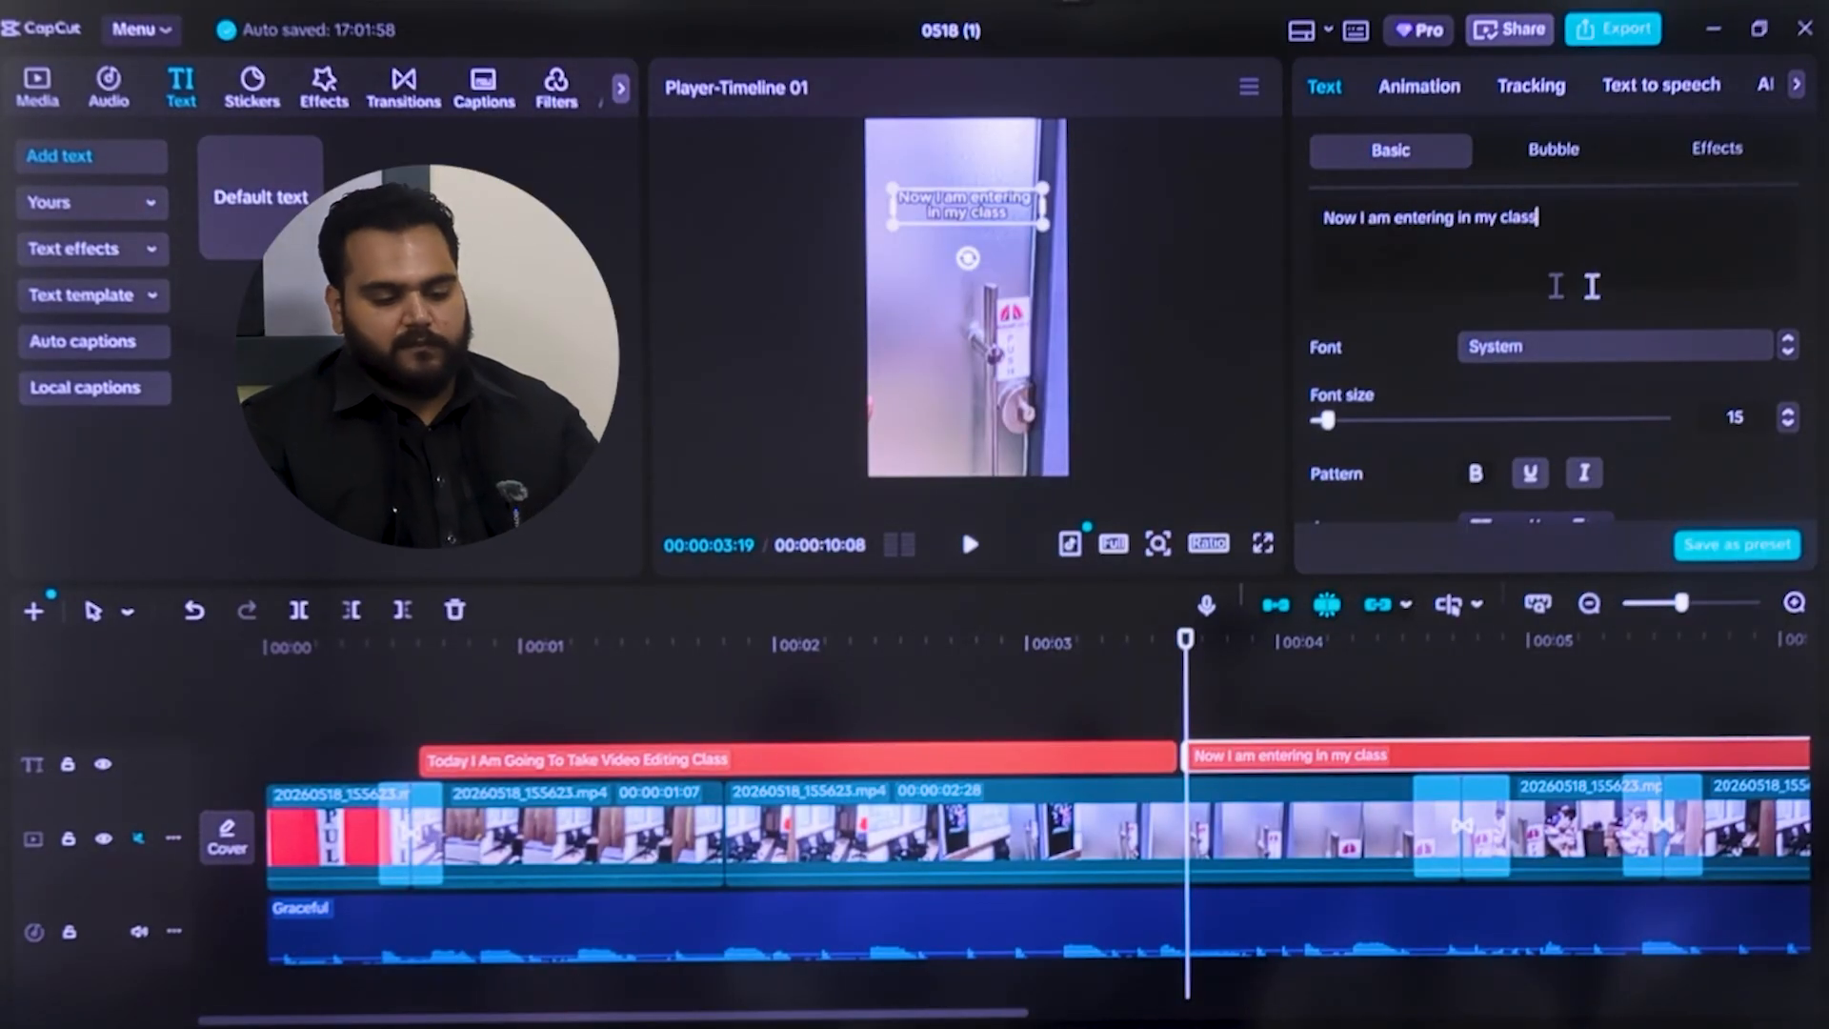
Play the timeline from the start to just before 6 seconds to check both captions
drag(1189, 692, 107, 724)
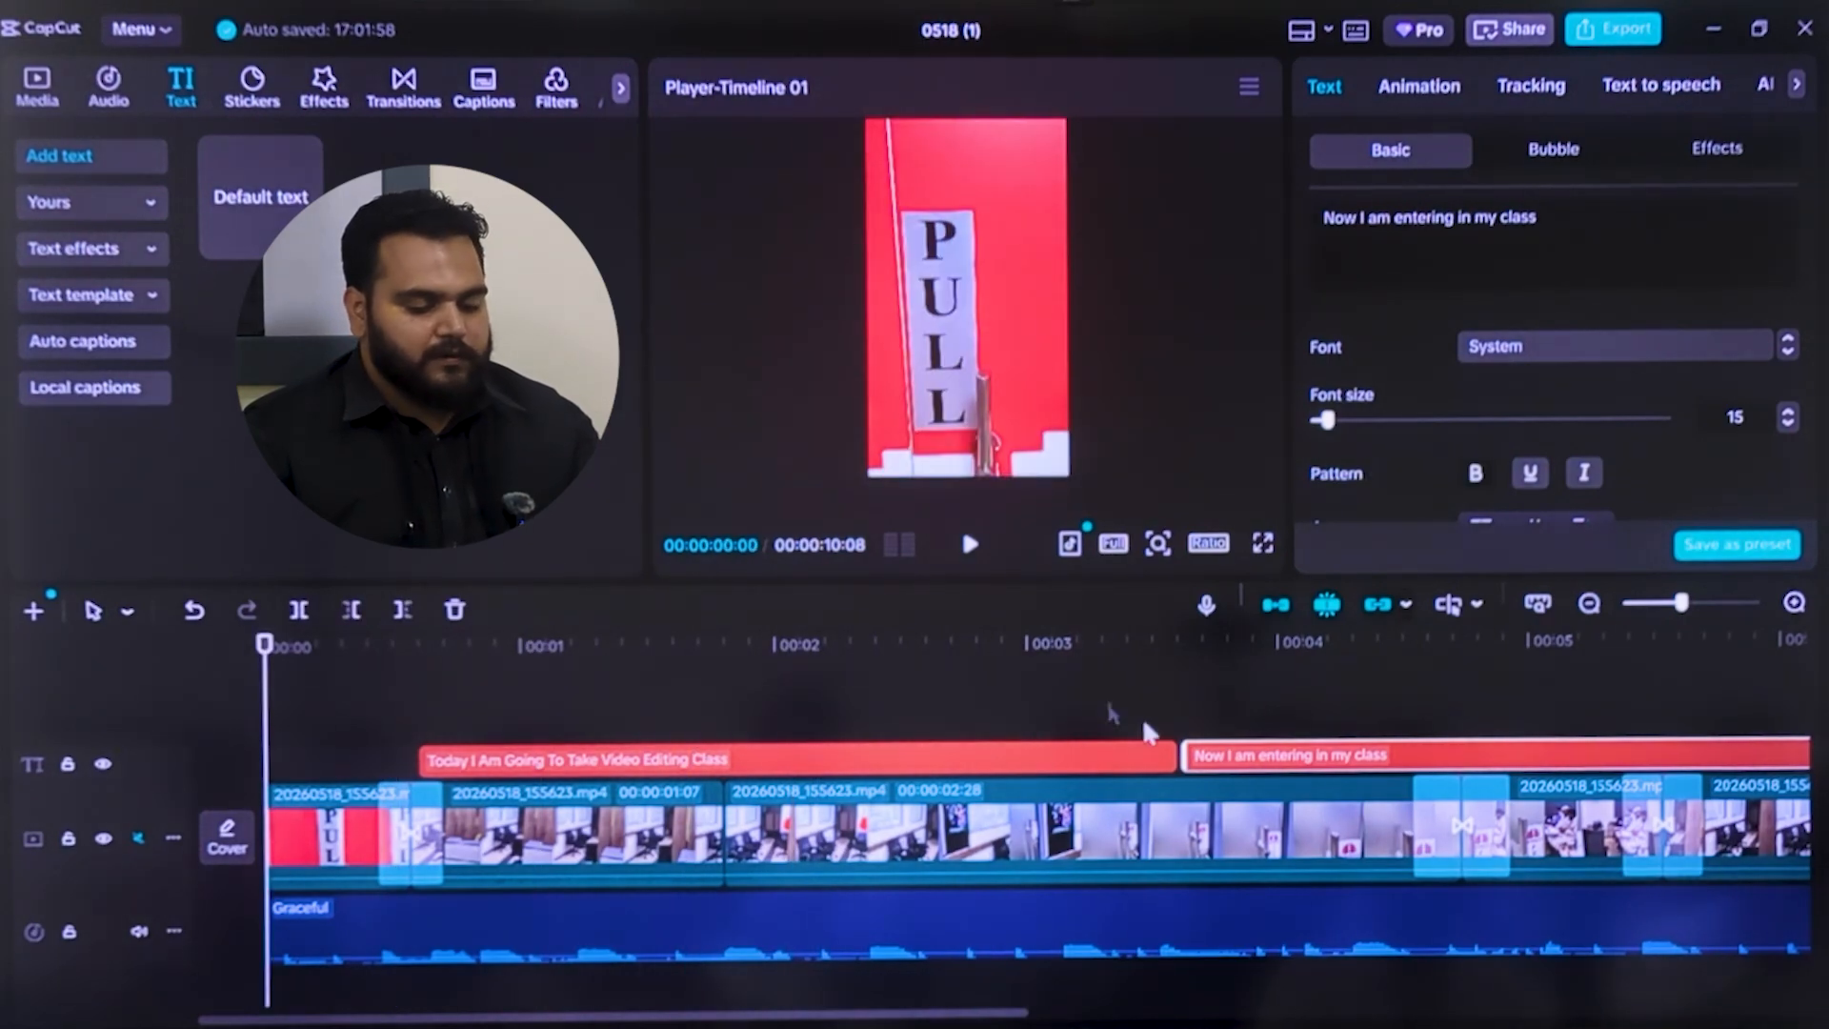
click(968, 546)
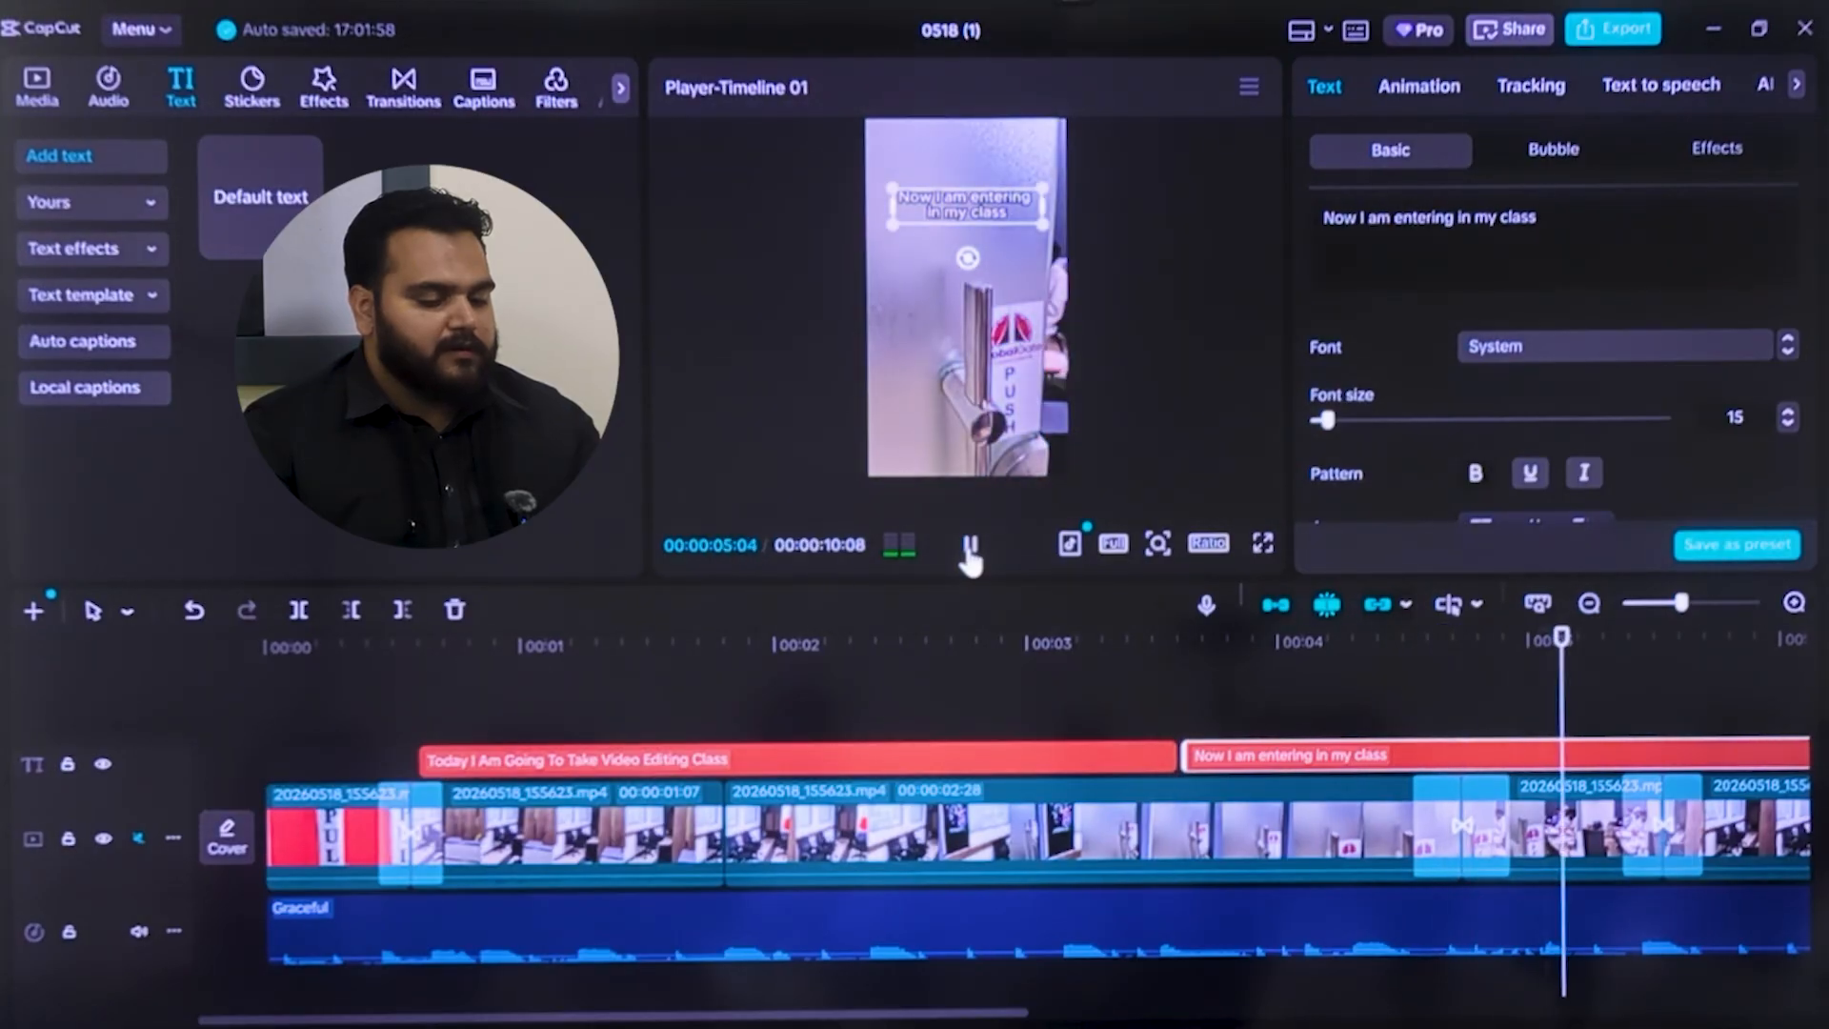
click(970, 548)
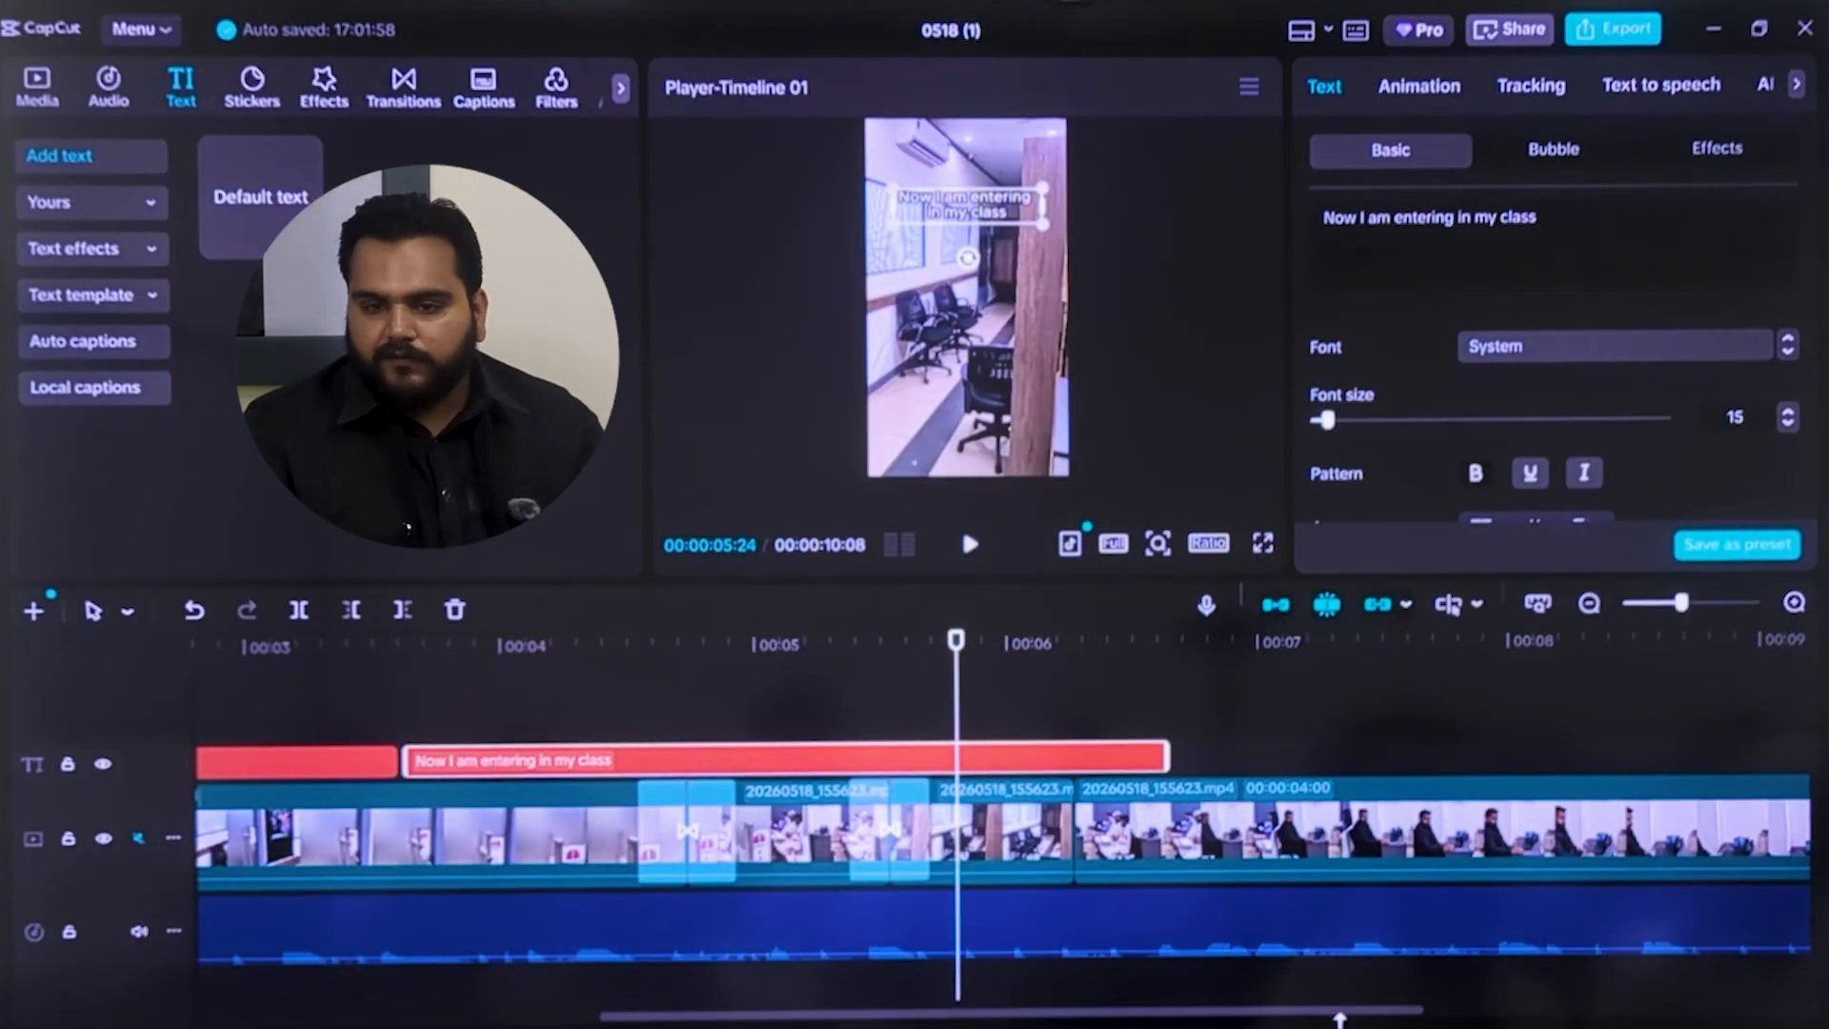
drag(1135, 1019, 742, 1019)
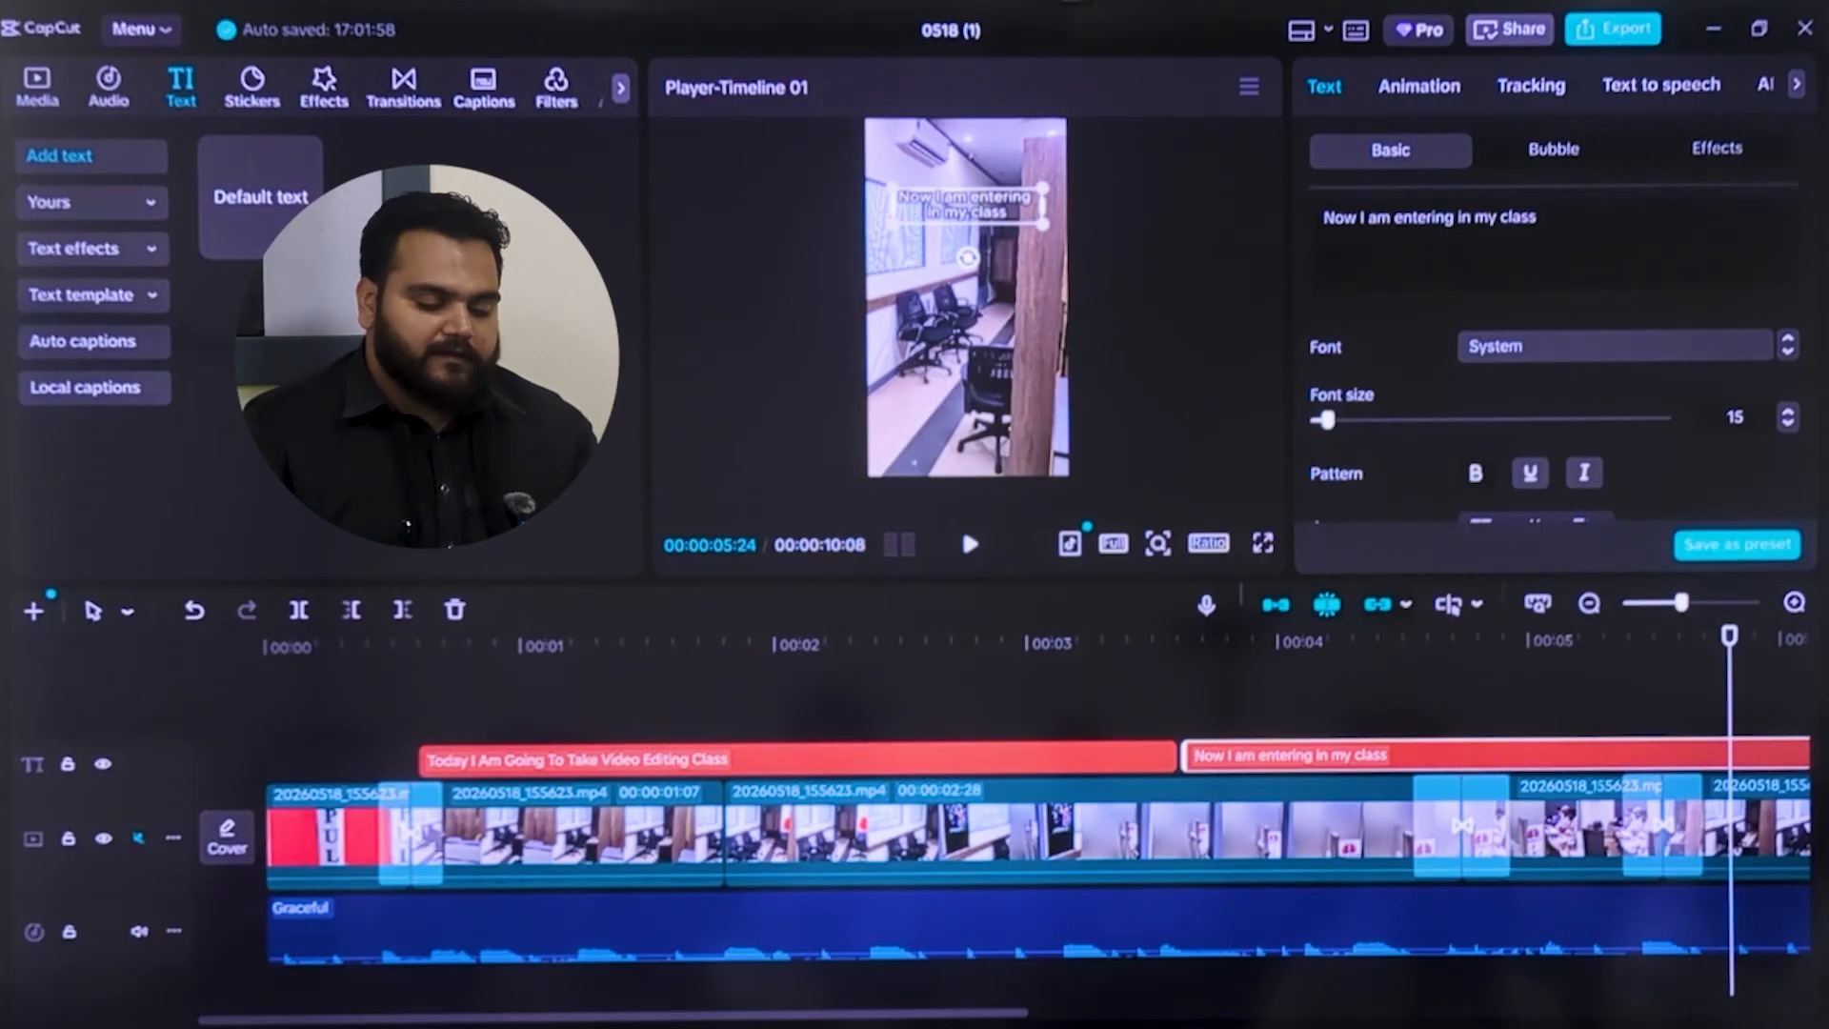
Apply the Slide & Rise entrance animation to the first caption and lengthen its duration, previewing the result
drag(1726, 695, 358, 694)
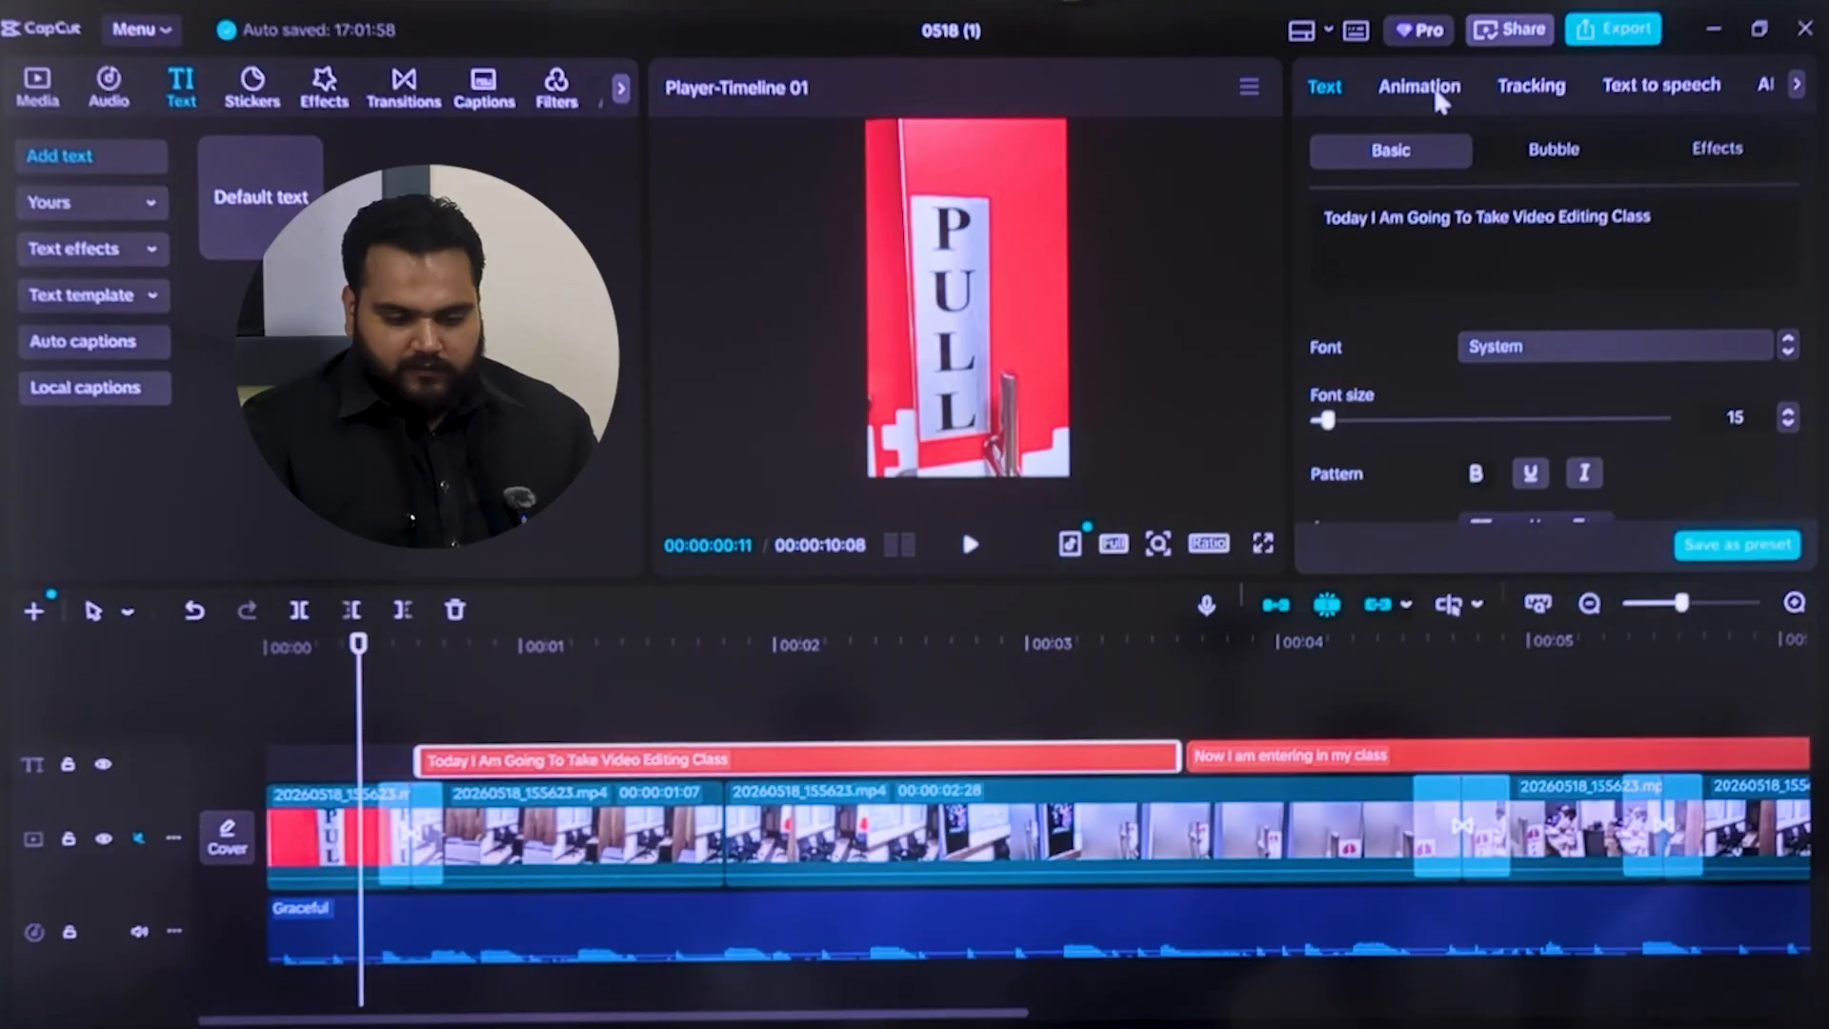
click(1430, 88)
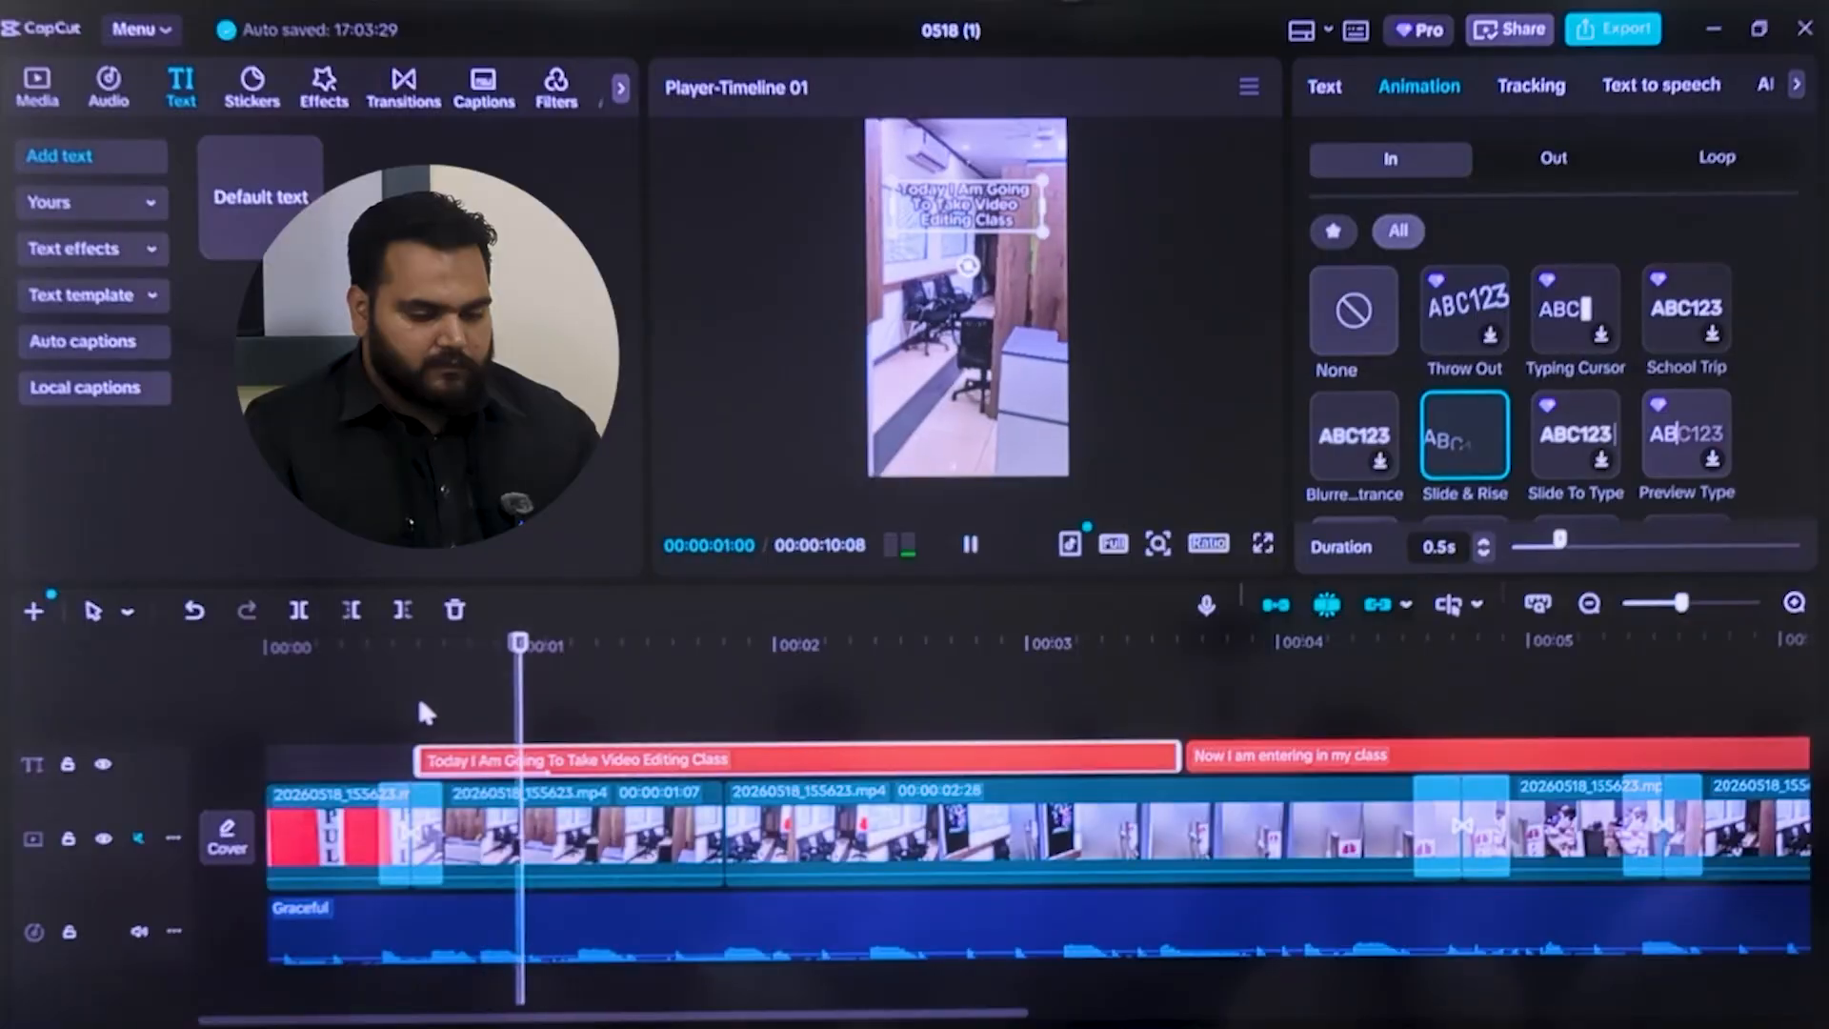
click(538, 679)
drag(544, 708, 269, 709)
click(971, 544)
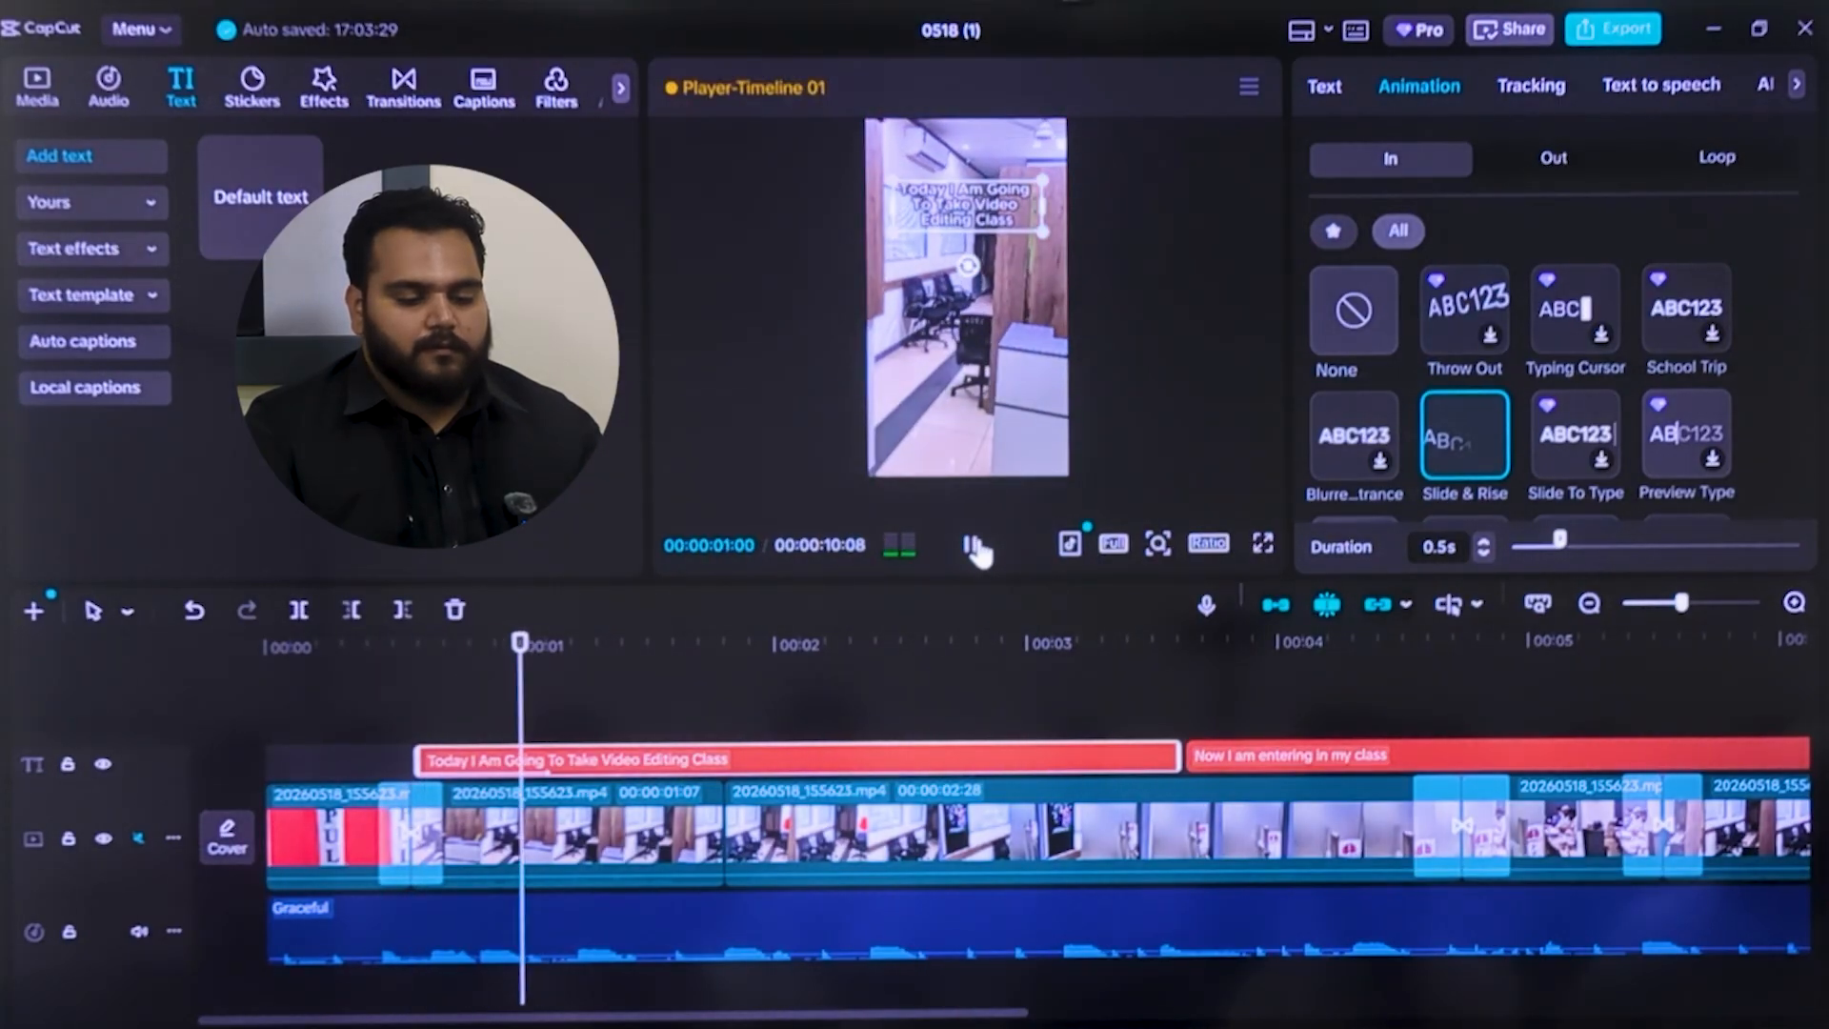
click(972, 545)
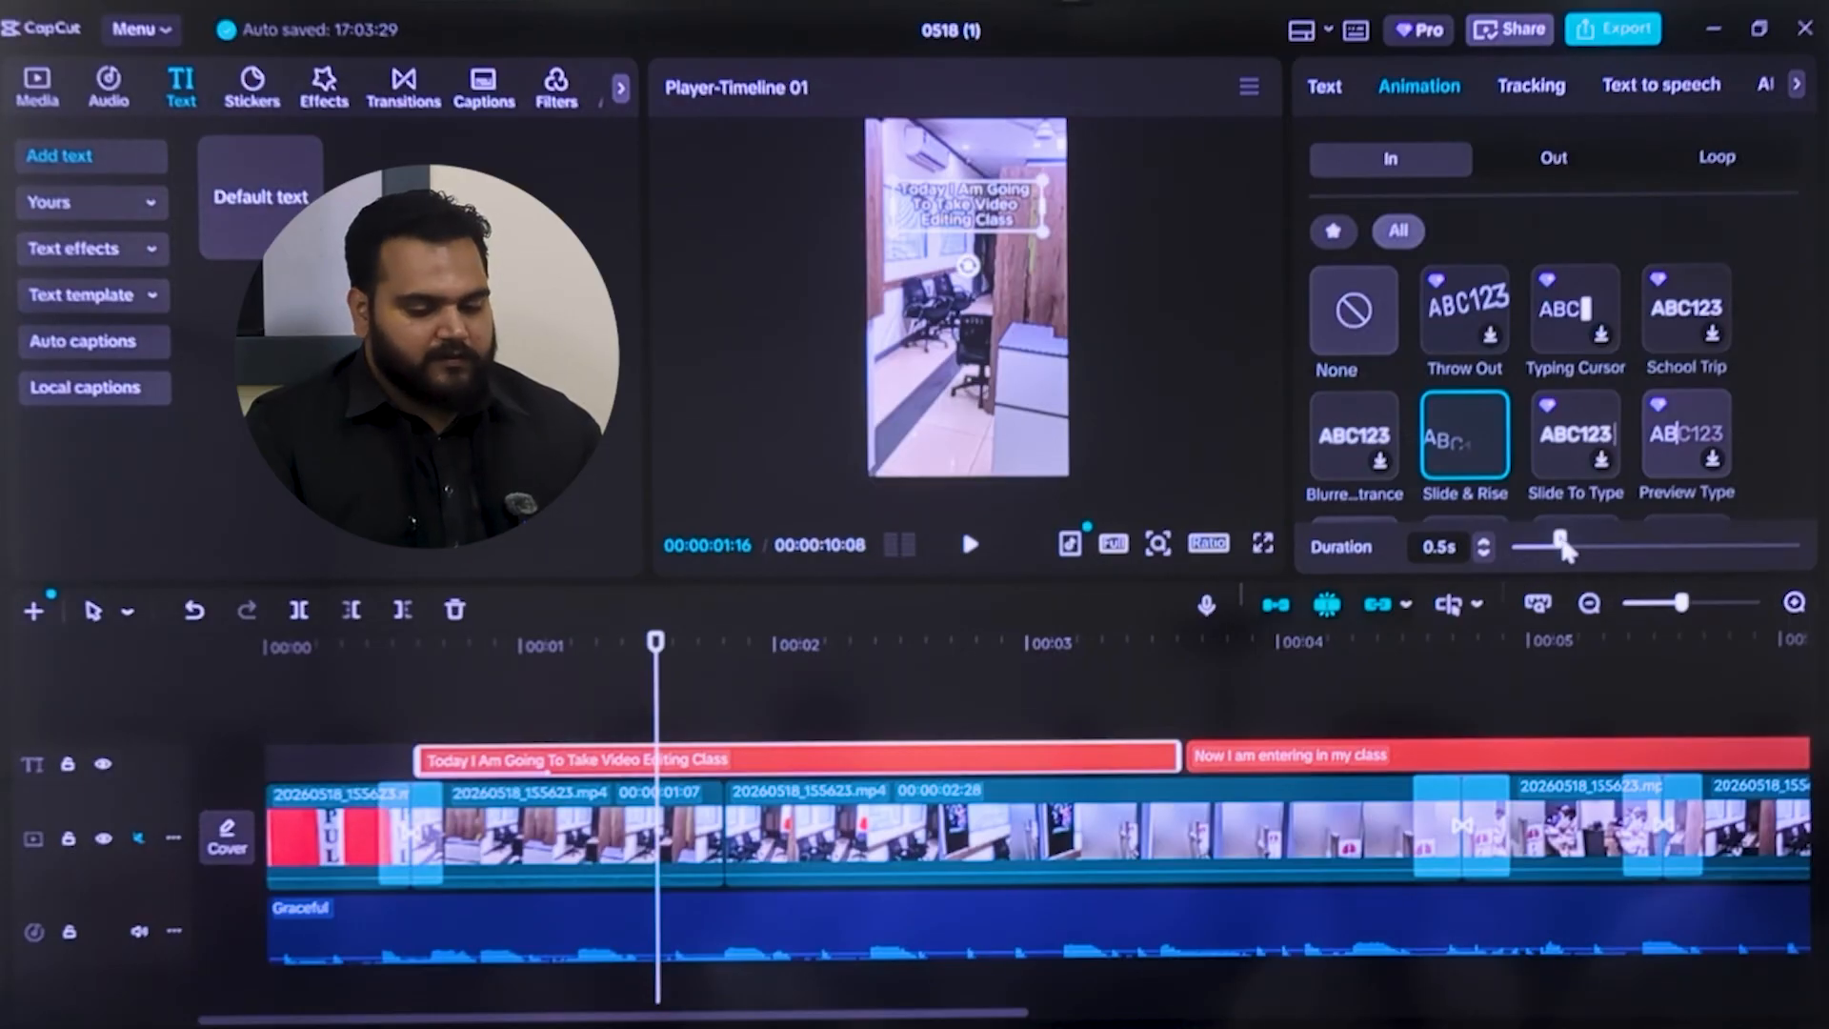
drag(1595, 537, 1630, 549)
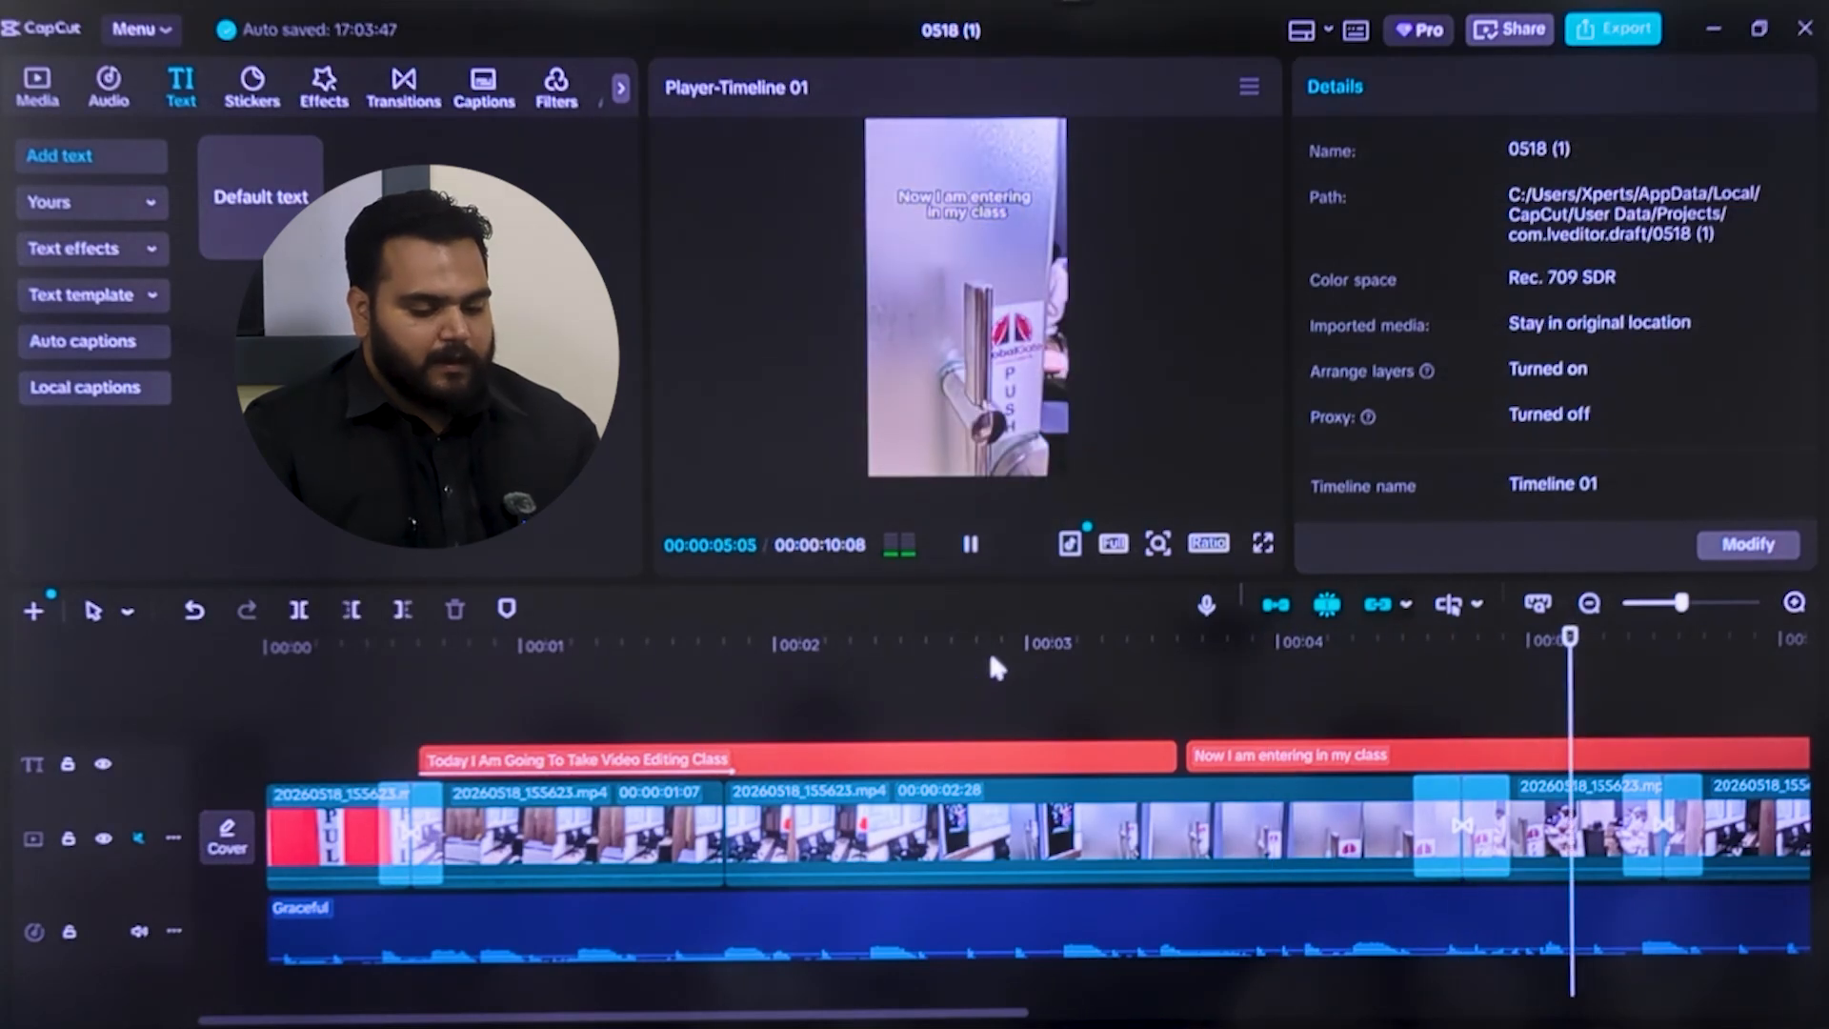
click(967, 545)
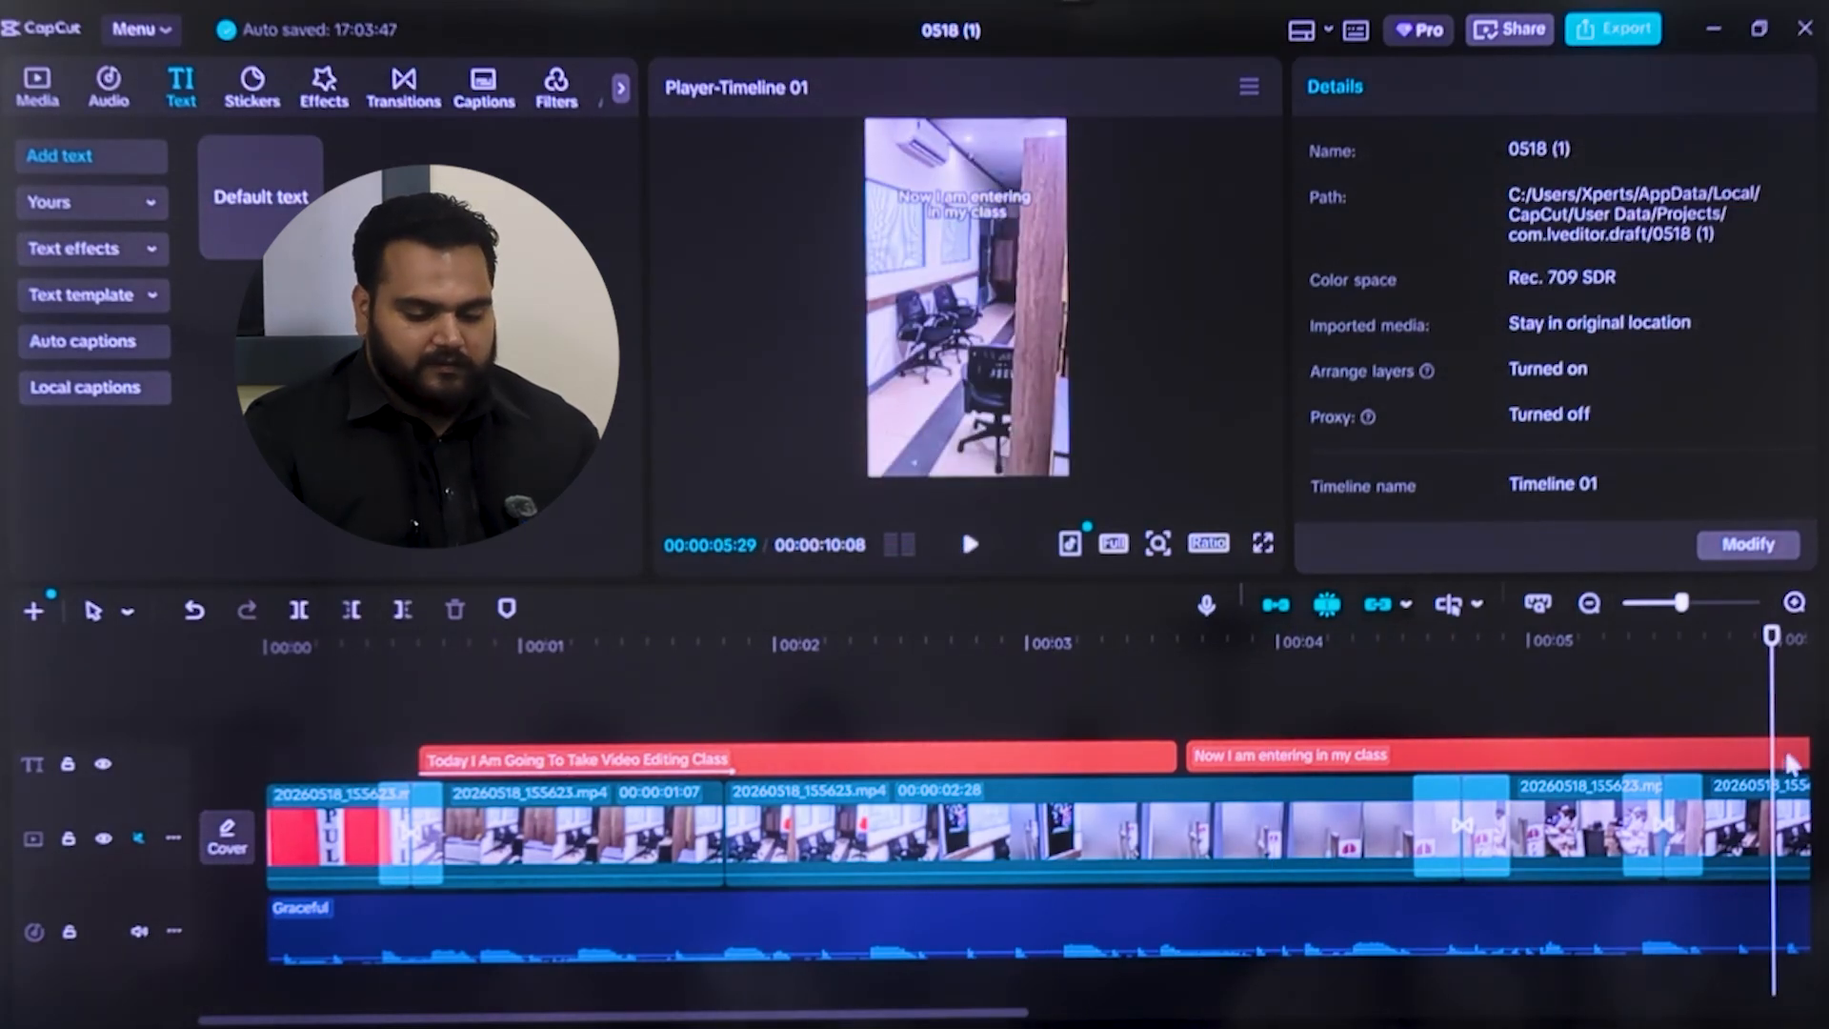
Apply the Blurred Entrance animation with a 1.5 s duration to the "Now I am entering in my class" caption
drag(1772, 637, 1070, 641)
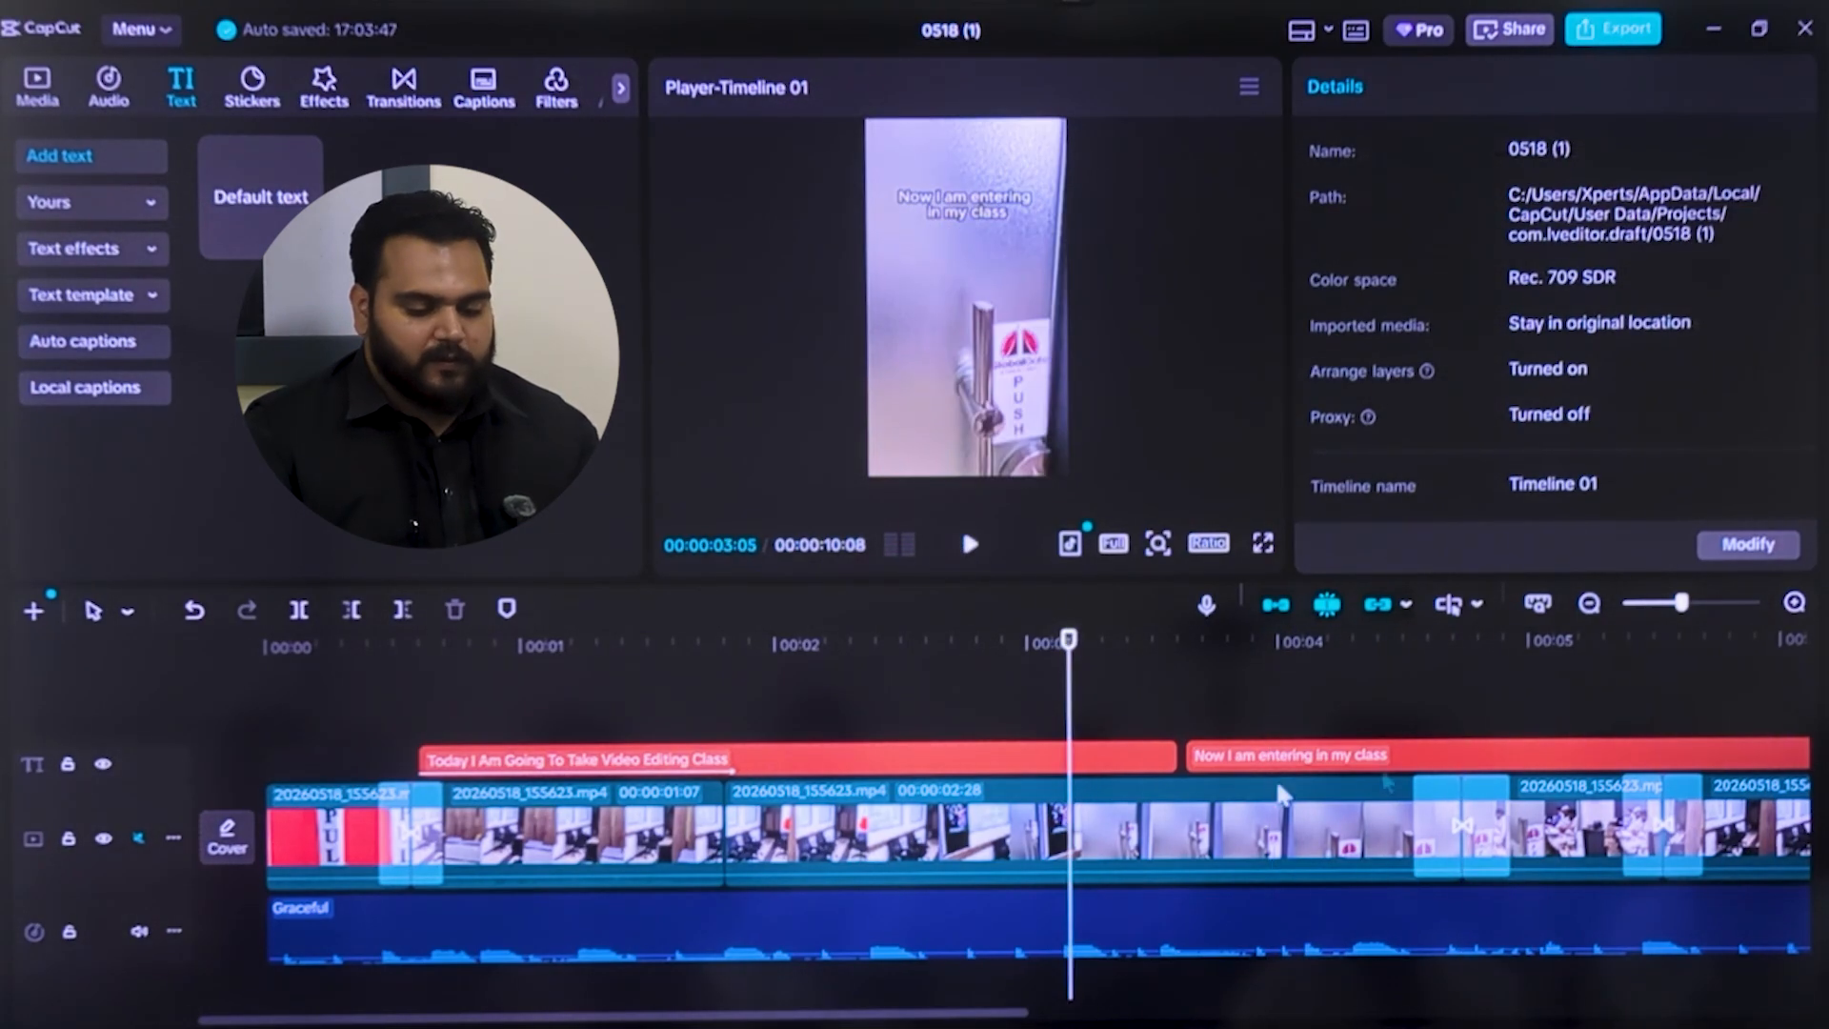
click(1391, 758)
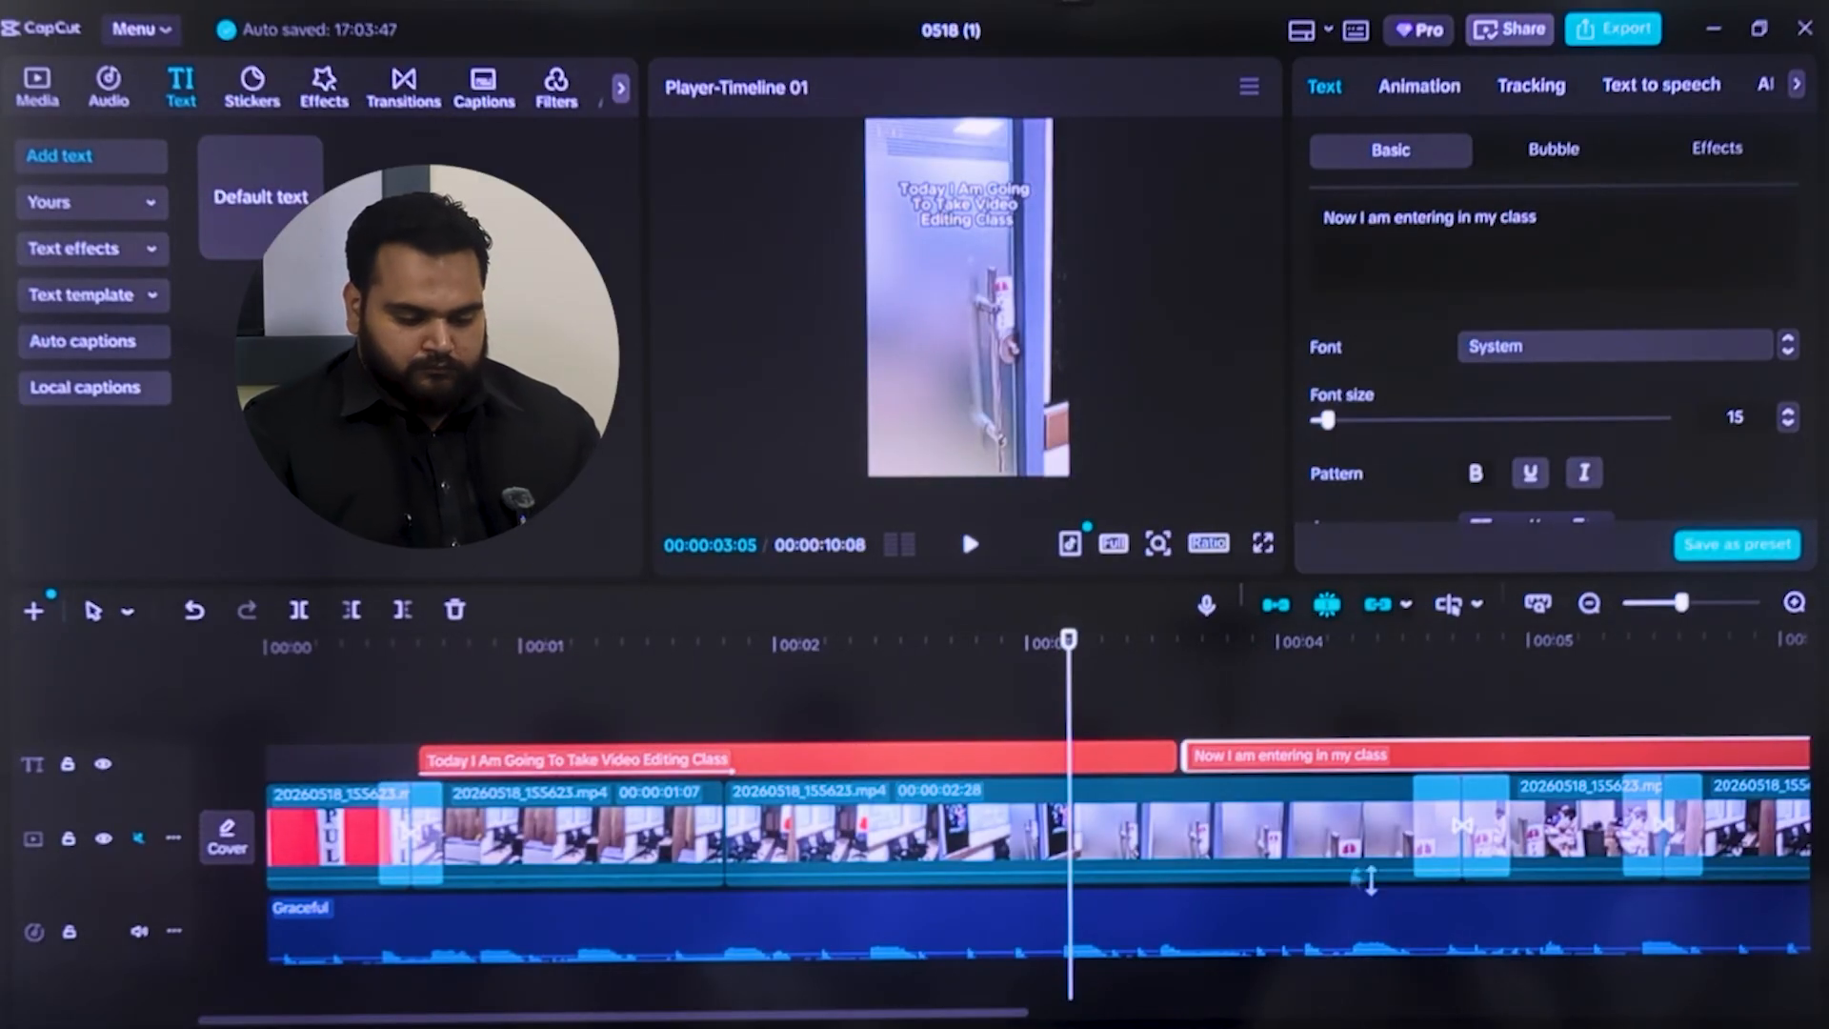
click(1432, 93)
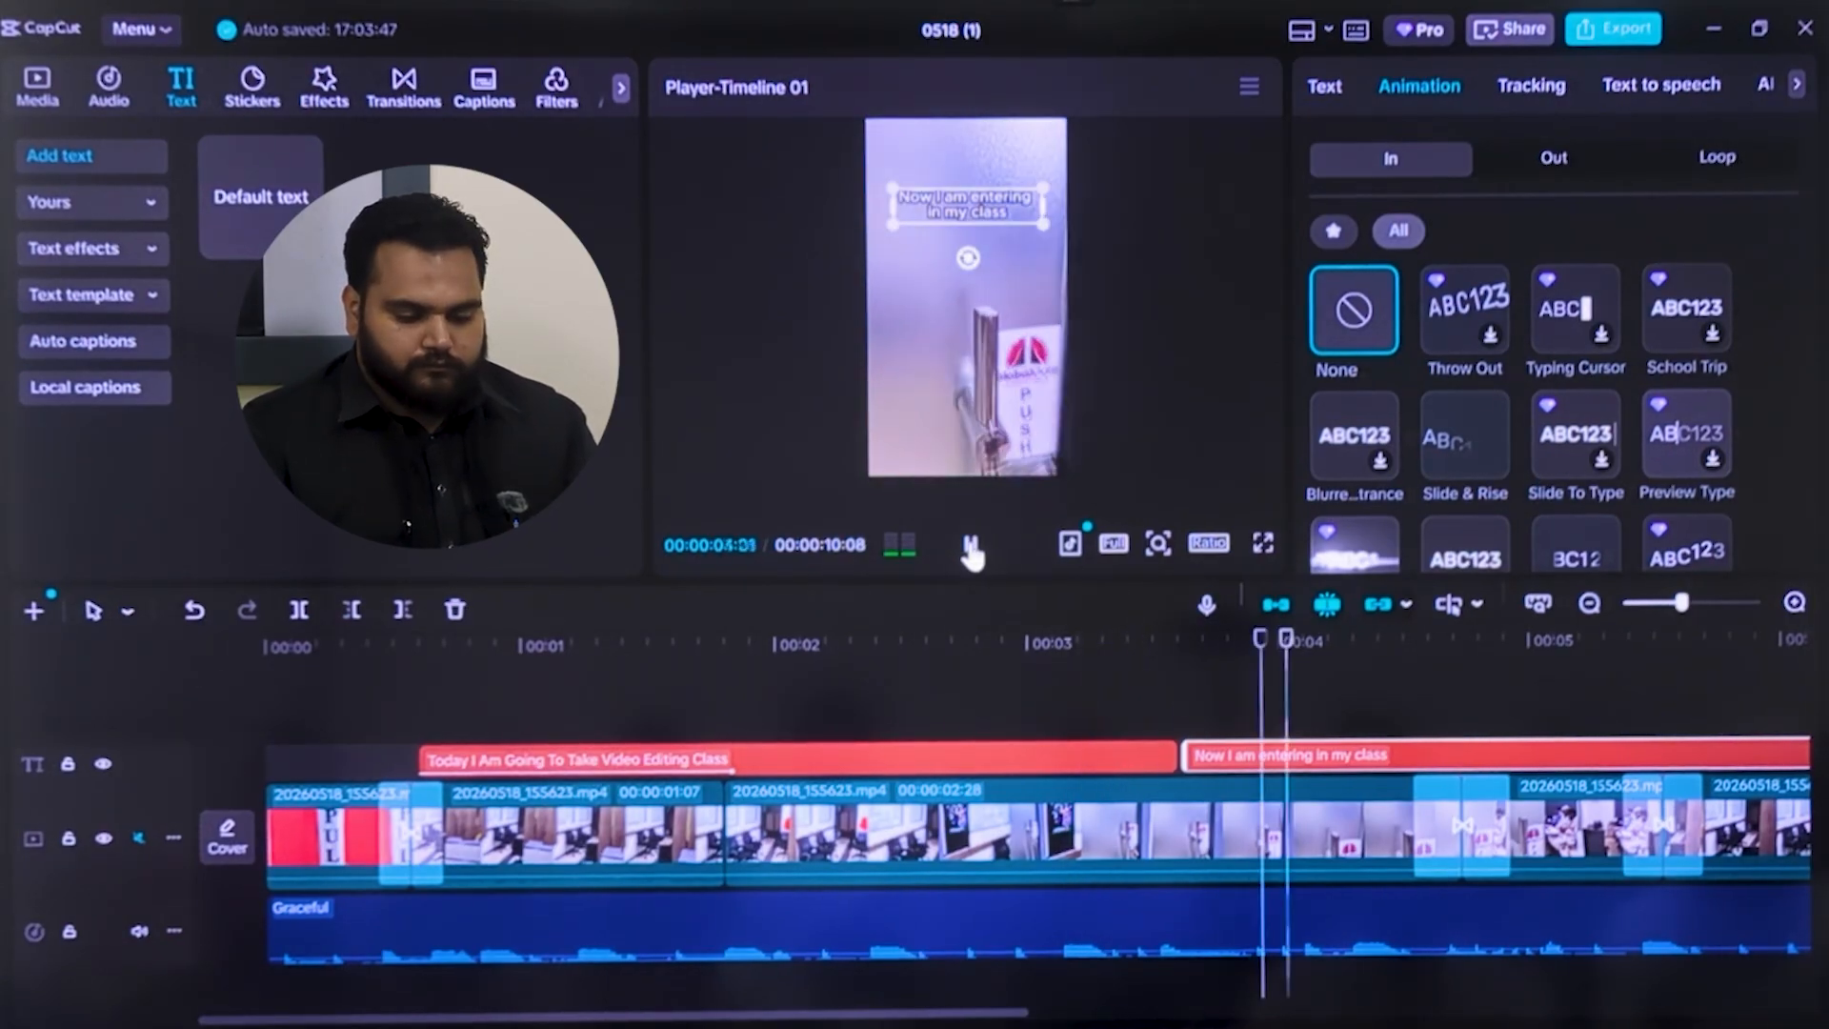
click(971, 546)
click(1360, 440)
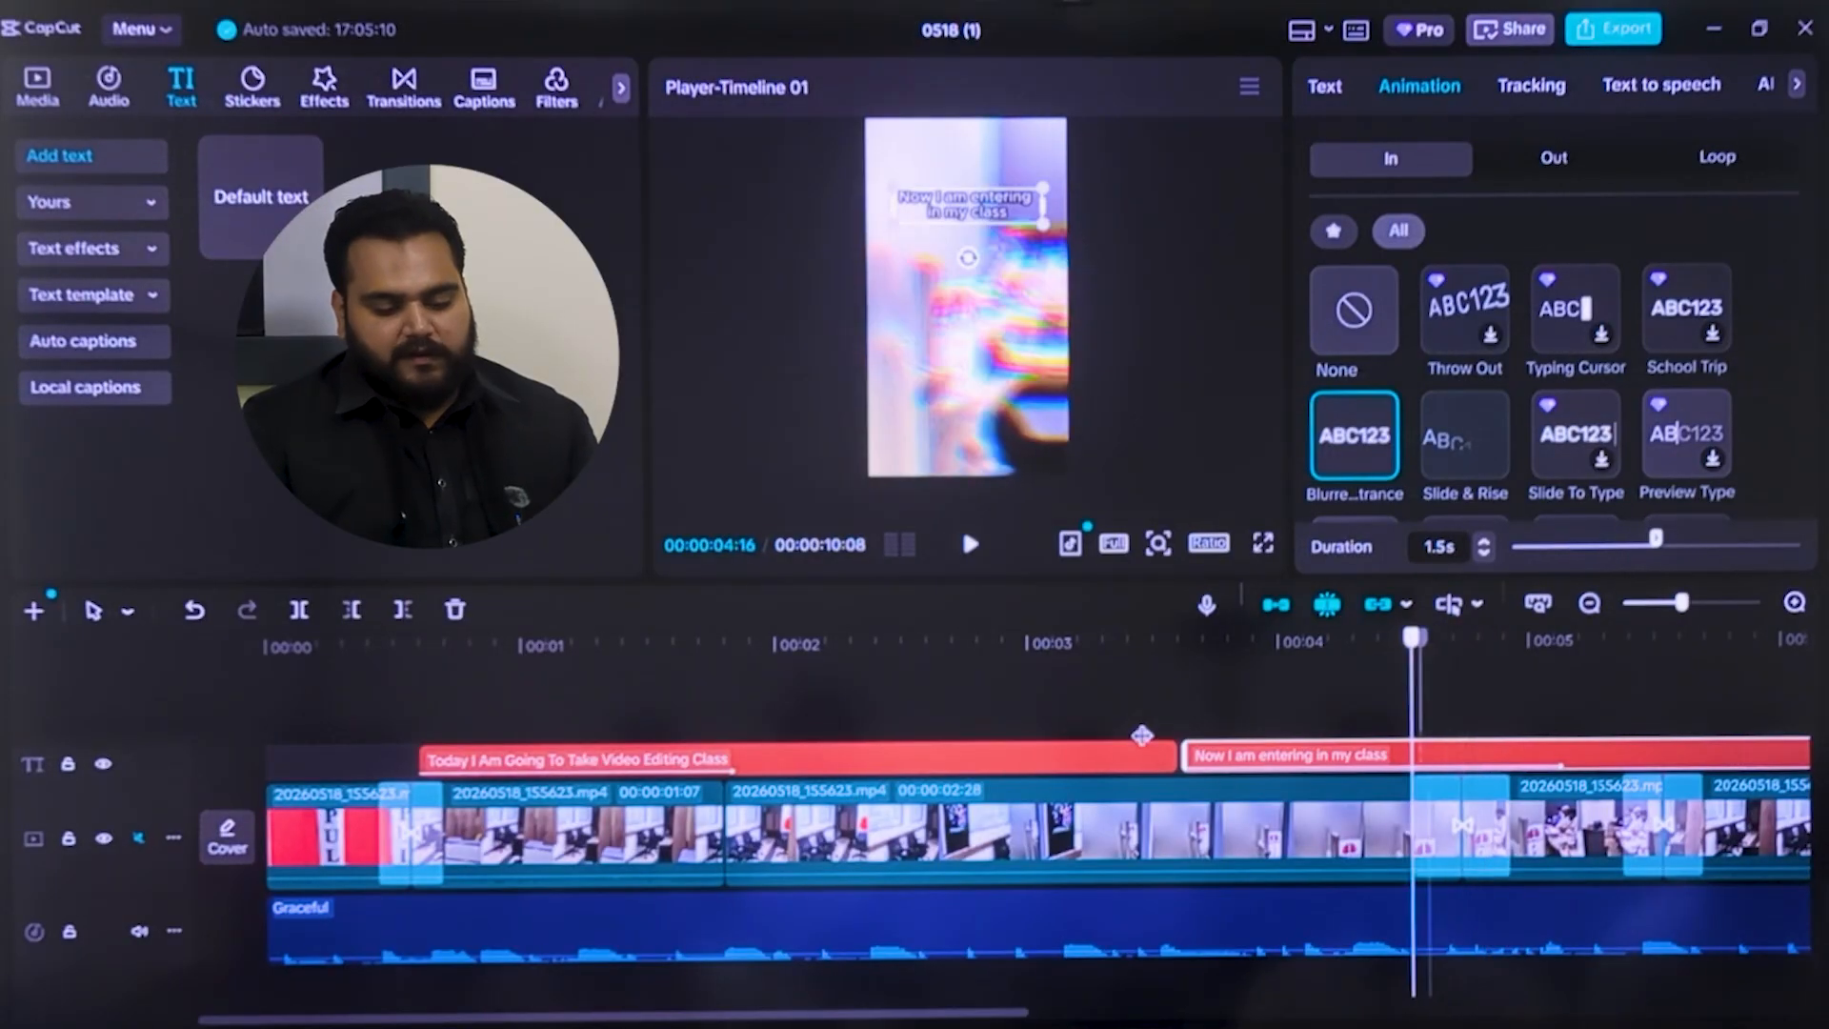
Duplicate the second caption, place the copy after it over the final clip, and play from 00:00:03:13 to check it
click(1139, 716)
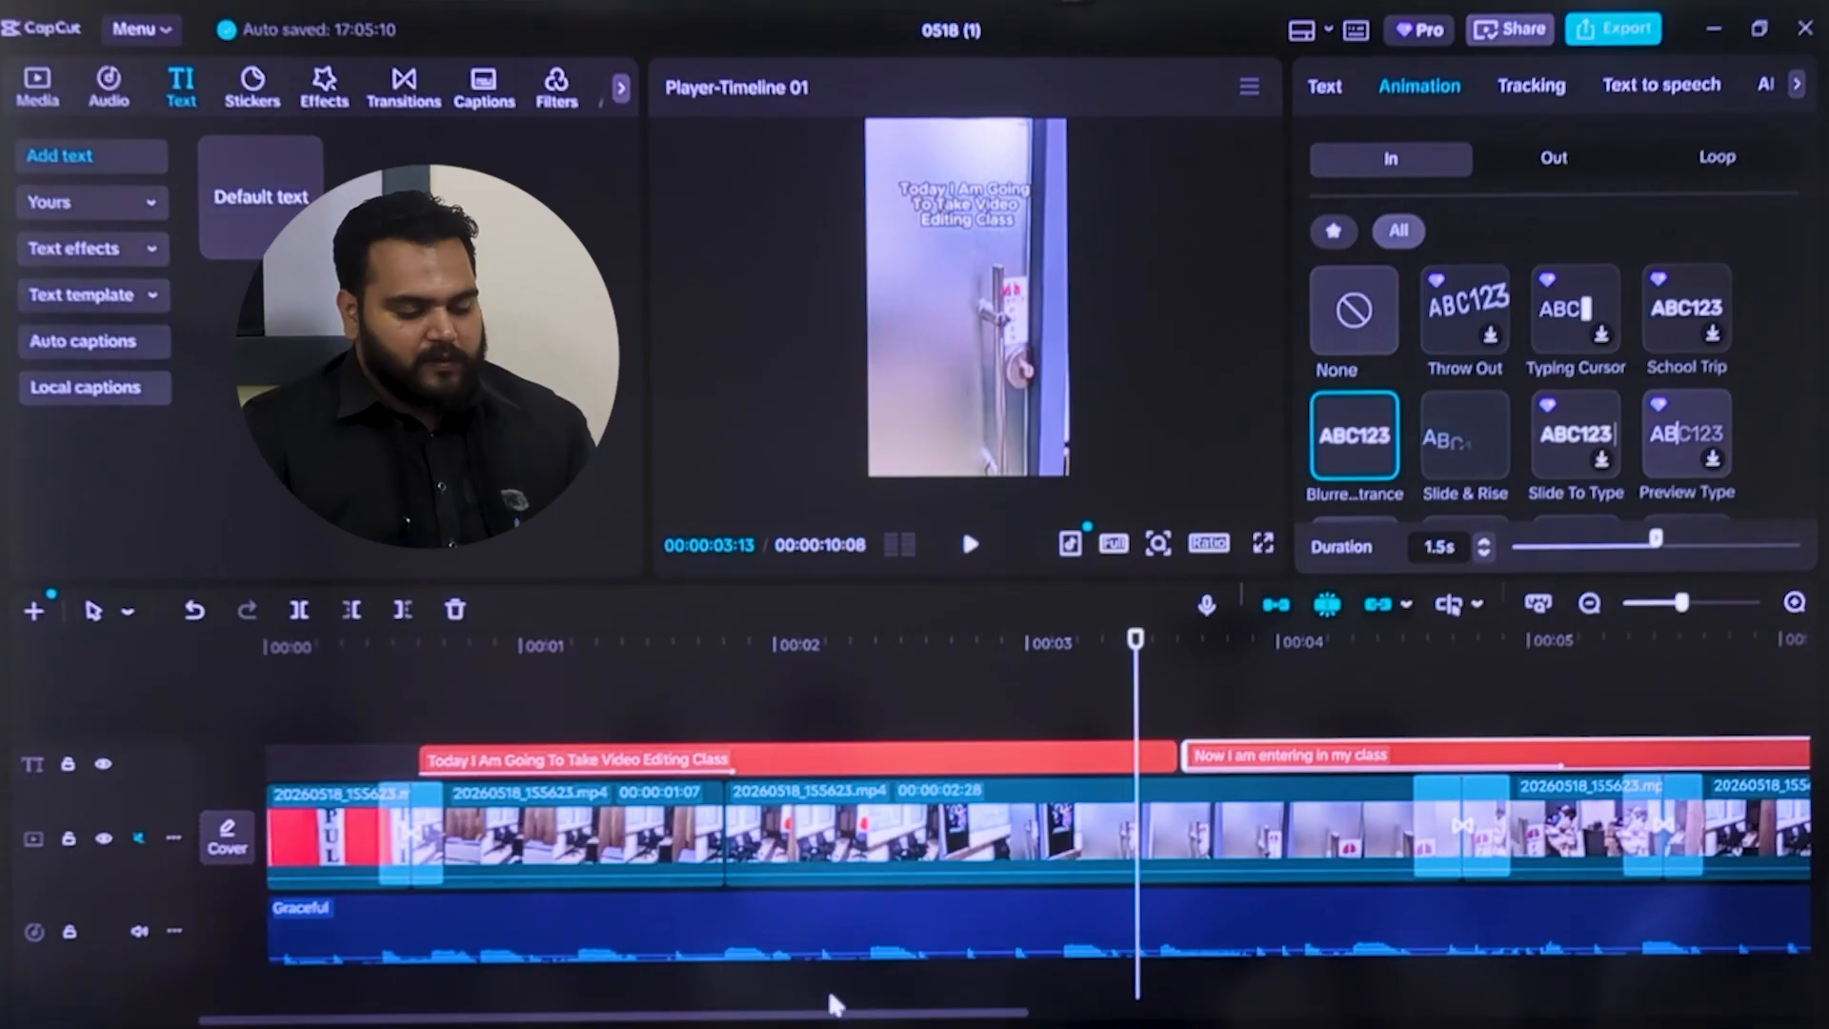
drag(833, 1022, 1193, 1018)
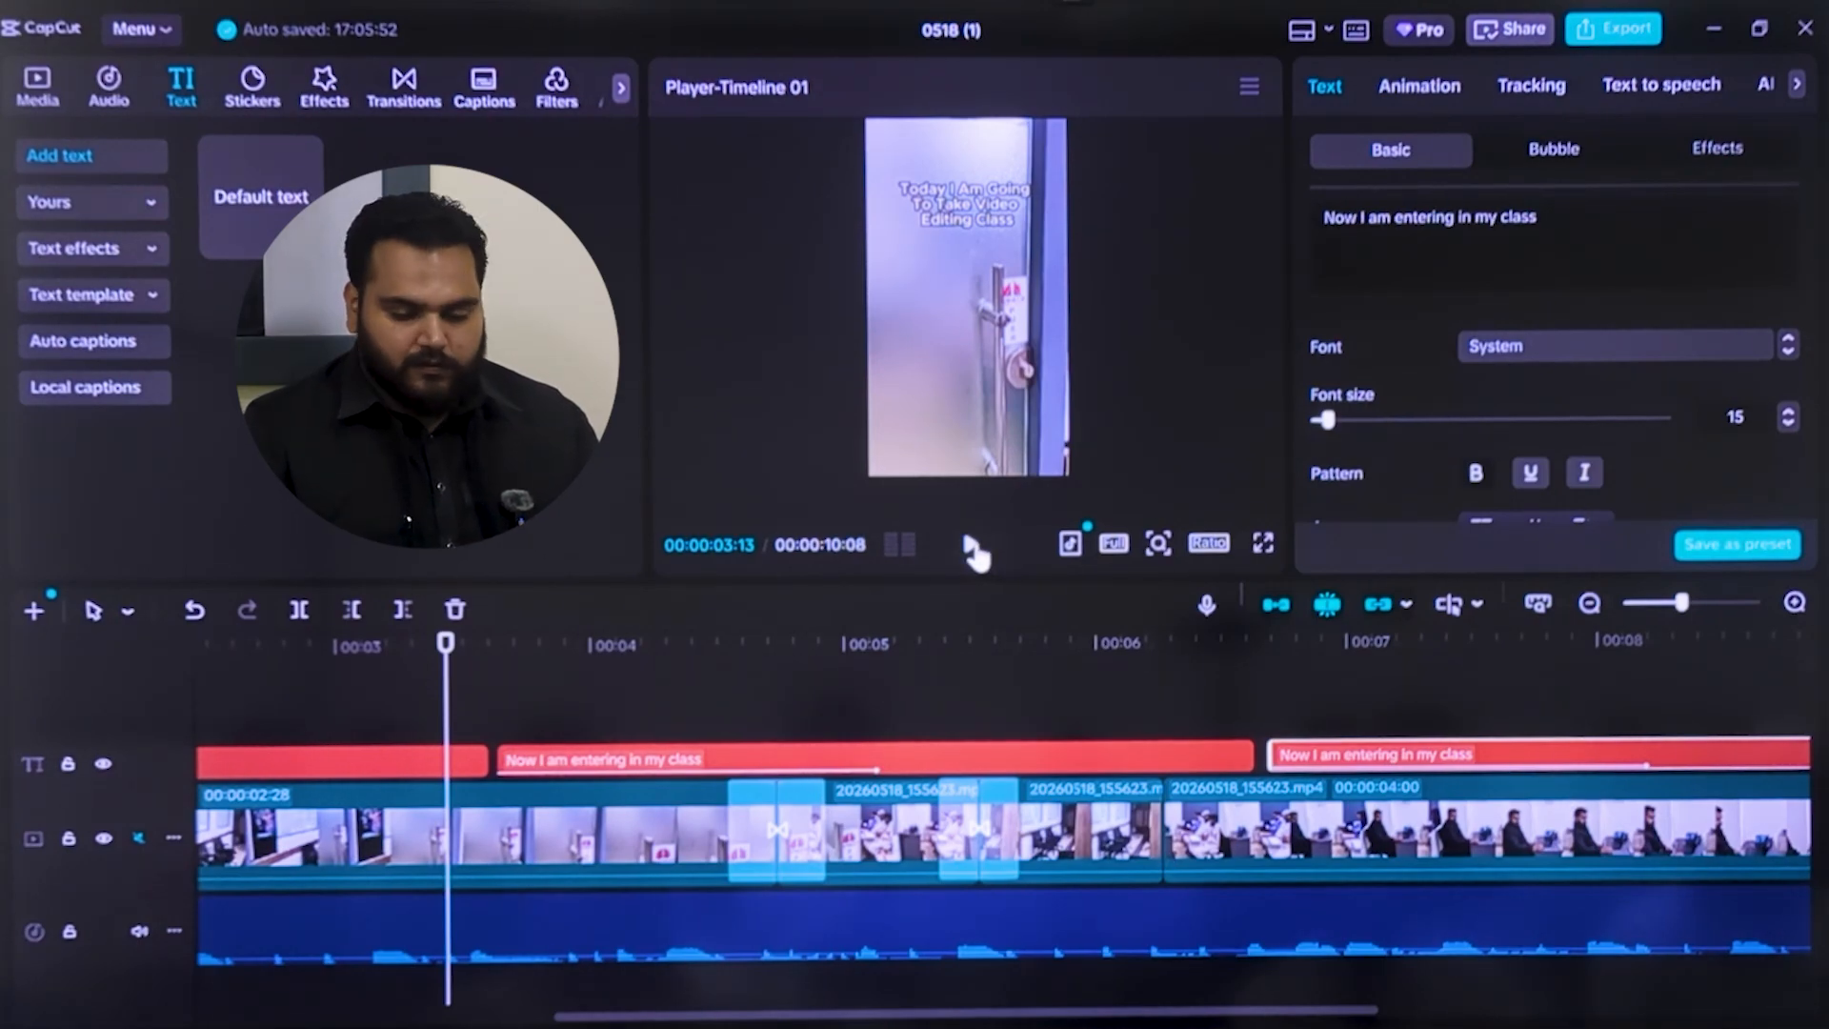
click(971, 546)
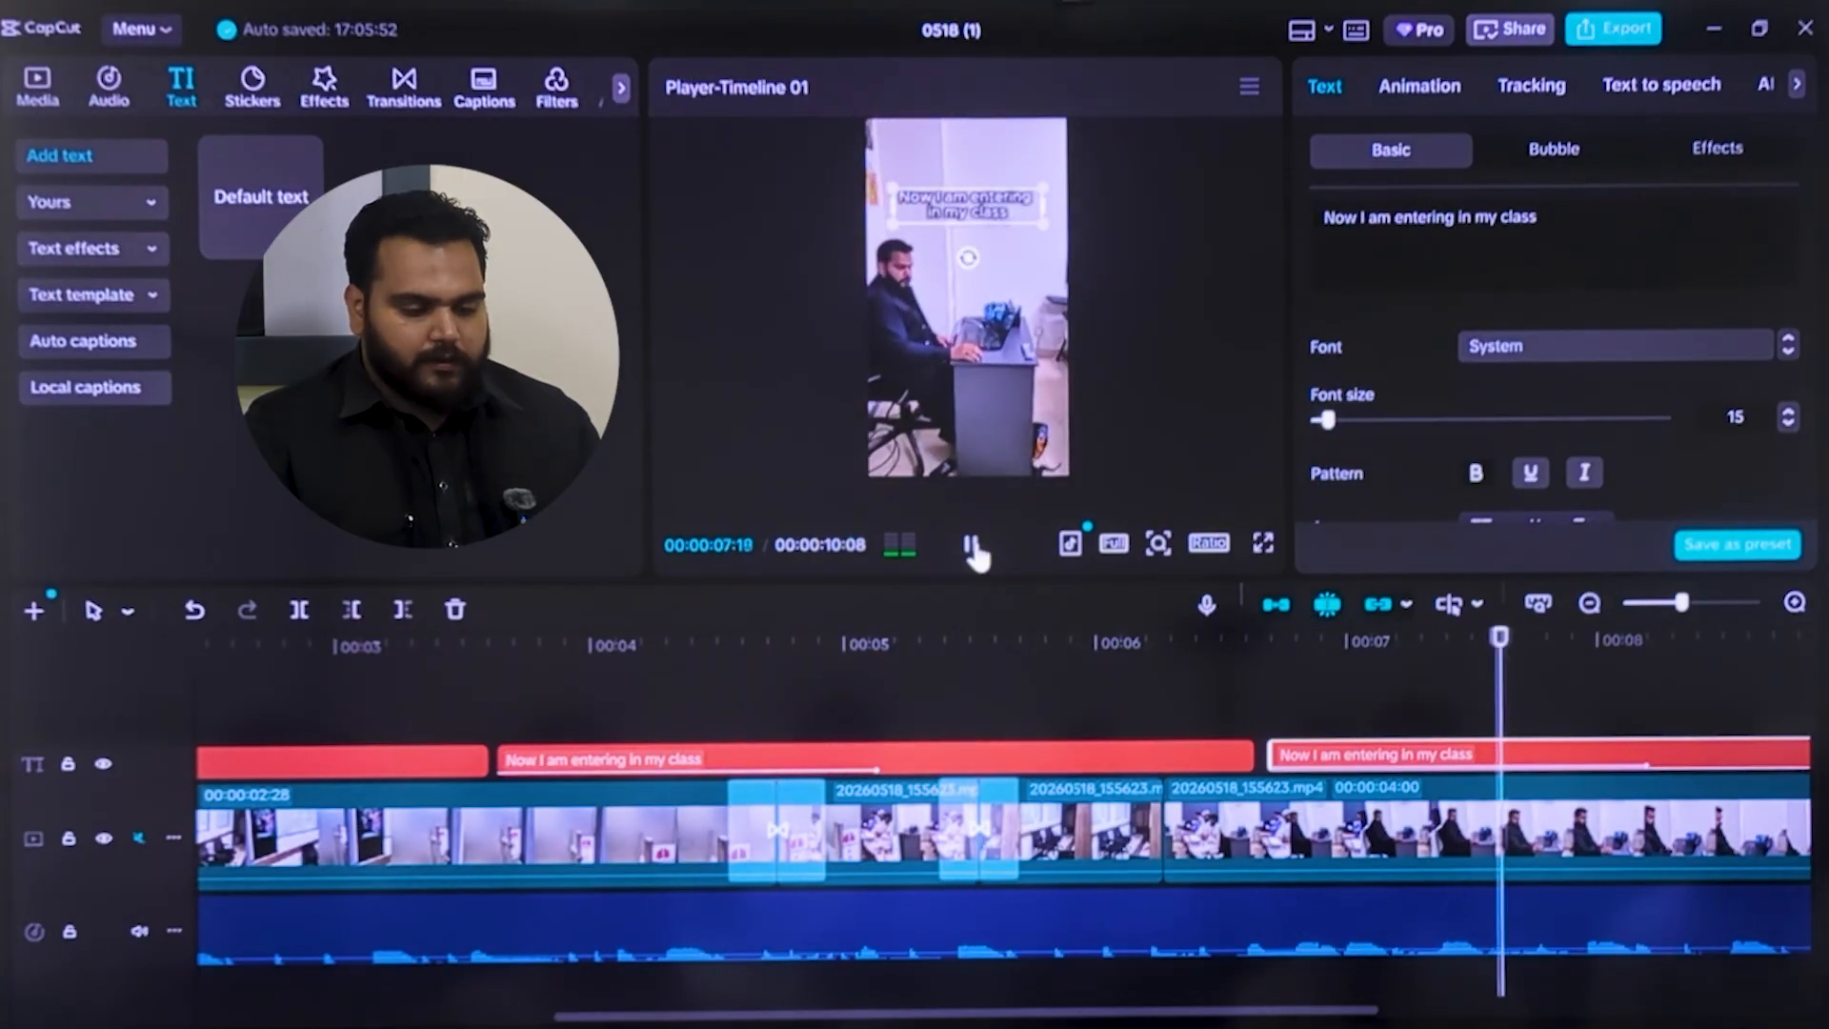
click(971, 548)
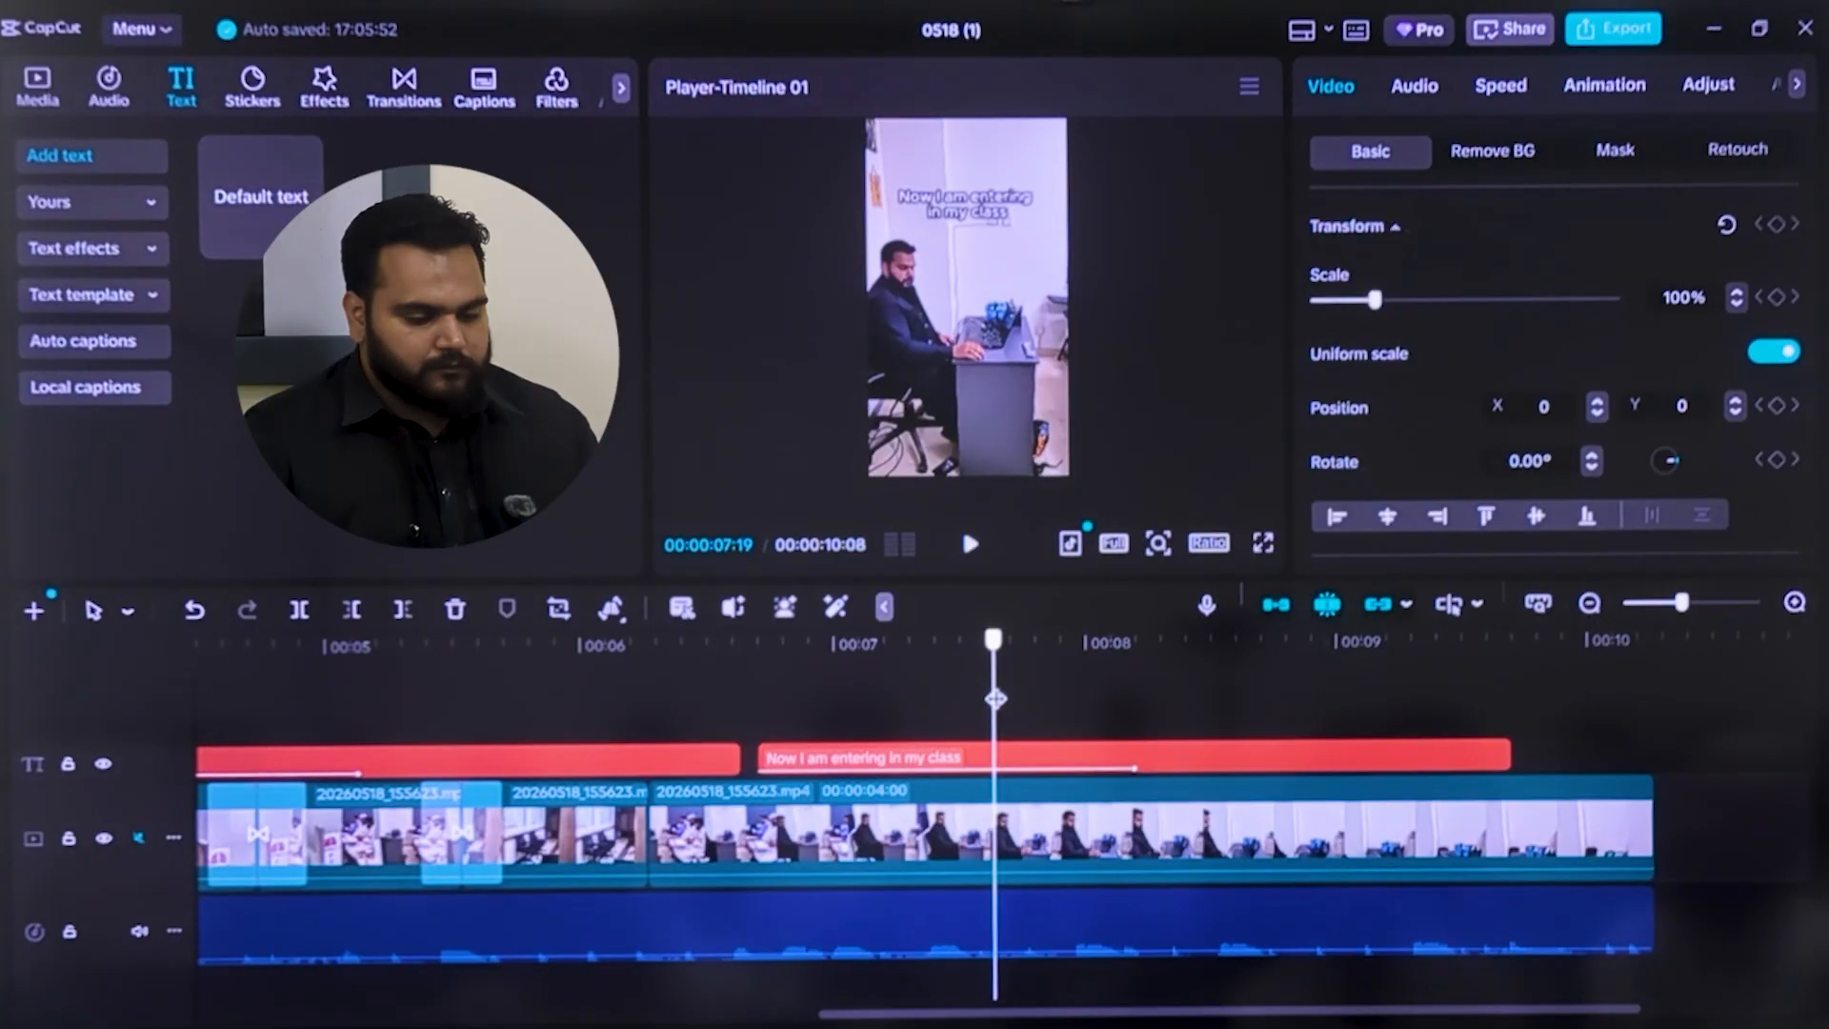
Split the final video clip at 00:00:07:23
click(1025, 853)
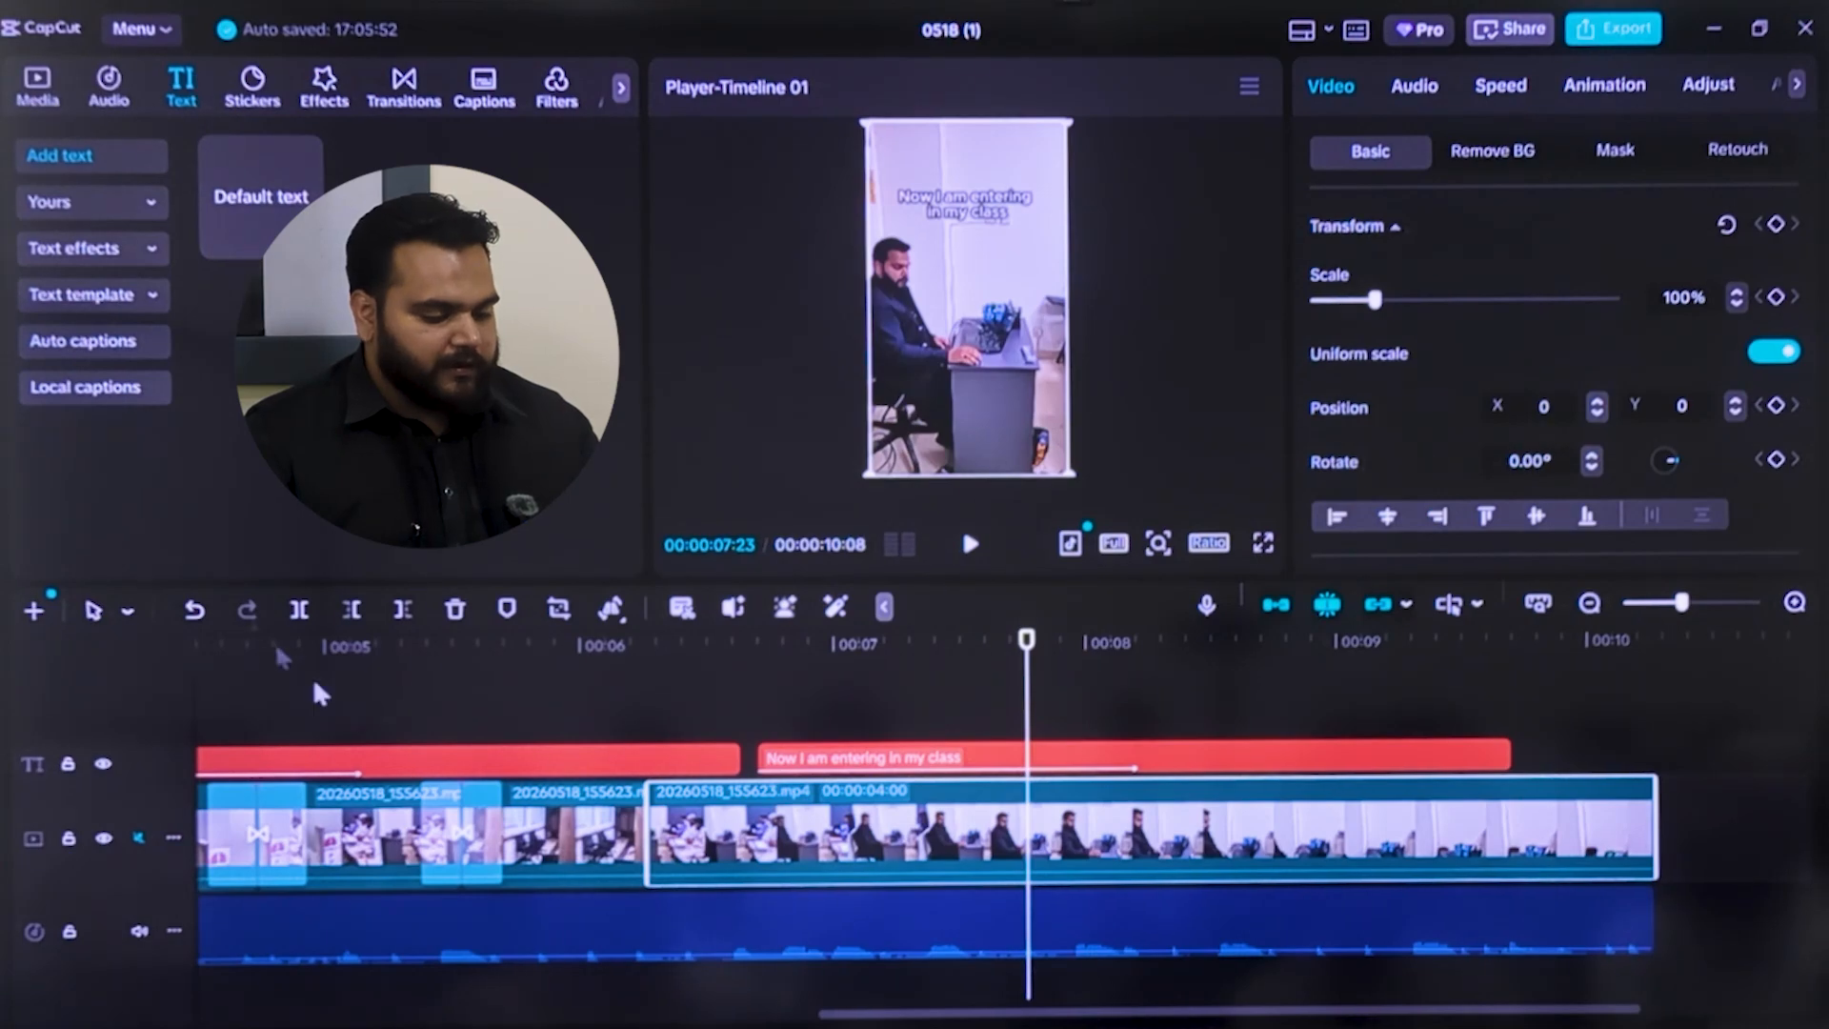
click(301, 614)
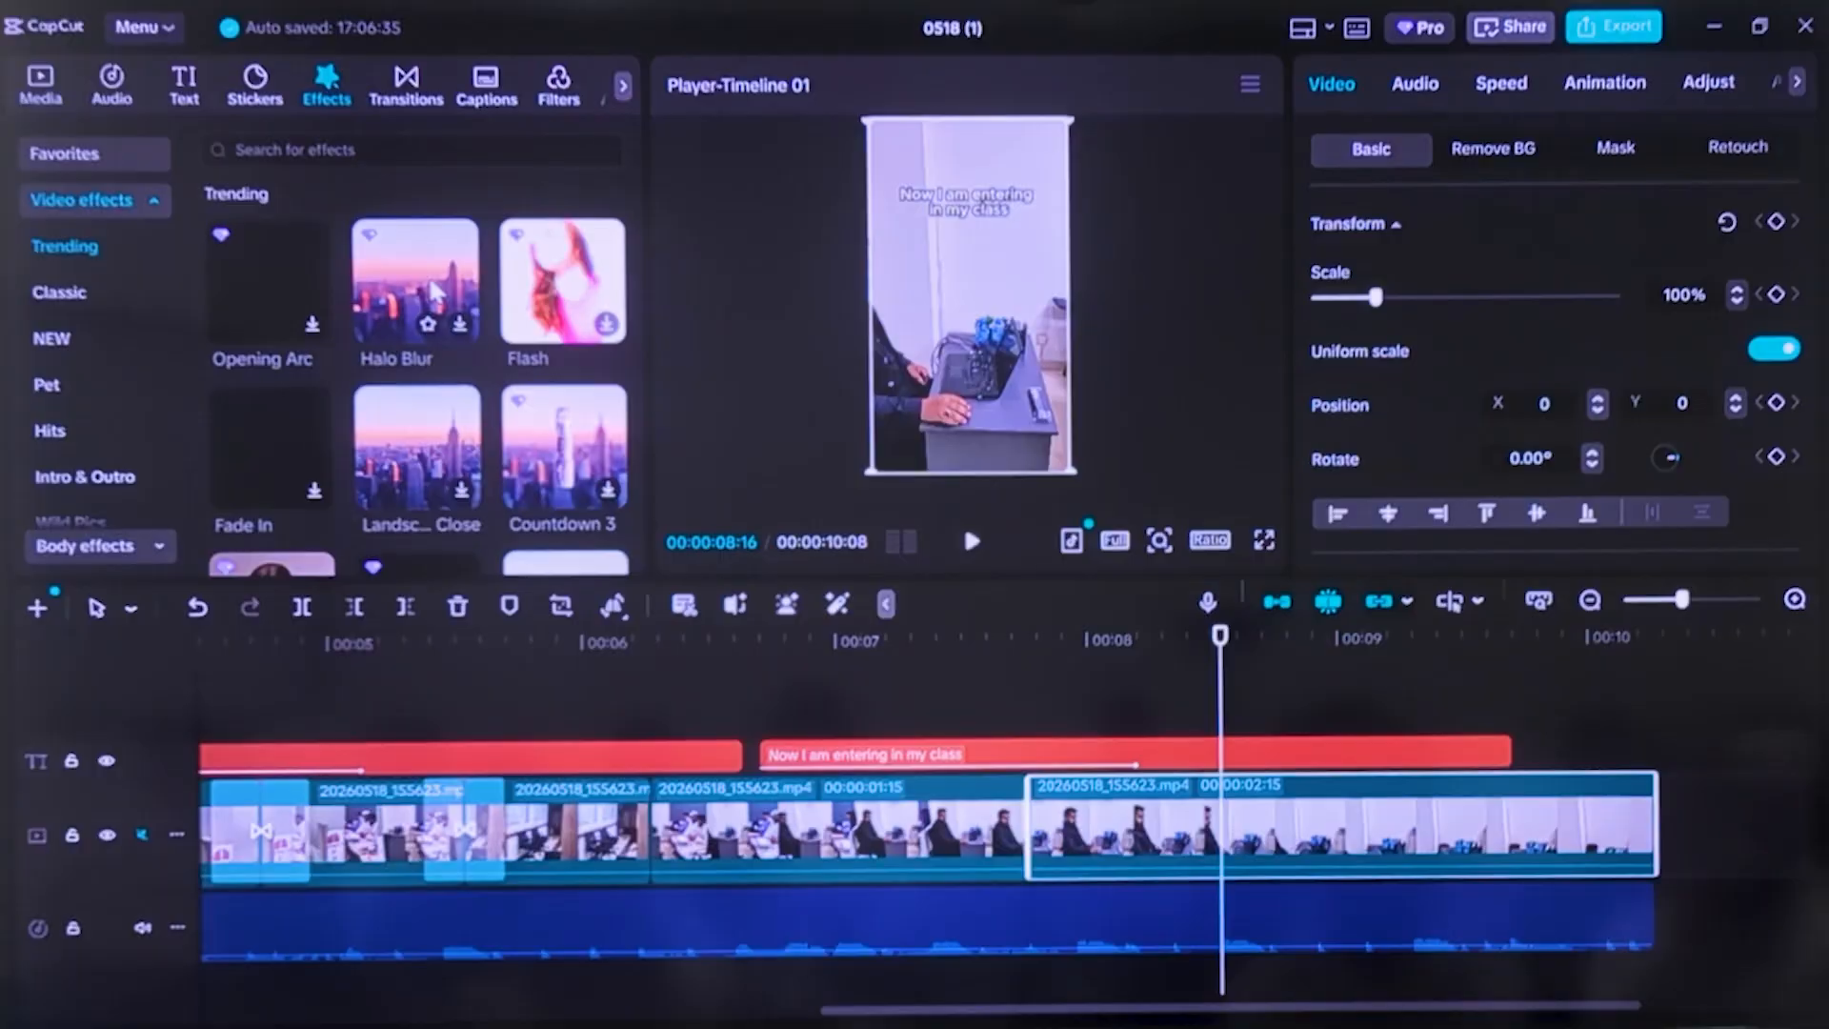
Download the Vertical Close effect from the trending video effects and play the end section of the video to find its placement
scroll(434, 473, down, 2)
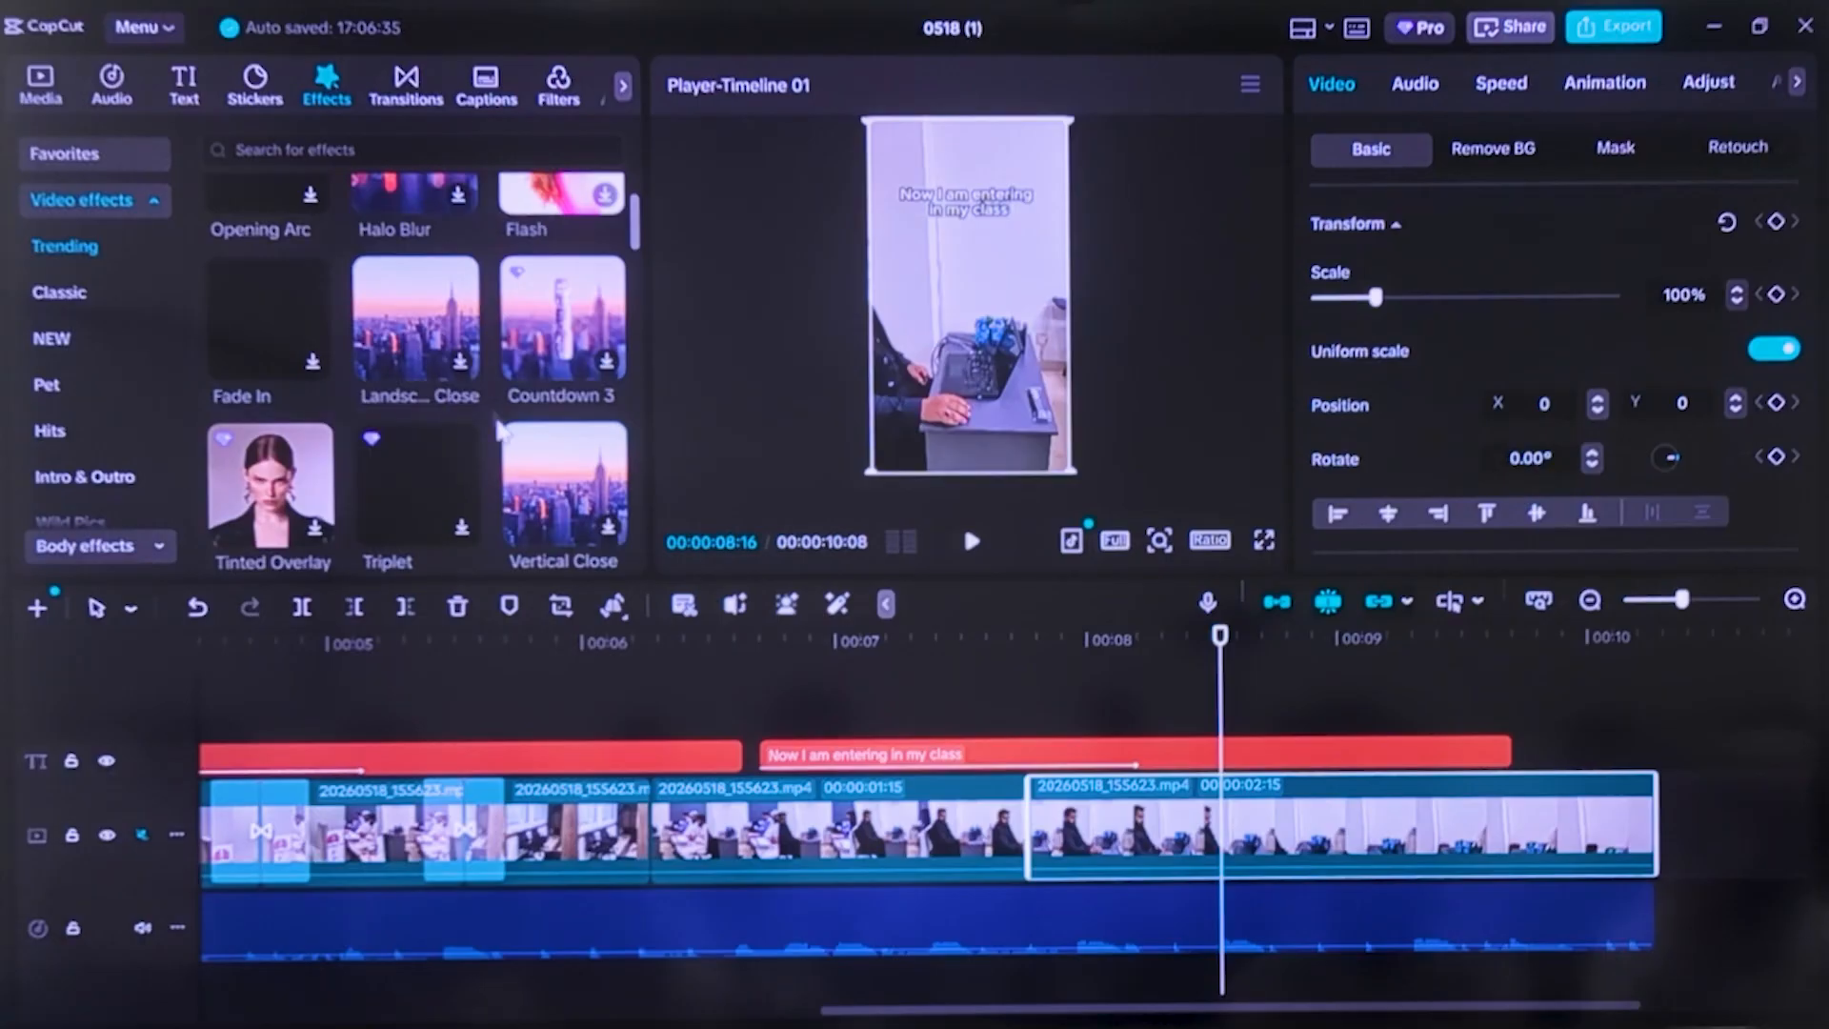
scroll(437, 465, down, 2)
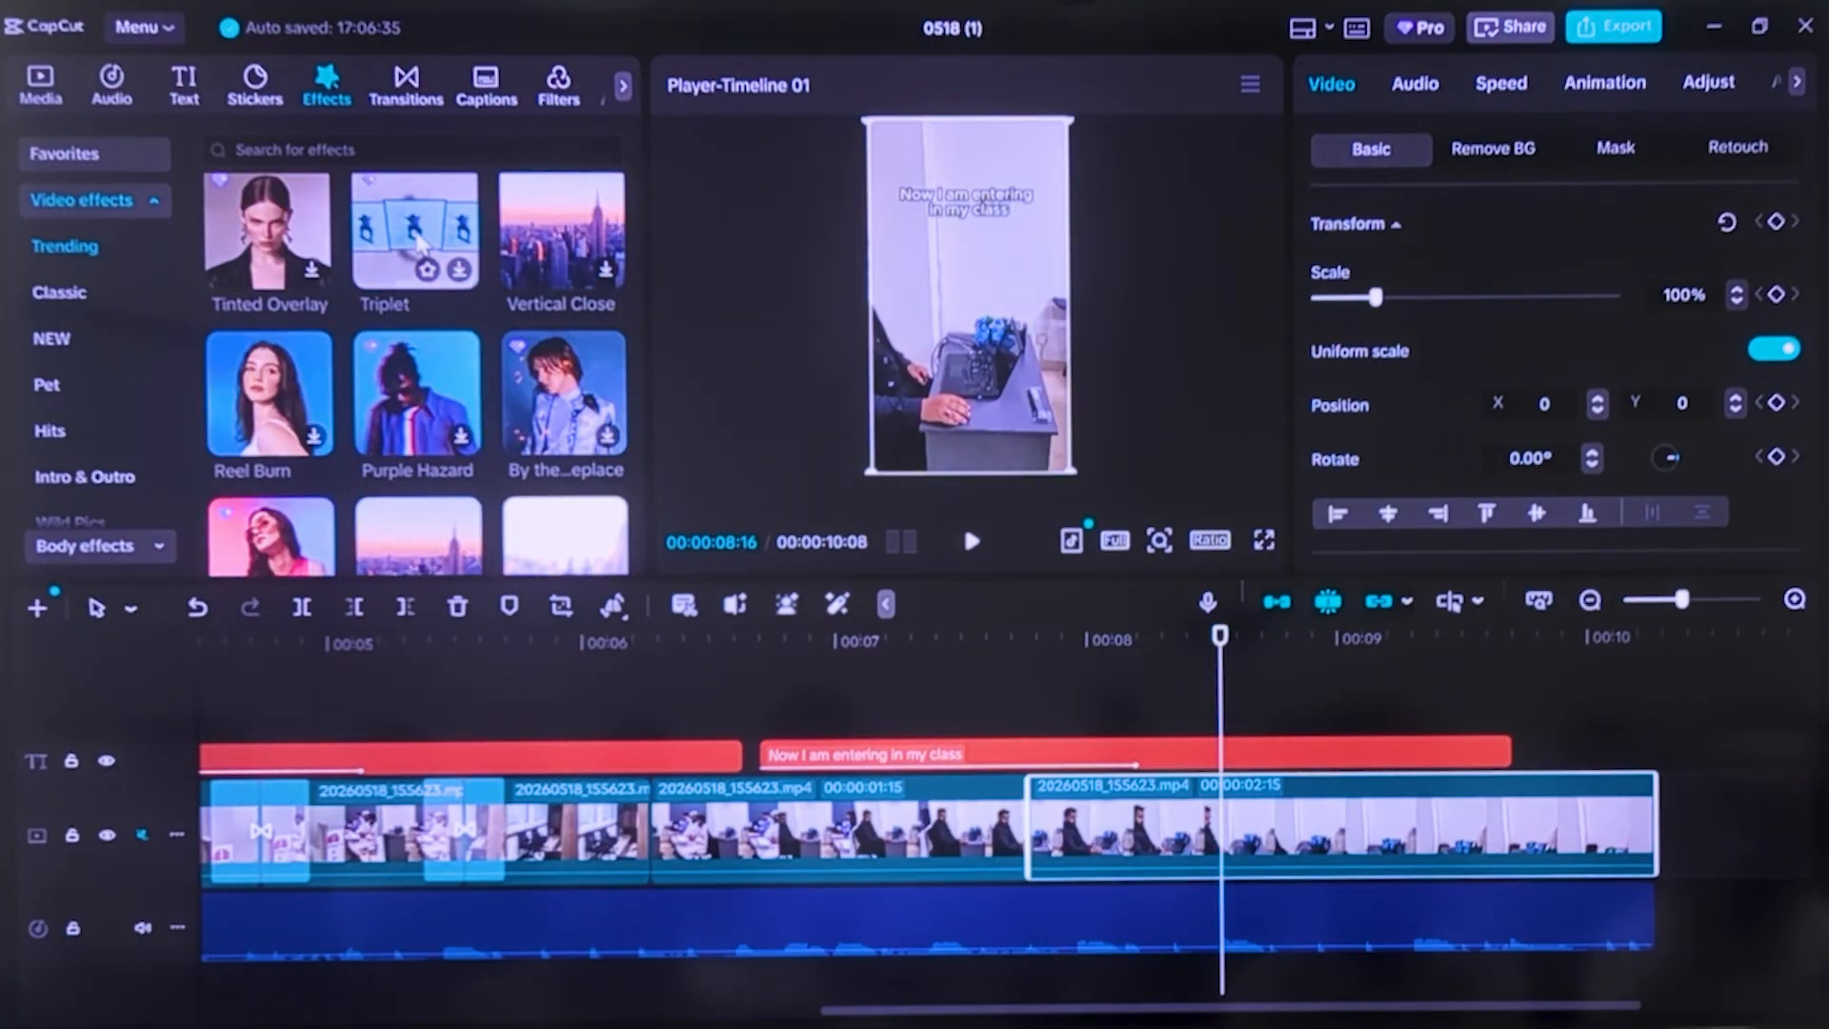
click(553, 243)
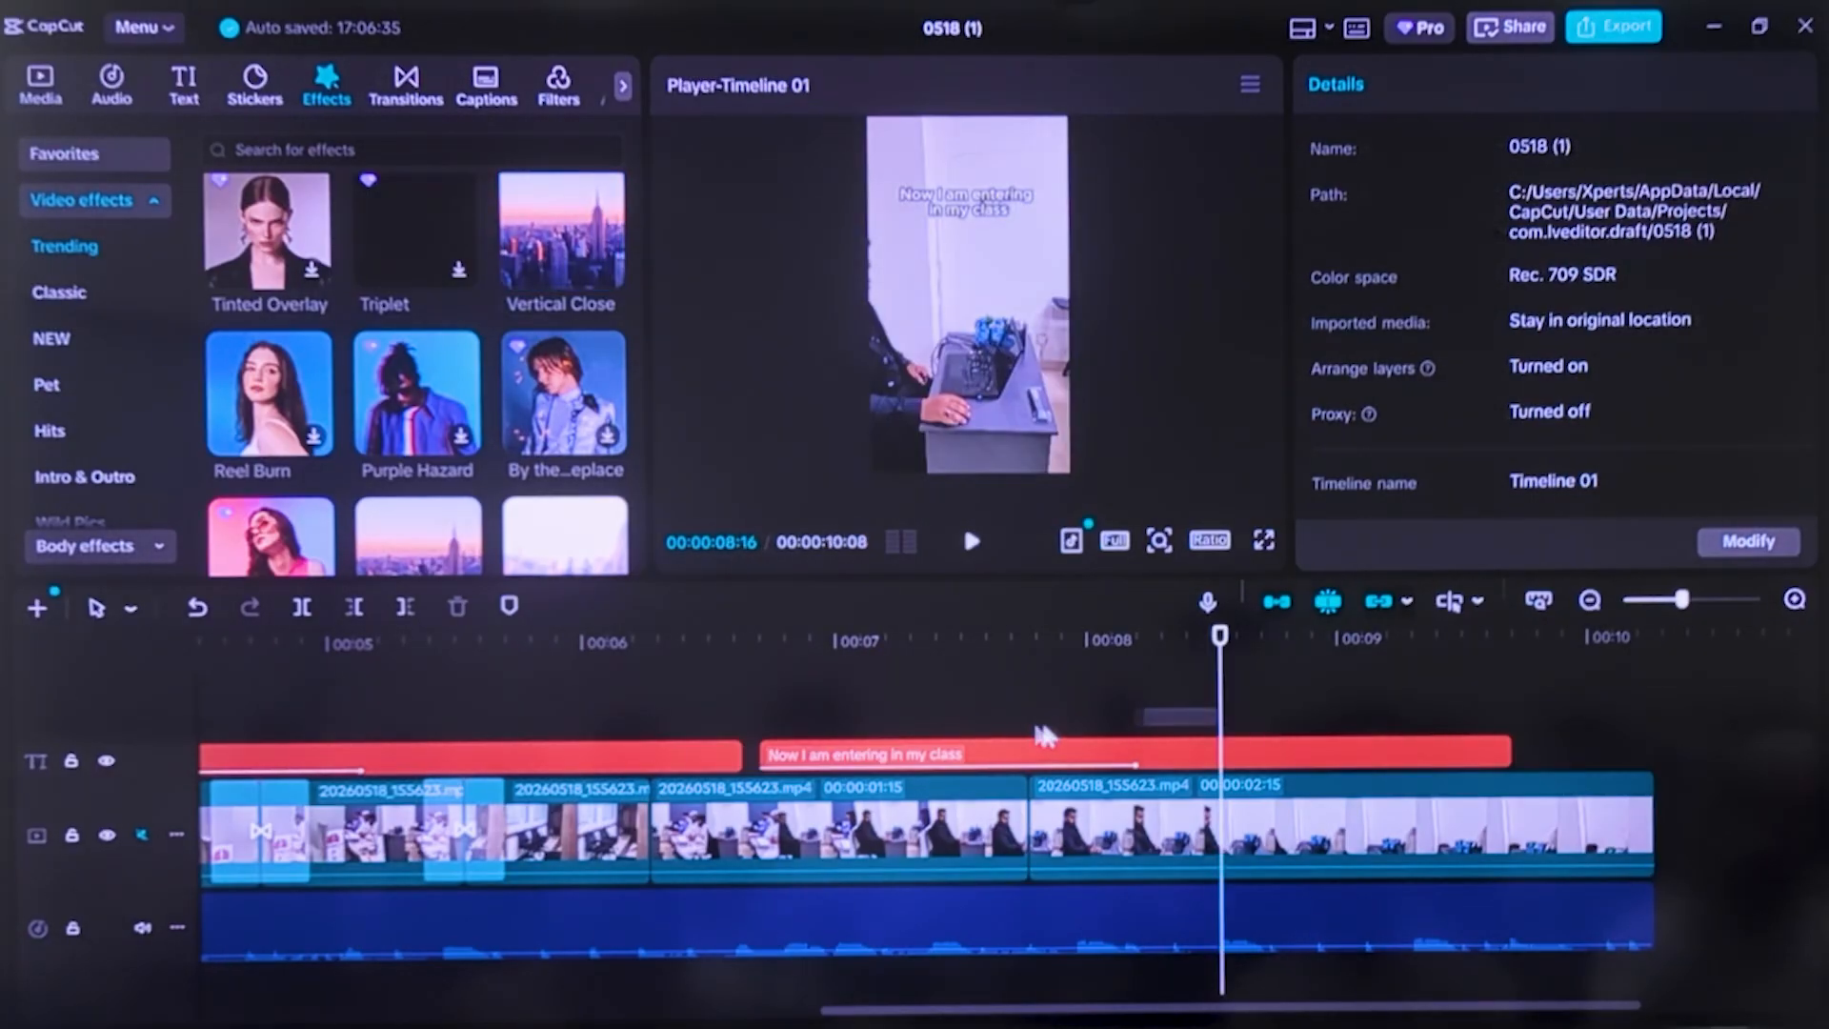
drag(1224, 722, 738, 714)
click(971, 547)
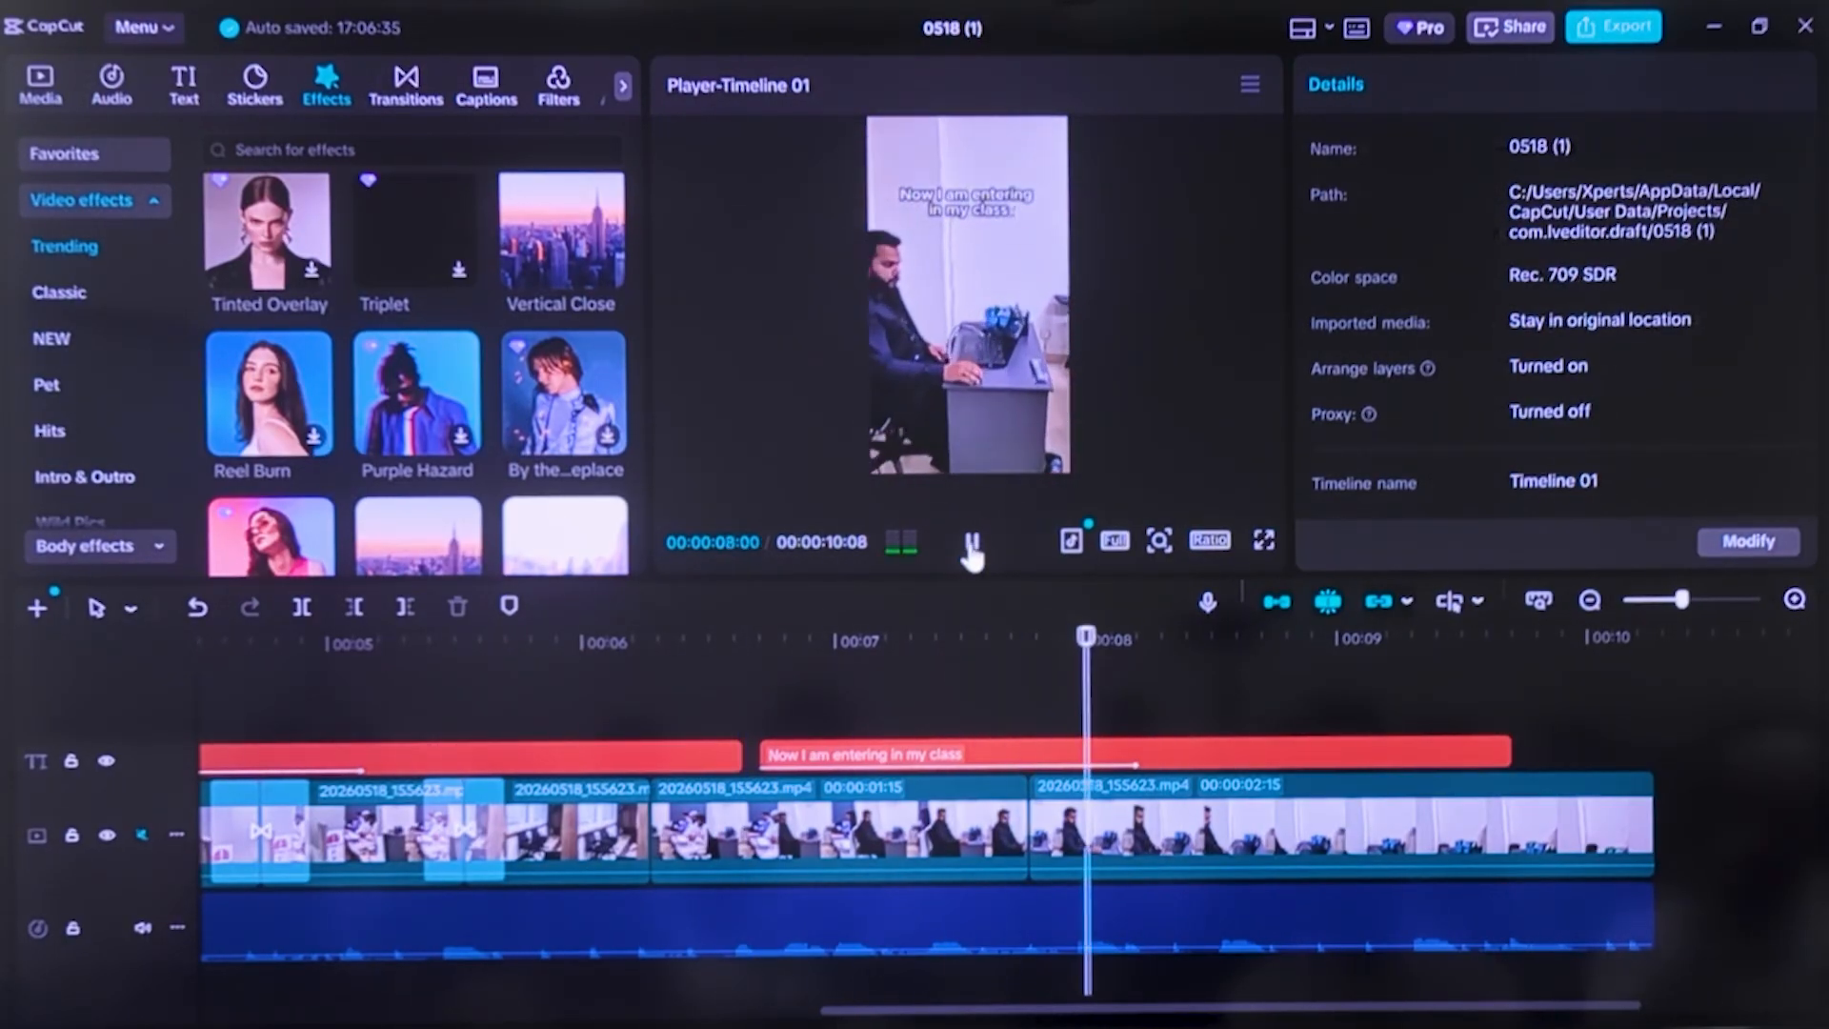
click(971, 547)
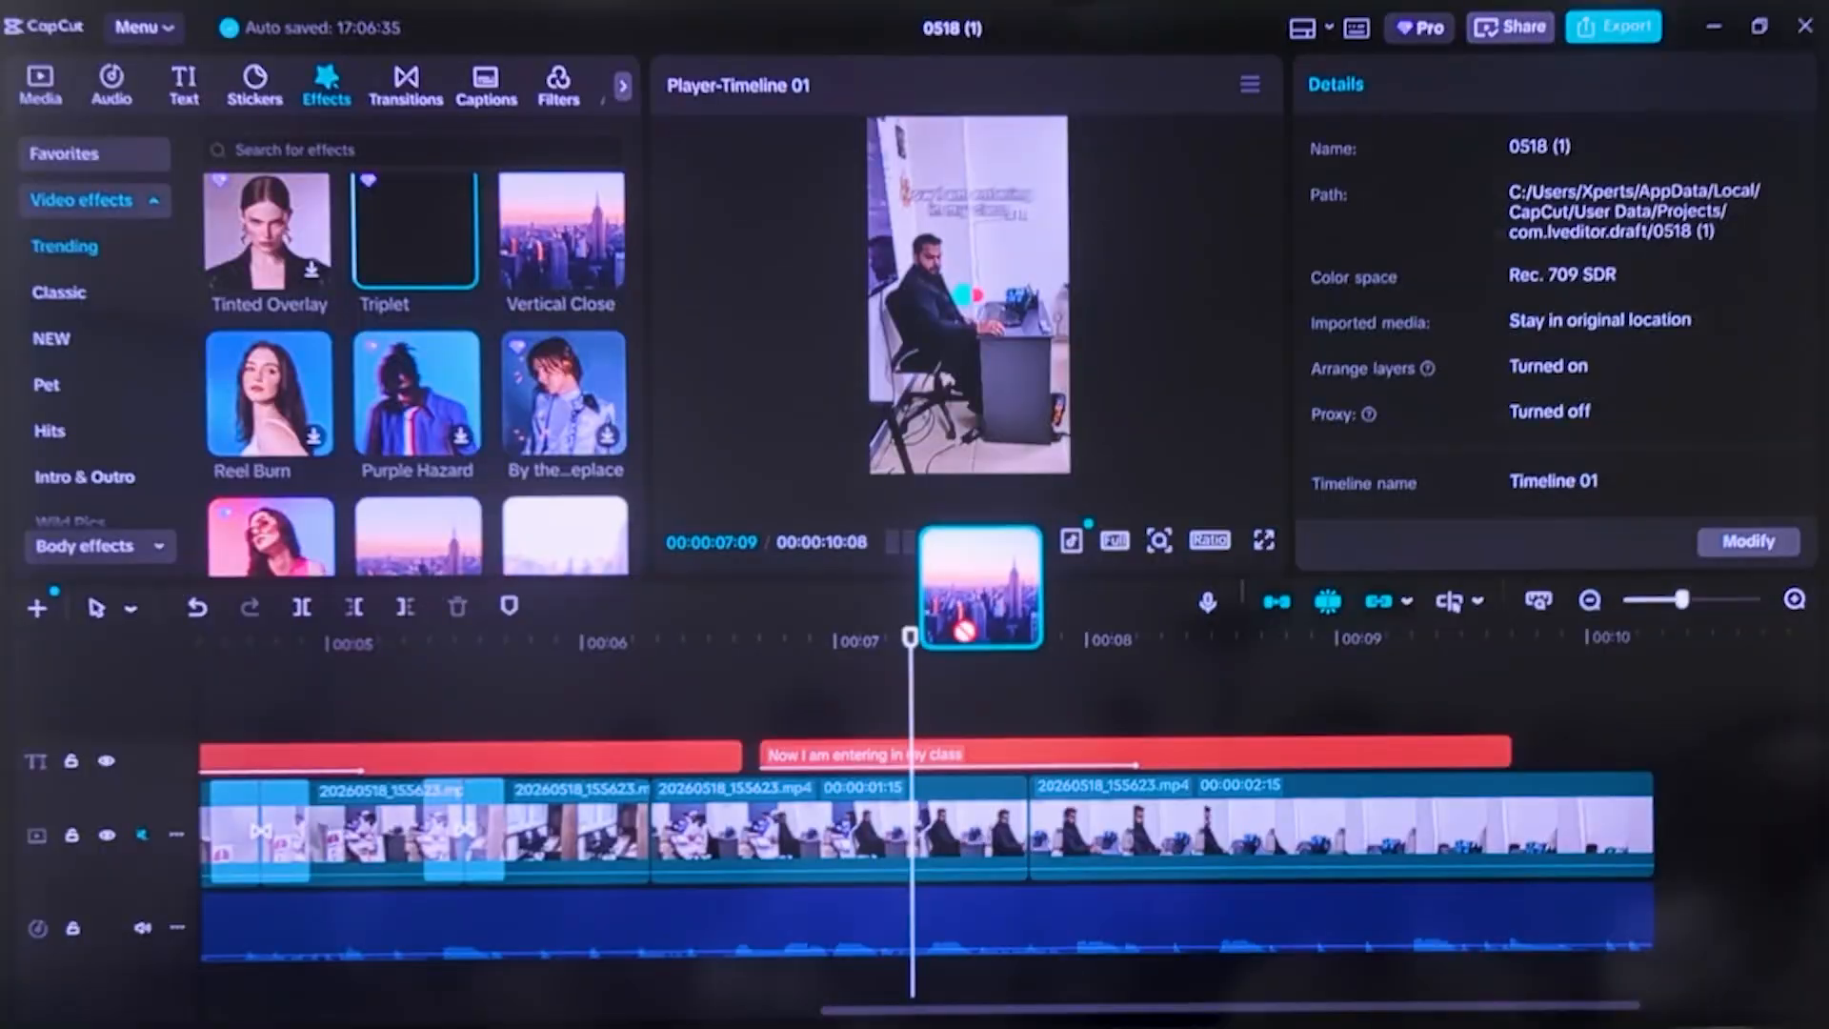
Add the Vertical Close effect on a track above the last caption, aligning its end with the end of the final video clip
drag(991, 585, 981, 588)
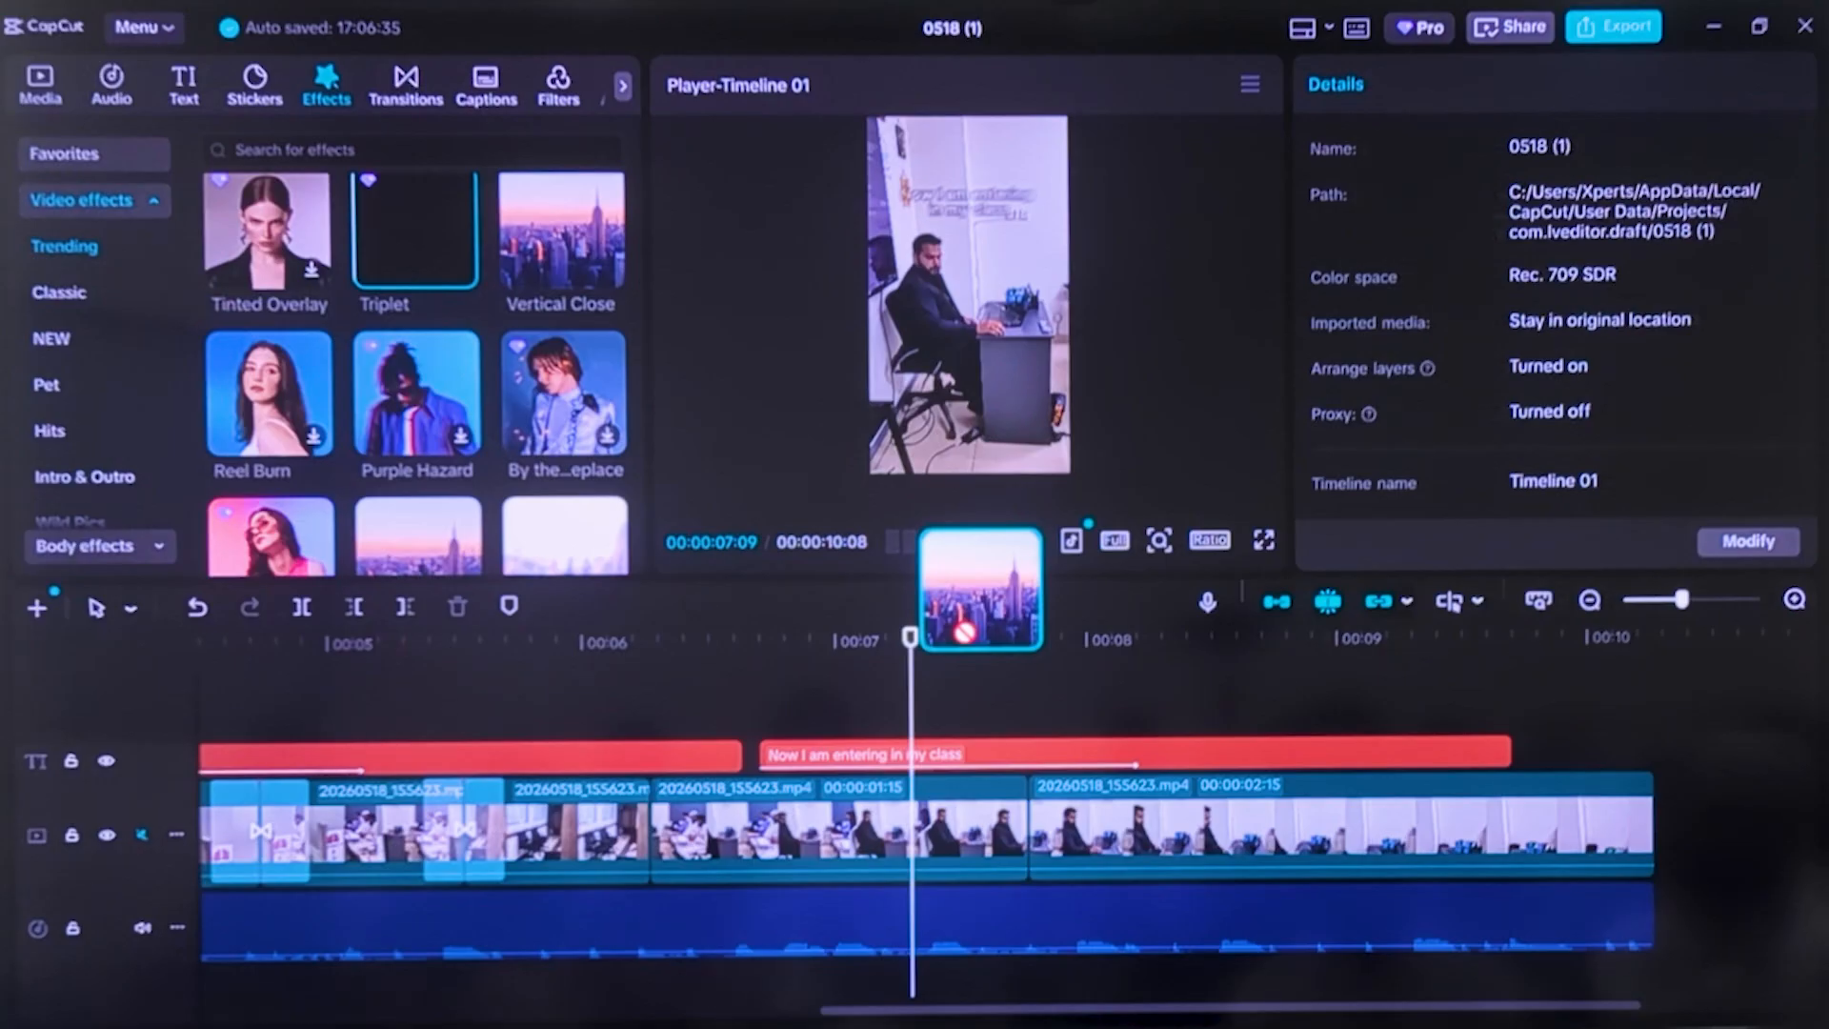
drag(981, 588, 821, 723)
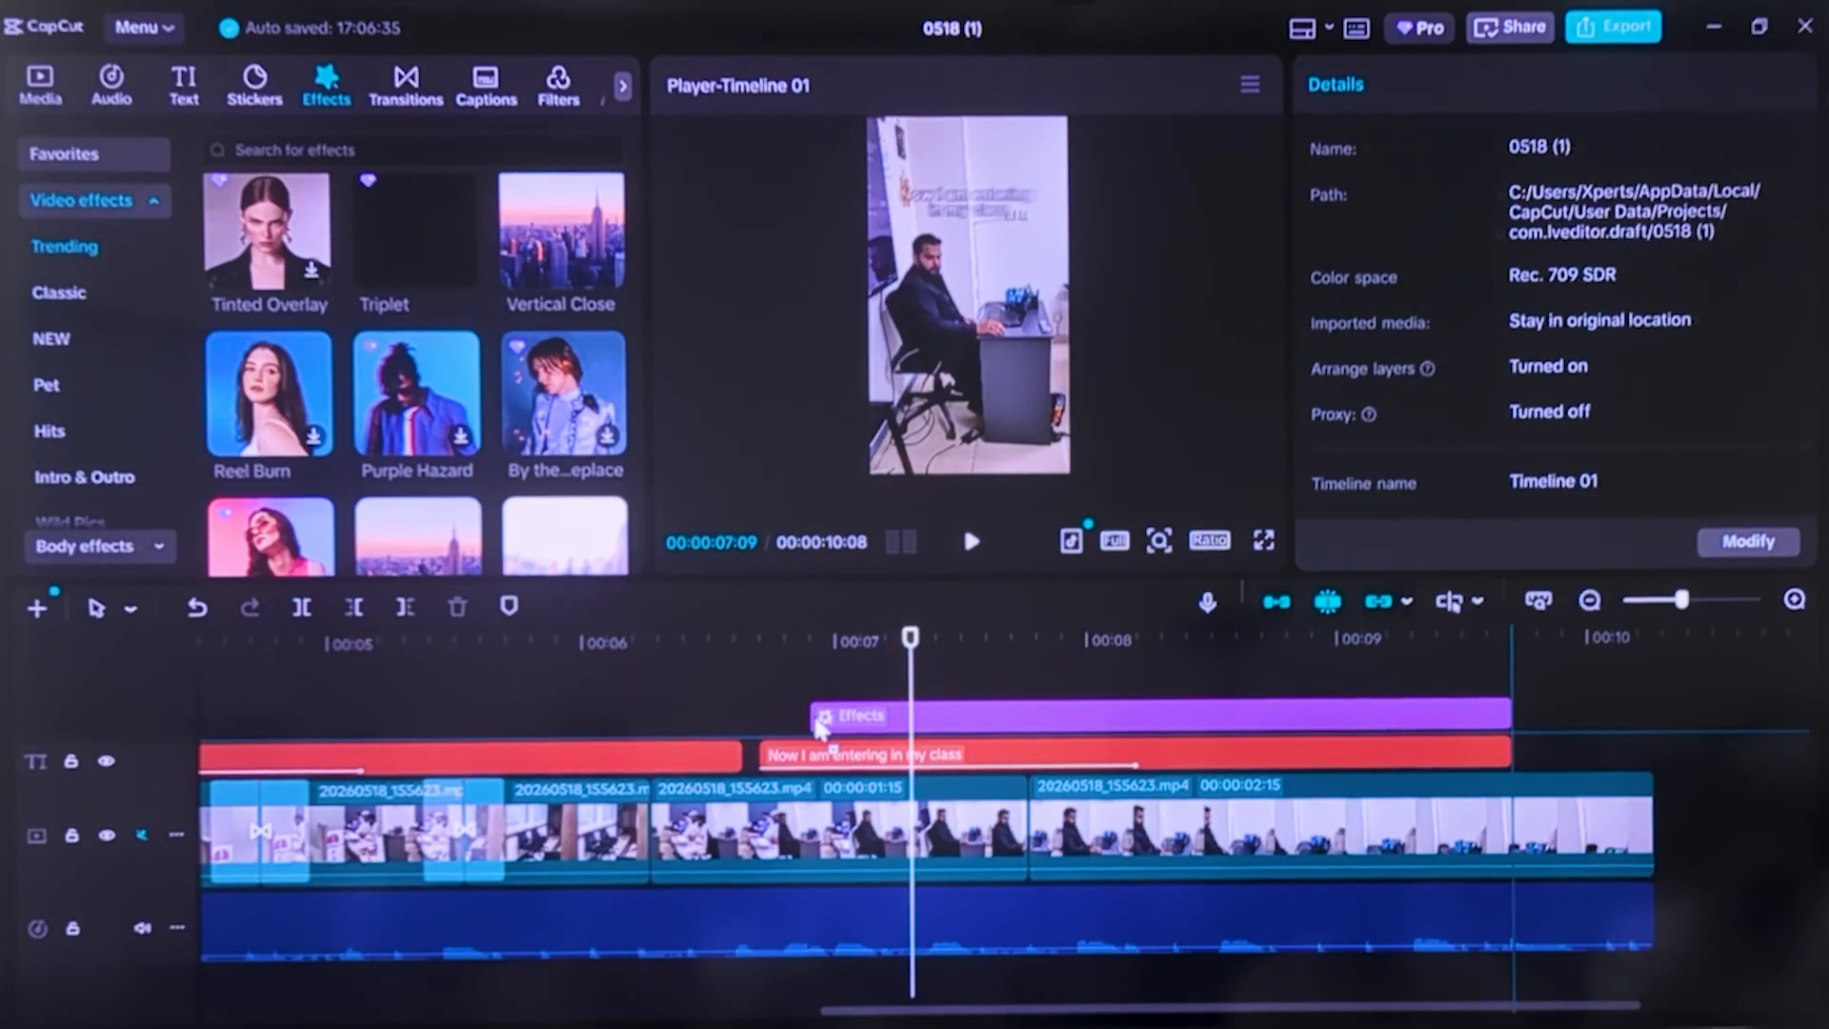
drag(821, 722, 953, 724)
click(590, 724)
Preview the Vertical Close effect up to 00:00:10:00 and shift it slightly earlier on its track
click(970, 545)
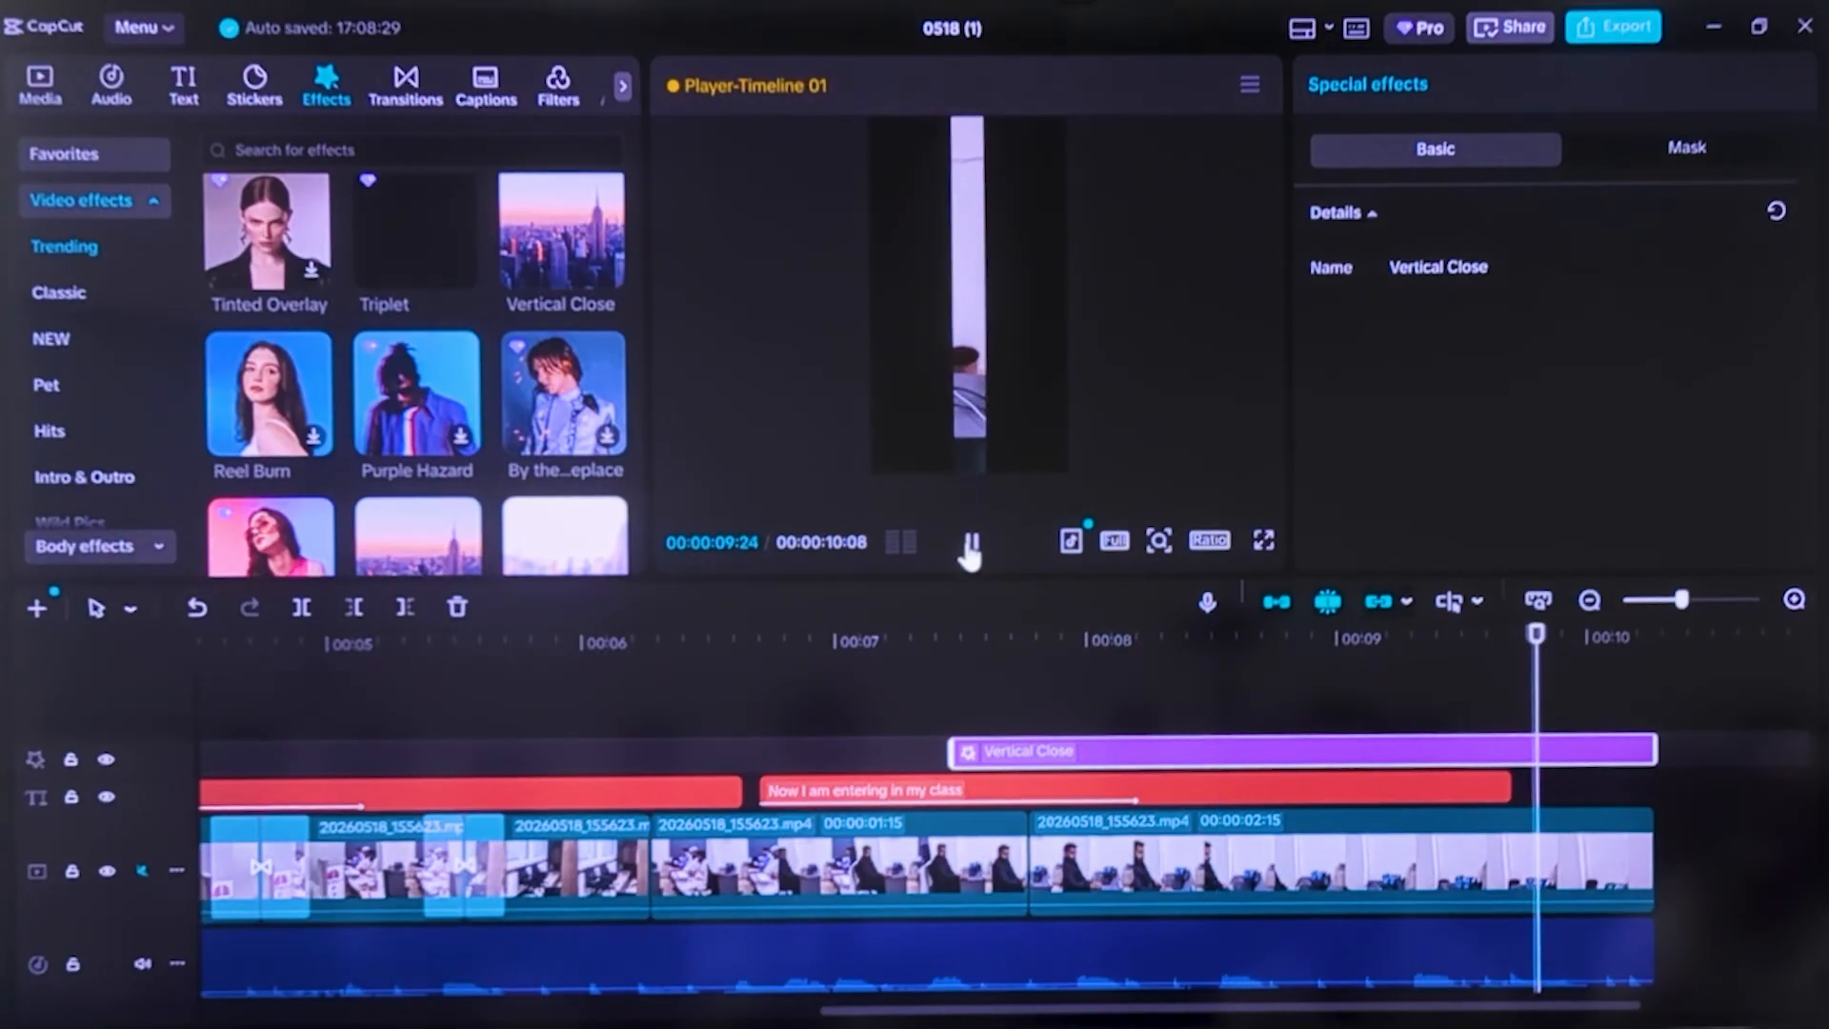
click(970, 544)
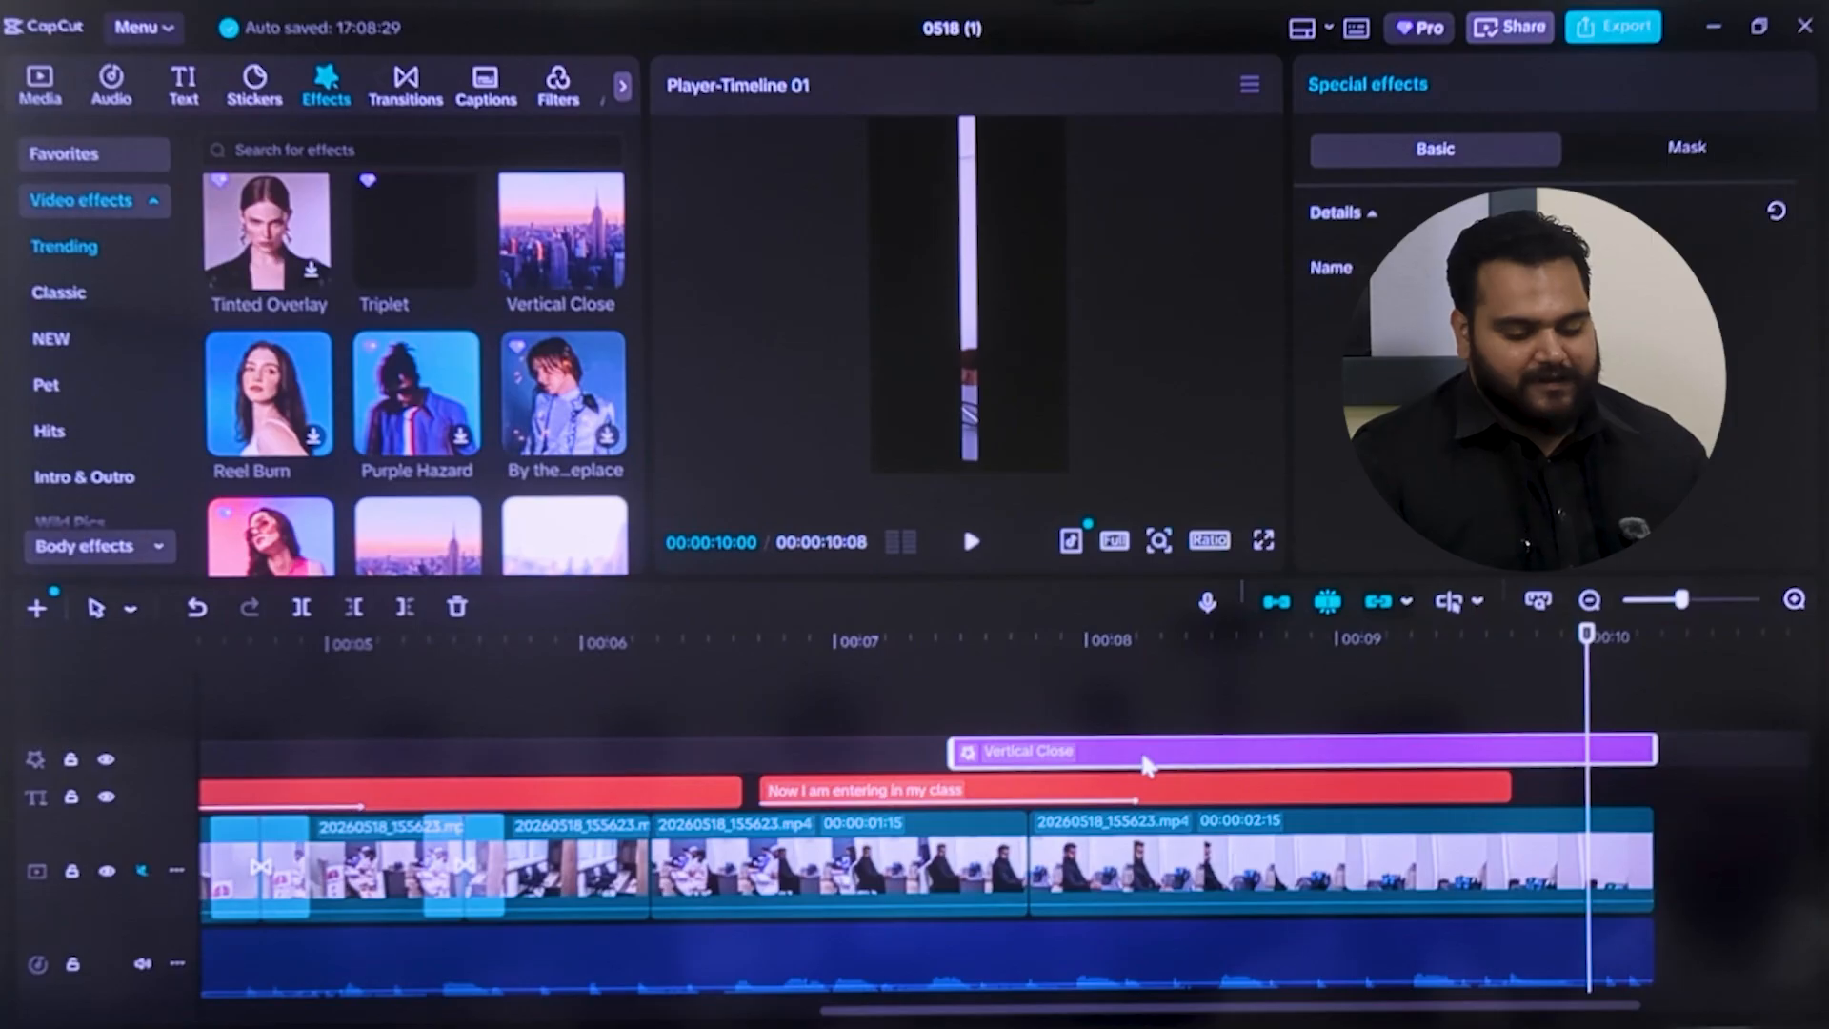
mouse_move(1140, 749)
mouse_down()
mouse_move(1196, 754)
mouse_move(1244, 860)
mouse_move(1167, 862)
mouse_move(1162, 878)
mouse_move(1168, 786)
mouse_move(1146, 729)
mouse_move(1127, 761)
mouse_up()
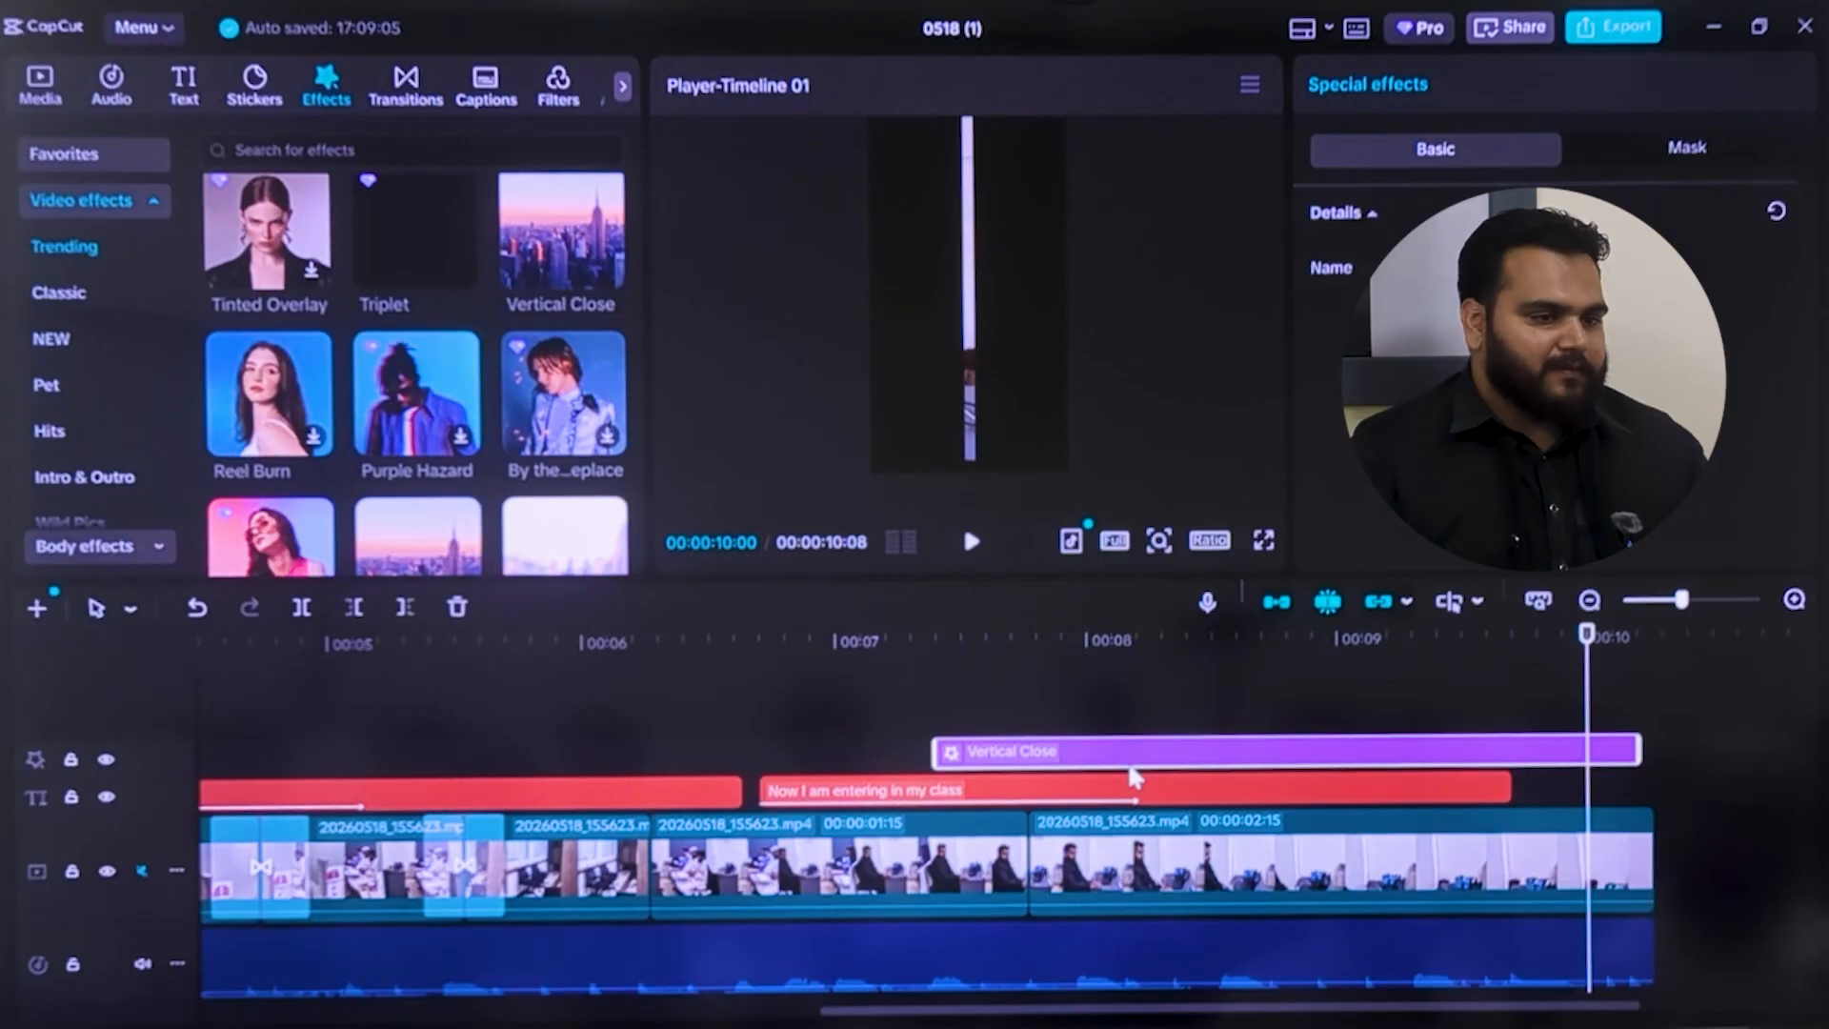